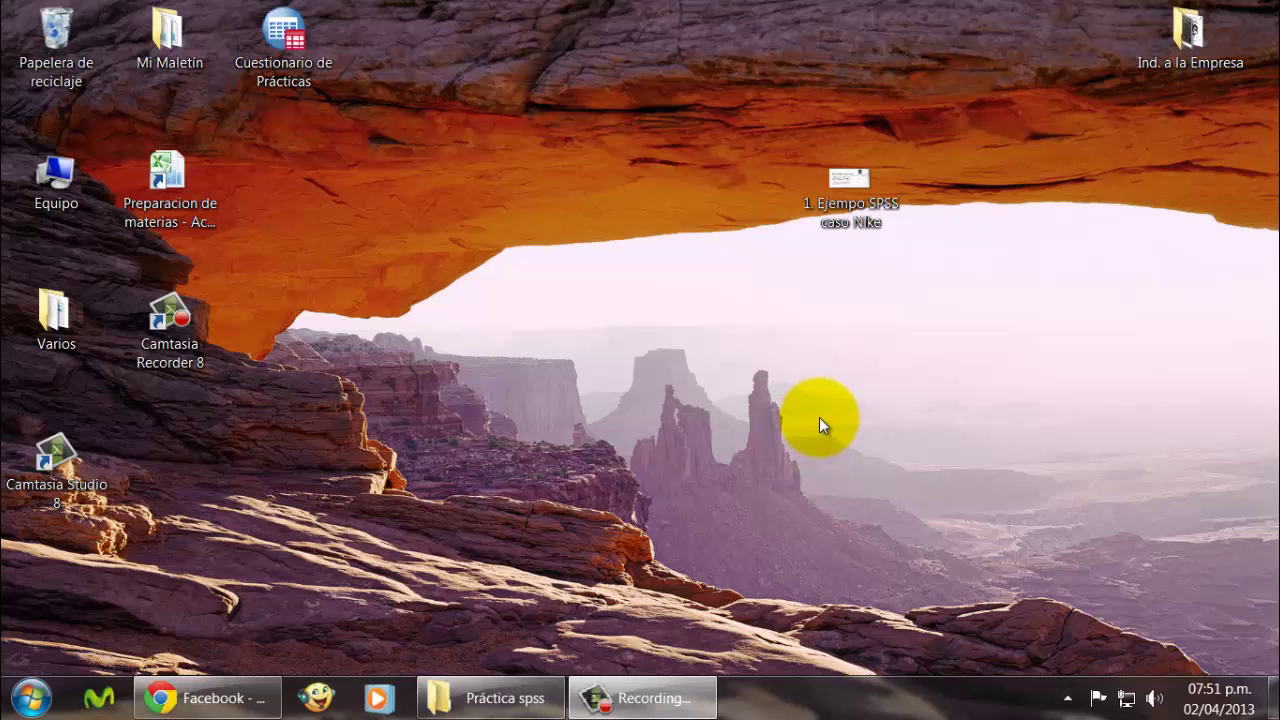
Step: Open the PDF 1. Ejempo SPSS caso Nike from the desktop and read the statement of exercise 1
{"action": "left_click", "coordinate": [870, 222]}
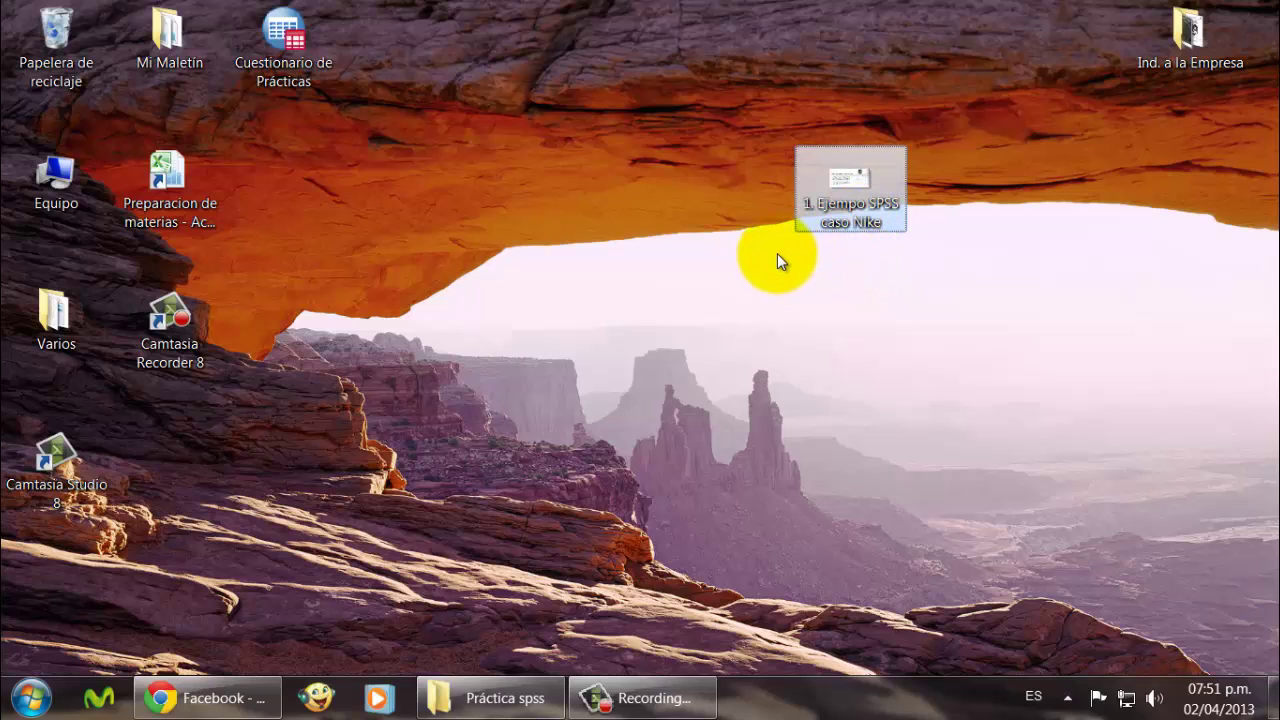
{"action": "double_click", "coordinate": [836, 214]}
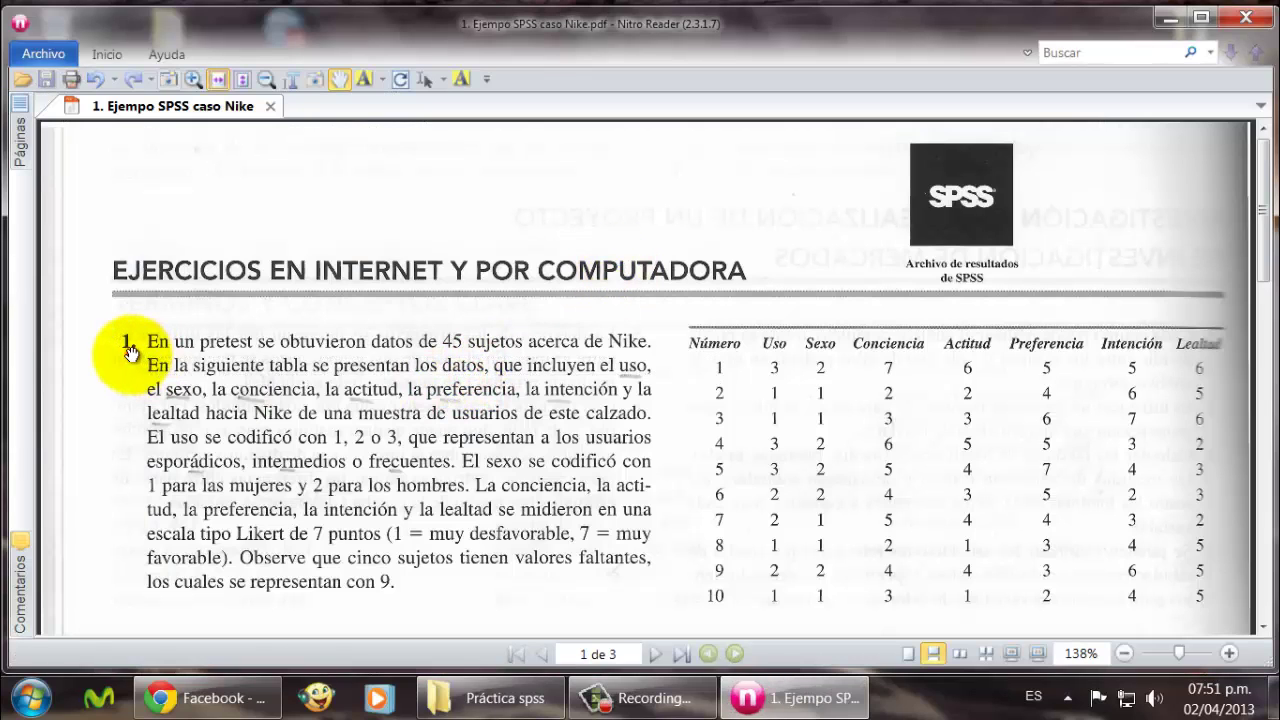
{"action": "scroll", "coordinate": [128, 370], "scroll_direction": "down", "scroll_amount": 1}
{"action": "scroll", "coordinate": [126, 395], "scroll_direction": "down", "scroll_amount": 1}
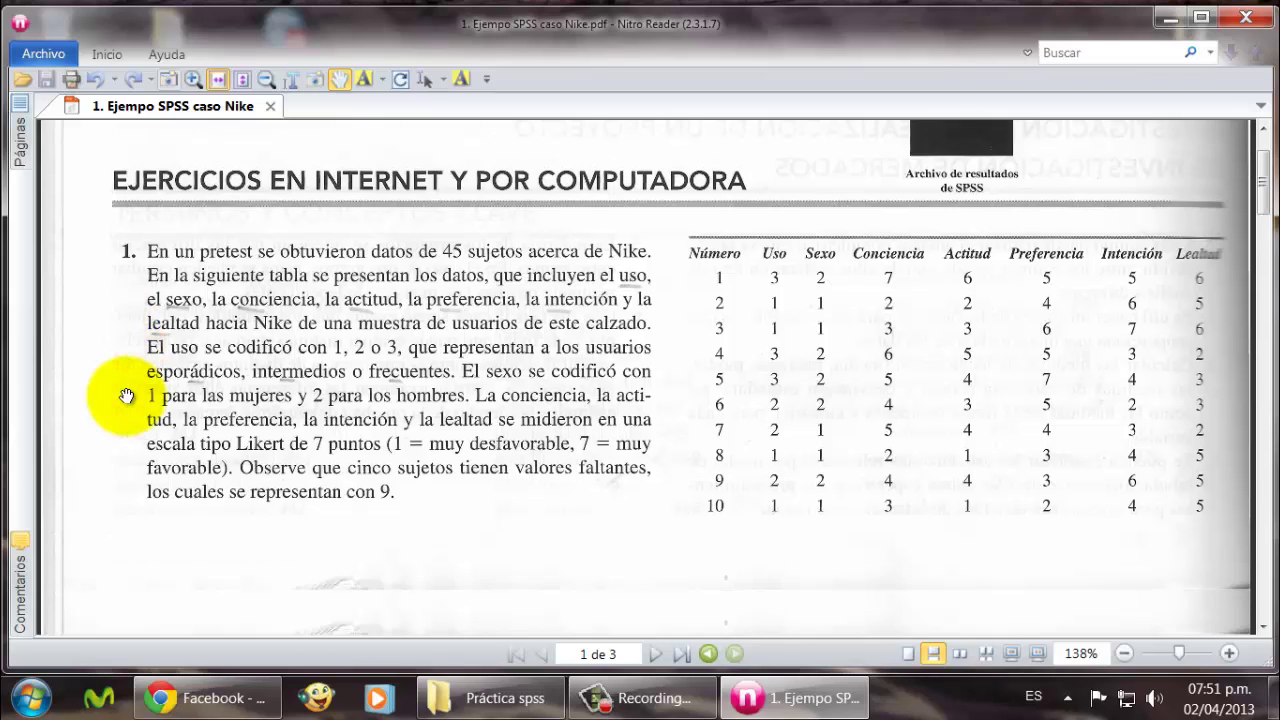
{"action": "scroll", "coordinate": [126, 395], "scroll_direction": "up", "scroll_amount": 1}
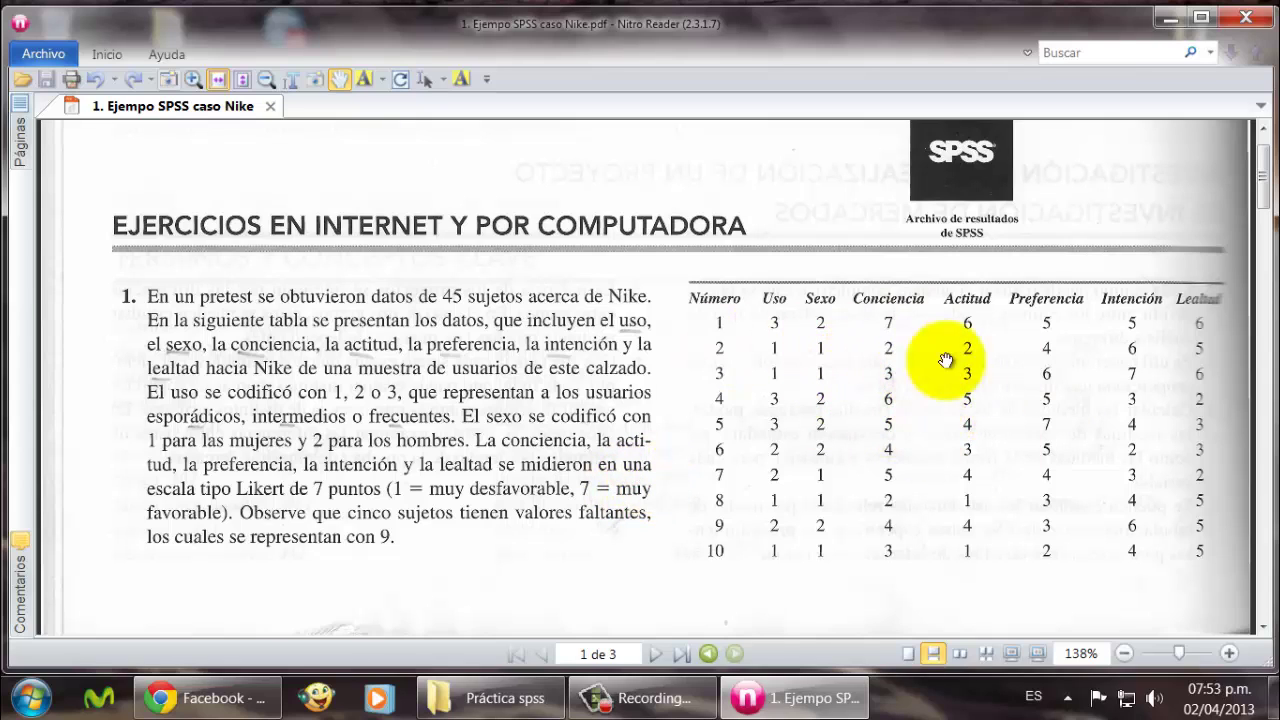
{"action": "scroll", "coordinate": [907, 424], "scroll_direction": "down", "scroll_amount": 1}
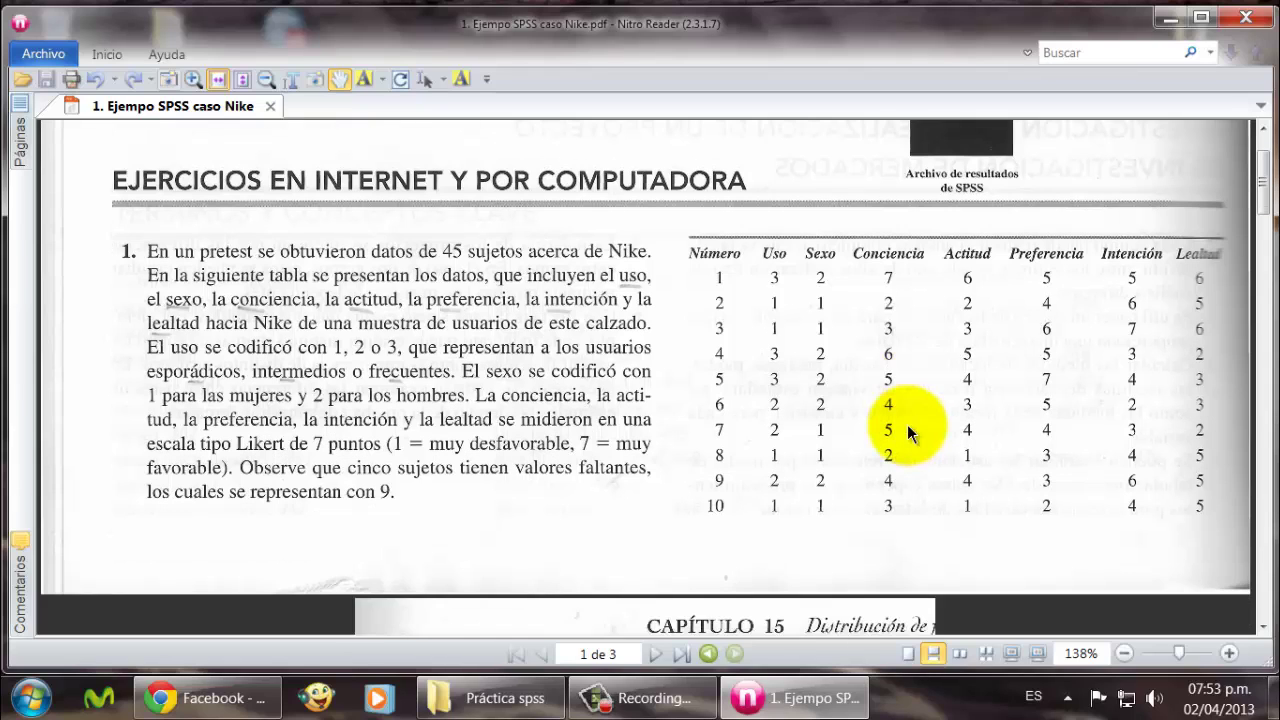
{"action": "scroll", "coordinate": [907, 424], "scroll_direction": "up", "scroll_amount": 1}
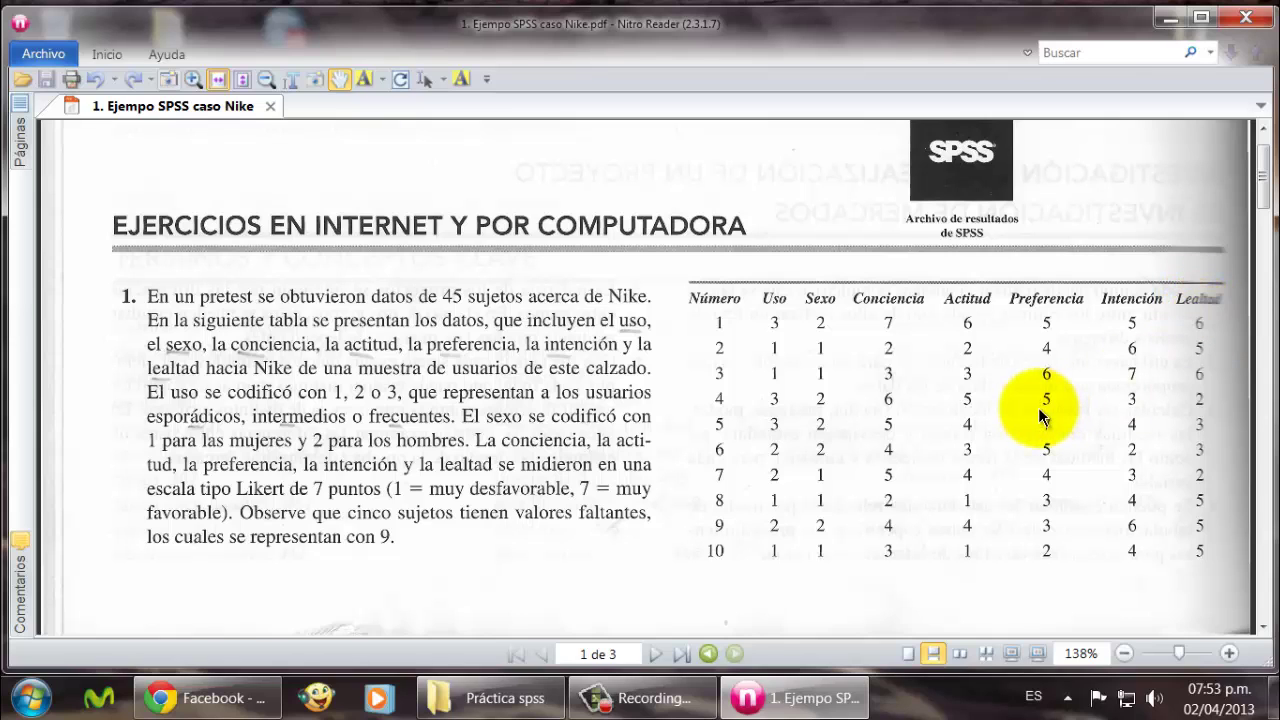
Step: Enlarge the PDF to 200% and examine the Nike survey data table on page 2, down to subject 45
{"action": "scroll", "coordinate": [1038, 407], "scroll_direction": "down", "scroll_amount": 8}
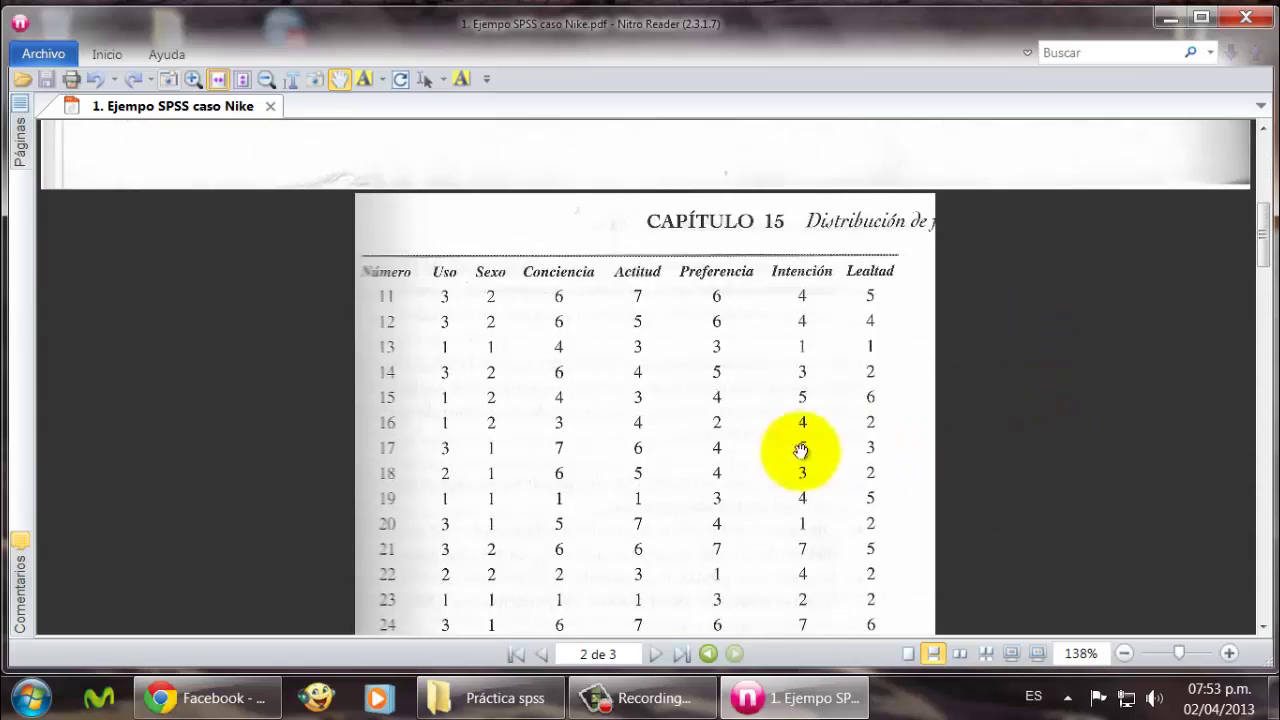
{"action": "scroll", "coordinate": [786, 449], "scroll_direction": "down", "scroll_amount": 2}
{"action": "scroll", "coordinate": [786, 449], "scroll_direction": "up", "scroll_amount": 3, "text": "ctrl"}
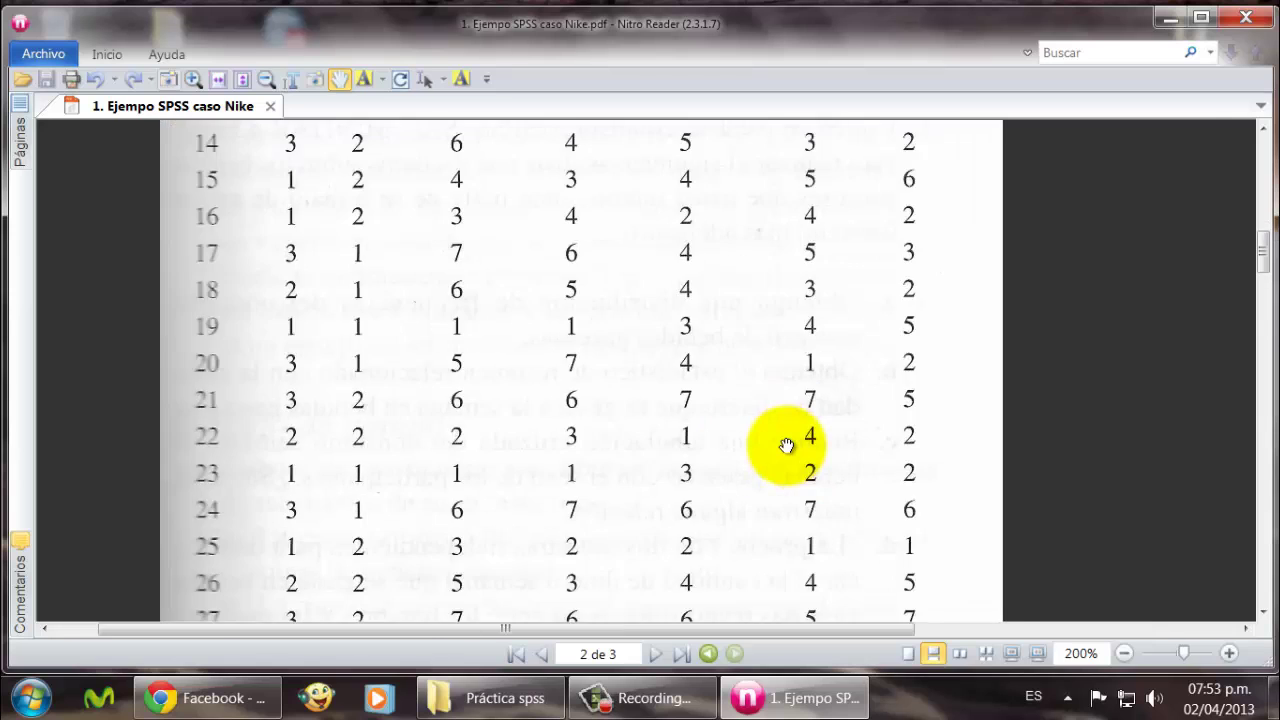
{"action": "scroll", "coordinate": [786, 445], "scroll_direction": "up", "scroll_amount": 2, "text": "ctrl"}
{"action": "scroll", "coordinate": [786, 445], "scroll_direction": "down", "scroll_amount": 2, "text": "ctrl"}
{"action": "scroll", "coordinate": [710, 427], "scroll_direction": "up", "scroll_amount": 1}
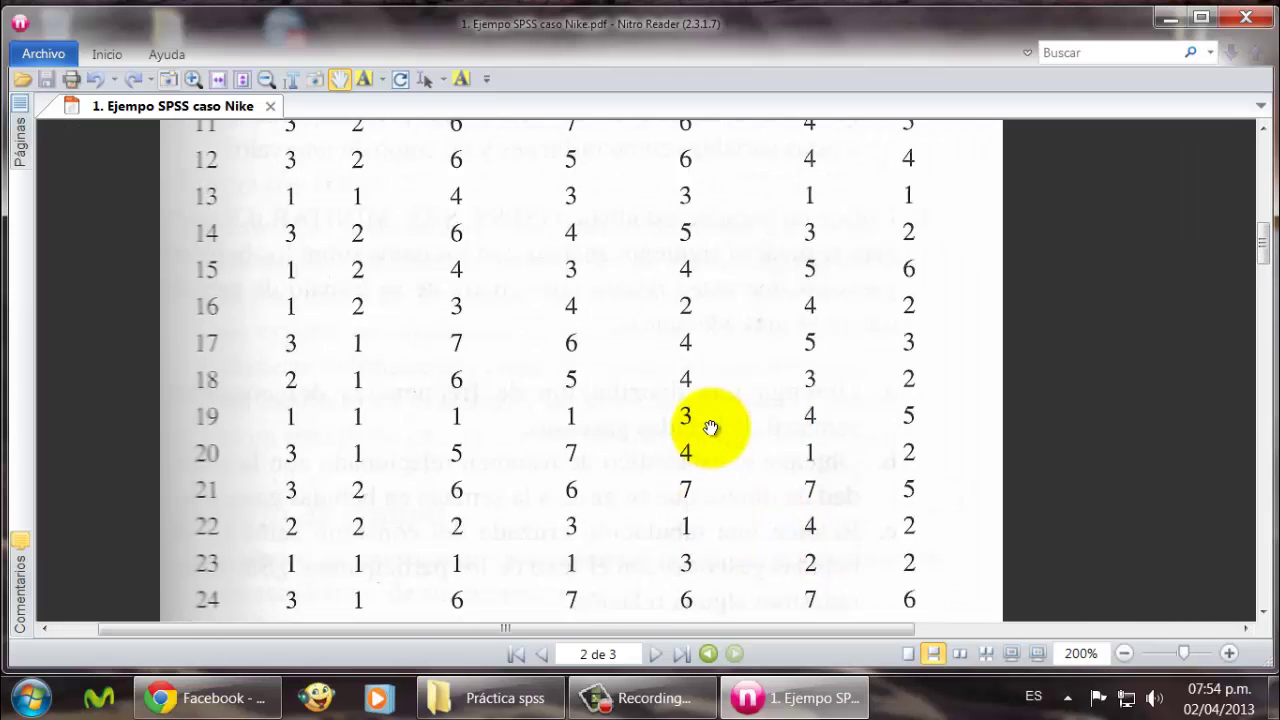
{"action": "scroll", "coordinate": [710, 427], "scroll_direction": "up", "scroll_amount": 1}
{"action": "scroll", "coordinate": [555, 392], "scroll_direction": "down", "scroll_amount": 2}
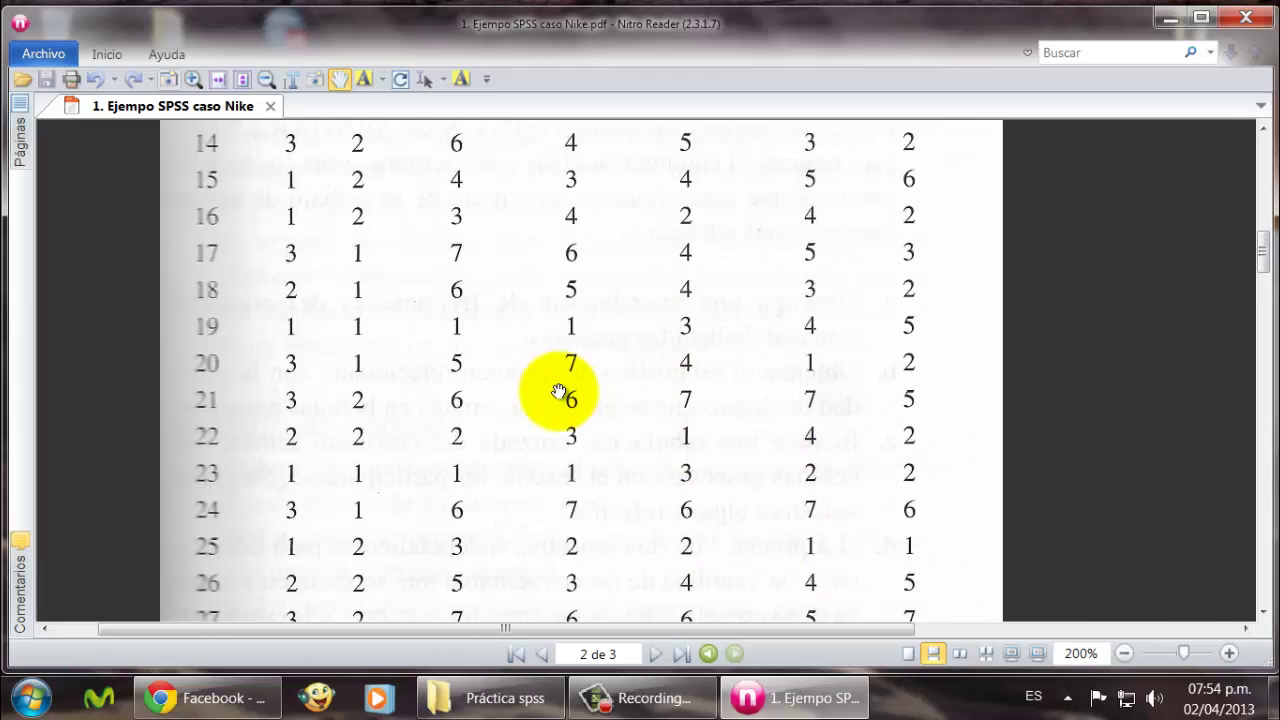
{"action": "scroll", "coordinate": [558, 390], "scroll_direction": "down", "scroll_amount": 6}
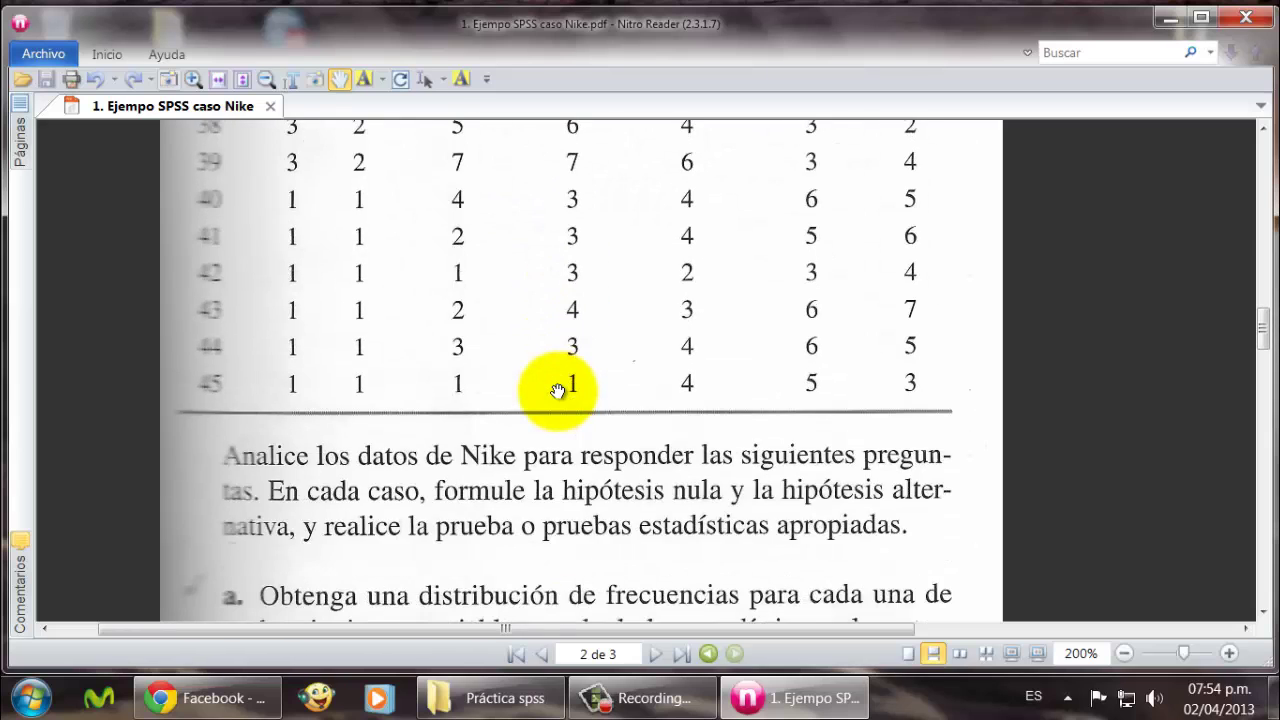
Step: Read the Nike analysis instructions and the lettered questions below the data table
{"action": "scroll", "coordinate": [558, 391], "scroll_direction": "down", "scroll_amount": 2}
{"action": "scroll", "coordinate": [558, 391], "scroll_direction": "up", "scroll_amount": 2}
{"action": "scroll", "coordinate": [545, 396], "scroll_direction": "up", "scroll_amount": 2}
{"action": "scroll", "coordinate": [531, 400], "scroll_direction": "down", "scroll_amount": 4}
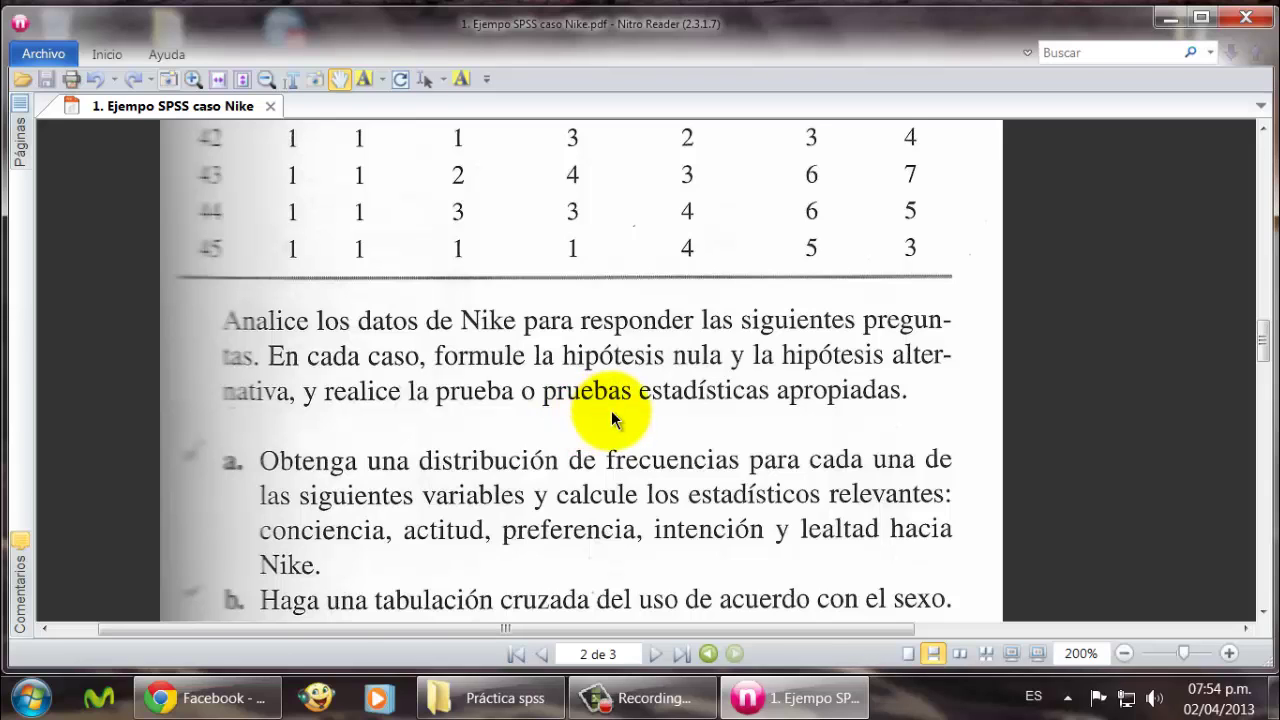
{"action": "scroll", "coordinate": [611, 418], "scroll_direction": "down", "scroll_amount": 3}
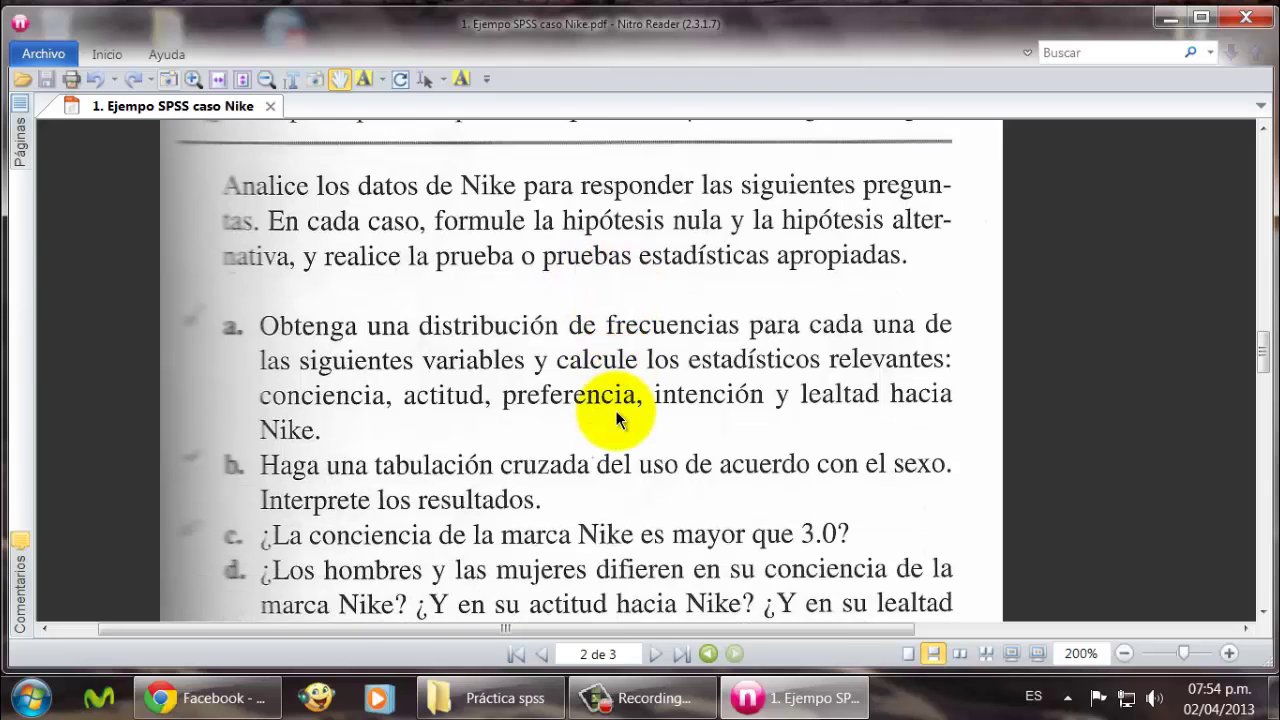
{"action": "scroll", "coordinate": [615, 412], "scroll_direction": "down", "scroll_amount": 1}
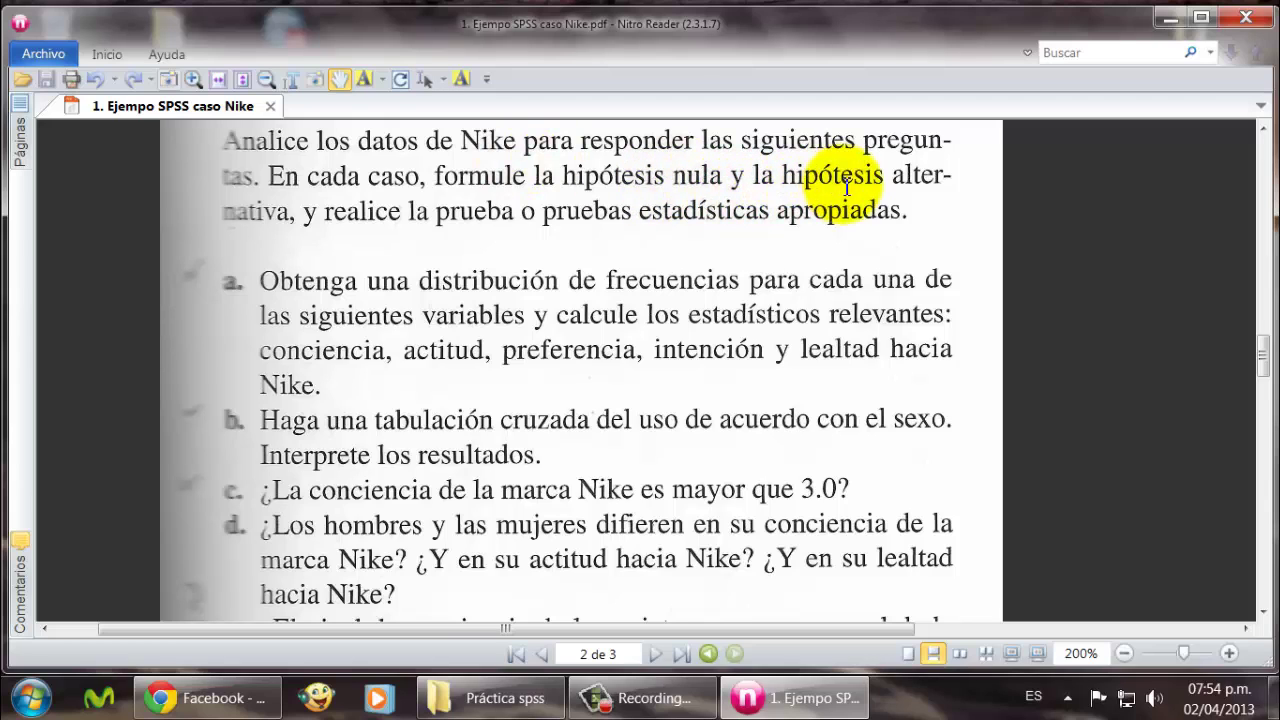
{"action": "scroll", "coordinate": [470, 307], "scroll_direction": "down", "scroll_amount": 1}
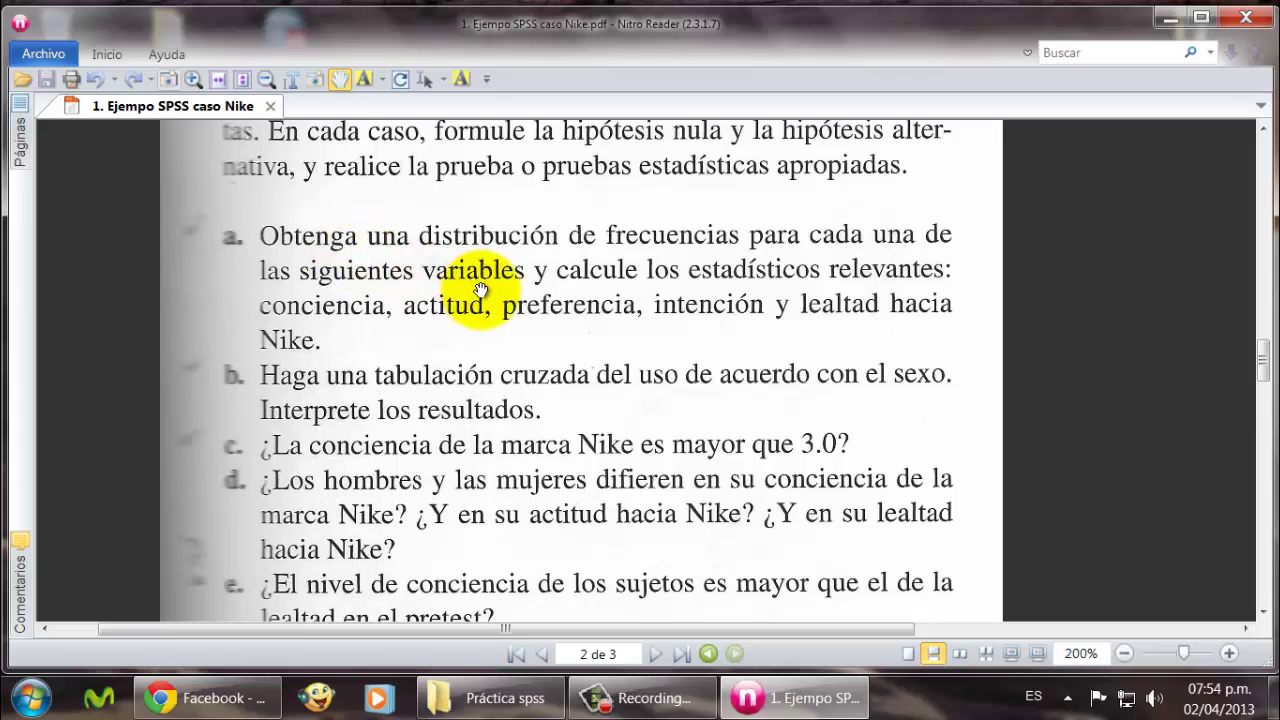
{"action": "scroll", "coordinate": [648, 373], "scroll_direction": "up", "scroll_amount": 1}
{"action": "scroll", "coordinate": [648, 373], "scroll_direction": "up", "scroll_amount": 2}
{"action": "scroll", "coordinate": [648, 373], "scroll_direction": "down", "scroll_amount": 2}
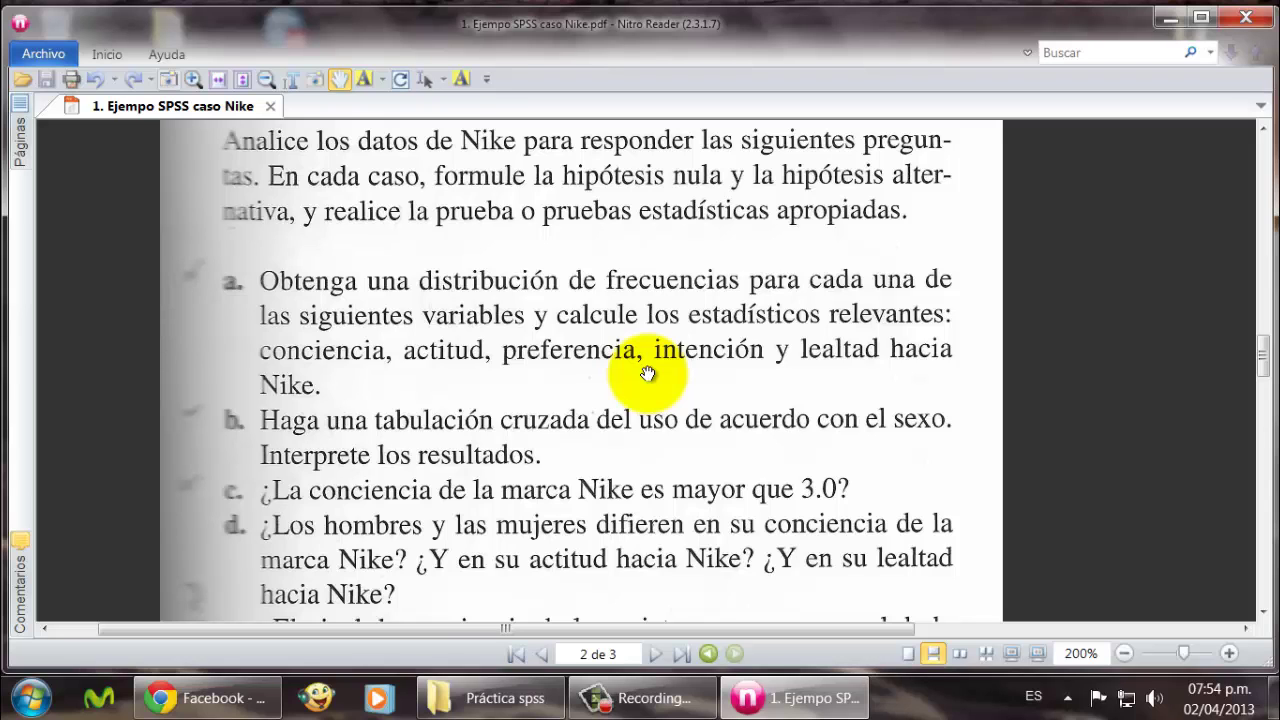
Step: Launch IBM SPSS Statistics 19, choose Introducir los datos to start an empty dataset, and show the variable view
{"action": "left_click", "coordinate": [1274, 702]}
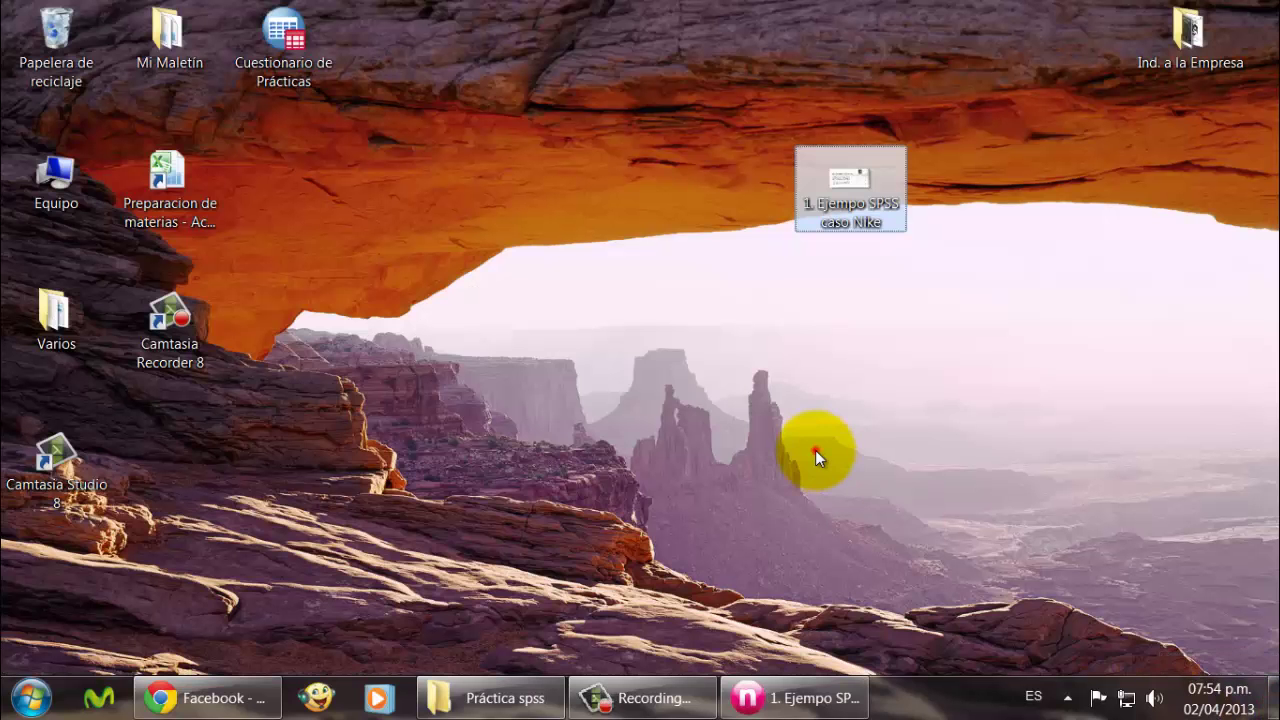
{"action": "left_click", "coordinate": [33, 699]}
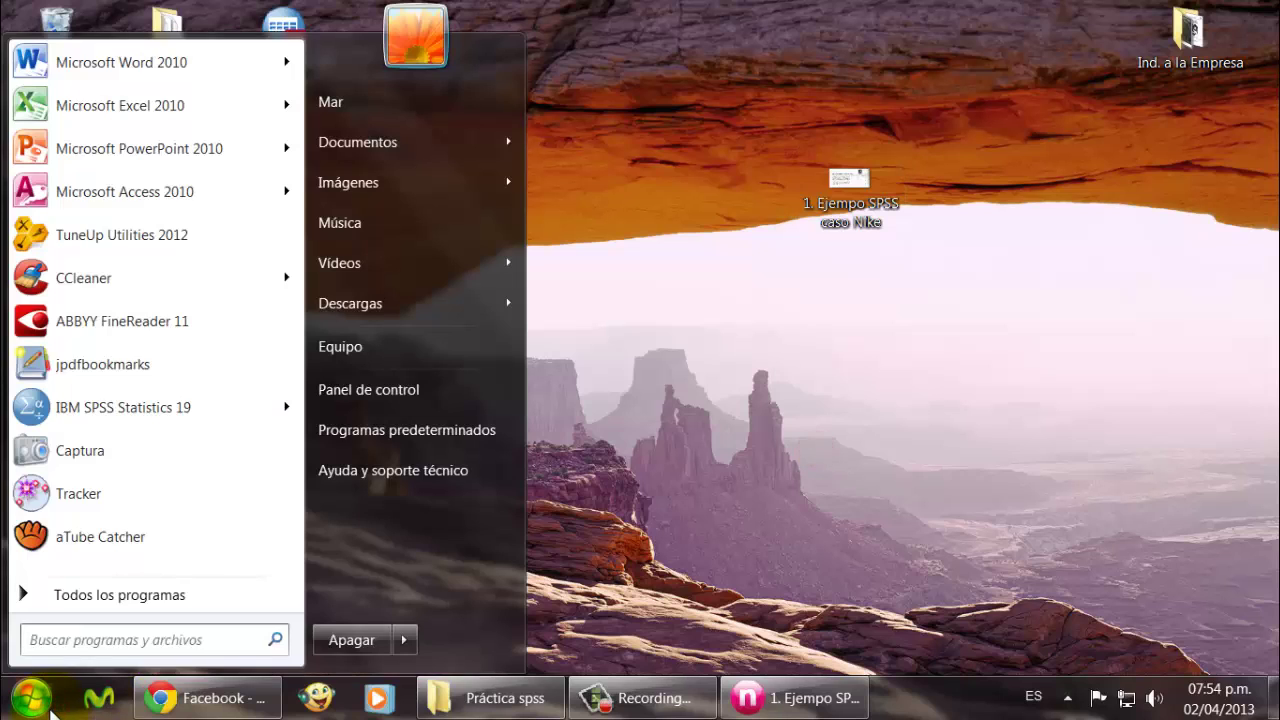
{"action": "left_click", "coordinate": [166, 415]}
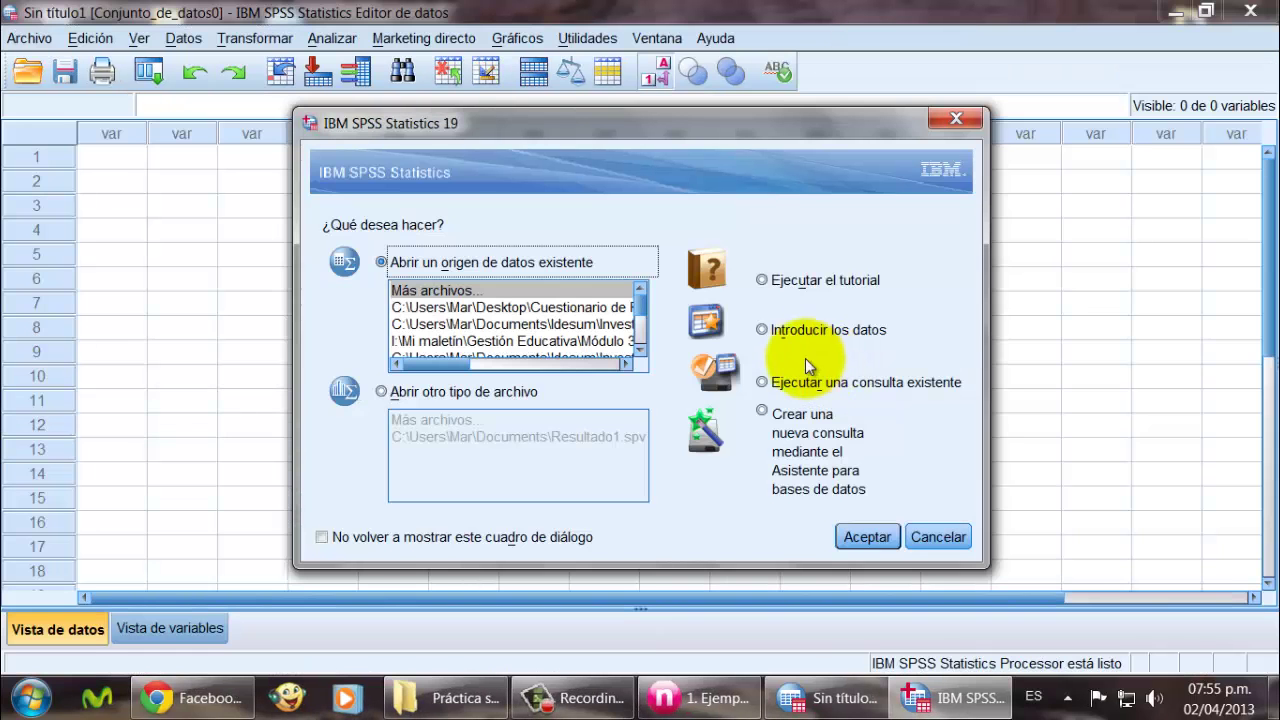
{"action": "left_click", "coordinate": [763, 330]}
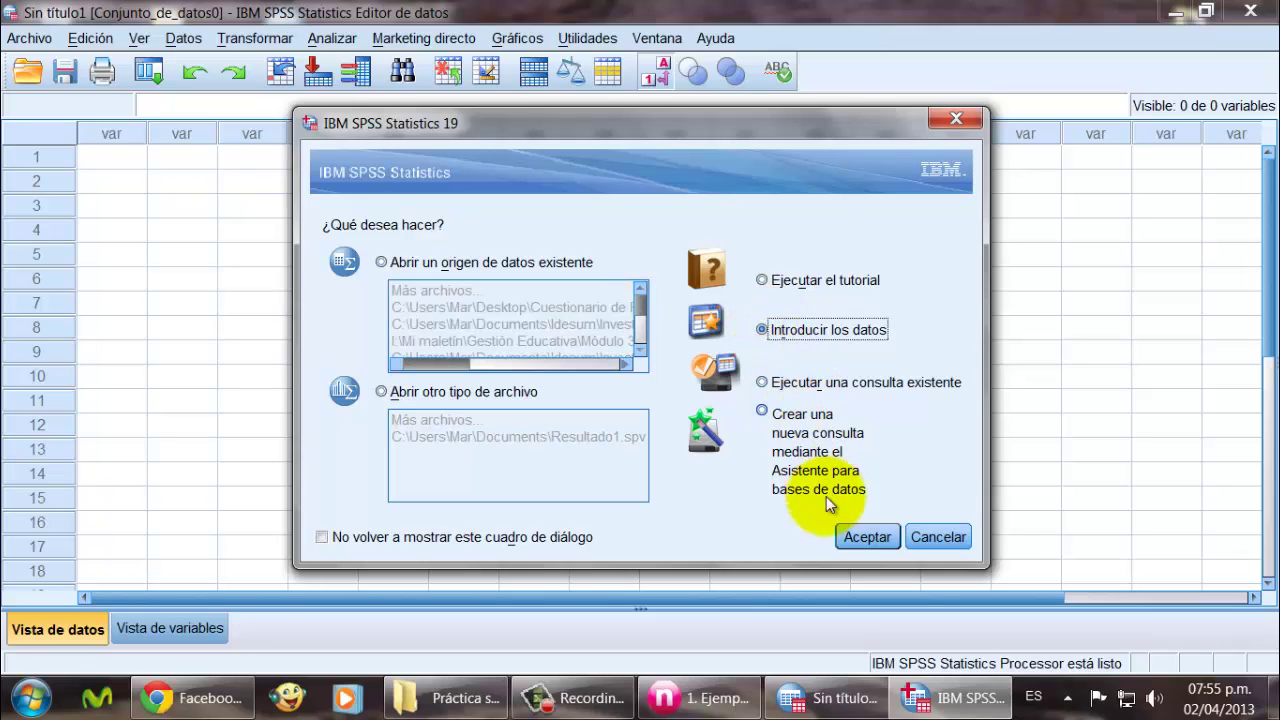
{"action": "left_click", "coordinate": [854, 538]}
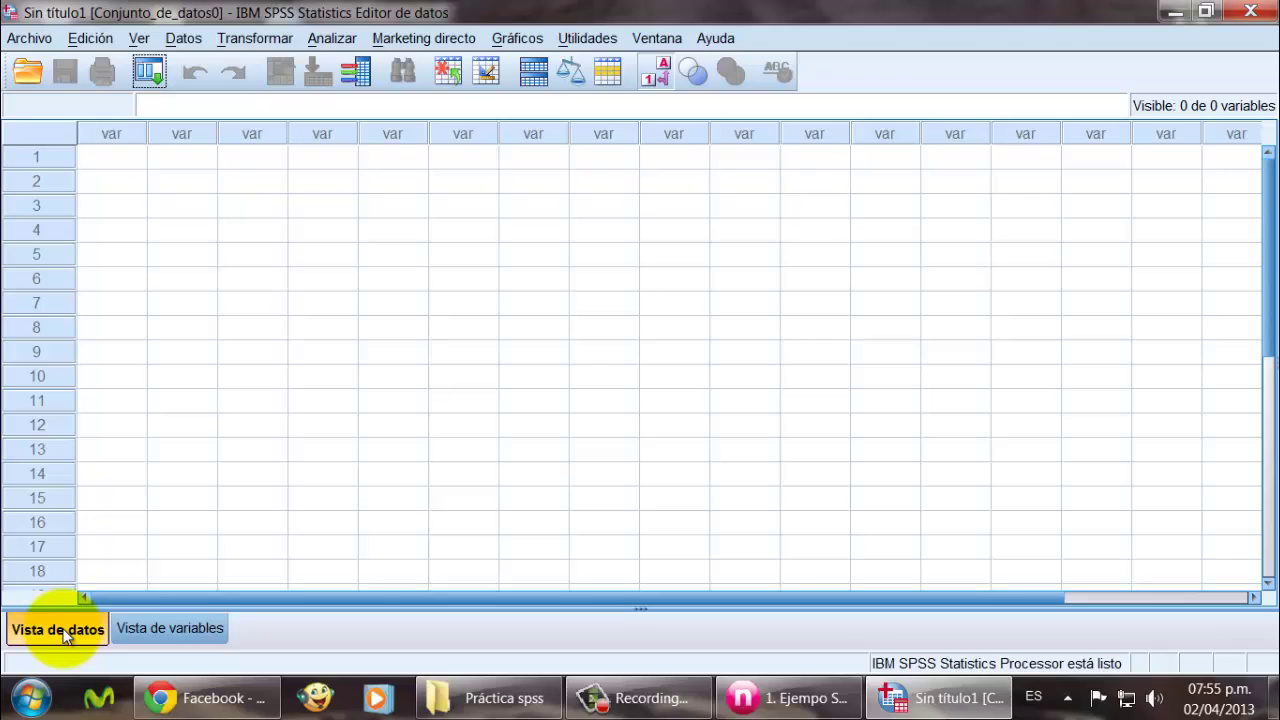
{"action": "left_click", "coordinate": [188, 627]}
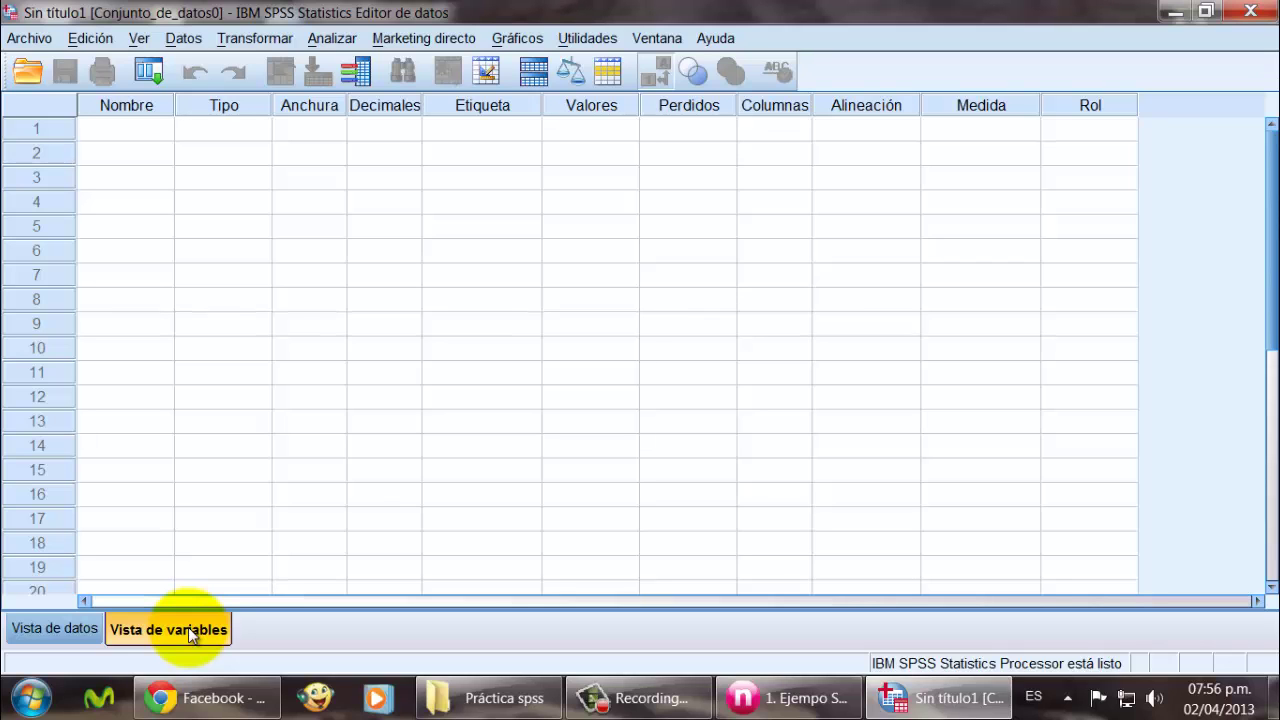
Step: Switch to the Nike PDF in Nitro Reader and examine the variable columns of the page 1 table, from Número to Lealtad
{"action": "left_click", "coordinate": [800, 705]}
{"action": "scroll", "coordinate": [894, 491], "scroll_direction": "up", "scroll_amount": 8}
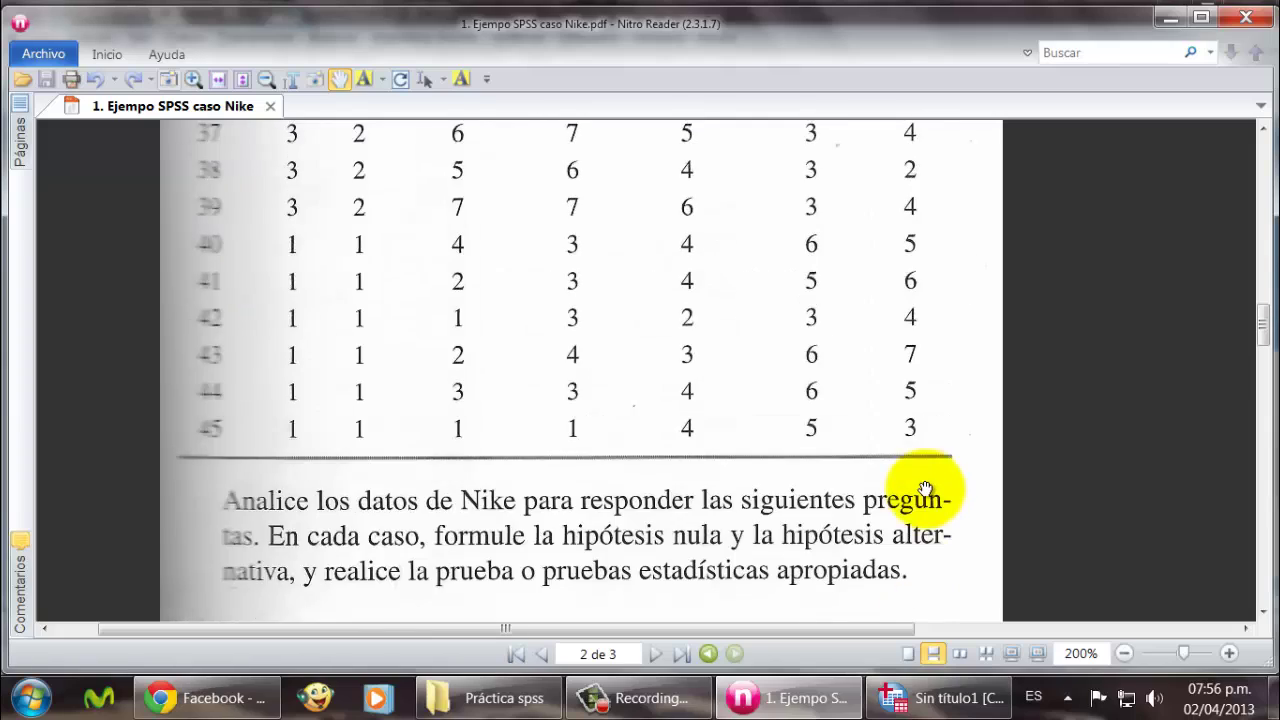
{"action": "scroll", "coordinate": [894, 491], "scroll_direction": "up", "scroll_amount": 10}
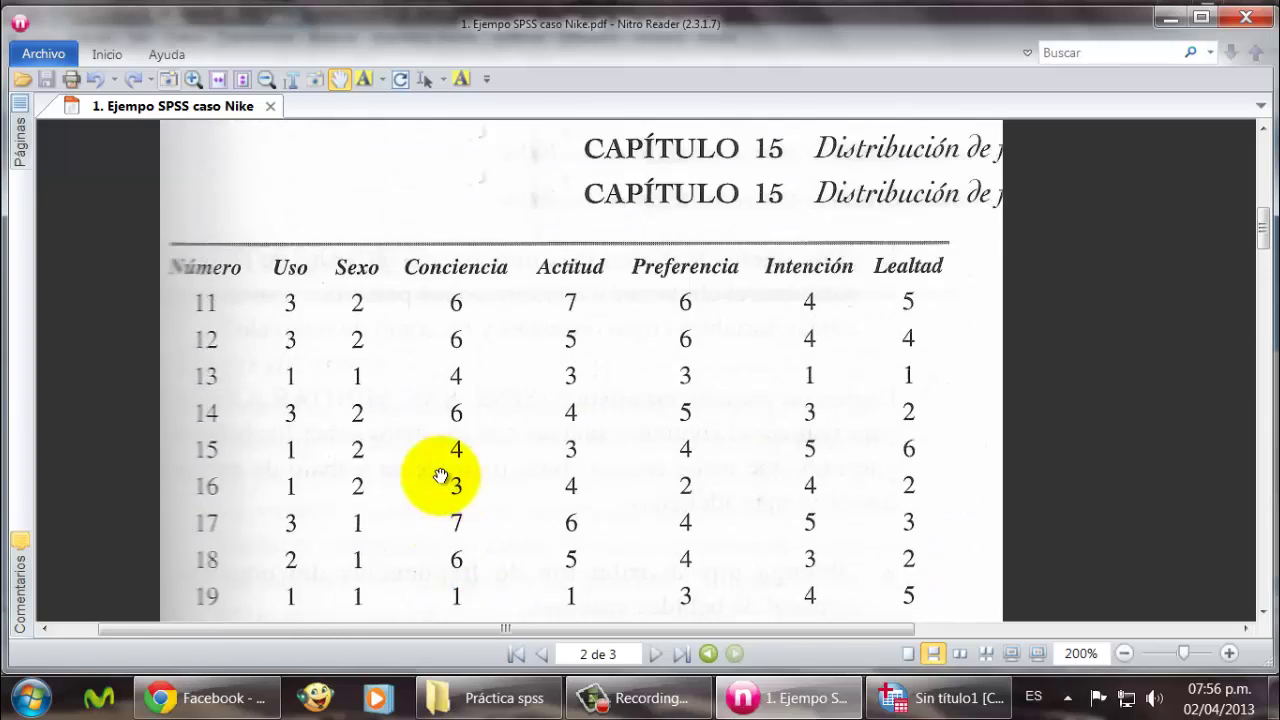
{"action": "scroll", "coordinate": [436, 474], "scroll_direction": "up", "scroll_amount": 10}
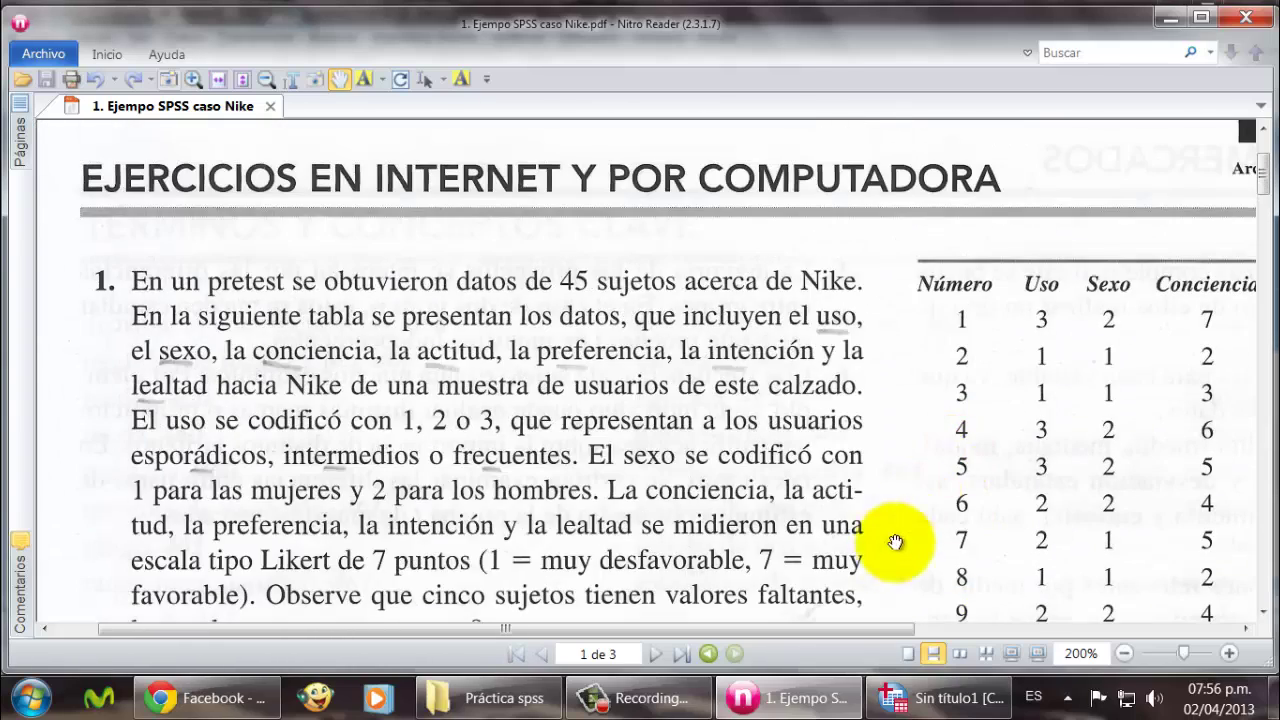
{"action": "scroll", "coordinate": [840, 627], "scroll_direction": "right", "scroll_amount": 5}
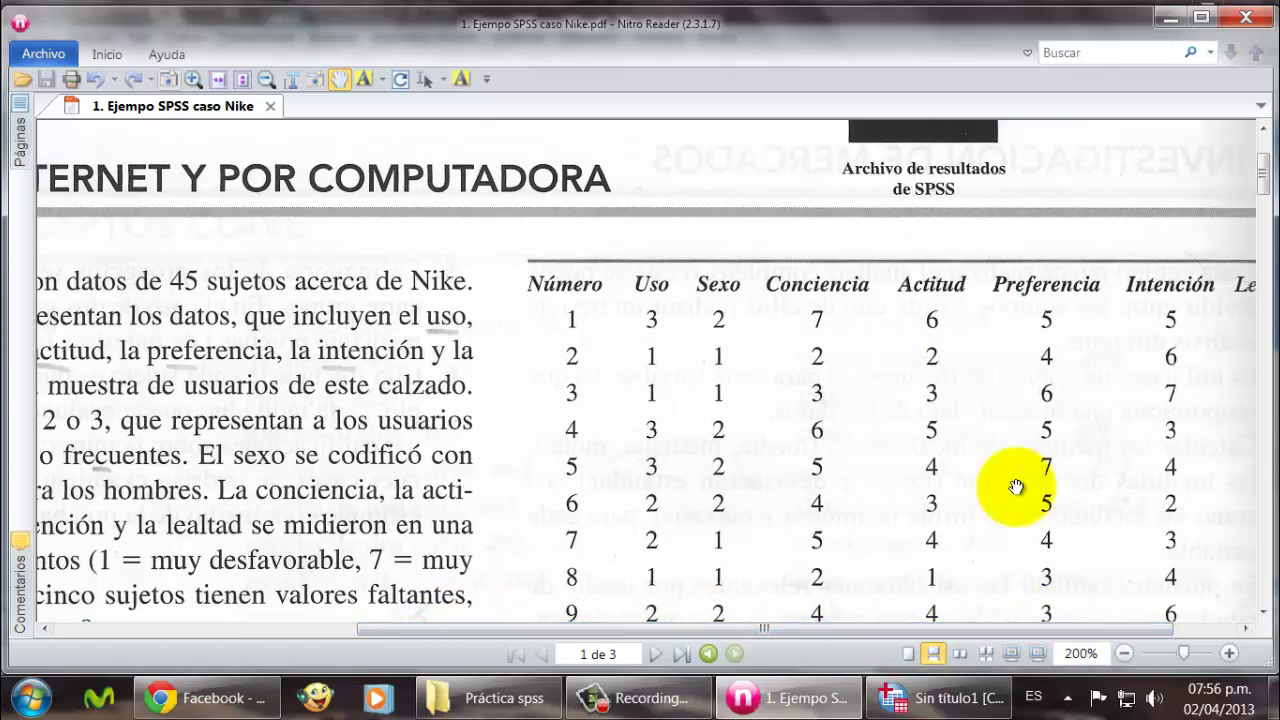
{"action": "left_click_drag", "start_coordinate": [937, 624], "coordinate": [1010, 628]}
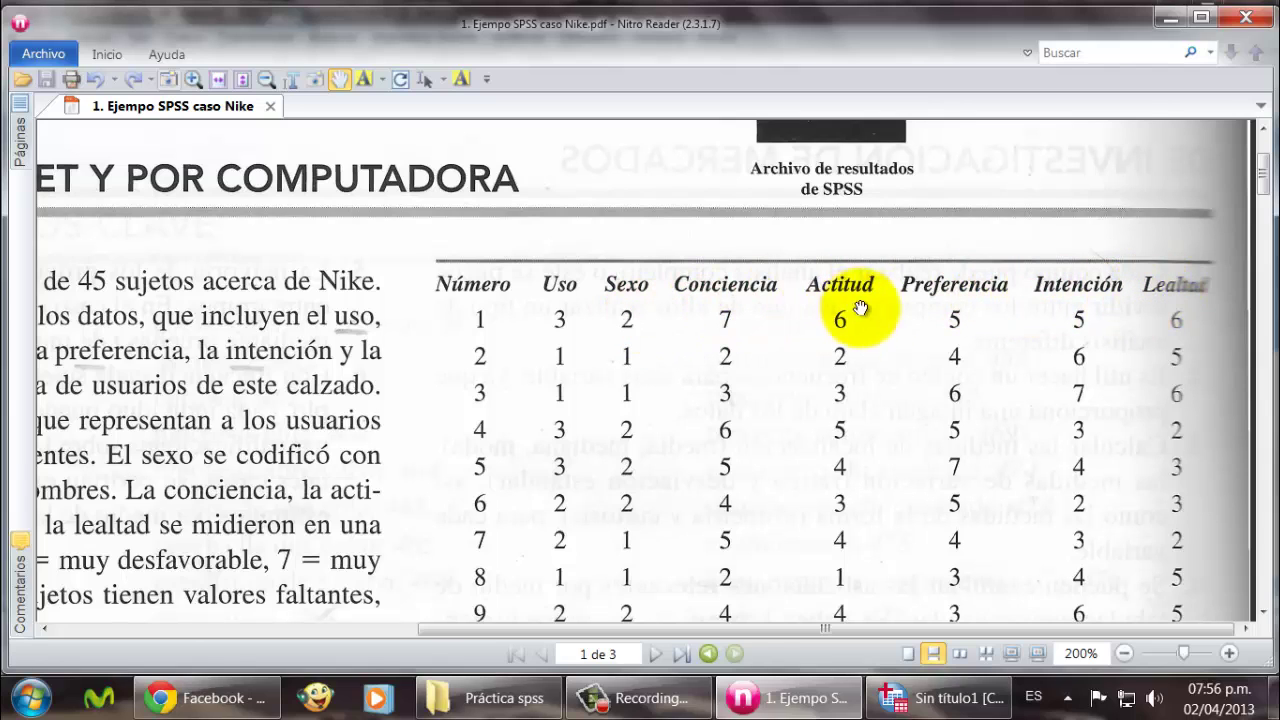
Step: Arrange SPSS and the Nike PDF side by side, with the Número, Uso and Sexo columns in view
{"action": "left_click", "coordinate": [918, 705]}
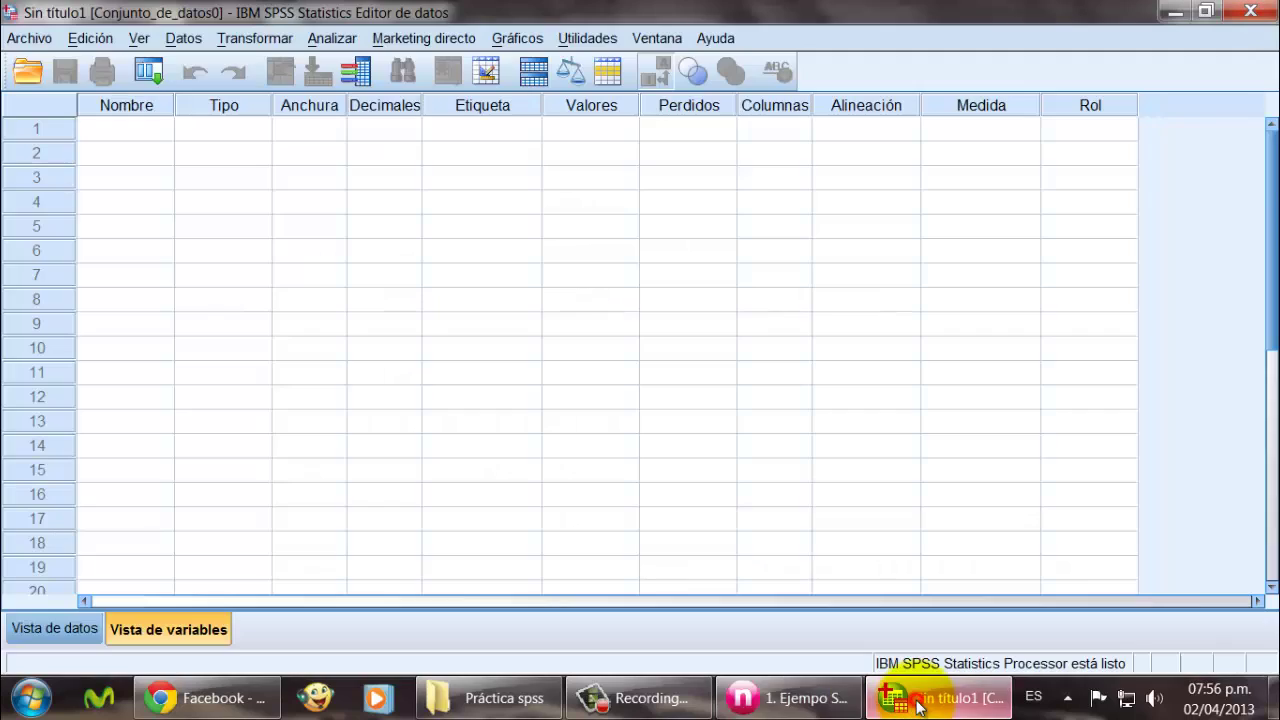
{"action": "left_click", "coordinate": [192, 629]}
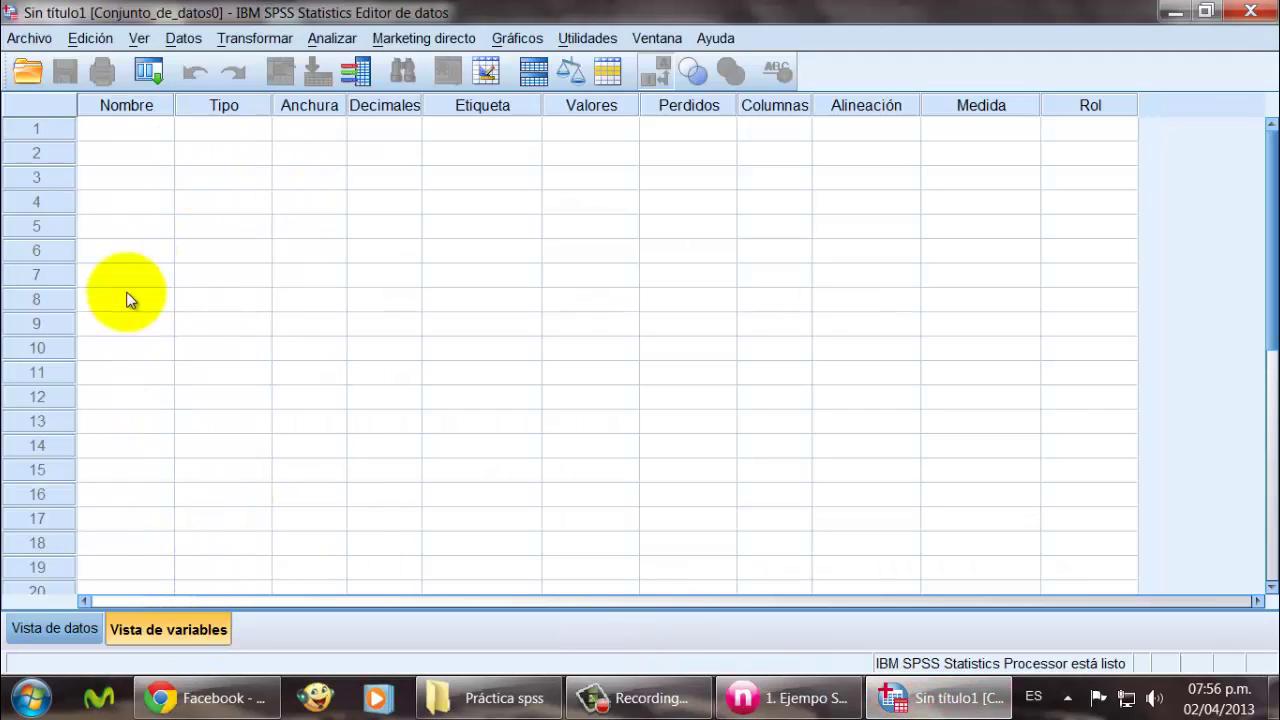
{"action": "left_click_drag", "start_coordinate": [561, 22], "coordinate": [2, 22]}
{"action": "left_click_drag", "start_coordinate": [723, 39], "coordinate": [1278, 40]}
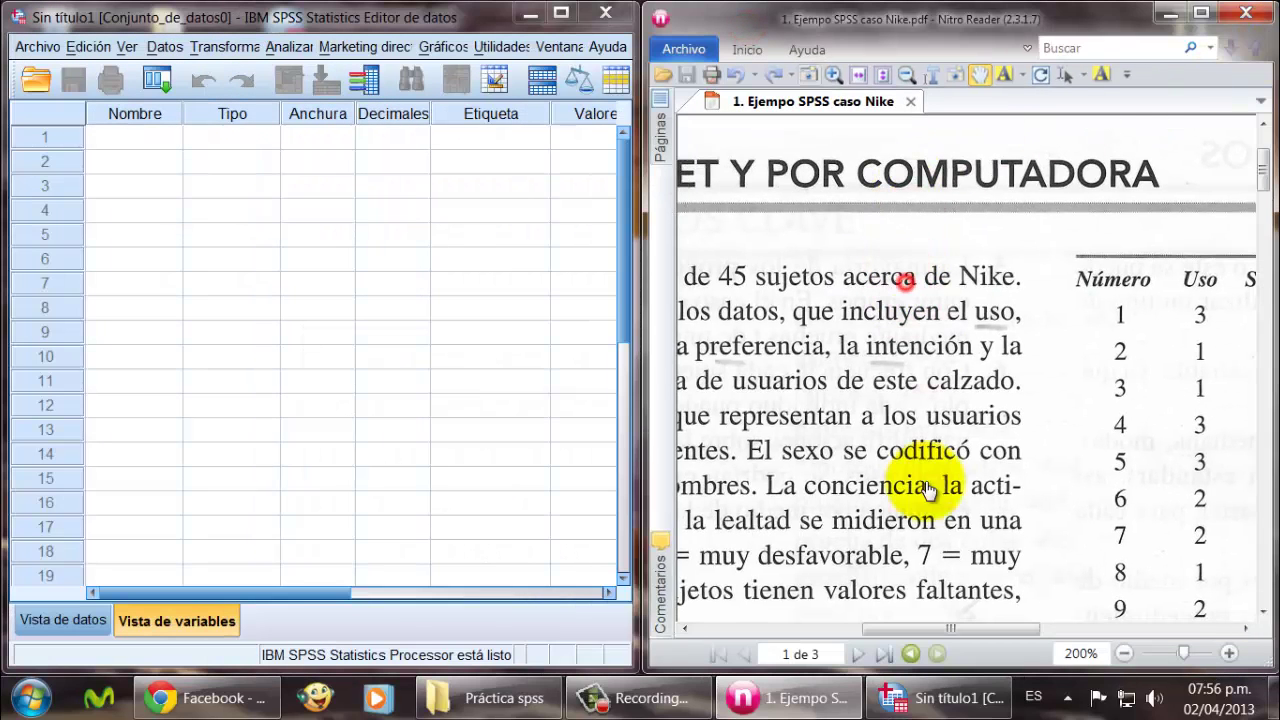
{"action": "left_click_drag", "start_coordinate": [924, 635], "coordinate": [966, 631]}
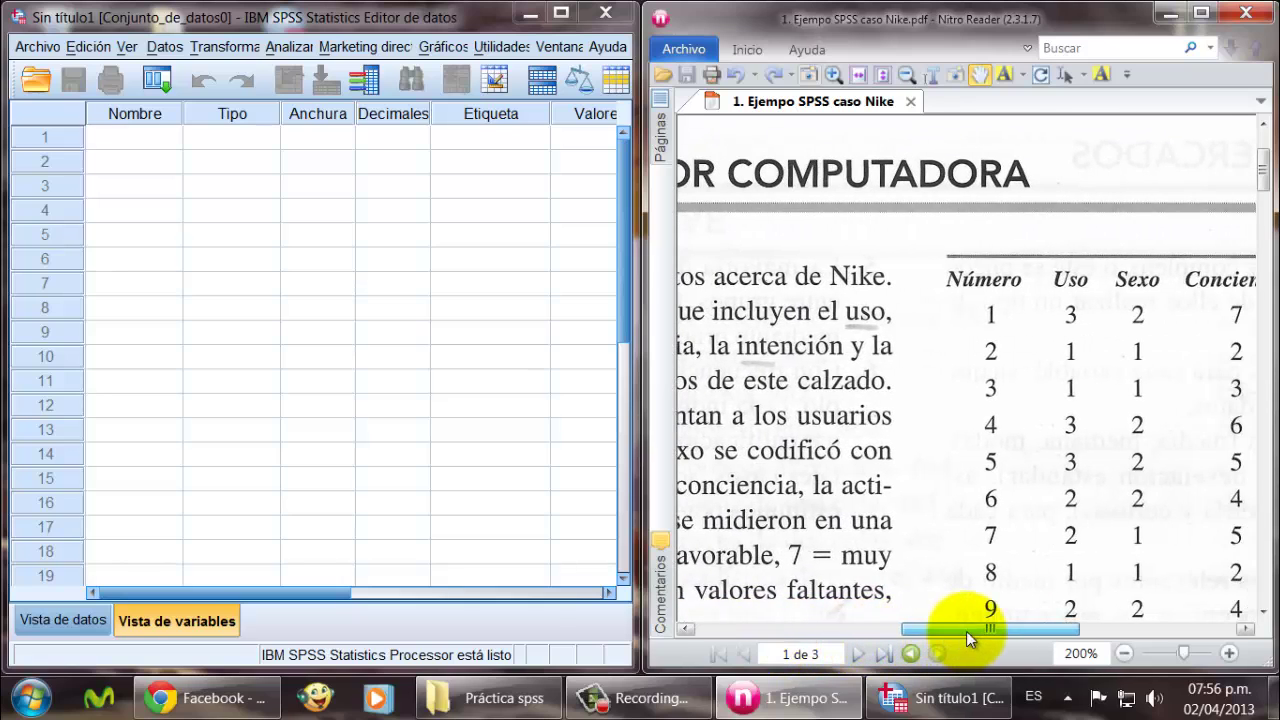
Step: Try to name the first variable Uso del pro, with spaces
{"action": "left_click", "coordinate": [150, 140]}
{"action": "left_click", "coordinate": [150, 140]}
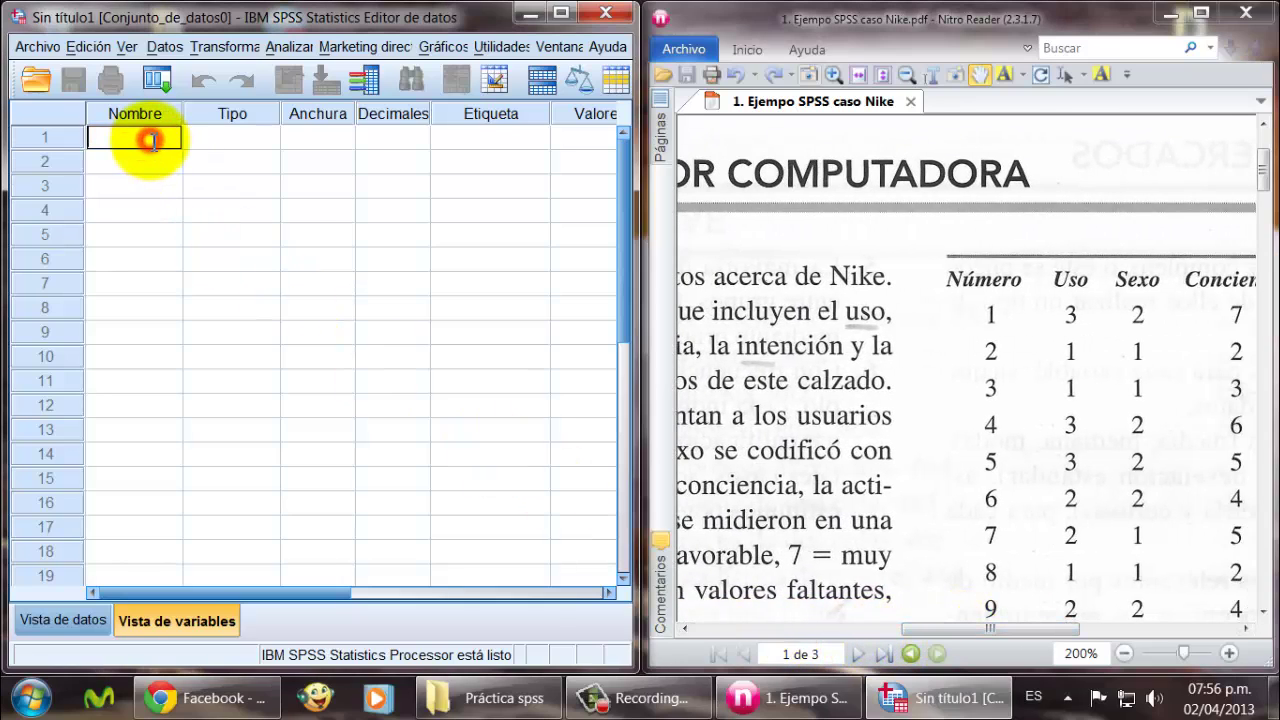
{"action": "type", "text": "Uso"}
{"action": "type", "text": "del pro"}
{"action": "key", "text": "Return"}
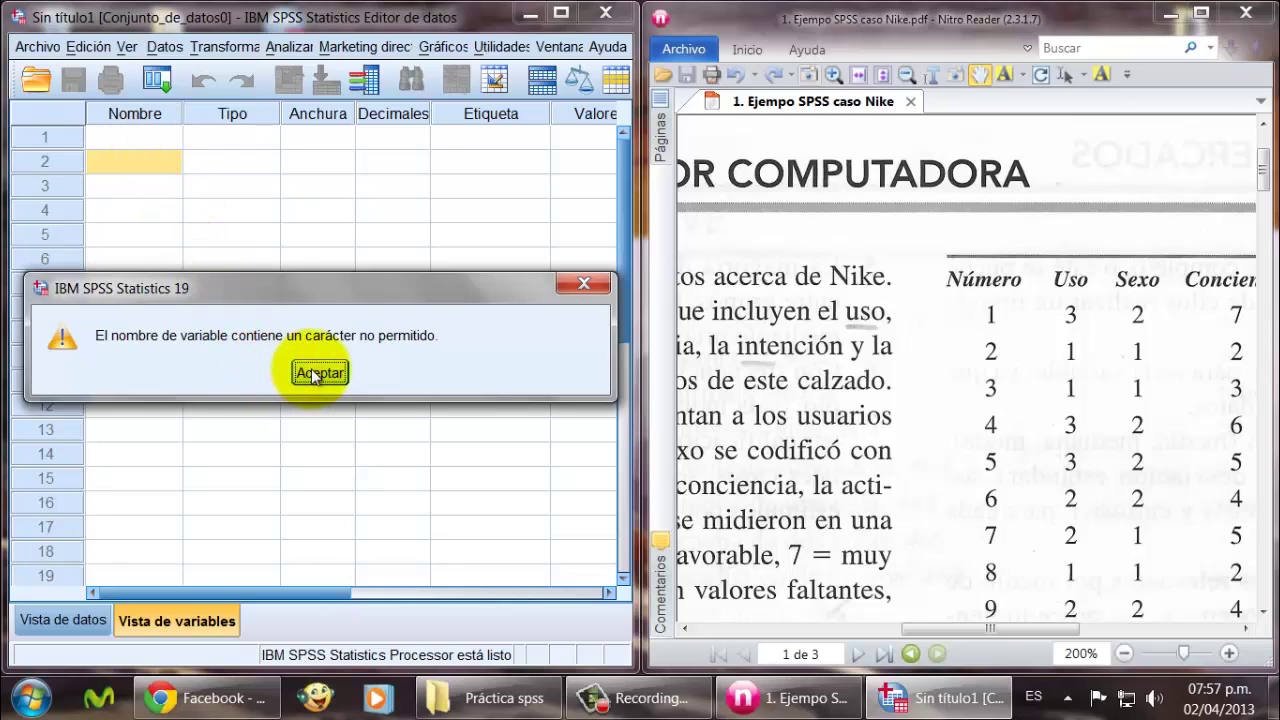
{"action": "left_click", "coordinate": [314, 373]}
Step: Name the first variable Uso and look through its variable type options, leaving the type unchanged
{"action": "left_click", "coordinate": [155, 136]}
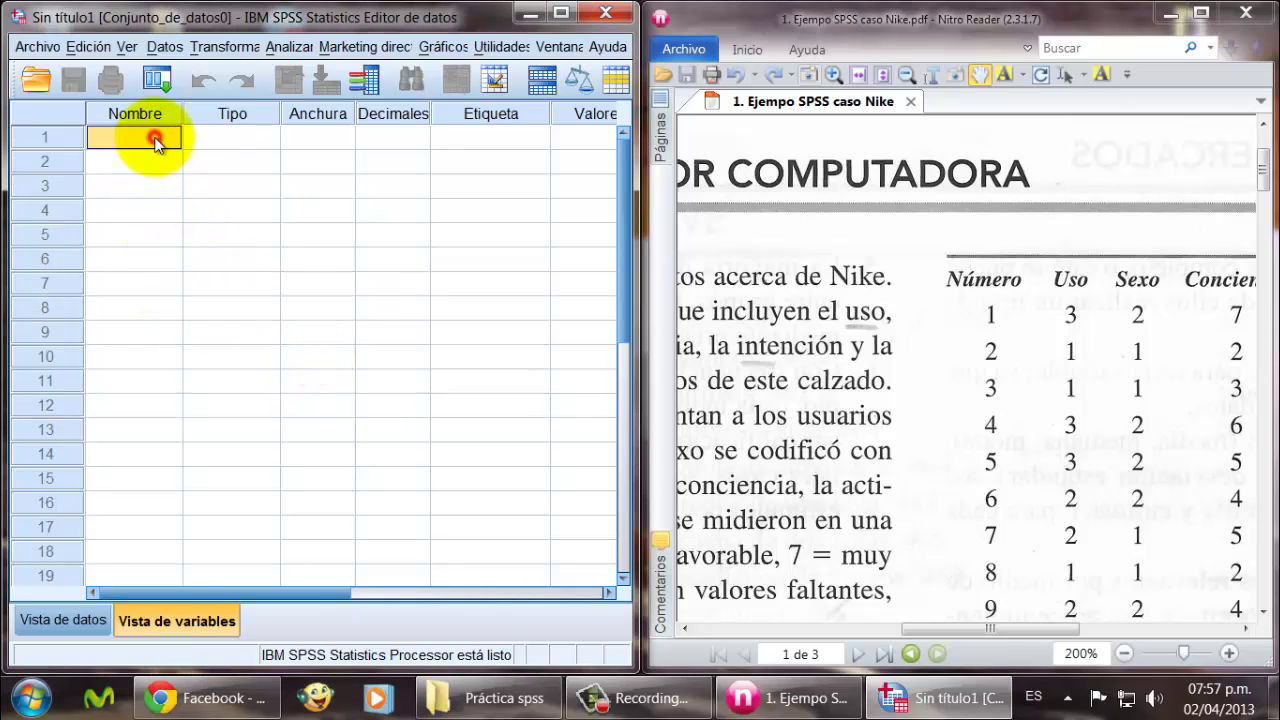
{"action": "left_click", "coordinate": [155, 137]}
{"action": "type", "text": "U"}
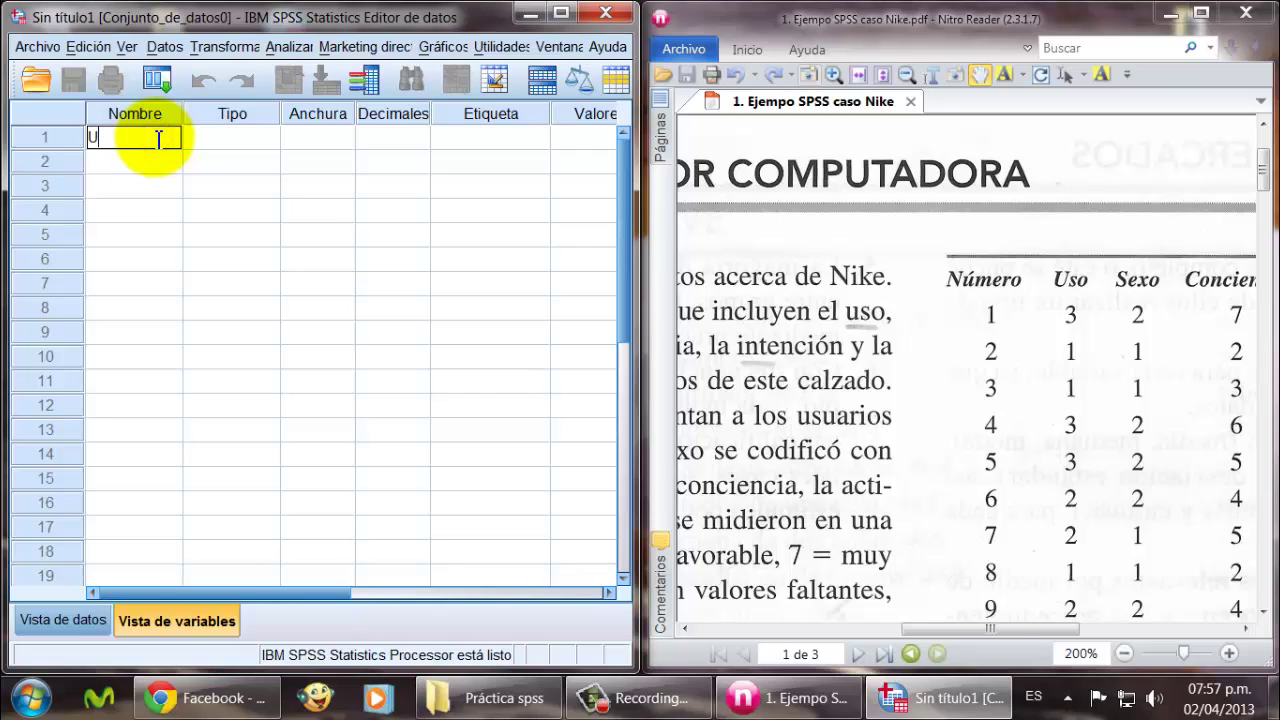
{"action": "type", "text": "so"}
{"action": "left_click", "coordinate": [229, 137]}
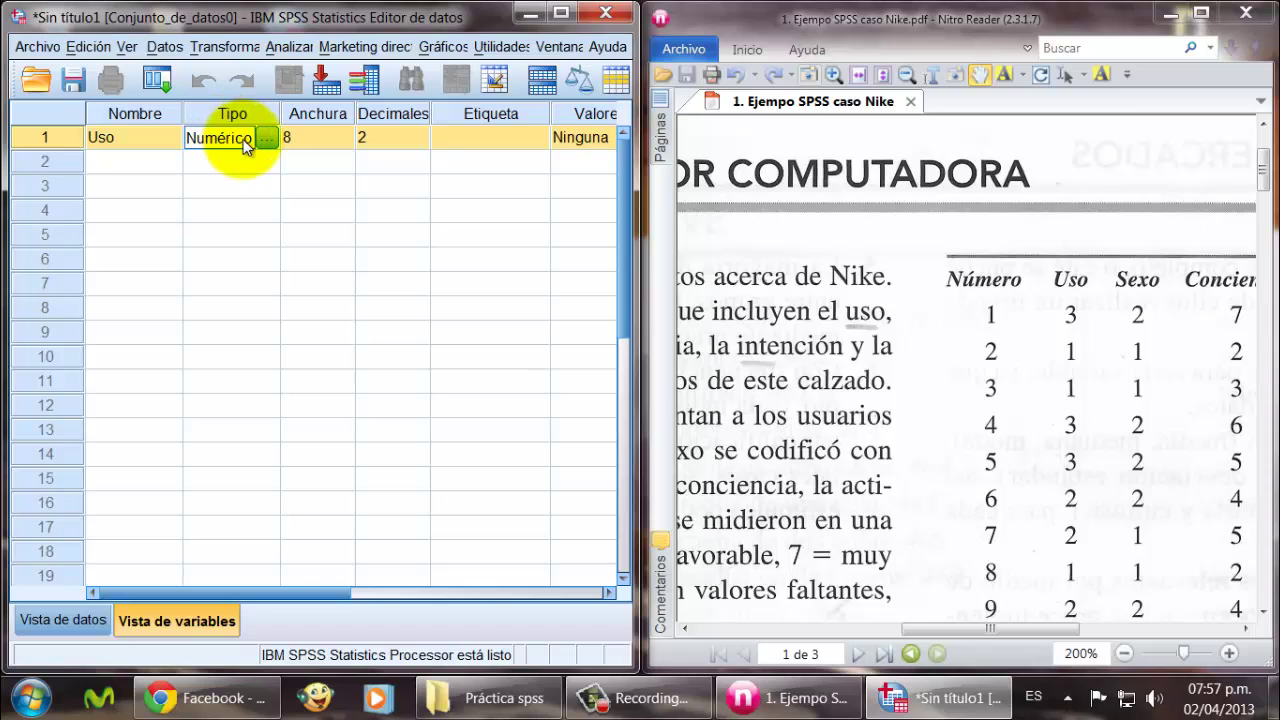
{"action": "left_click", "coordinate": [266, 138]}
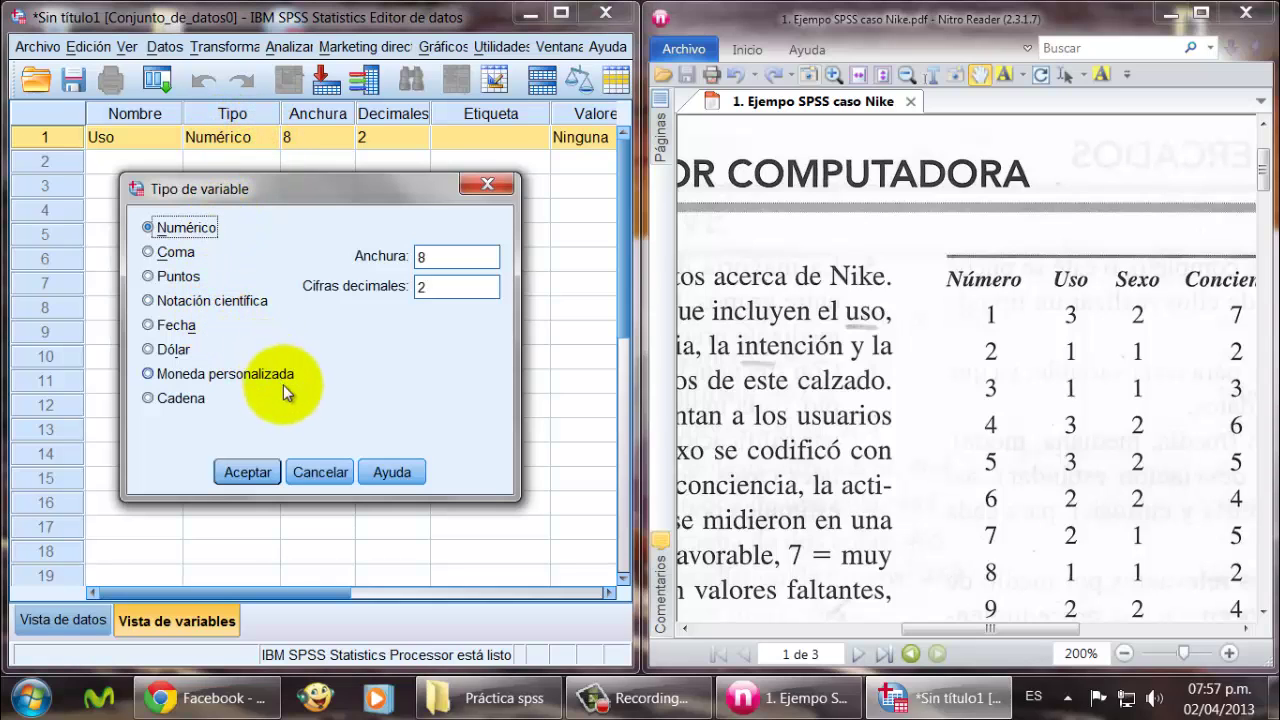
{"action": "left_click", "coordinate": [331, 472]}
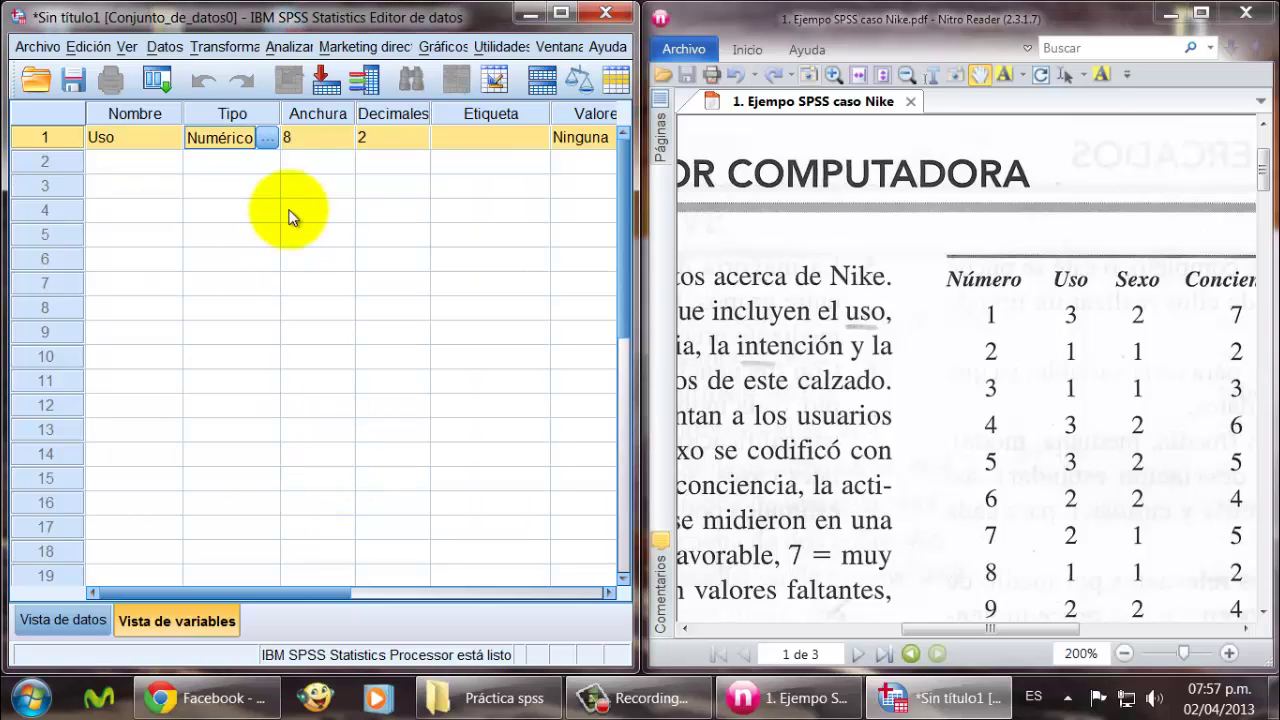
Step: Try to reduce the width of the Uso variable
{"action": "left_click", "coordinate": [330, 136]}
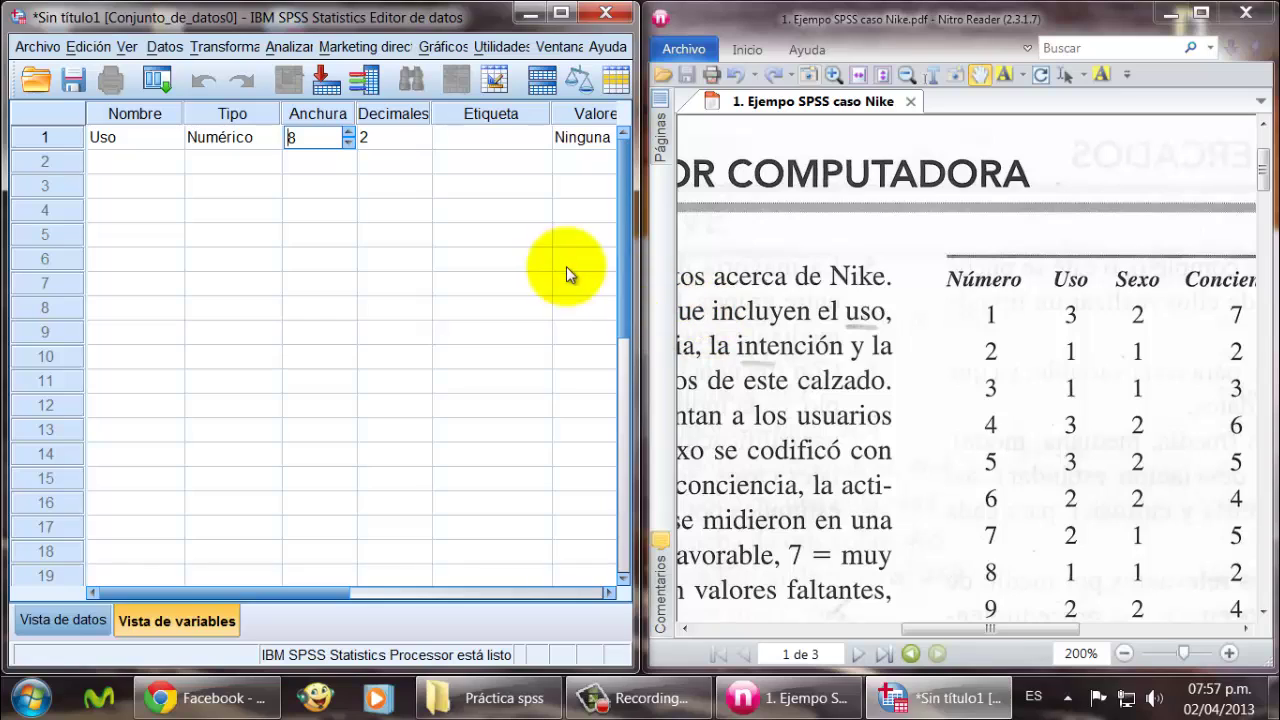
{"action": "left_click", "coordinate": [348, 145]}
{"action": "left_click", "coordinate": [348, 145]}
{"action": "left_click", "coordinate": [348, 145]}
{"action": "left_click", "coordinate": [348, 145]}
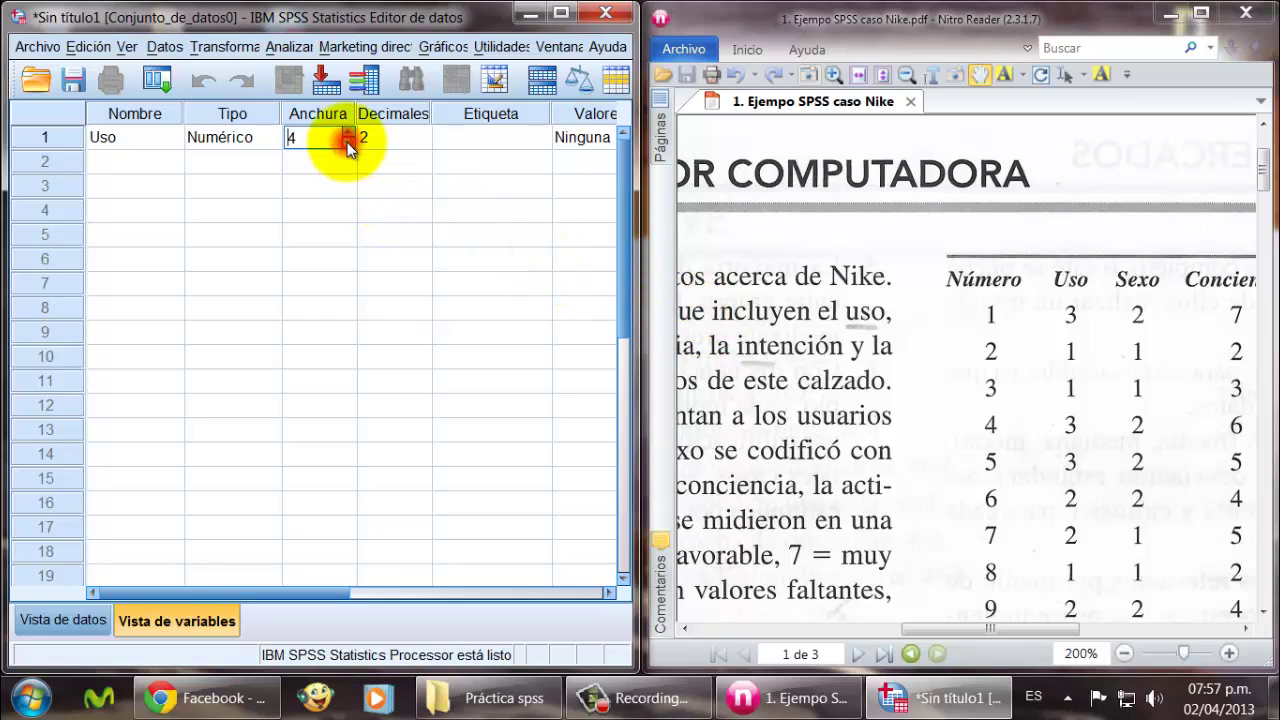
{"action": "left_click", "coordinate": [348, 145]}
{"action": "left_click", "coordinate": [348, 145]}
{"action": "left_click", "coordinate": [348, 145]}
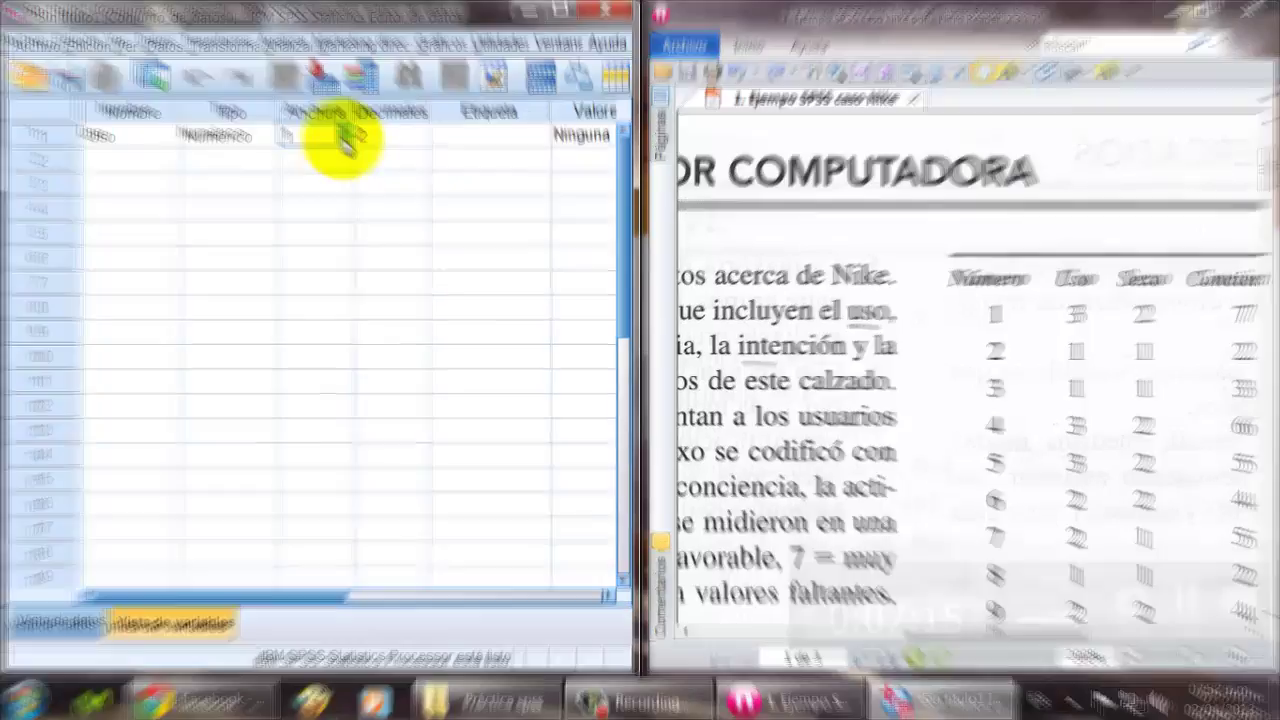
{"action": "left_click", "coordinate": [667, 706]}
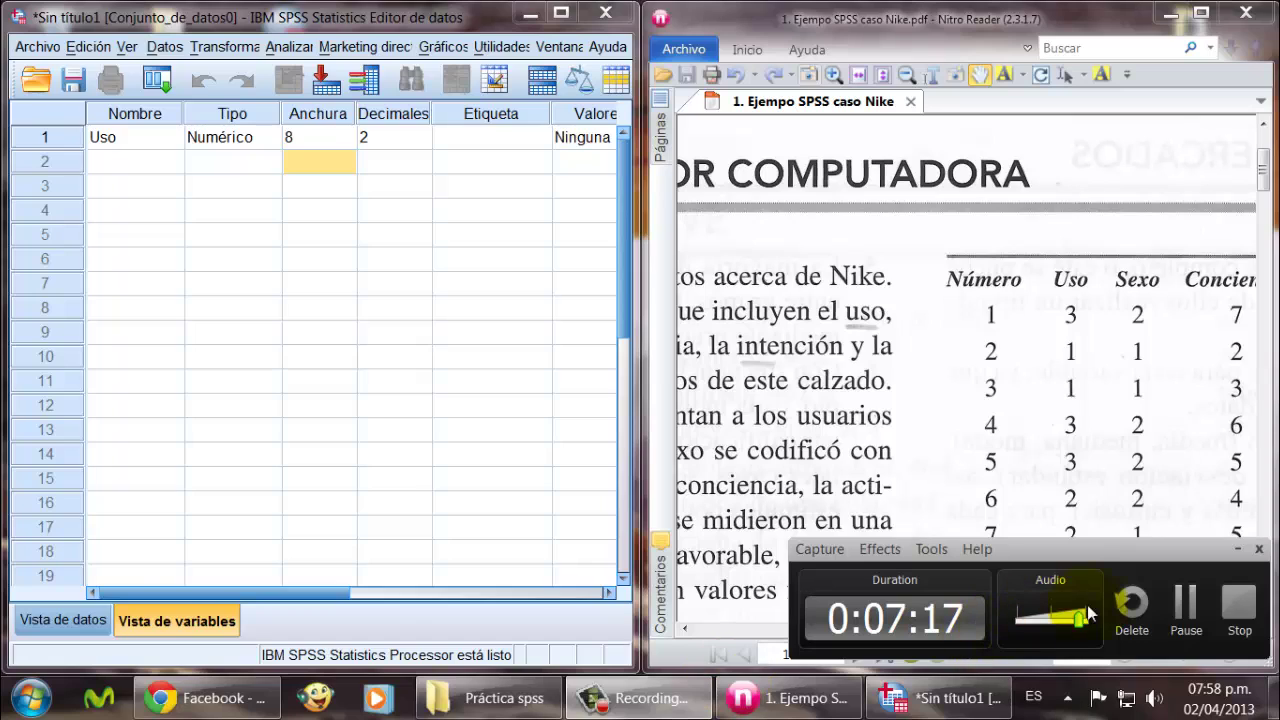
{"action": "left_click", "coordinate": [1183, 606]}
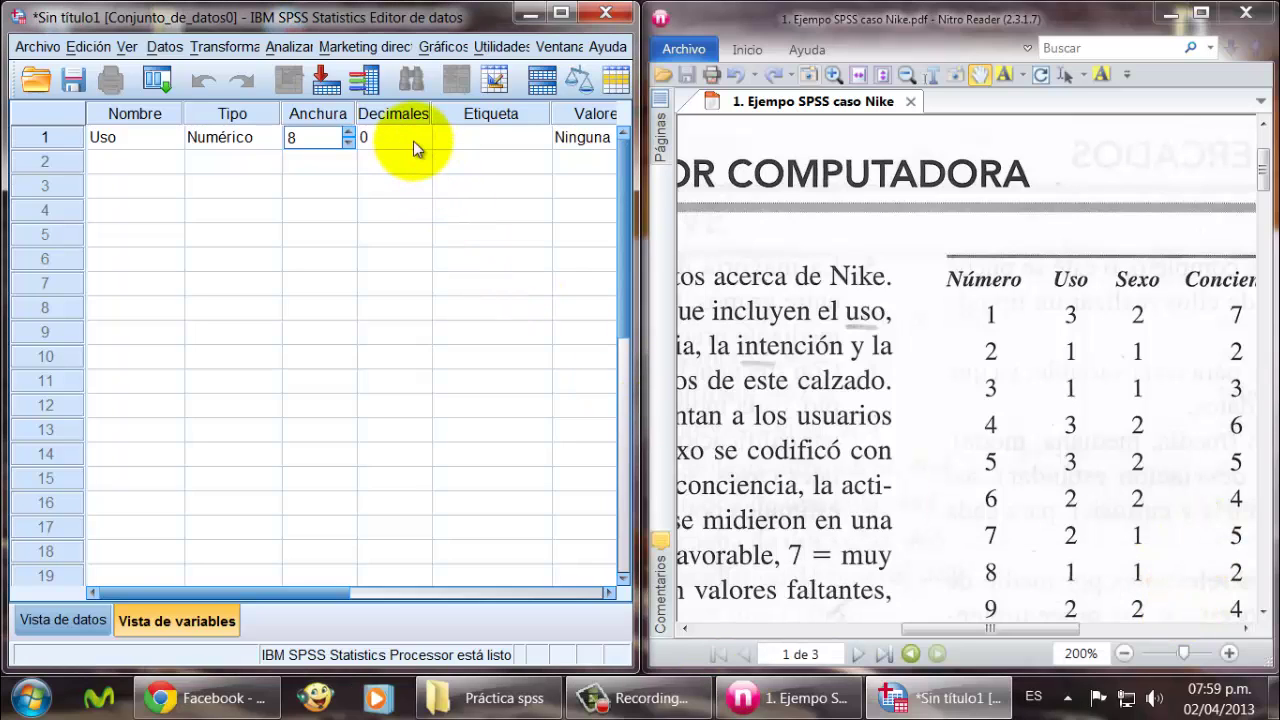
Step: Set the width of the Uso variable to 1
{"action": "left_click", "coordinate": [415, 141]}
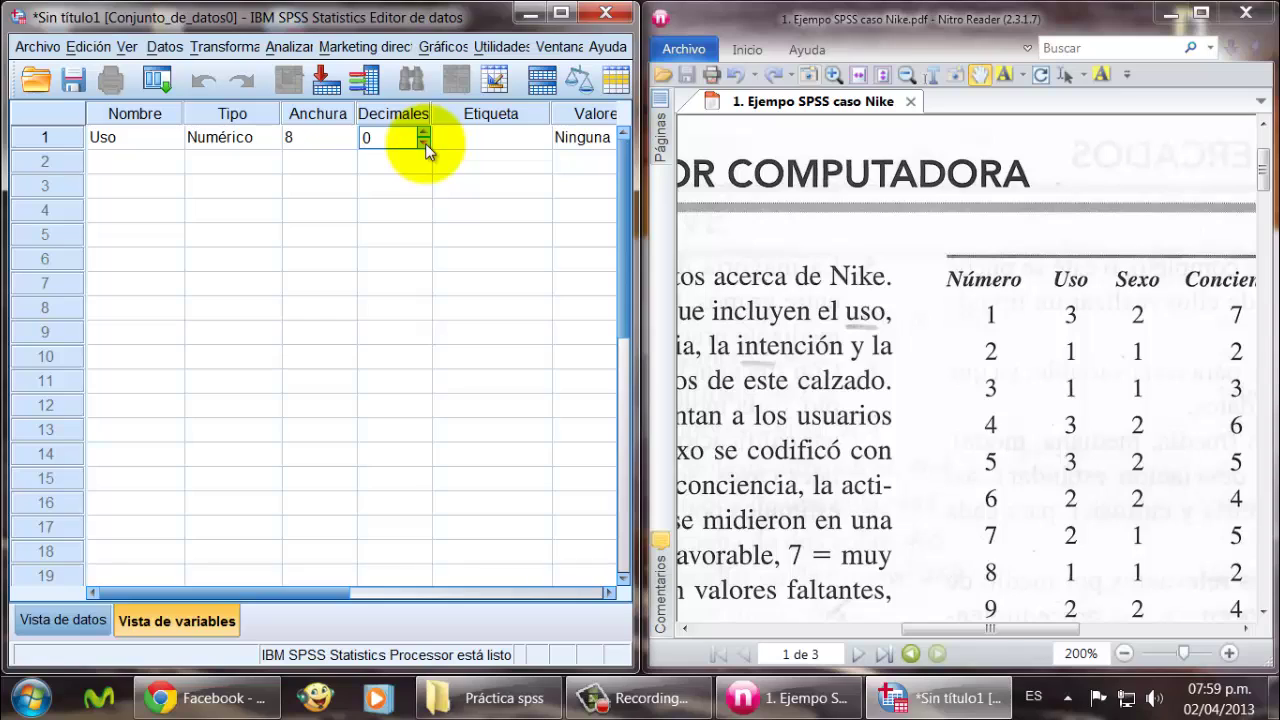
{"action": "left_click", "coordinate": [327, 144]}
{"action": "left_click", "coordinate": [350, 144]}
{"action": "left_click", "coordinate": [350, 144]}
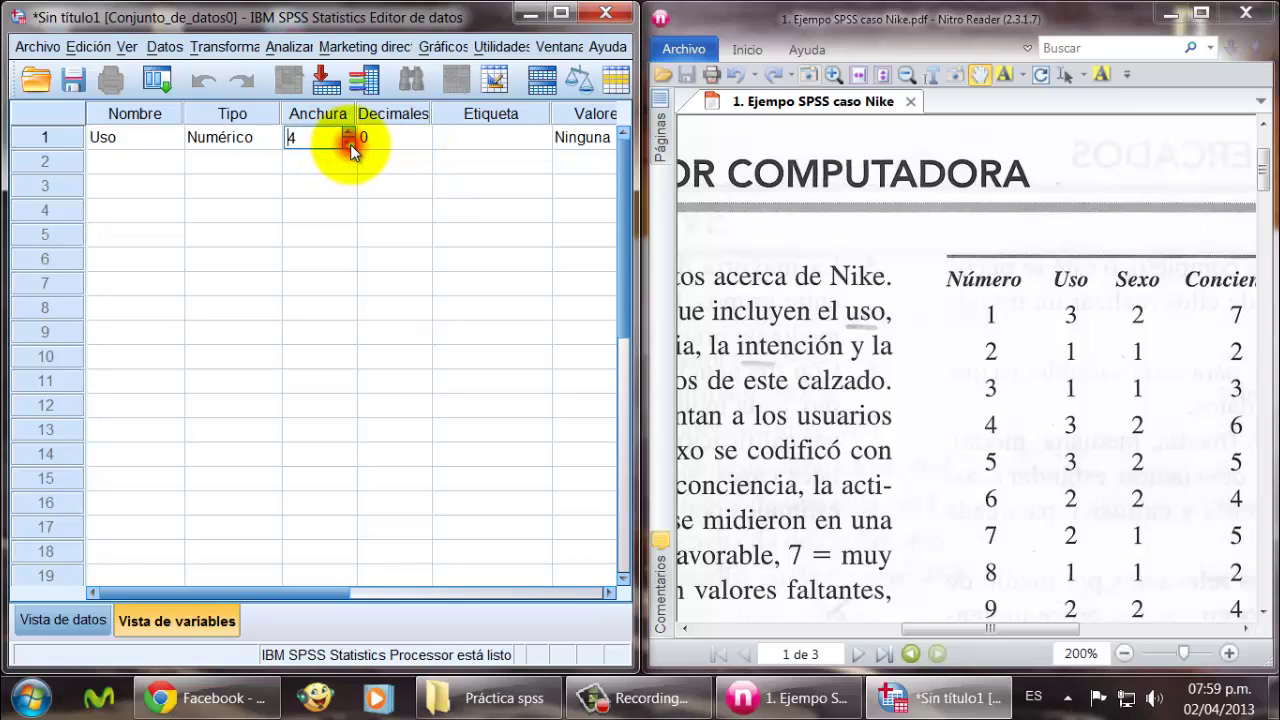
{"action": "left_click", "coordinate": [350, 144]}
{"action": "left_click", "coordinate": [350, 144]}
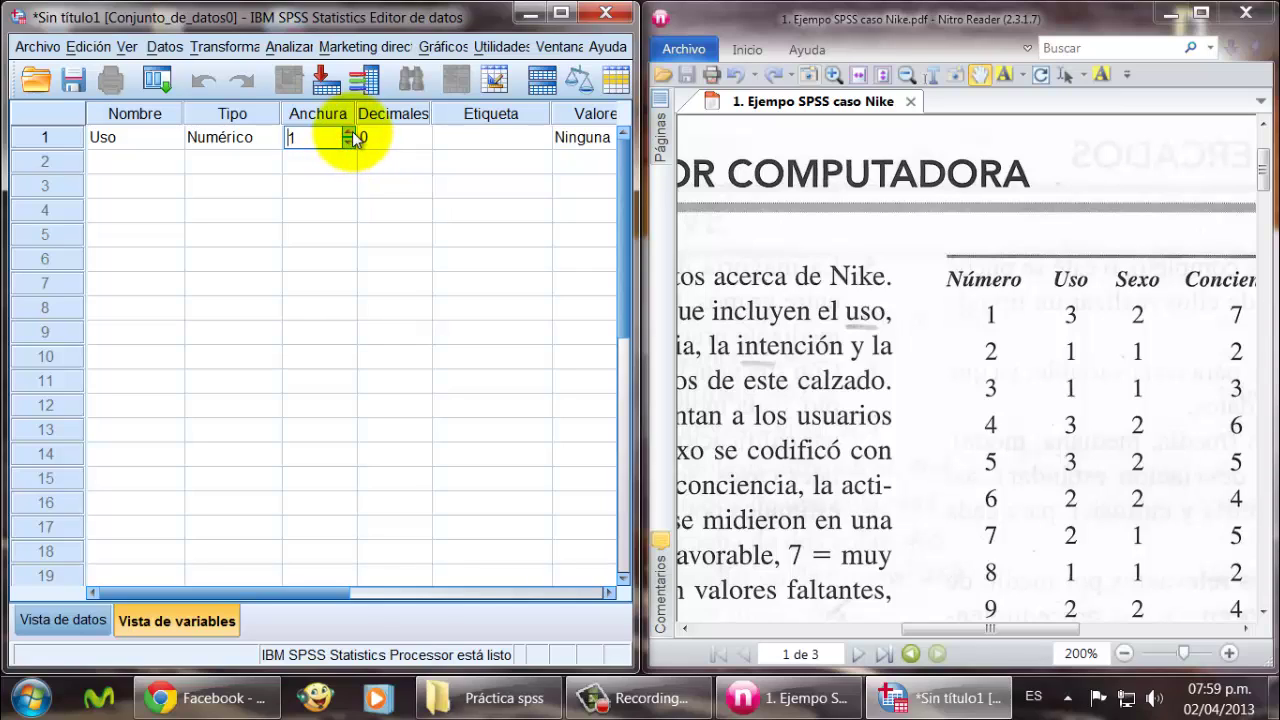
{"action": "left_click", "coordinate": [376, 142]}
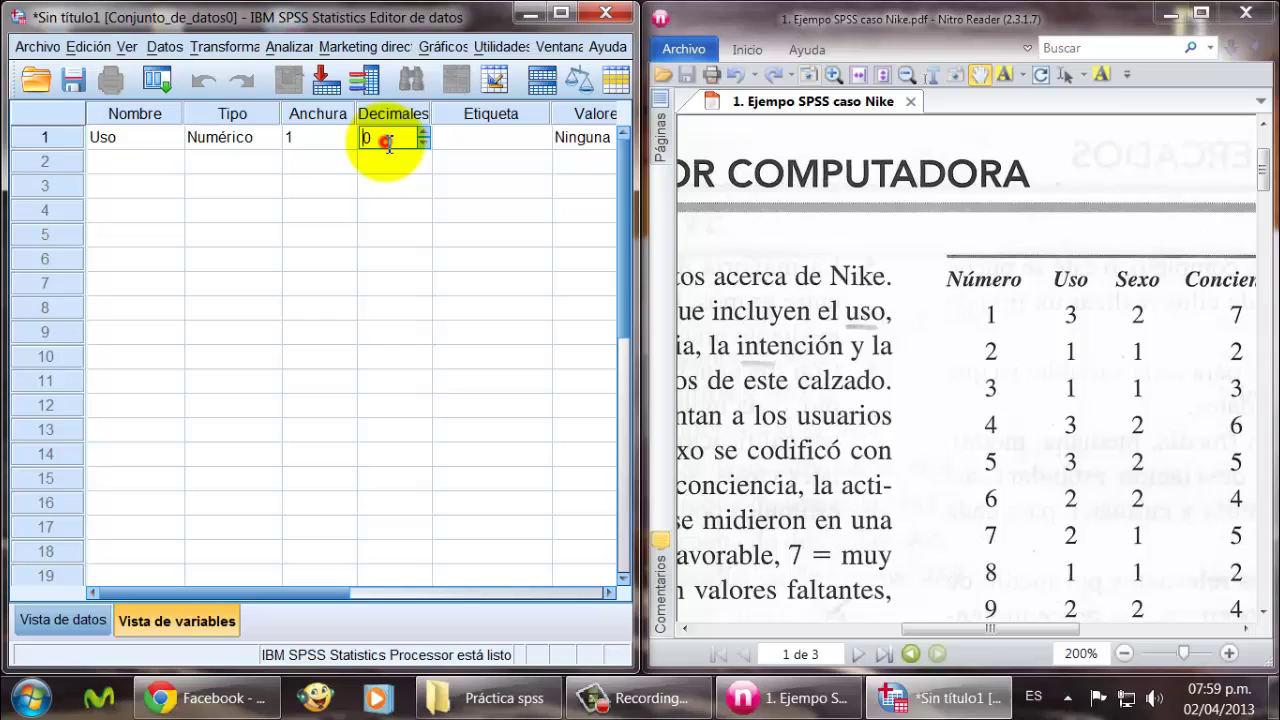
Step: Give the Uso variable the label "Uso de la marca Nike"
{"action": "left_click", "coordinate": [485, 145]}
{"action": "left_click", "coordinate": [487, 144]}
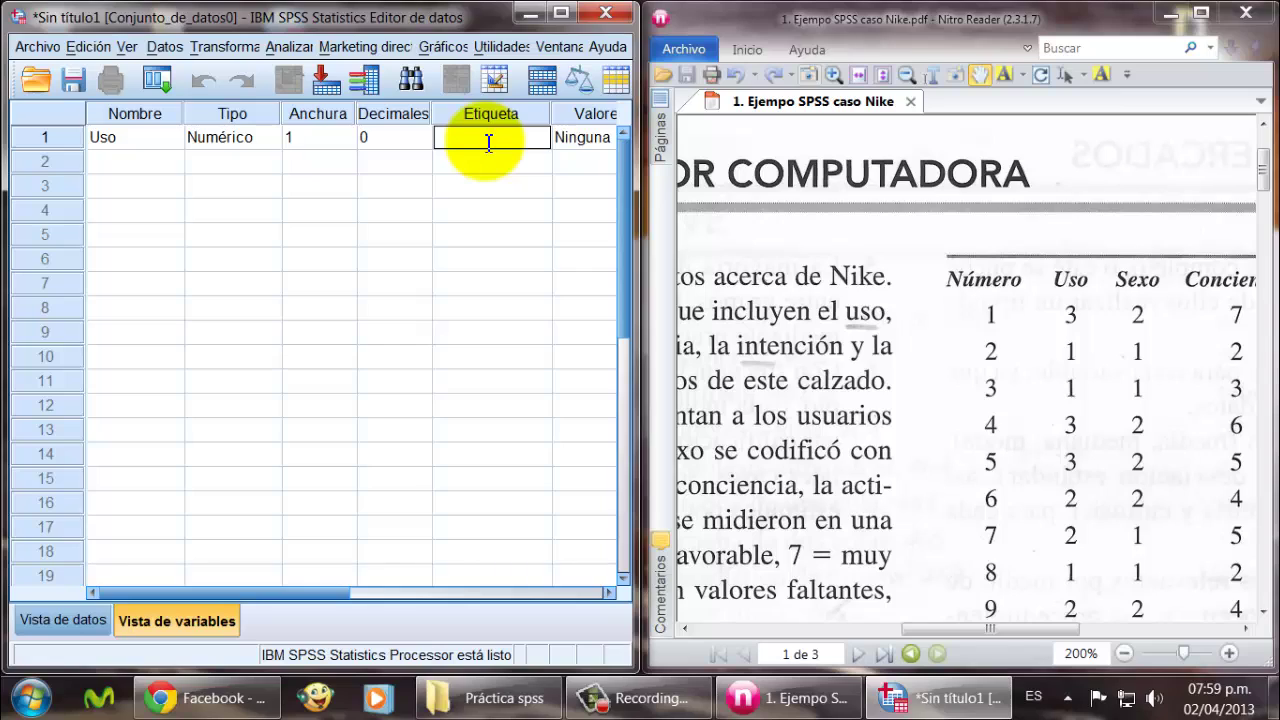
{"action": "type", "text": "Uso de la marca"}
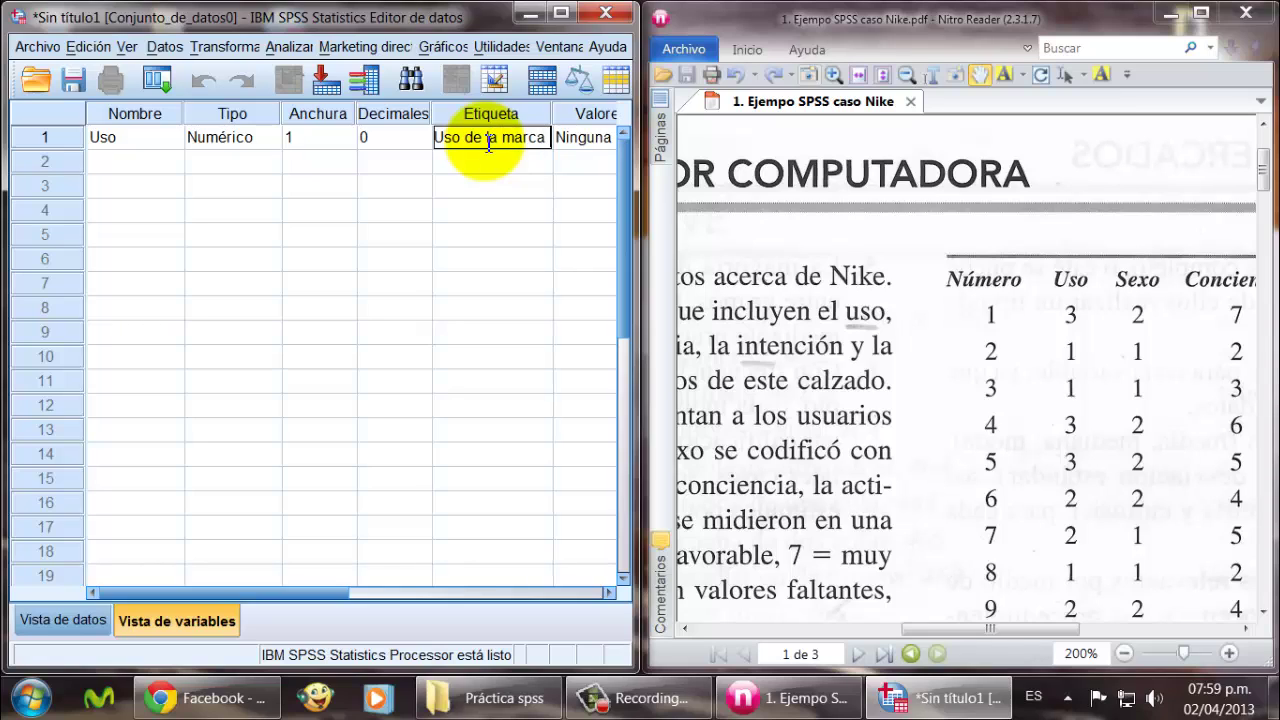
{"action": "type", "text": " Nike"}
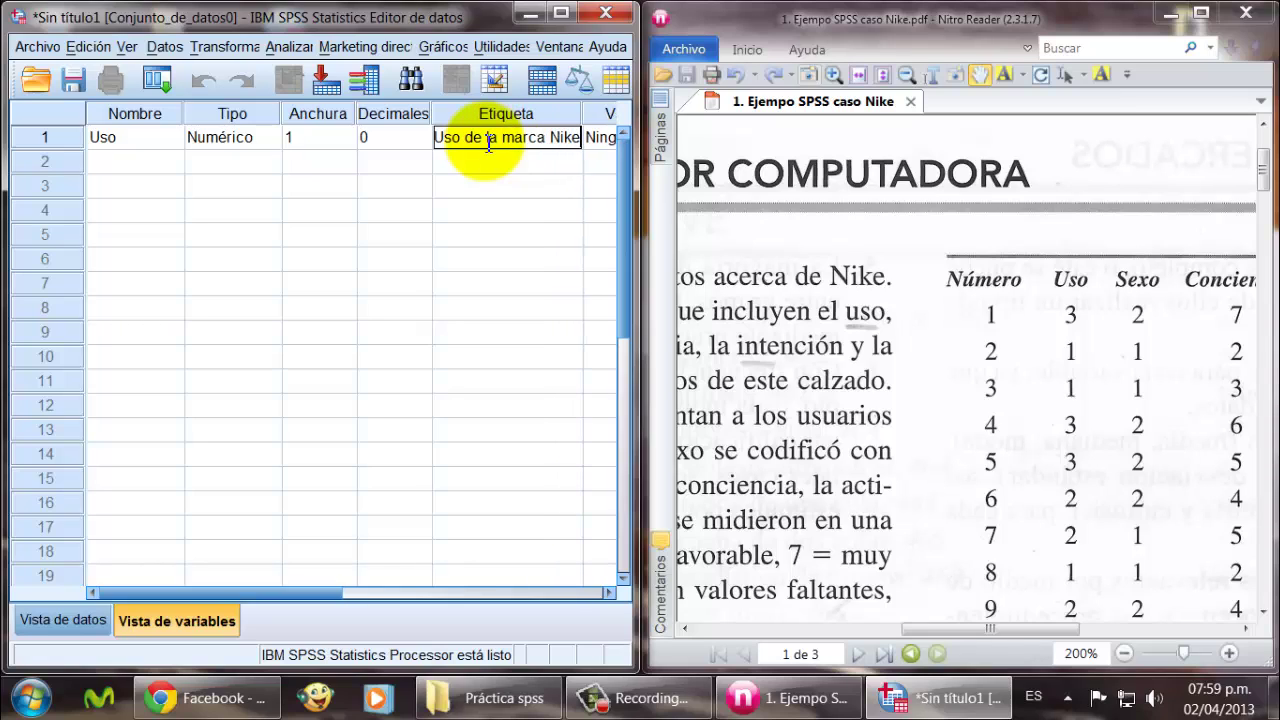
Step: Open the value labels of Uso and show the usage coding paragraph in the Nike PDF
{"action": "left_click", "coordinate": [598, 138]}
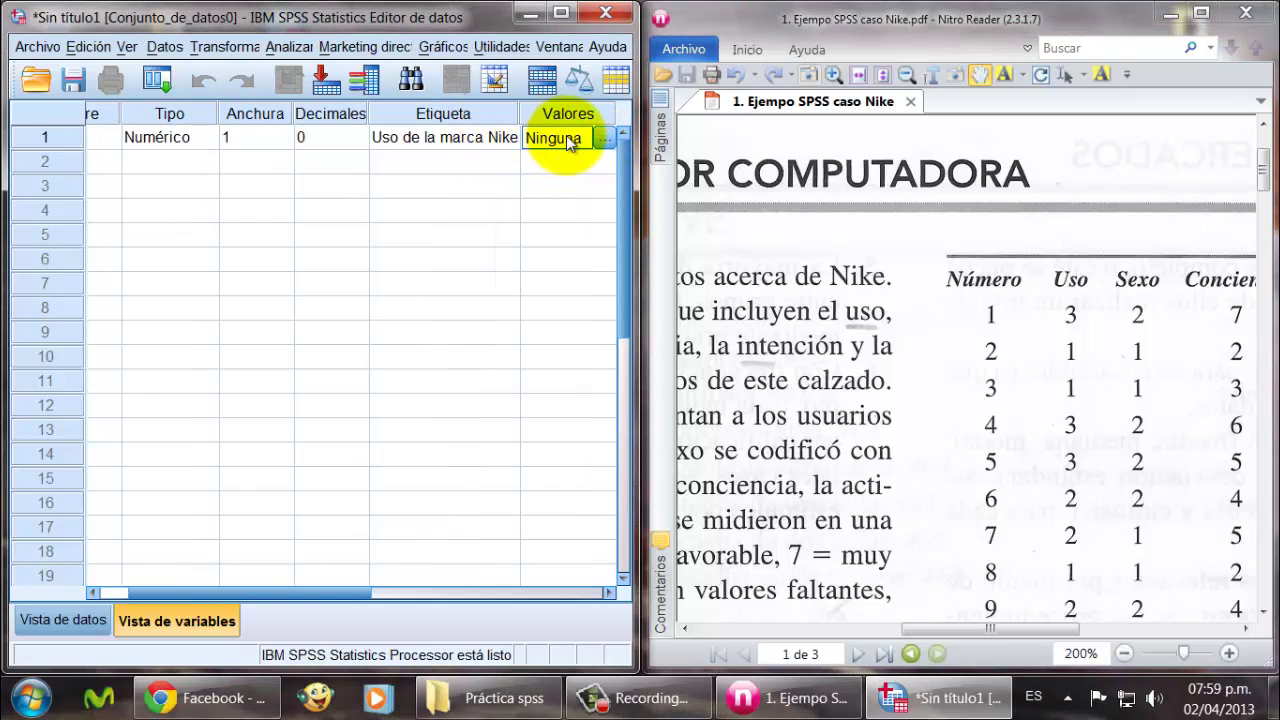
{"action": "left_click", "coordinate": [603, 138]}
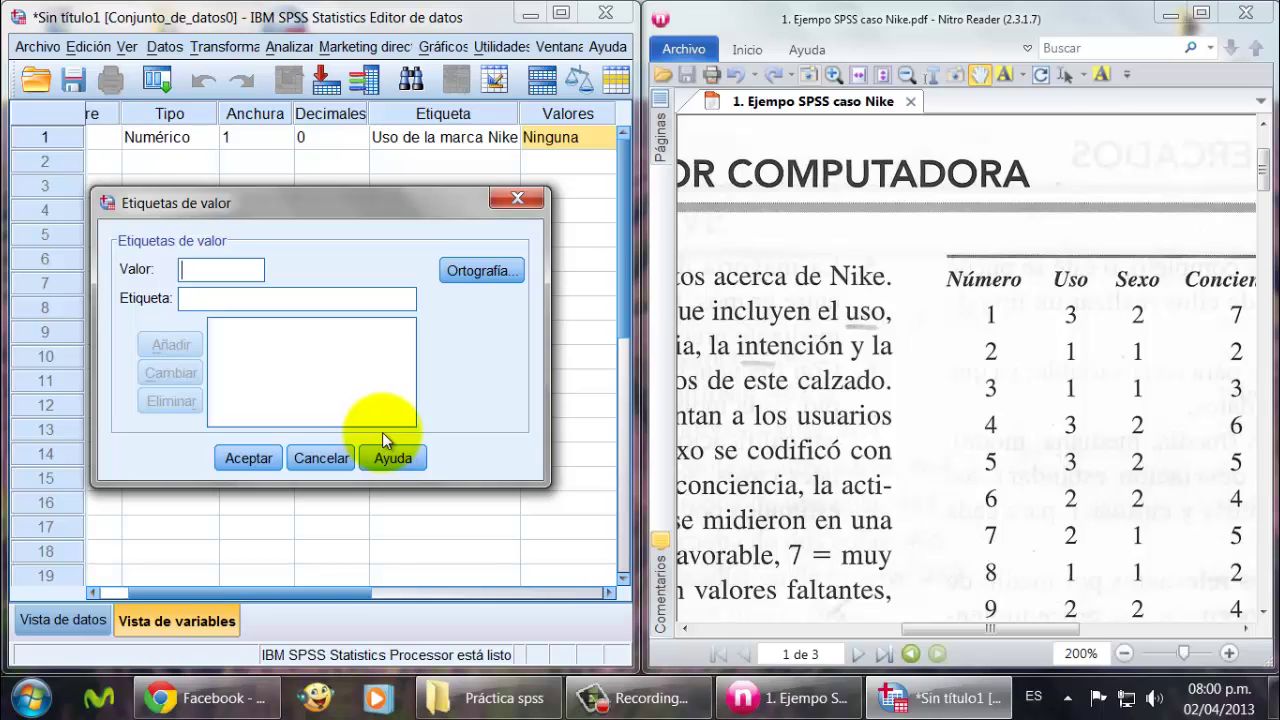
{"action": "left_click_drag", "start_coordinate": [950, 628], "coordinate": [802, 628]}
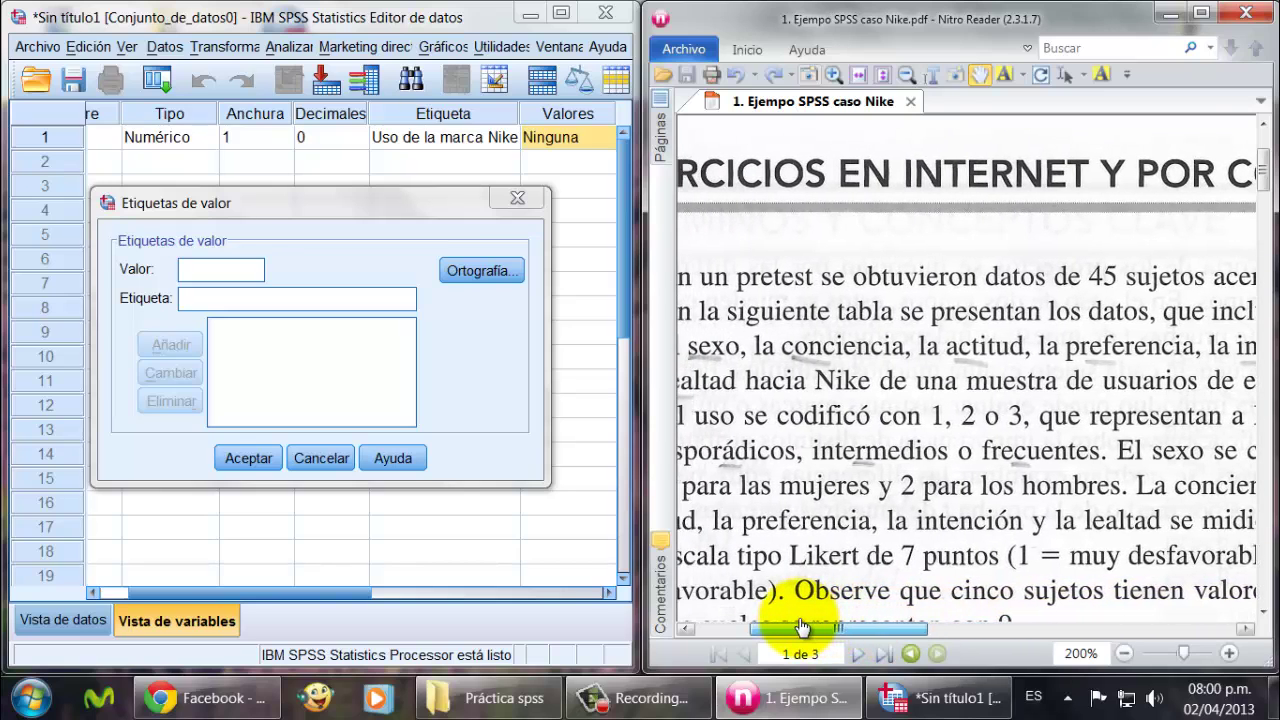
Step: Add the value label 1 = "Espóradico" for Uso and enter 2 as the next value
{"action": "left_click", "coordinate": [243, 277]}
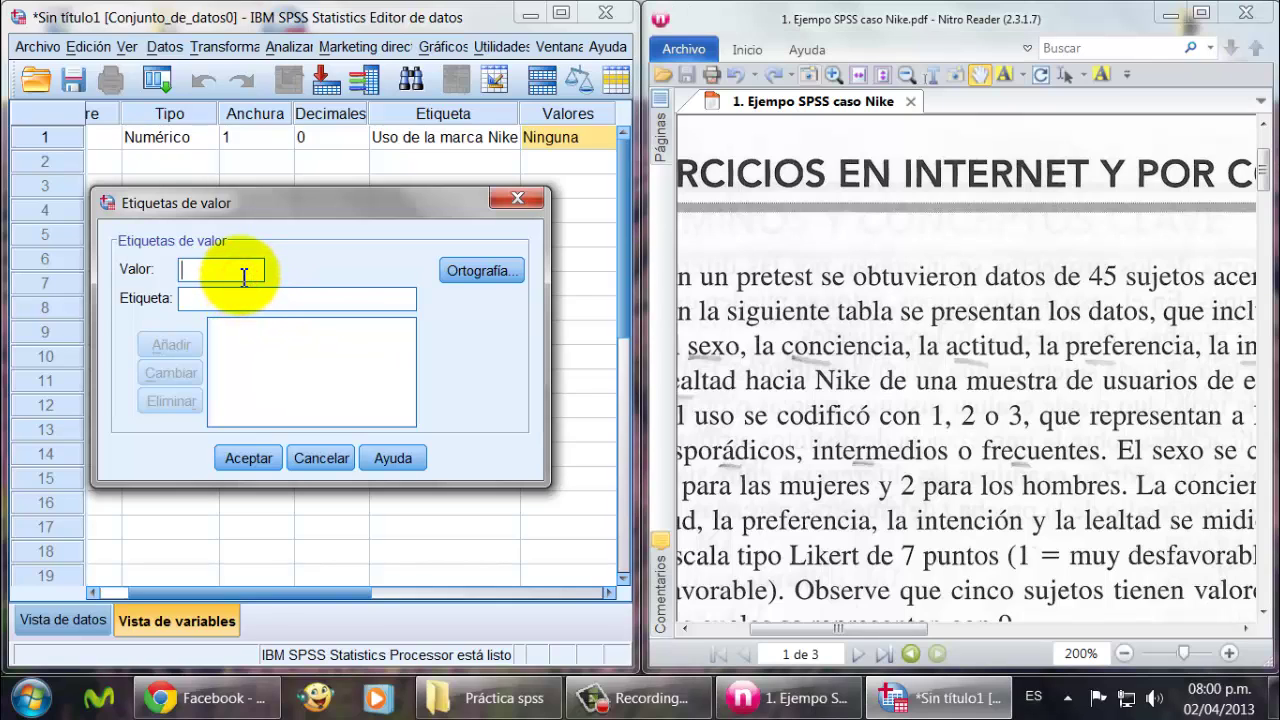
{"action": "type", "text": "1"}
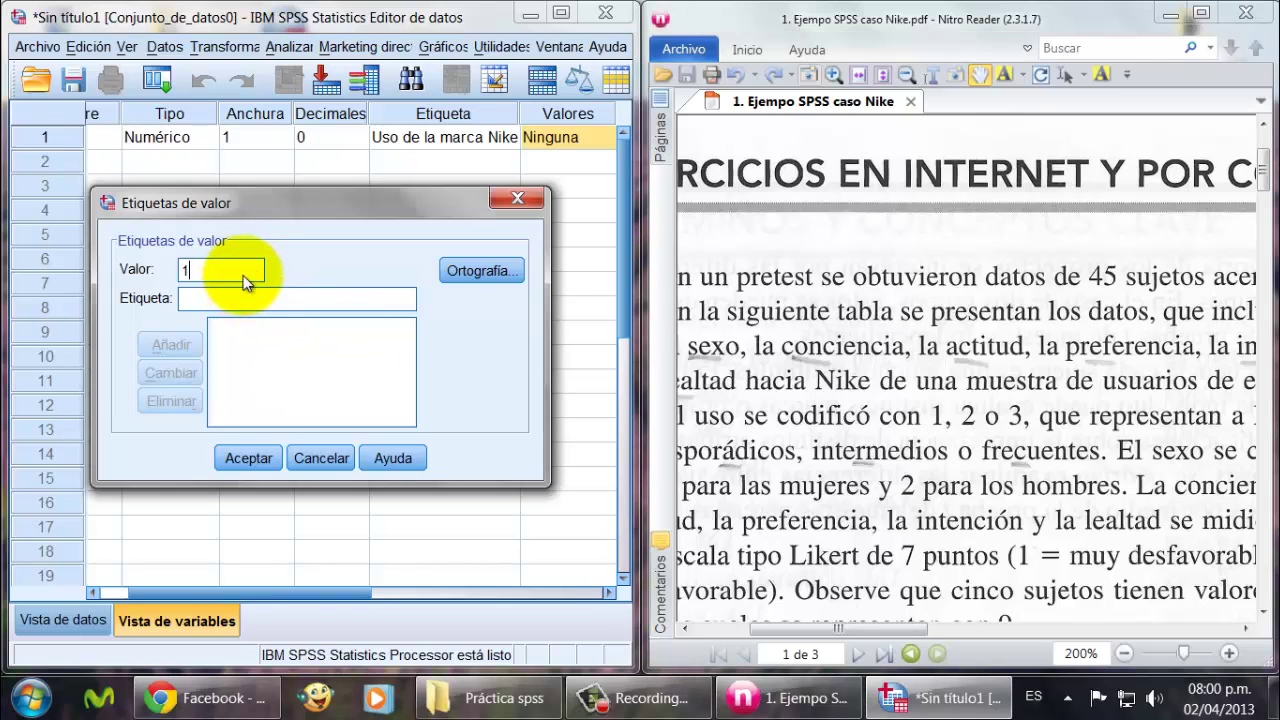
{"action": "left_click", "coordinate": [823, 628]}
{"action": "mouse_move", "coordinate": [823, 628]}
{"action": "left_mouse_down"}
{"action": "mouse_move", "coordinate": [906, 631]}
{"action": "mouse_move", "coordinate": [812, 633]}
{"action": "left_mouse_up"}
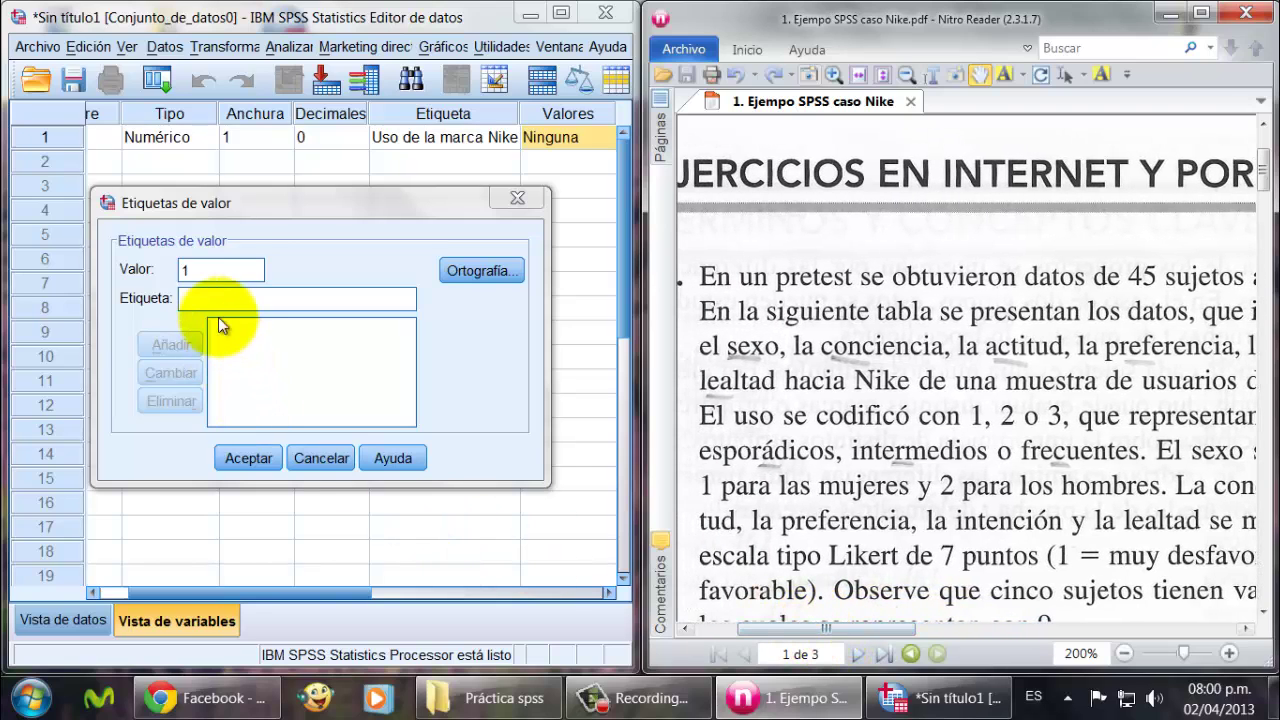
{"action": "left_click", "coordinate": [222, 300]}
{"action": "type", "text": "Es"}
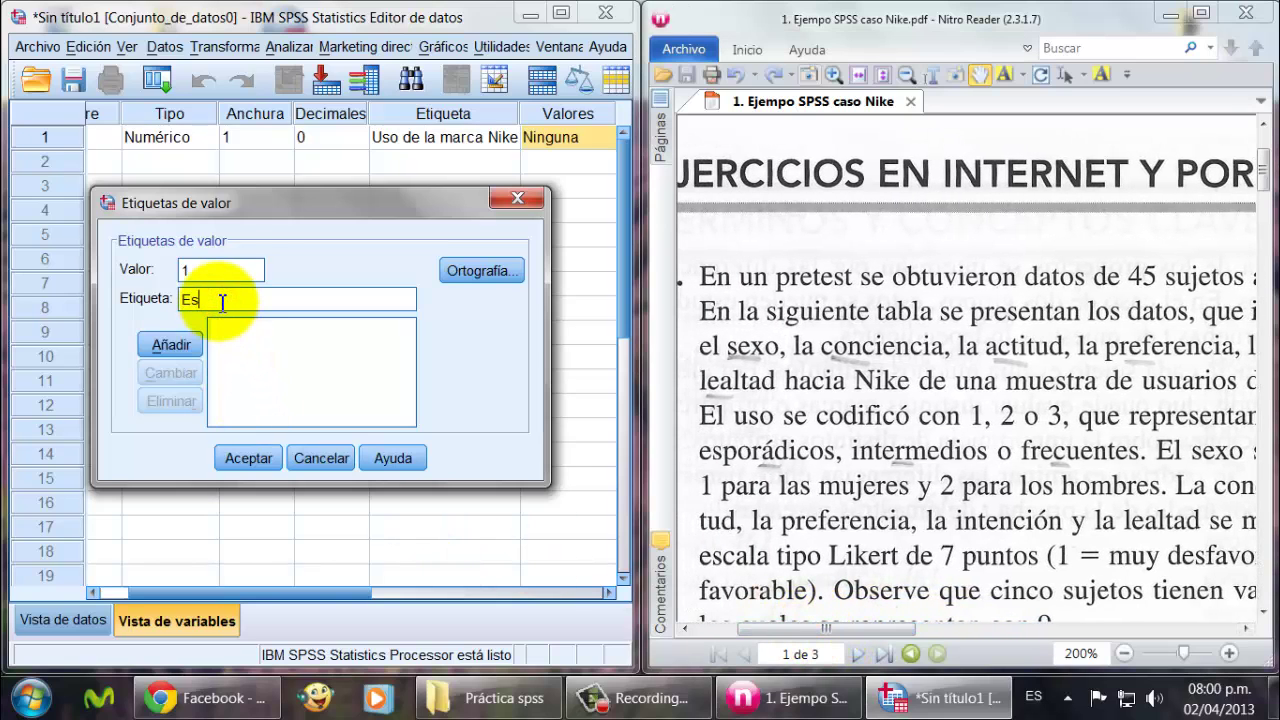
{"action": "type", "text": "p"}
{"action": "type", "text": "orádico"}
{"action": "left_click", "coordinate": [192, 346]}
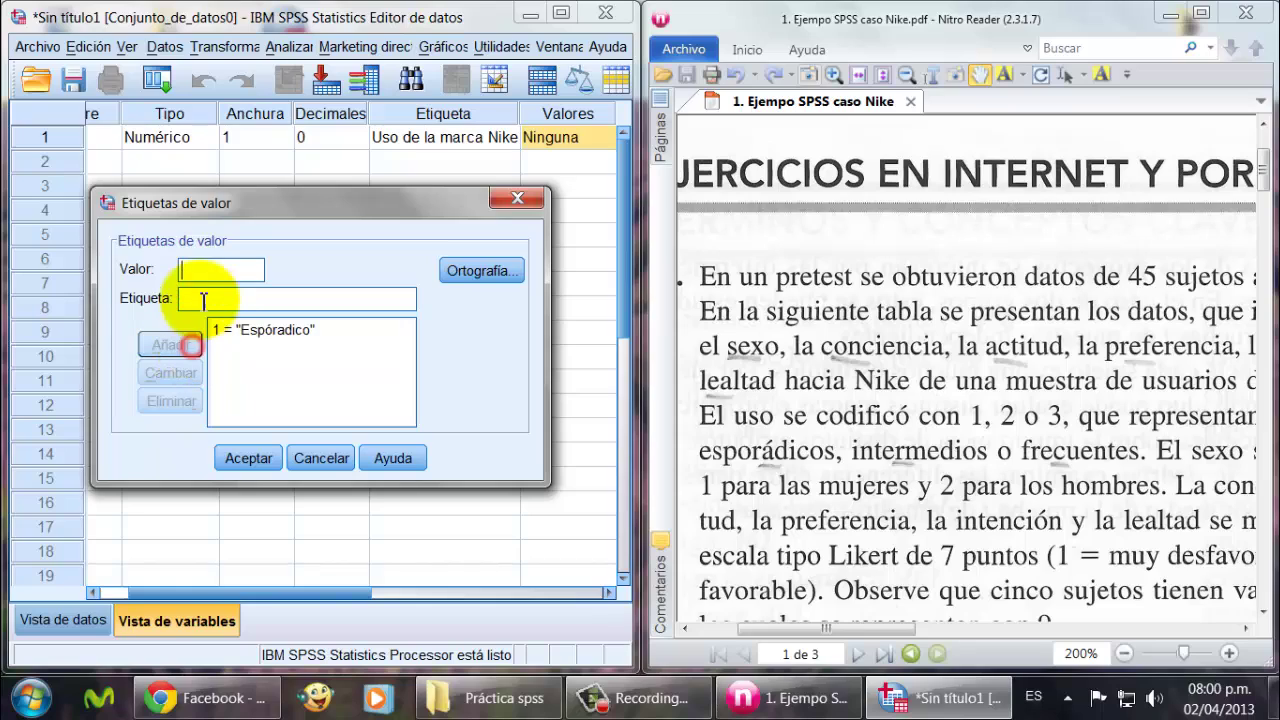
{"action": "type", "text": "2"}
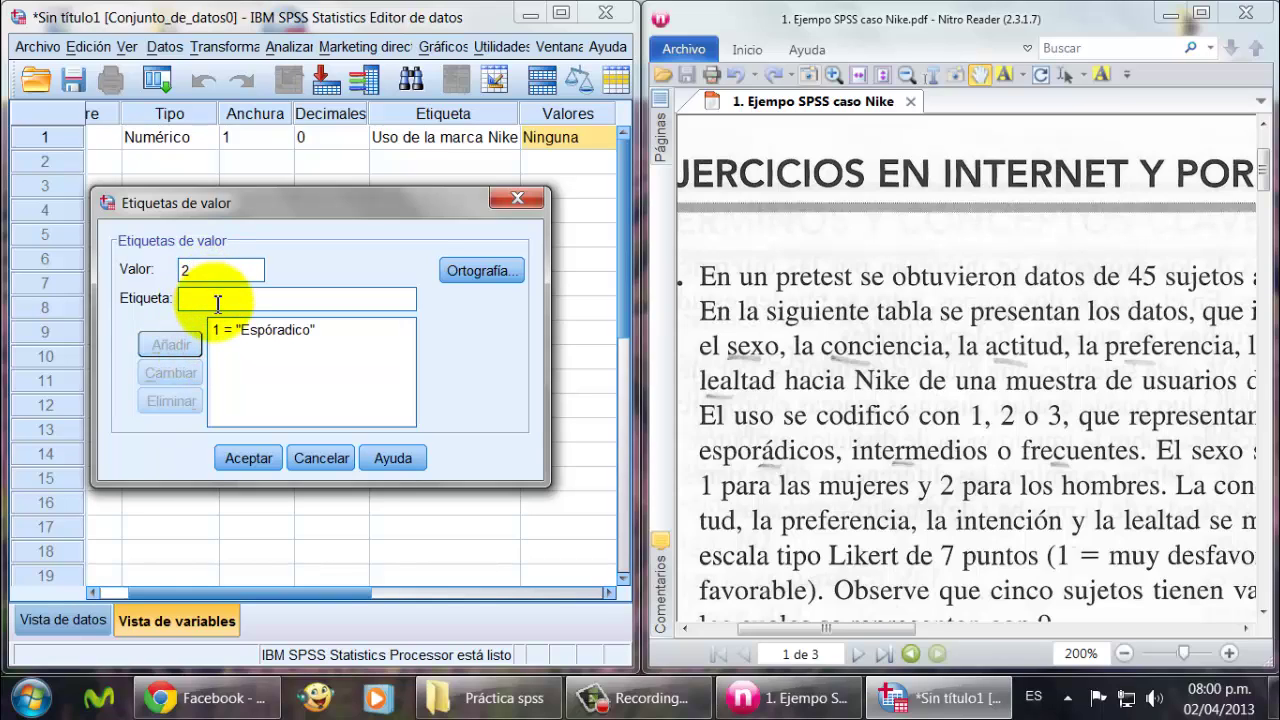
{"action": "left_click", "coordinate": [214, 300]}
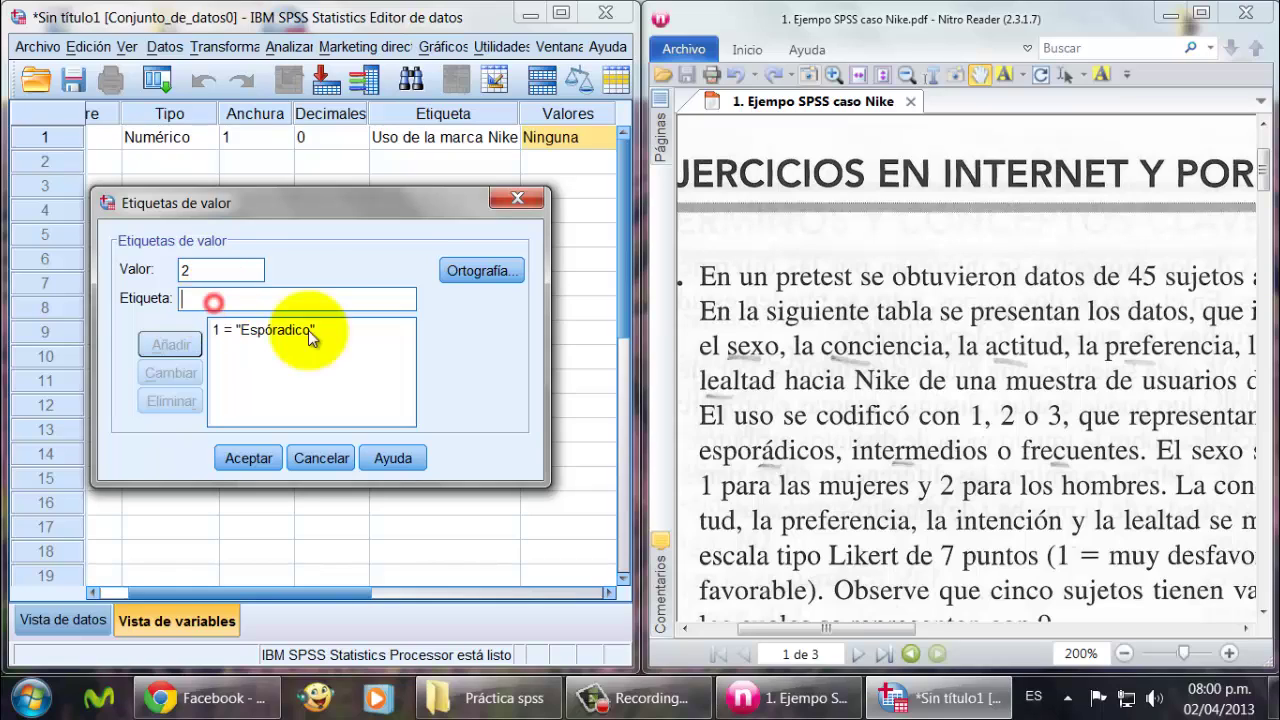
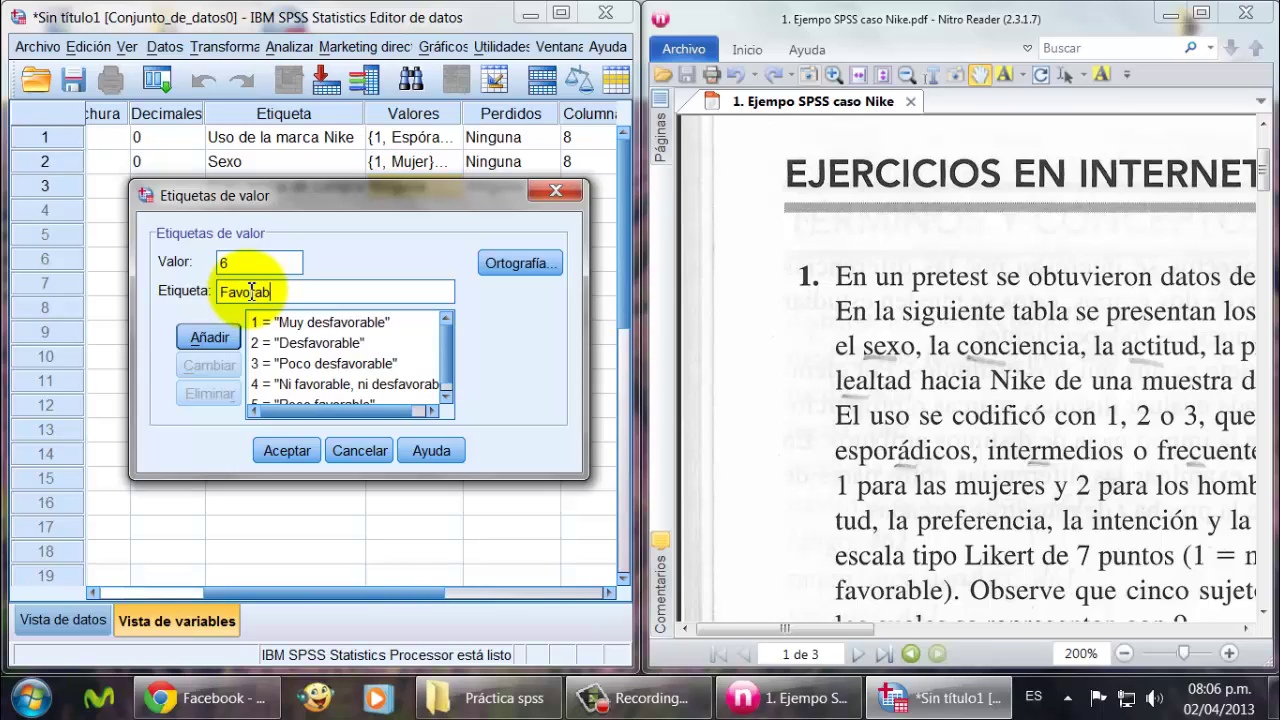
Step: Add the entered label for value 6 and 7 = "Muy faborable" to Conciencia, and accept its value labels
{"action": "left_click", "coordinate": [211, 336]}
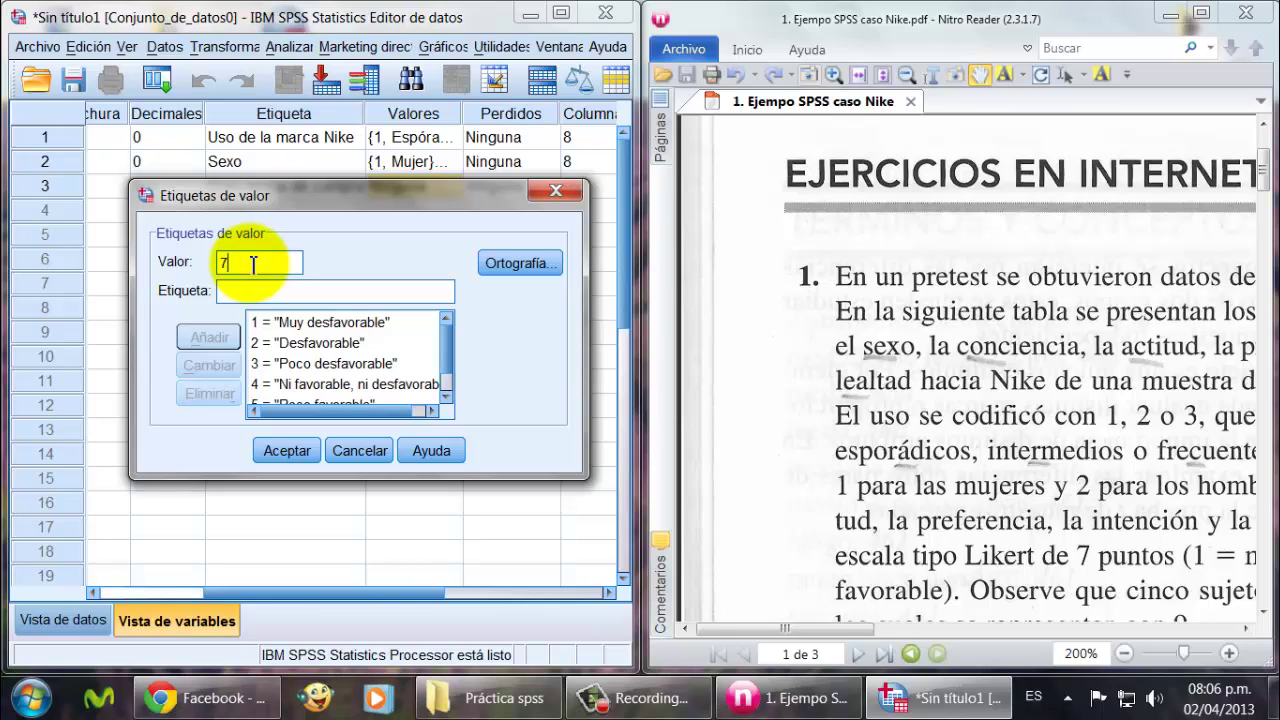
{"action": "left_click", "coordinate": [260, 296]}
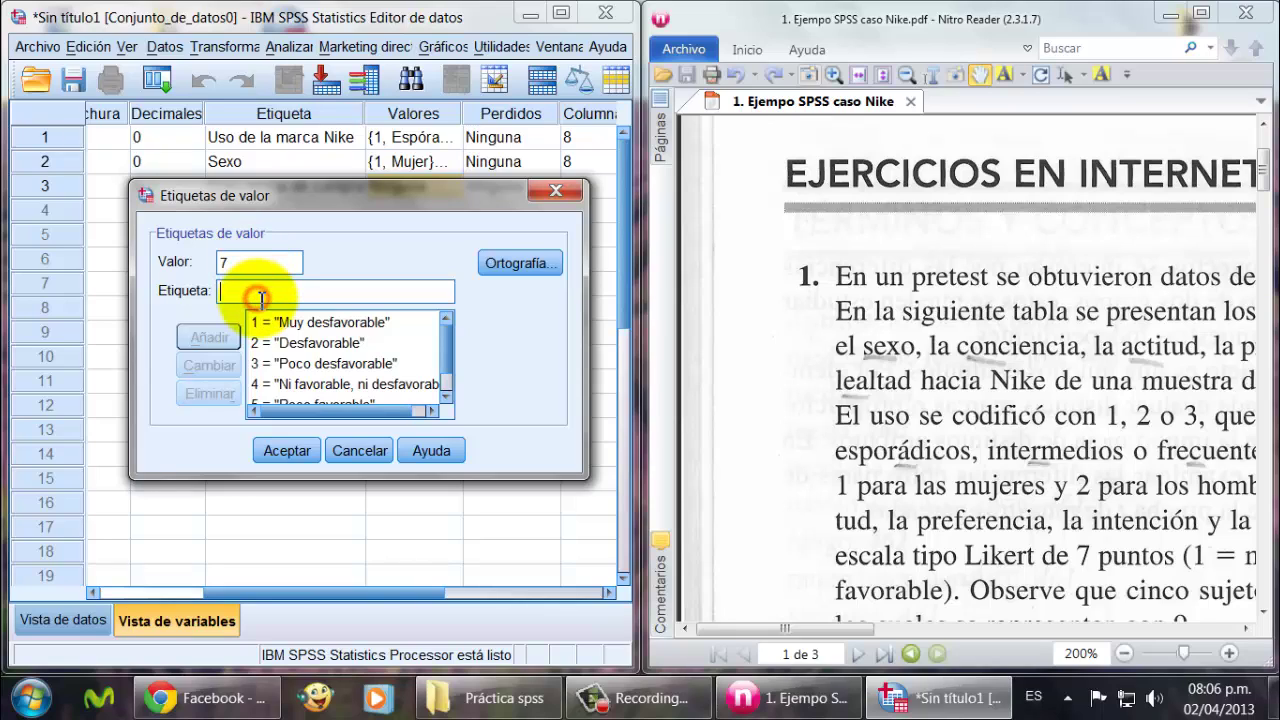
{"action": "type", "text": "Muy favorable"}
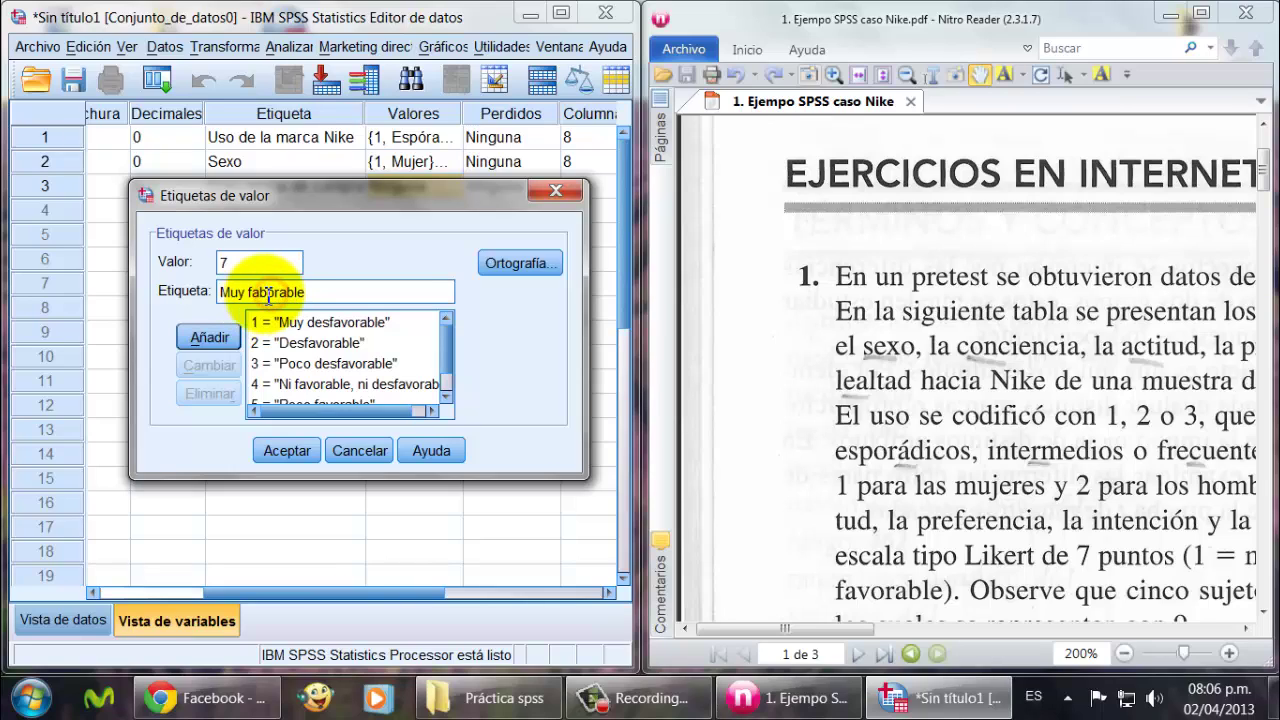
{"action": "left_click", "coordinate": [212, 339]}
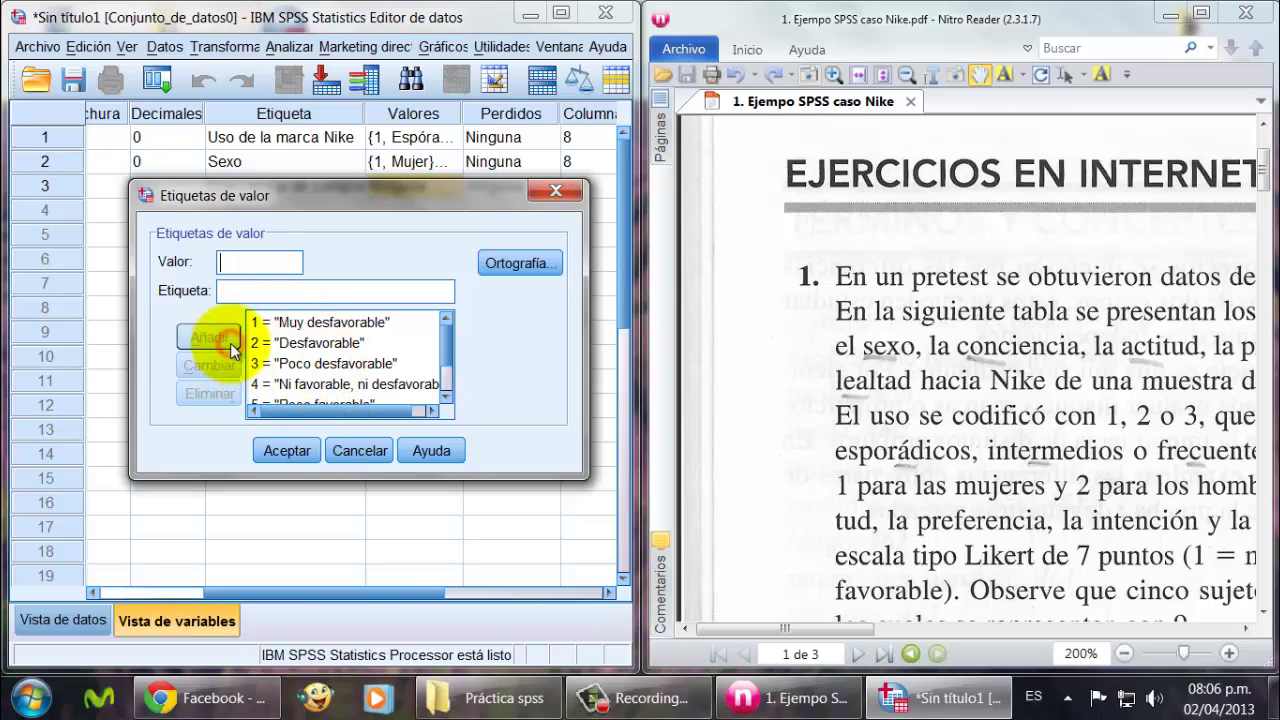
{"action": "left_click", "coordinate": [287, 451]}
Step: Maximize the data editor and set the measurement level of Conciencia to Ordinal
{"action": "left_click", "coordinate": [561, 12]}
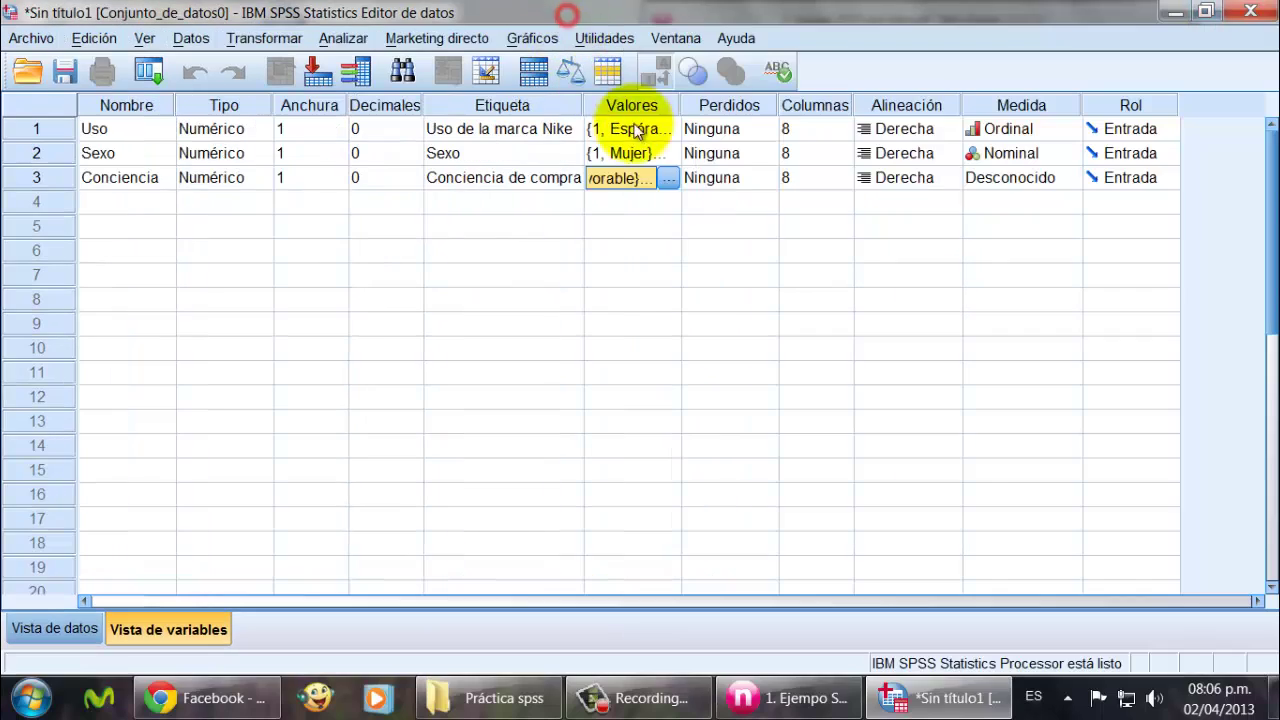
{"action": "left_click", "coordinate": [1007, 181]}
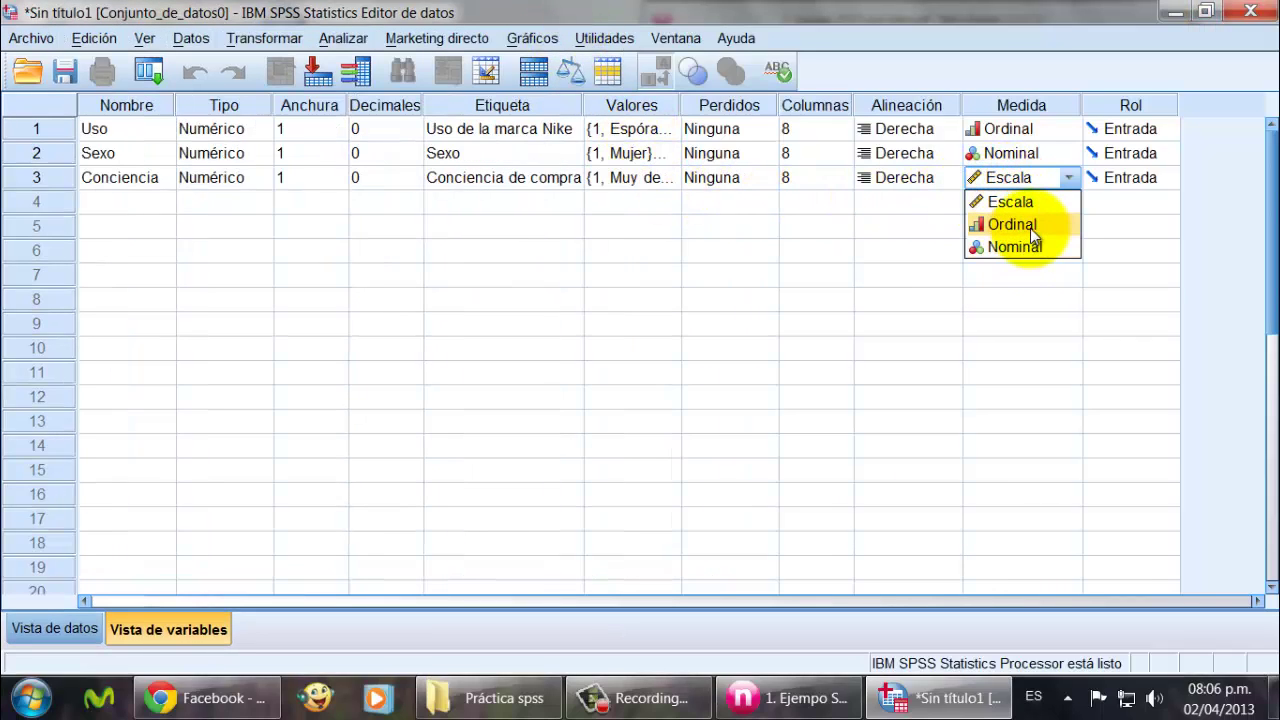
{"action": "left_click", "coordinate": [1030, 228]}
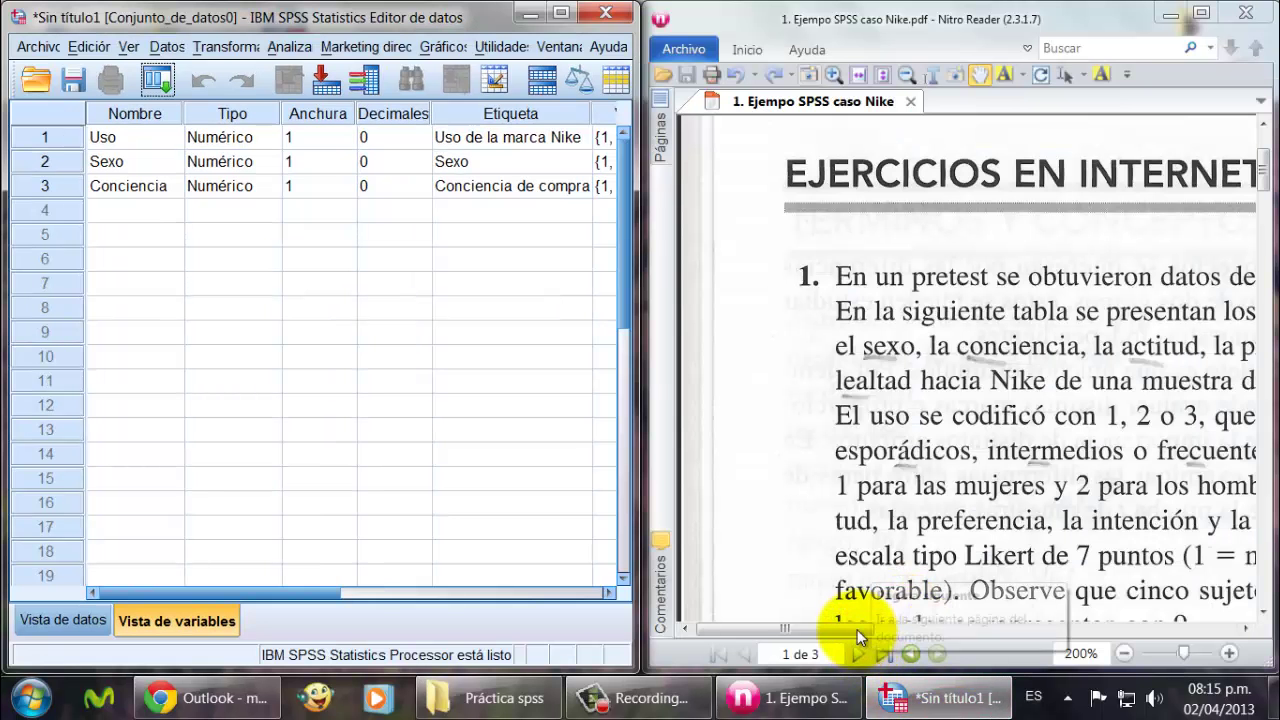
Step: Bring the data table of the Nike PDF into view and name the fourth variable Actitud
{"action": "left_click_drag", "start_coordinate": [857, 629], "coordinate": [1140, 592]}
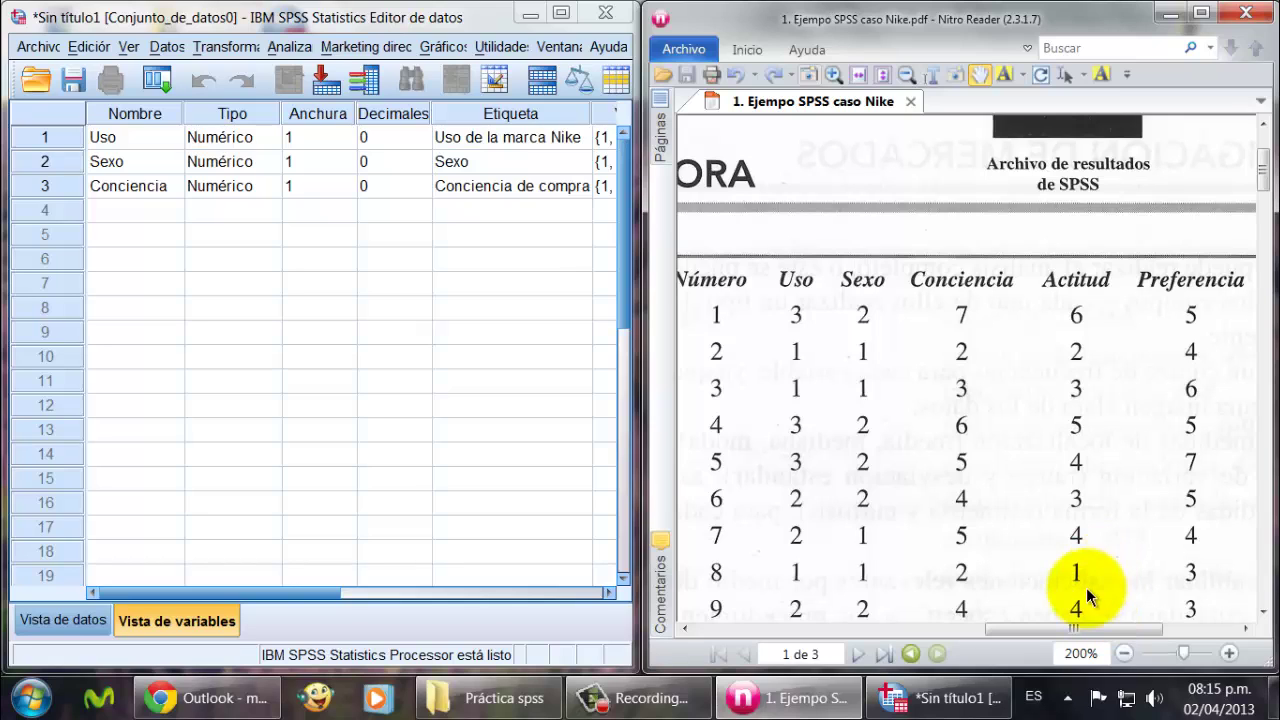
{"action": "key", "text": "ctrl+a"}
{"action": "left_click_drag", "start_coordinate": [1083, 632], "coordinate": [1098, 633]}
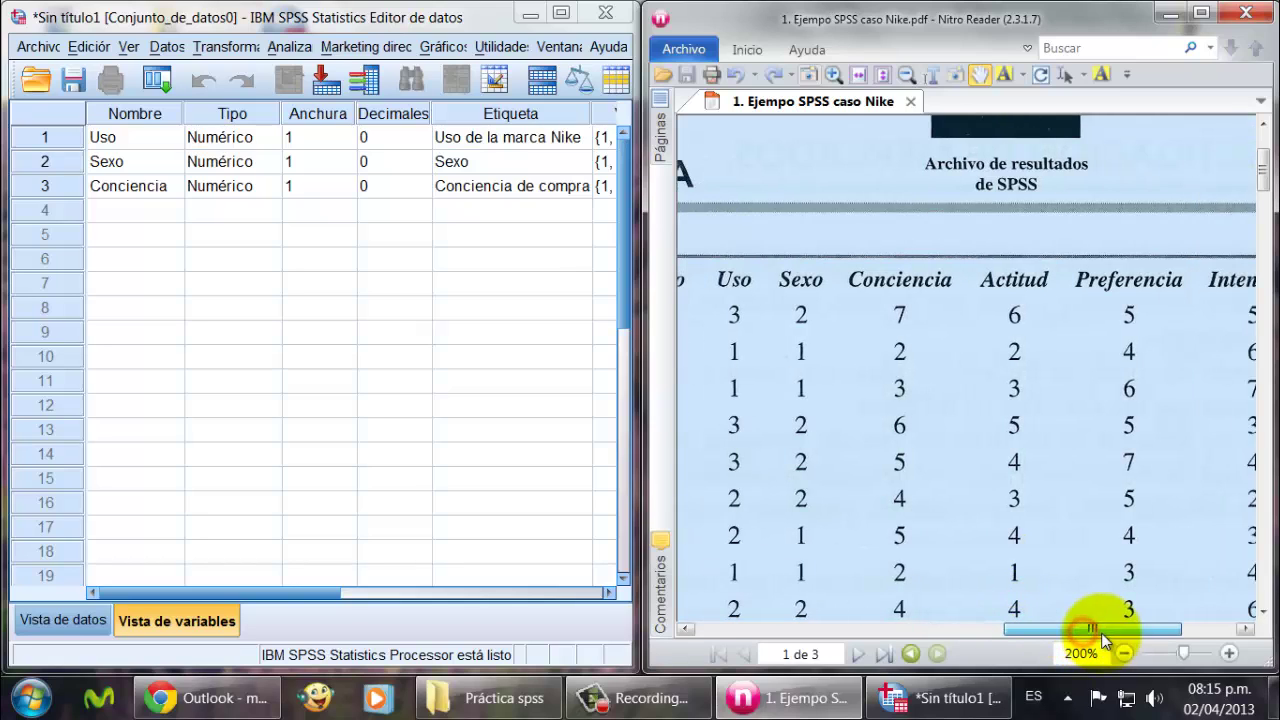
{"action": "left_click", "coordinate": [1040, 505]}
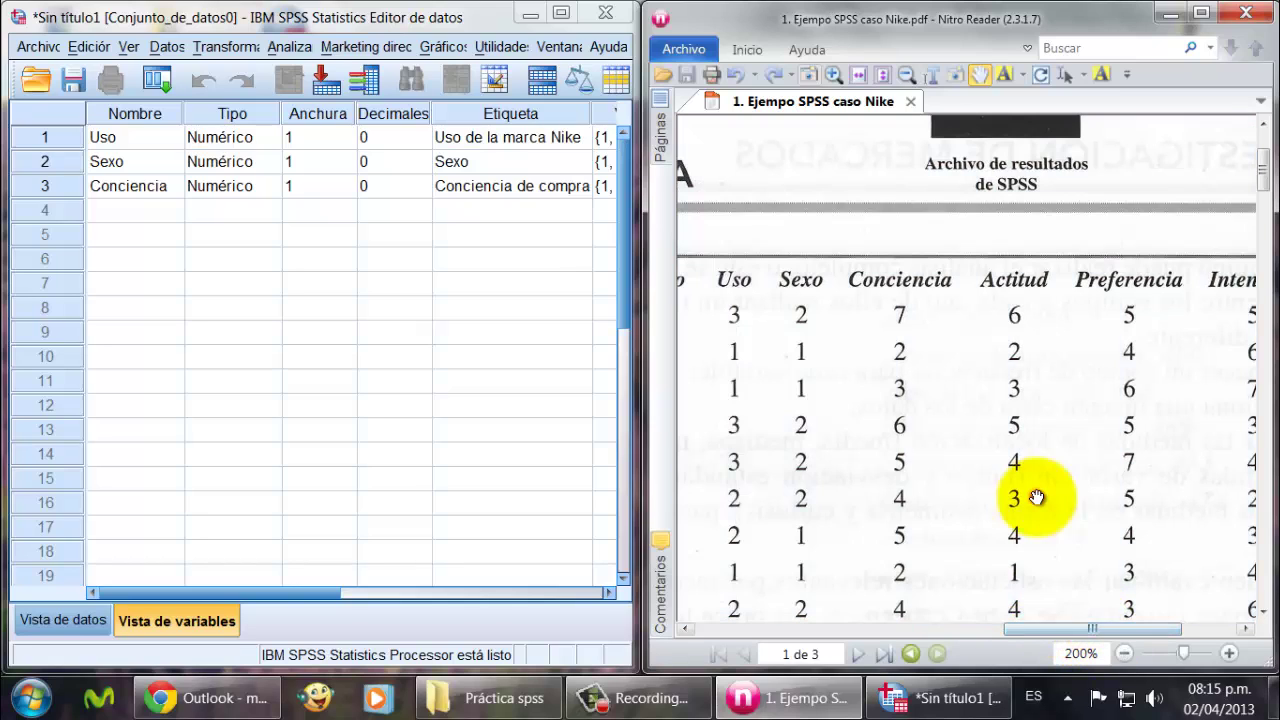
{"action": "left_click", "coordinate": [130, 210]}
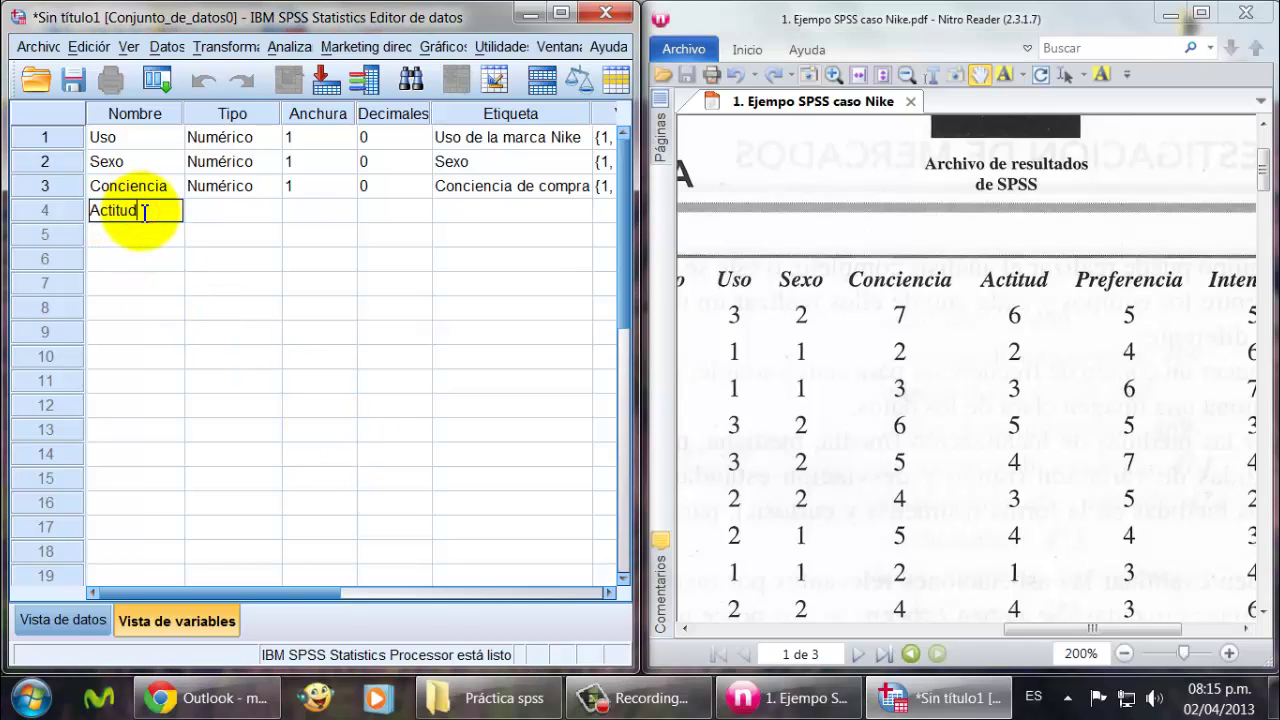
Step: Add a fifth variable named Preferencia, following the column headings of the PDF table
{"action": "left_click_drag", "start_coordinate": [1005, 630], "coordinate": [1028, 630]}
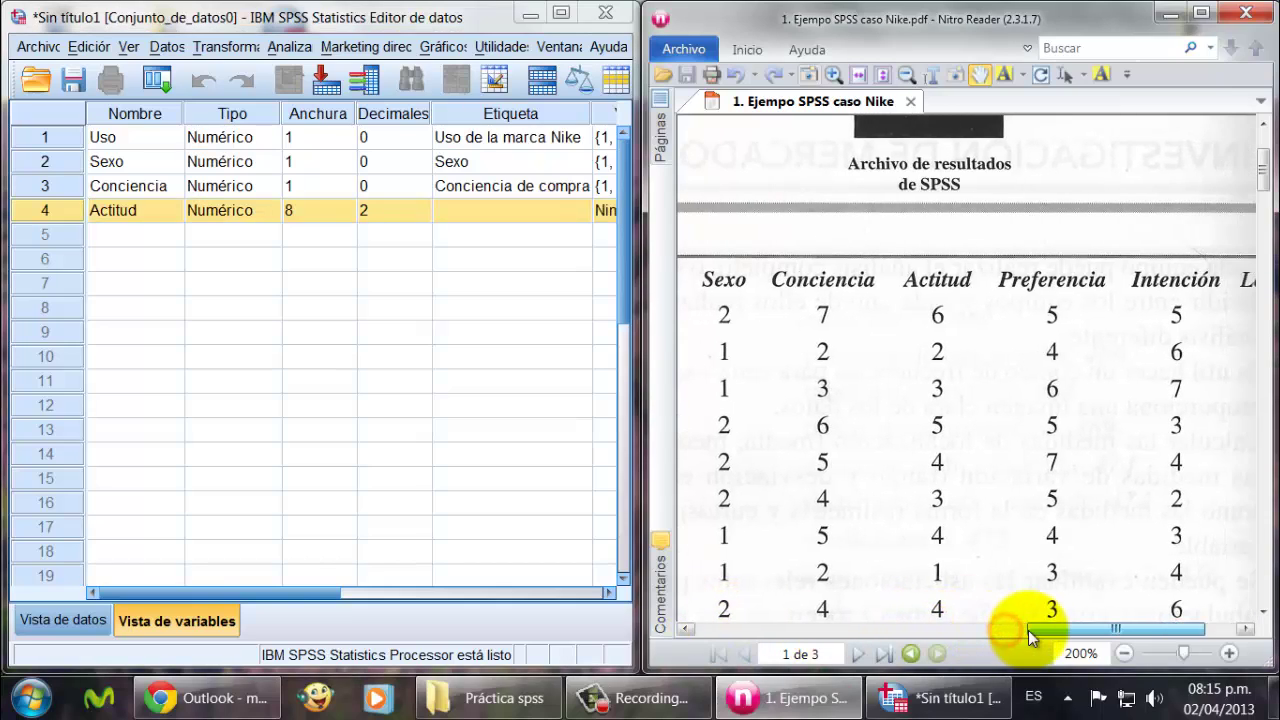
{"action": "left_click", "coordinate": [156, 237]}
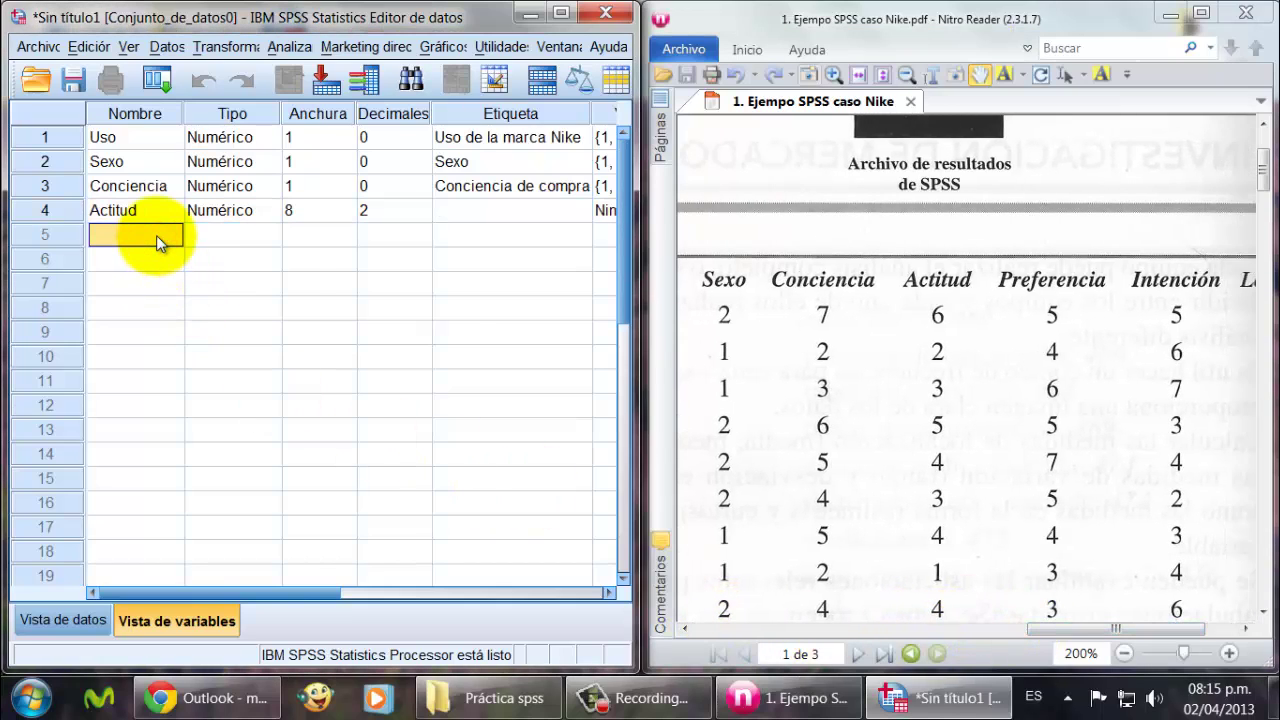
{"action": "type", "text": "Prefere"}
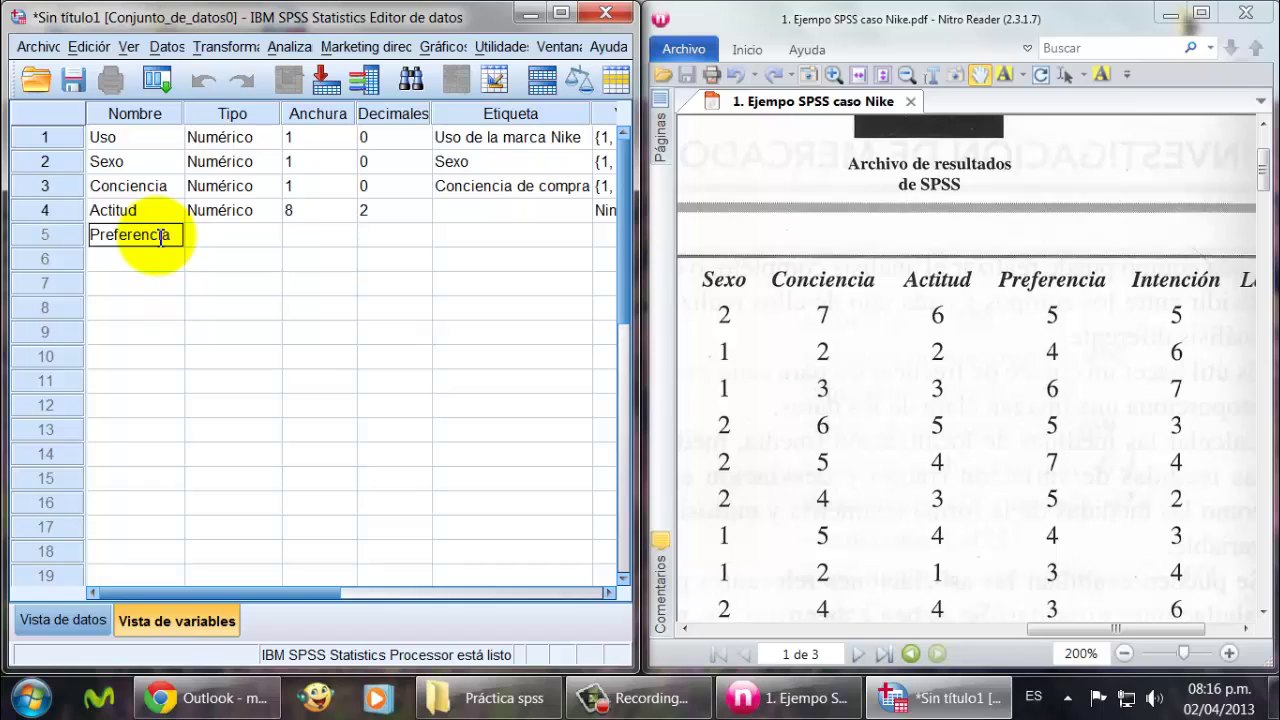
{"action": "type", "text": "ncia"}
Step: Add a sixth variable and name it Intención, correcting its first letter to I
{"action": "left_click", "coordinate": [131, 262]}
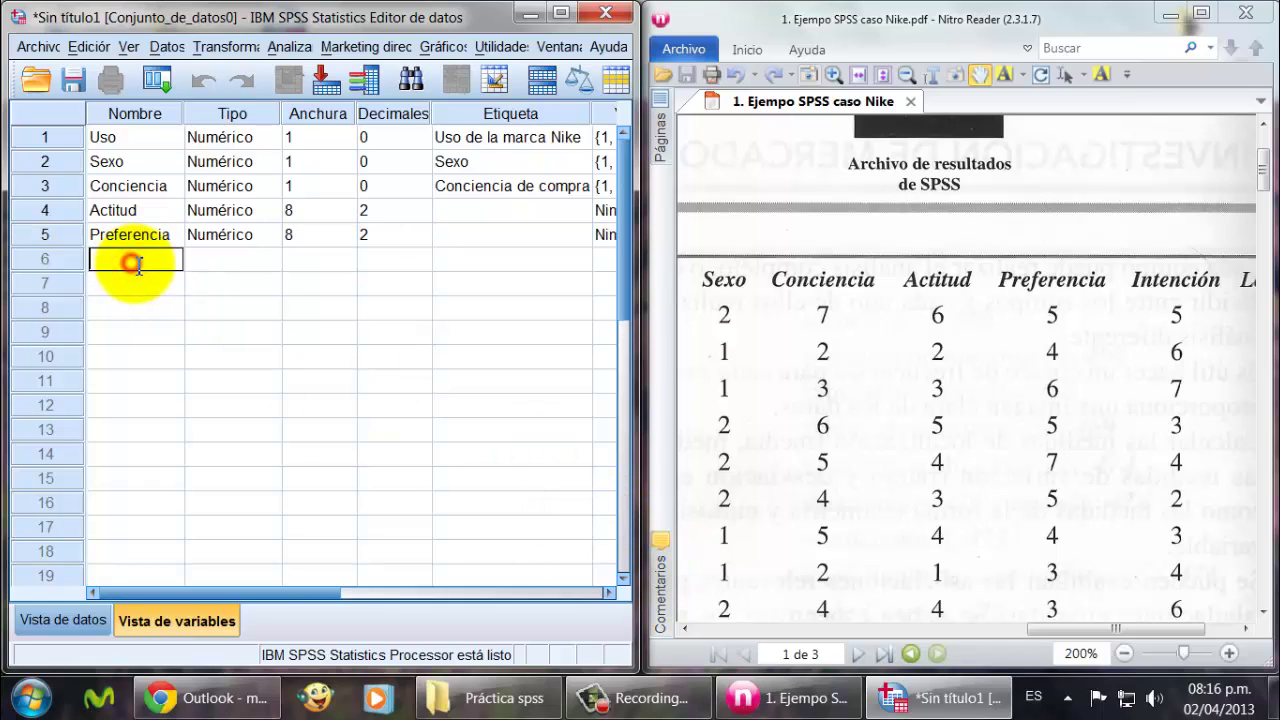
{"action": "type", "text": "Ontención"}
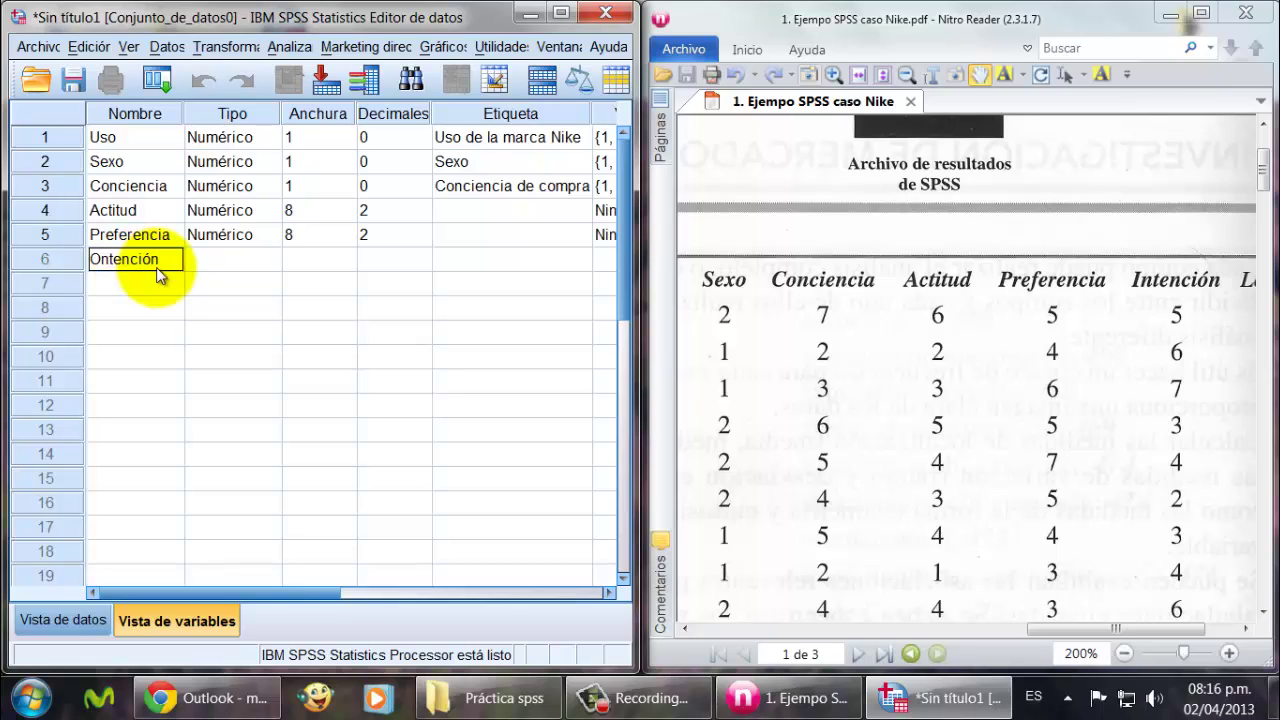
{"action": "left_click", "coordinate": [108, 262]}
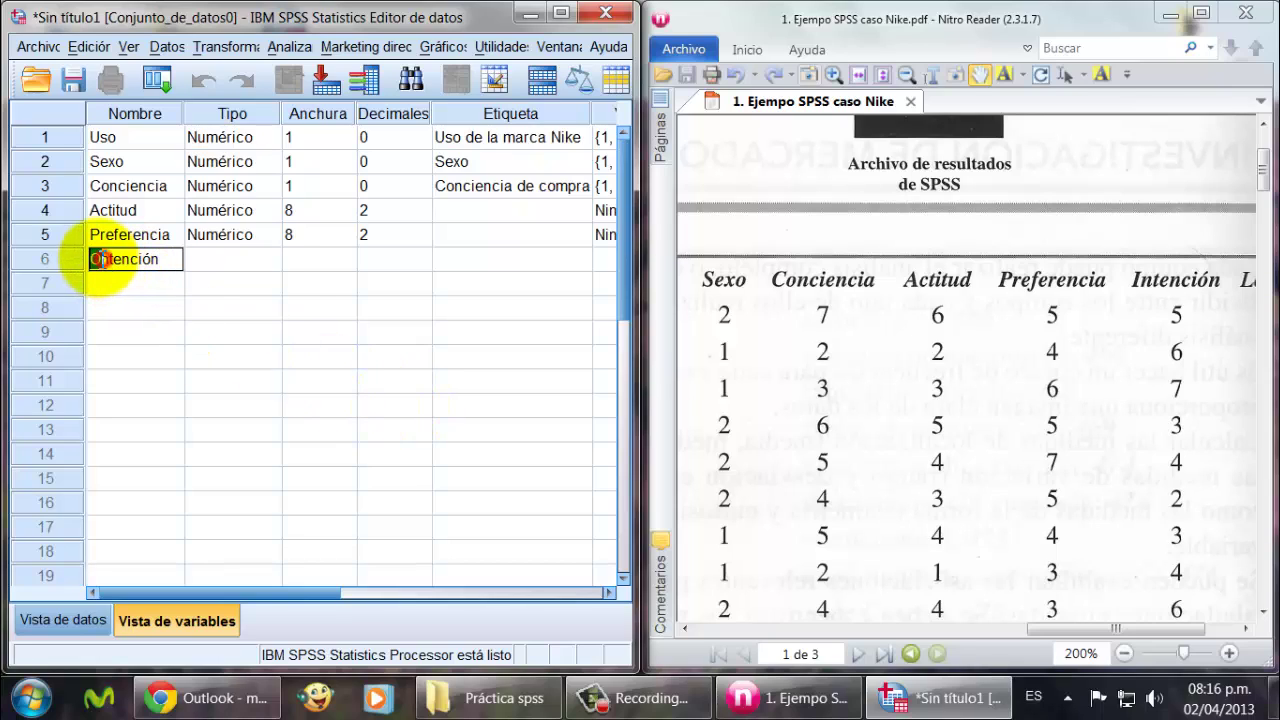
{"action": "key", "text": "BackSpace"}
{"action": "type", "text": "I"}
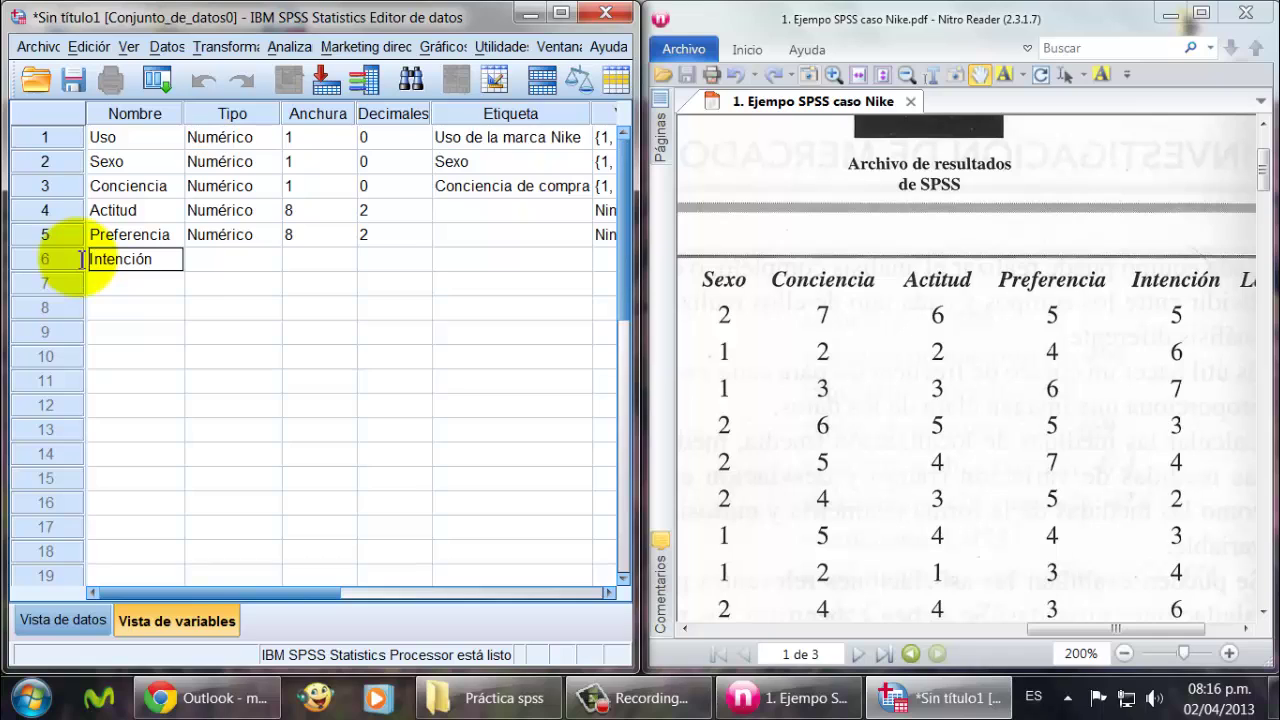
Step: Add a seventh variable named Lealtad, taken from the last column of the PDF table
{"action": "left_click_drag", "start_coordinate": [1075, 630], "coordinate": [1105, 638]}
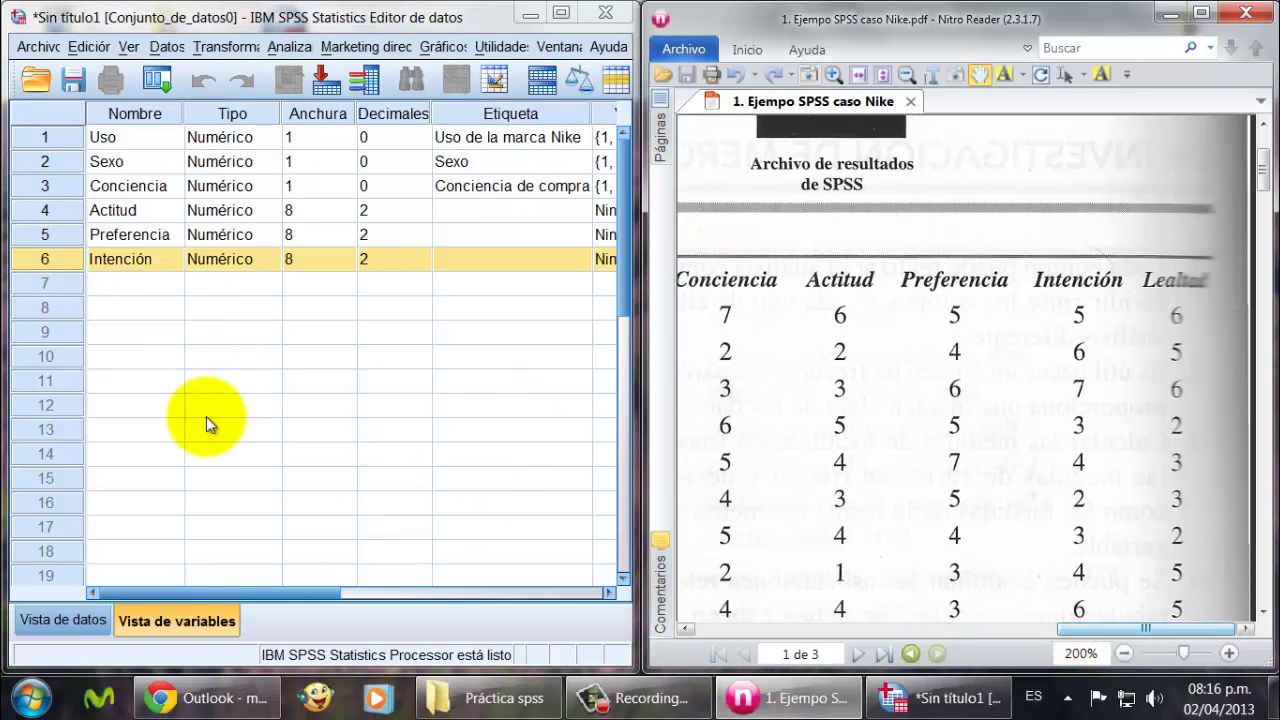
{"action": "left_click", "coordinate": [100, 282]}
{"action": "type", "text": "Lealtad"}
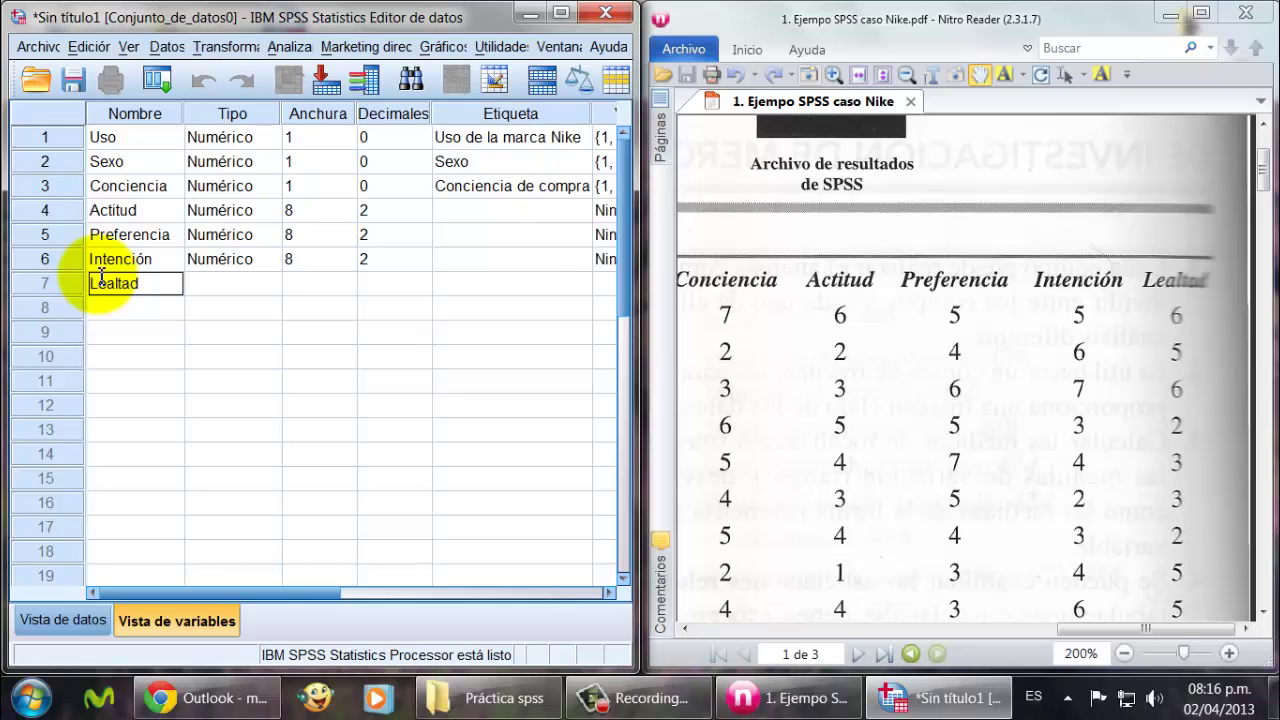
{"action": "left_click", "coordinate": [152, 235]}
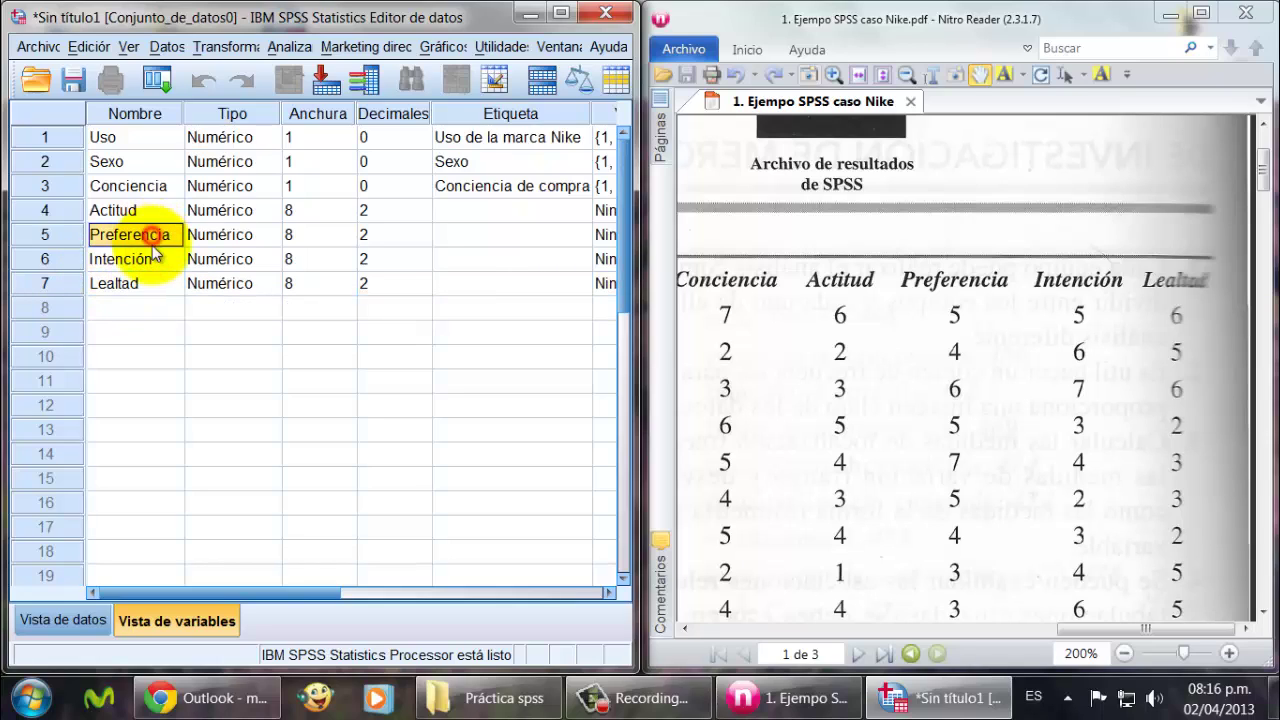
{"action": "left_click_drag", "start_coordinate": [152, 244], "coordinate": [160, 210]}
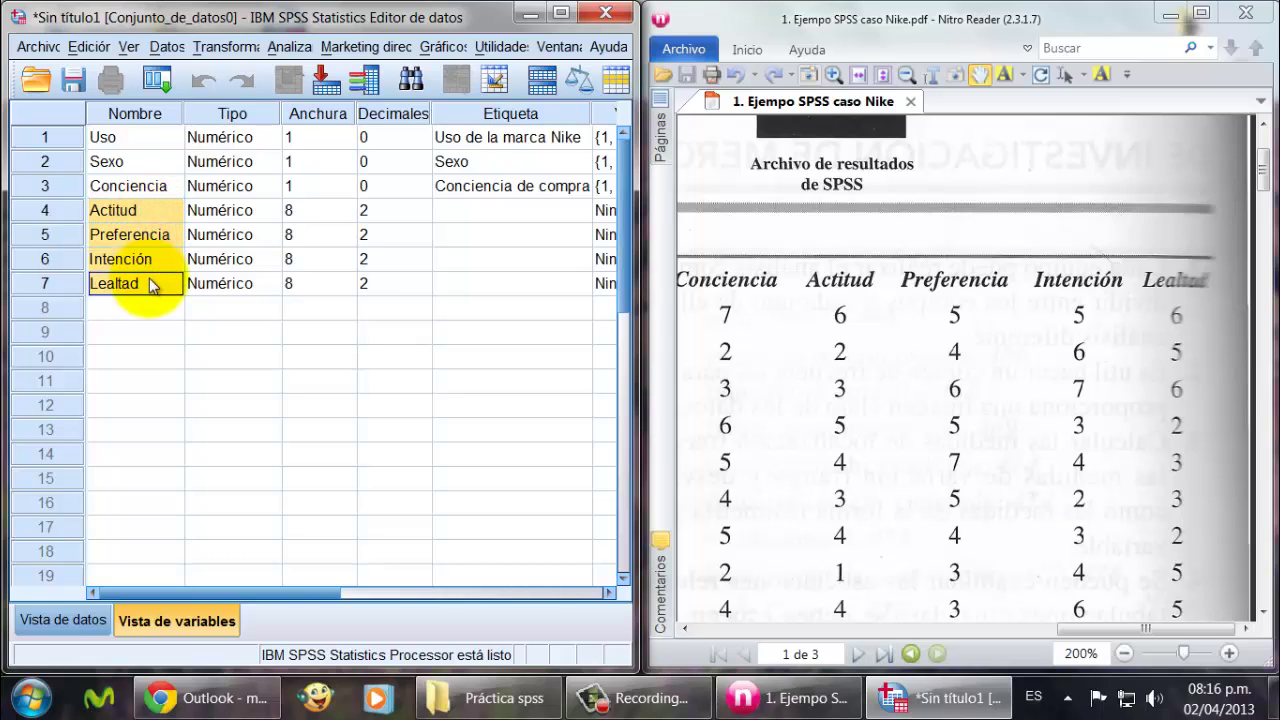
Step: Set the label of the variable Actitud to "Actitud hacia la marca"
{"action": "left_click", "coordinate": [475, 214]}
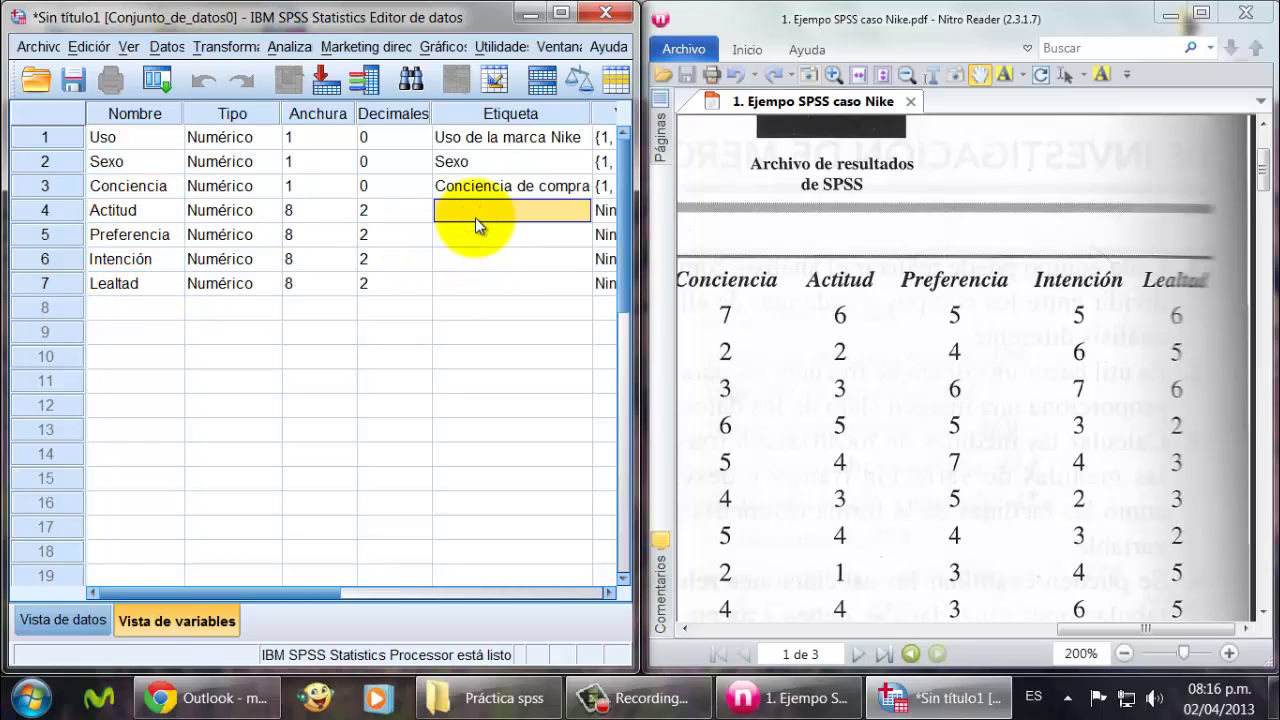
{"action": "type", "text": "Actitud"}
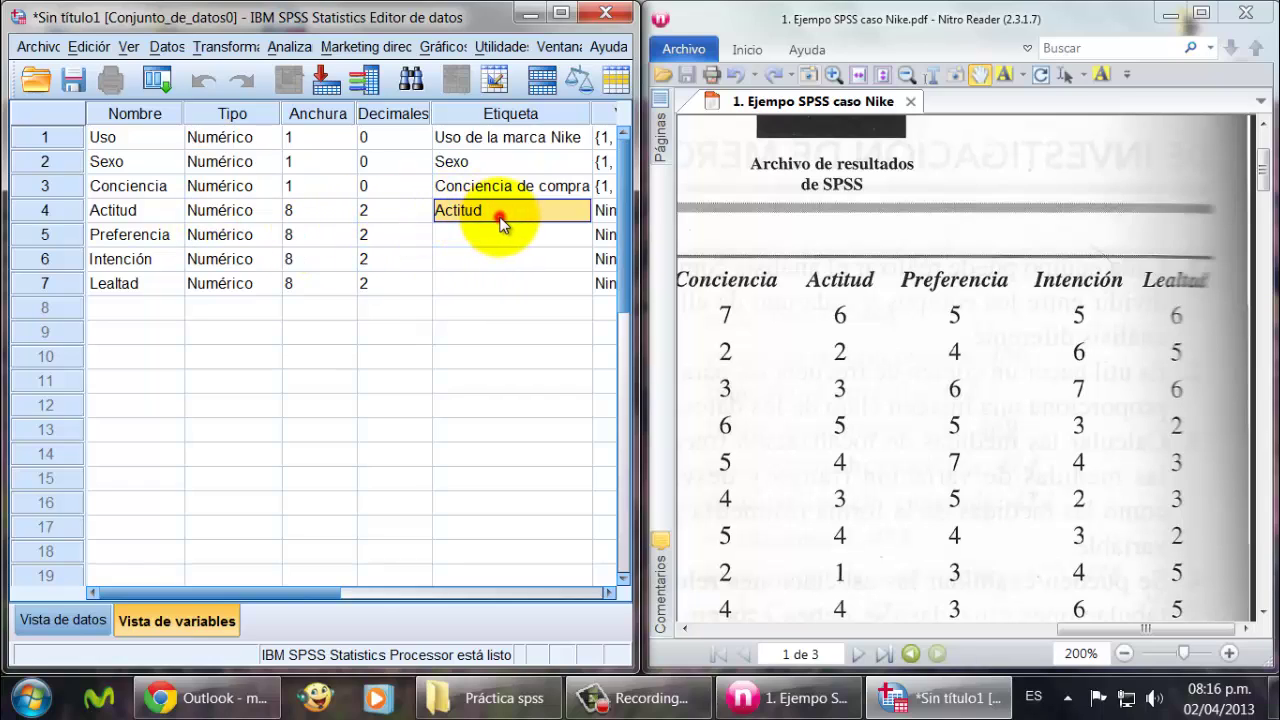
{"action": "double_click", "coordinate": [500, 215]}
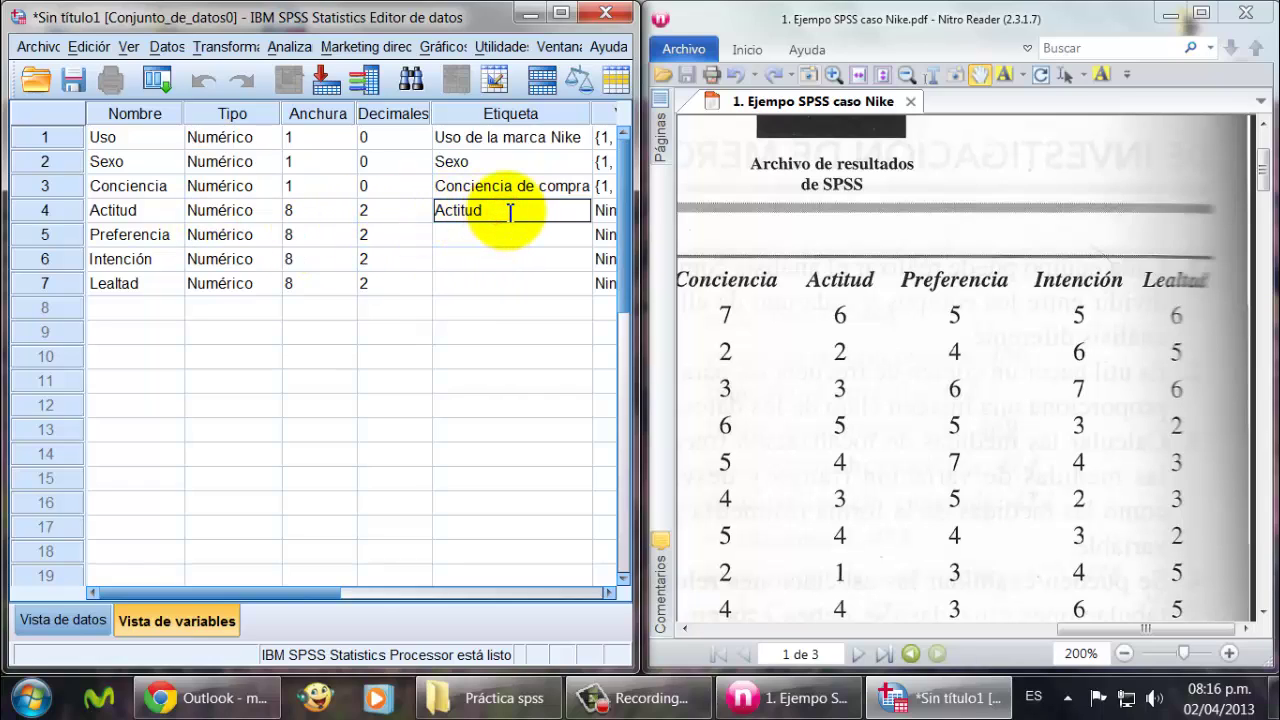
{"action": "type", "text": "hacia la marca"}
Step: Set the label of the variable Preferencia to "Preferencia con otras marcas"
{"action": "left_click", "coordinate": [118, 236]}
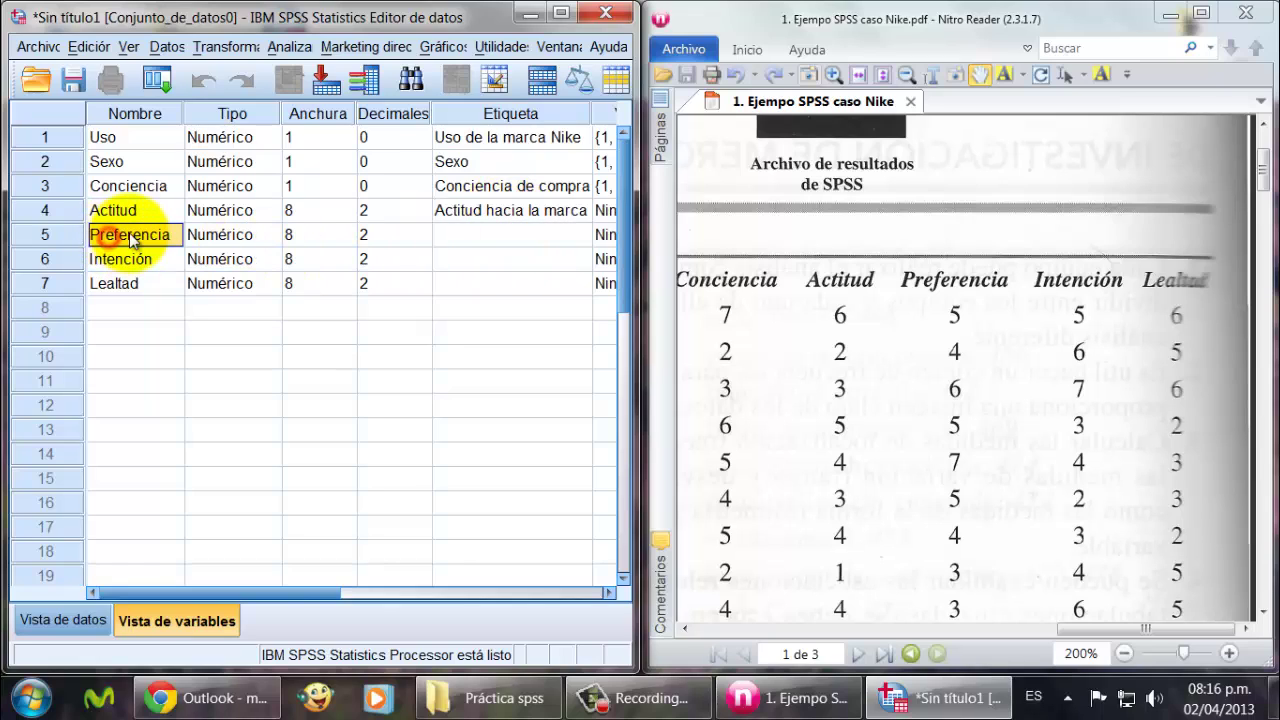
{"action": "left_click", "coordinate": [163, 230]}
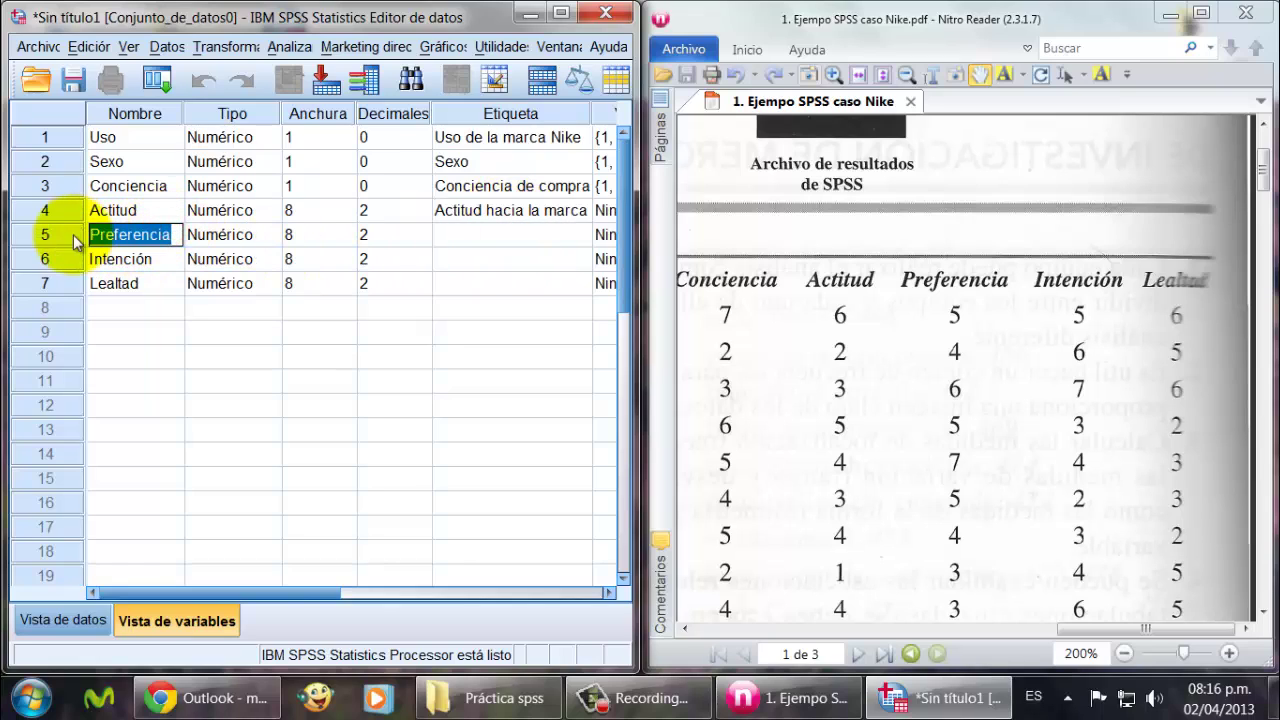
{"action": "left_click", "coordinate": [500, 235]}
{"action": "left_click", "coordinate": [500, 235]}
{"action": "type", "text": "Preferencia"}
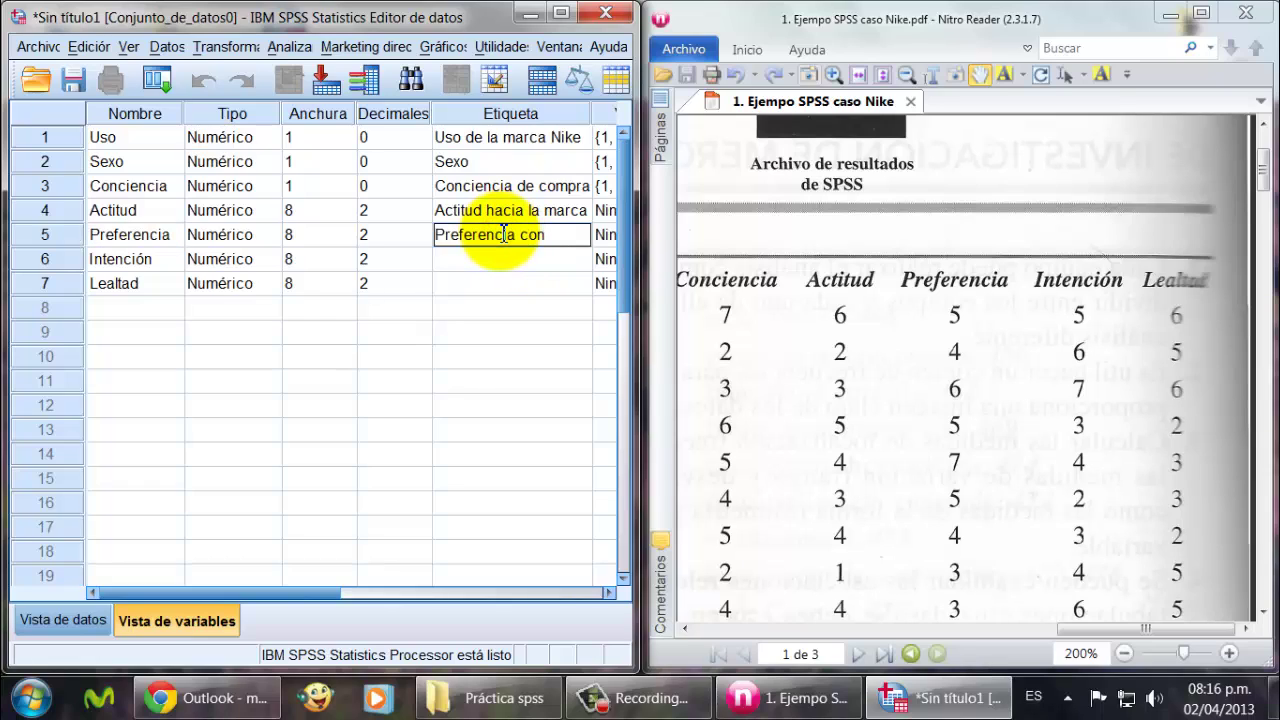
{"action": "type", "text": "con otras marcas"}
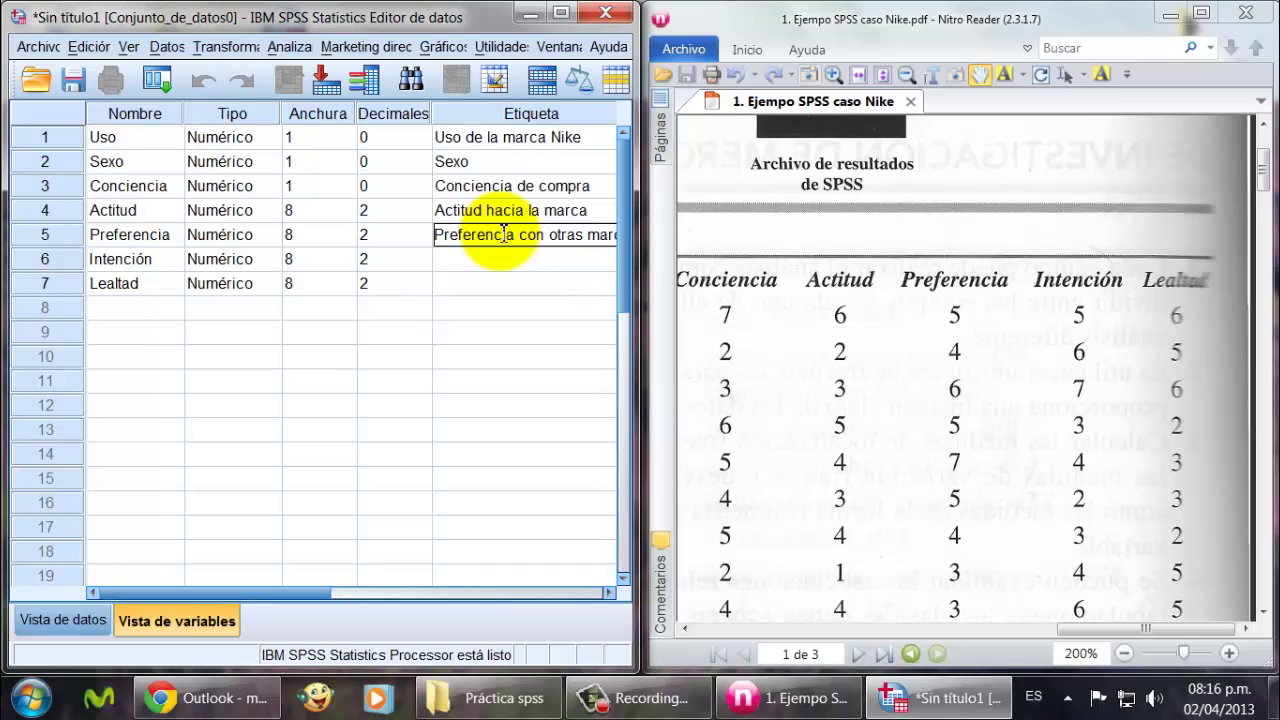
Step: Copy the name Intención into its label and complete it as "Intención de compra"
{"action": "double_click", "coordinate": [165, 259]}
{"action": "key", "text": "ctrl+c"}
{"action": "left_click", "coordinate": [475, 258]}
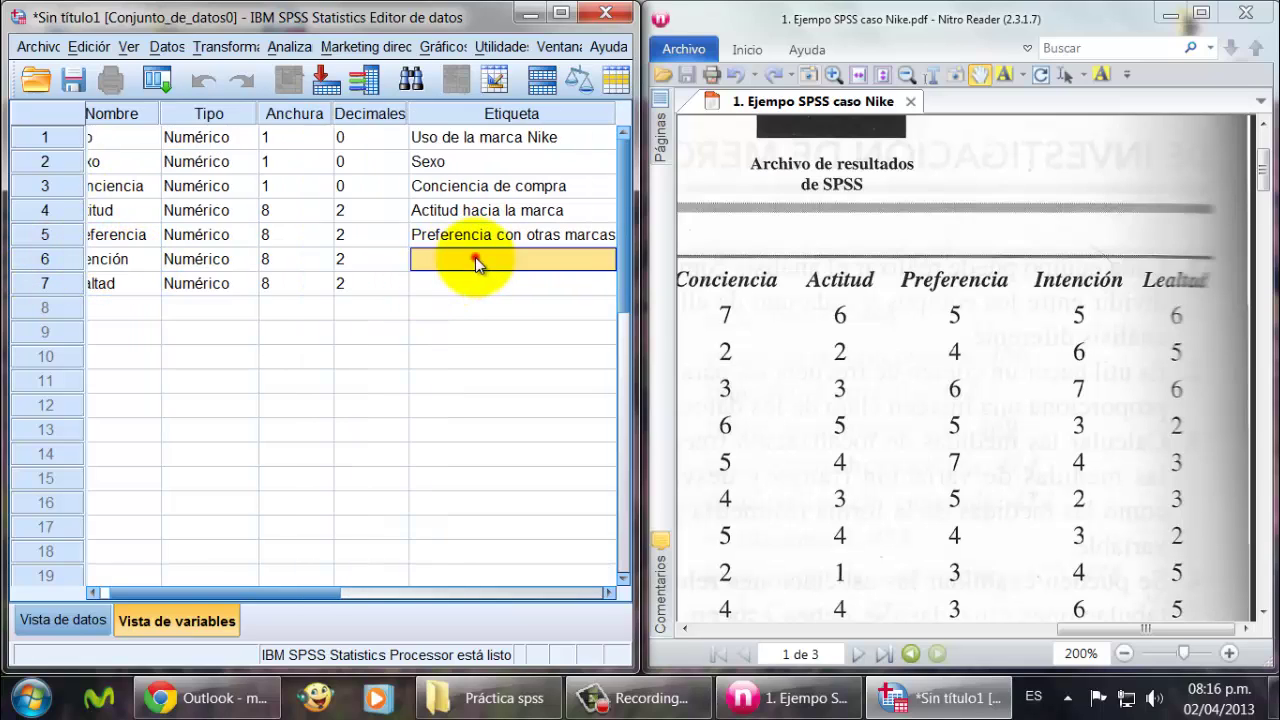
{"action": "key", "text": "ctrl+v"}
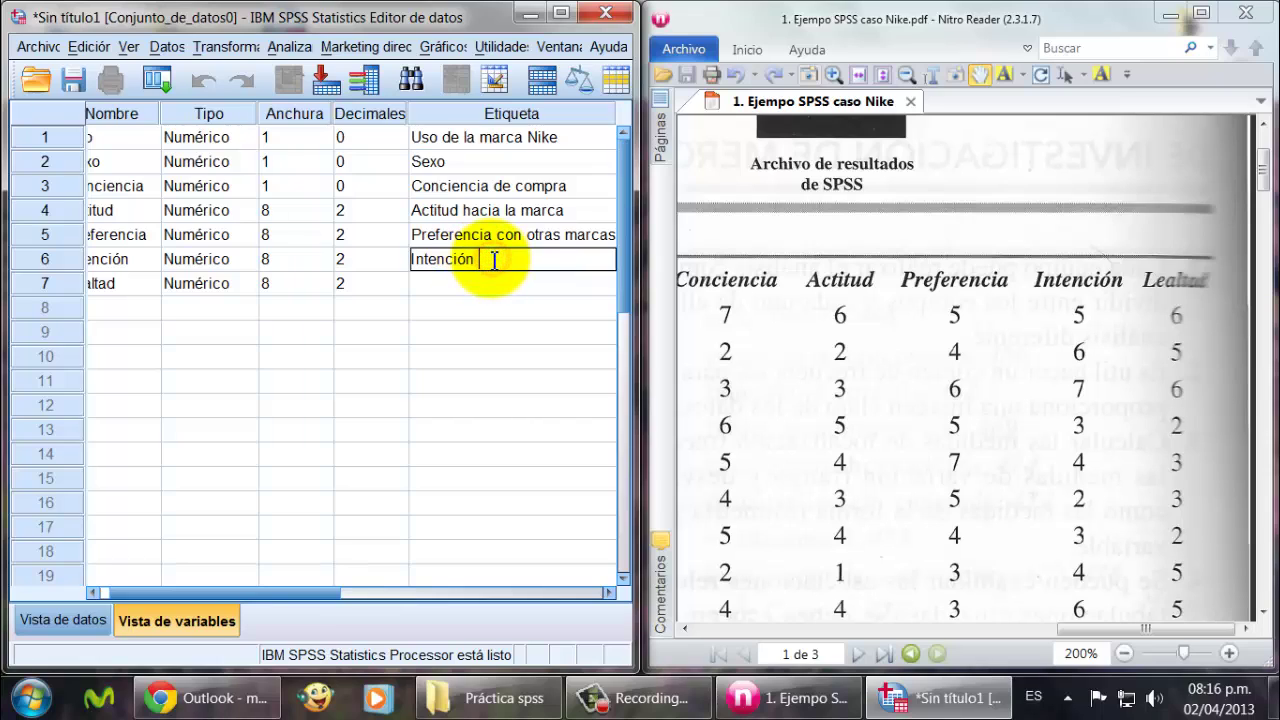
{"action": "type", "text": "de compra"}
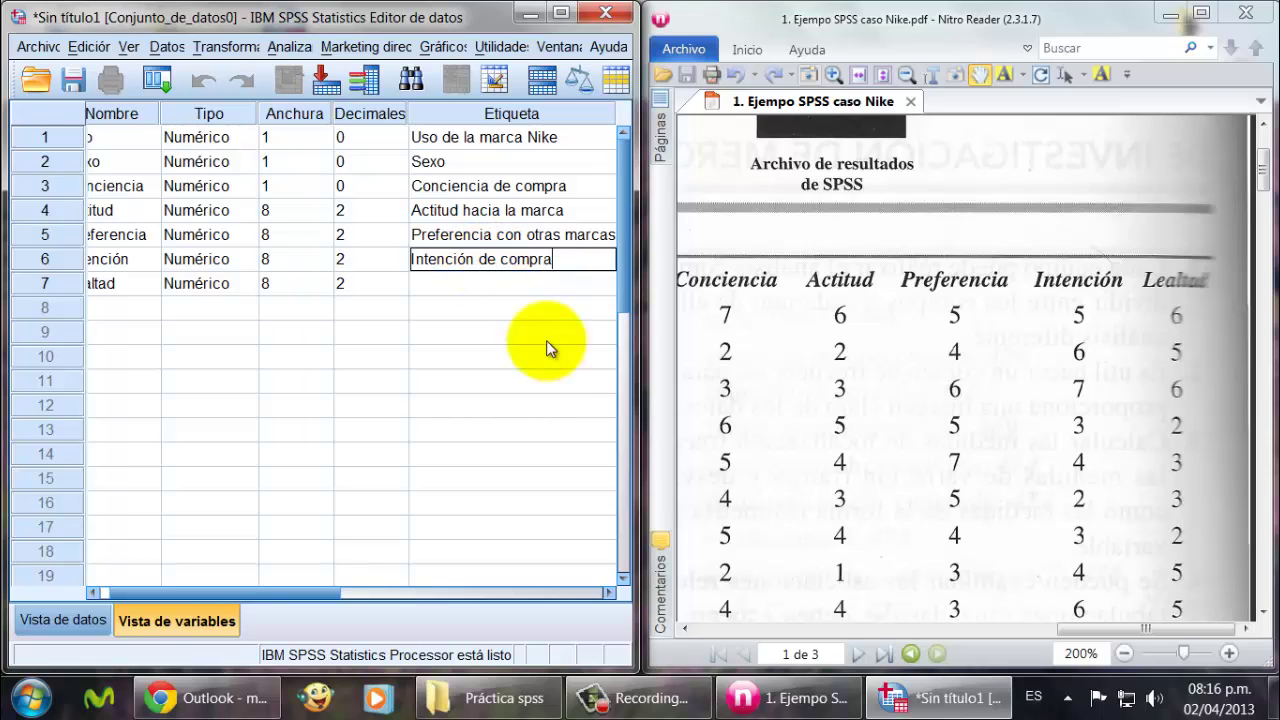
Step: Maximize the data editor and set the label of Lealtad to "Lealtad hacia la marca"
{"action": "left_click_drag", "start_coordinate": [335, 594], "coordinate": [215, 590]}
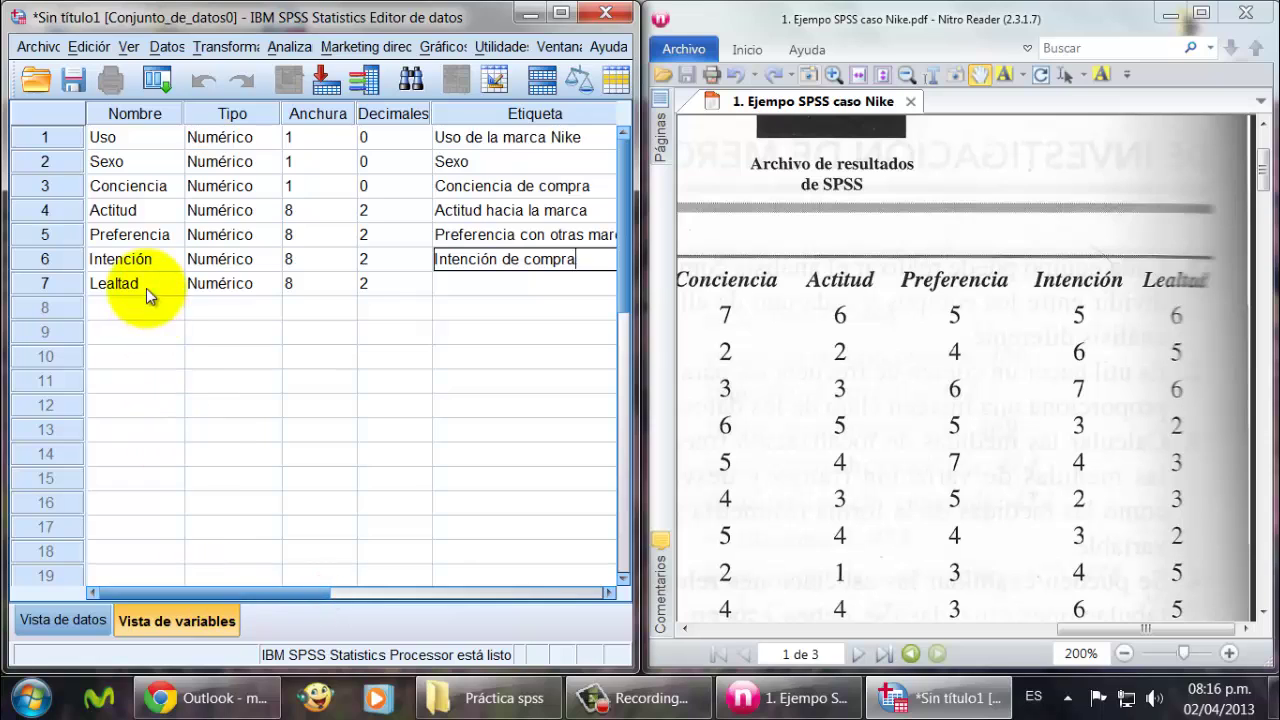
{"action": "left_click", "coordinate": [561, 13]}
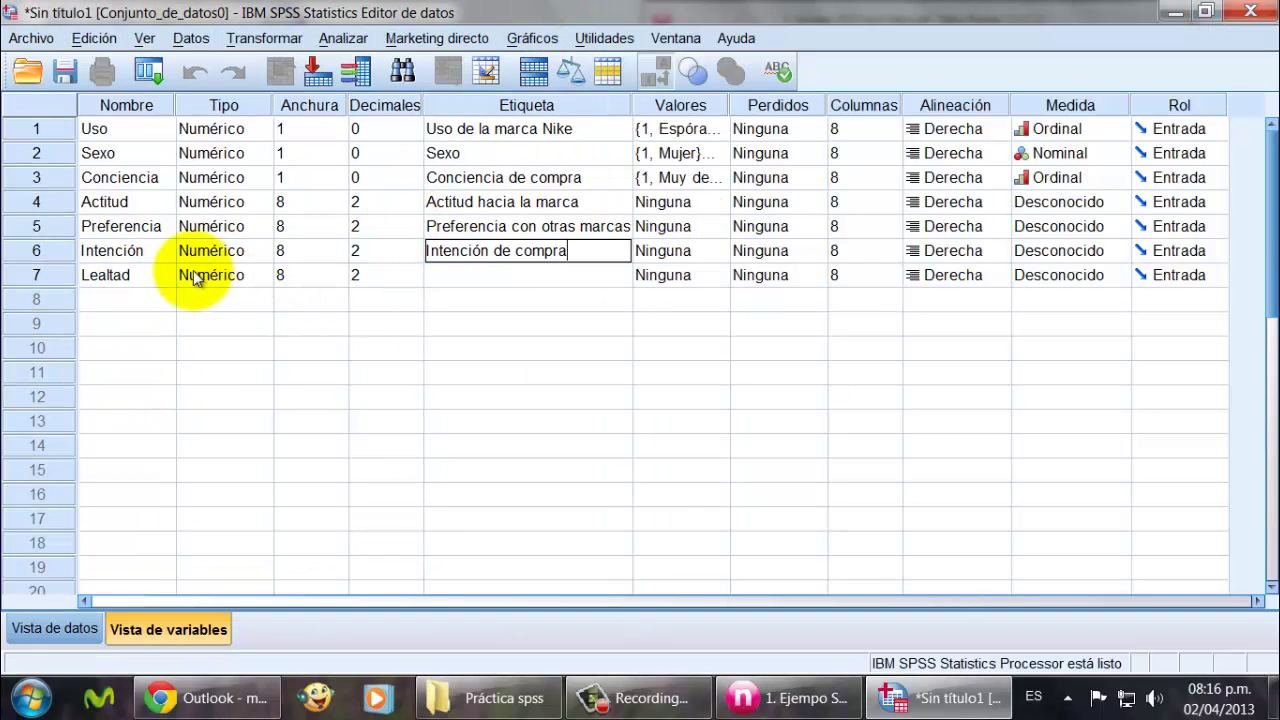
{"action": "left_click", "coordinate": [129, 276]}
{"action": "double_click", "coordinate": [145, 272]}
{"action": "key", "text": "ctrl+c"}
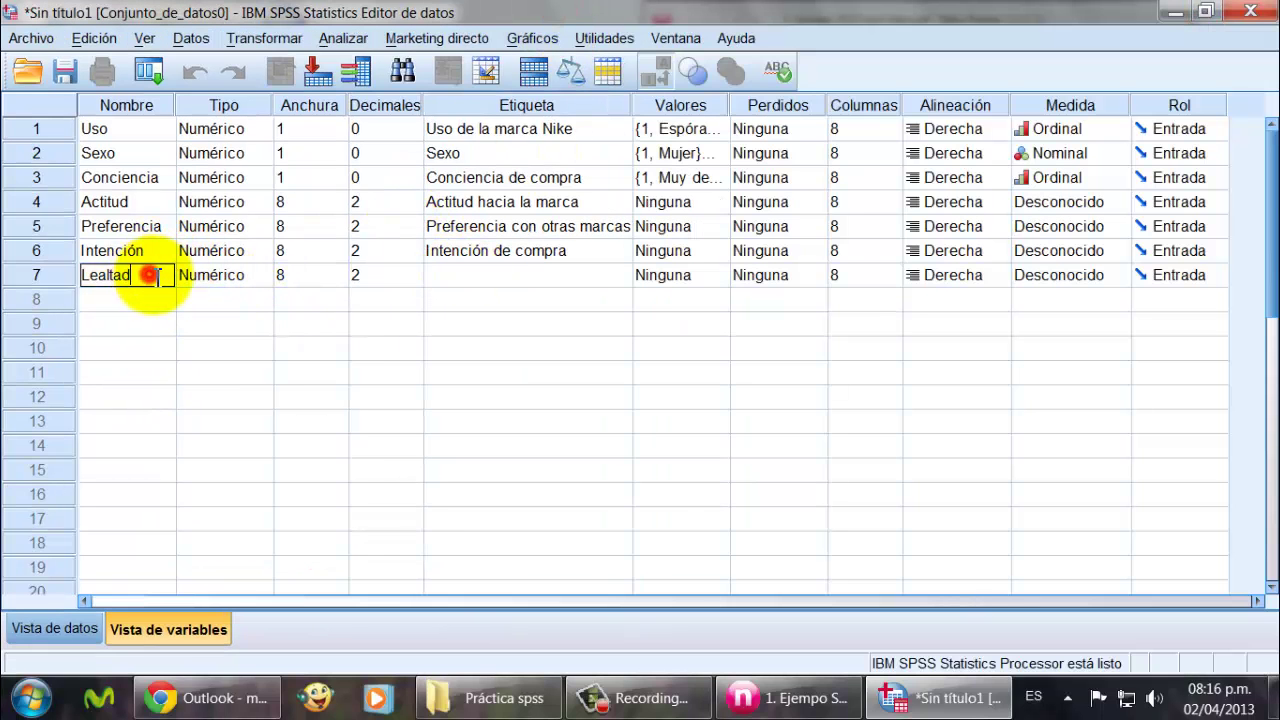
{"action": "left_click", "coordinate": [486, 277]}
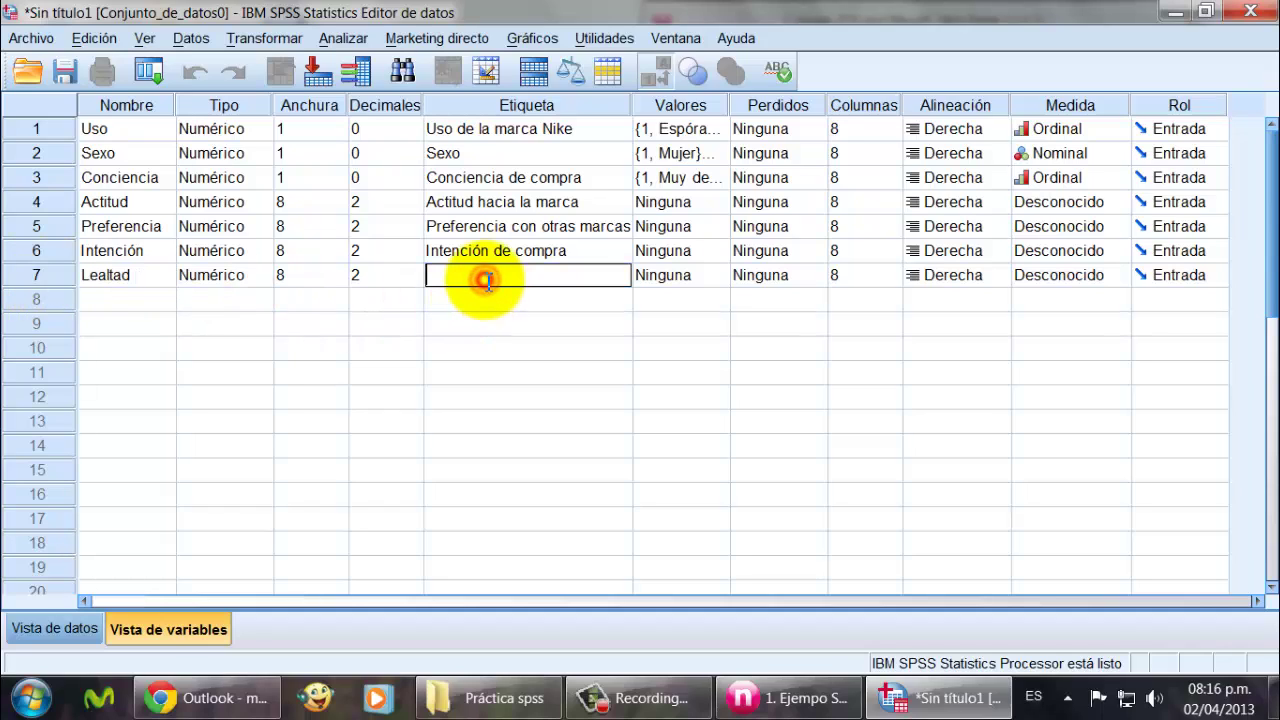
{"action": "key", "text": "ctrl+v"}
{"action": "type", "text": "hacia la ma"}
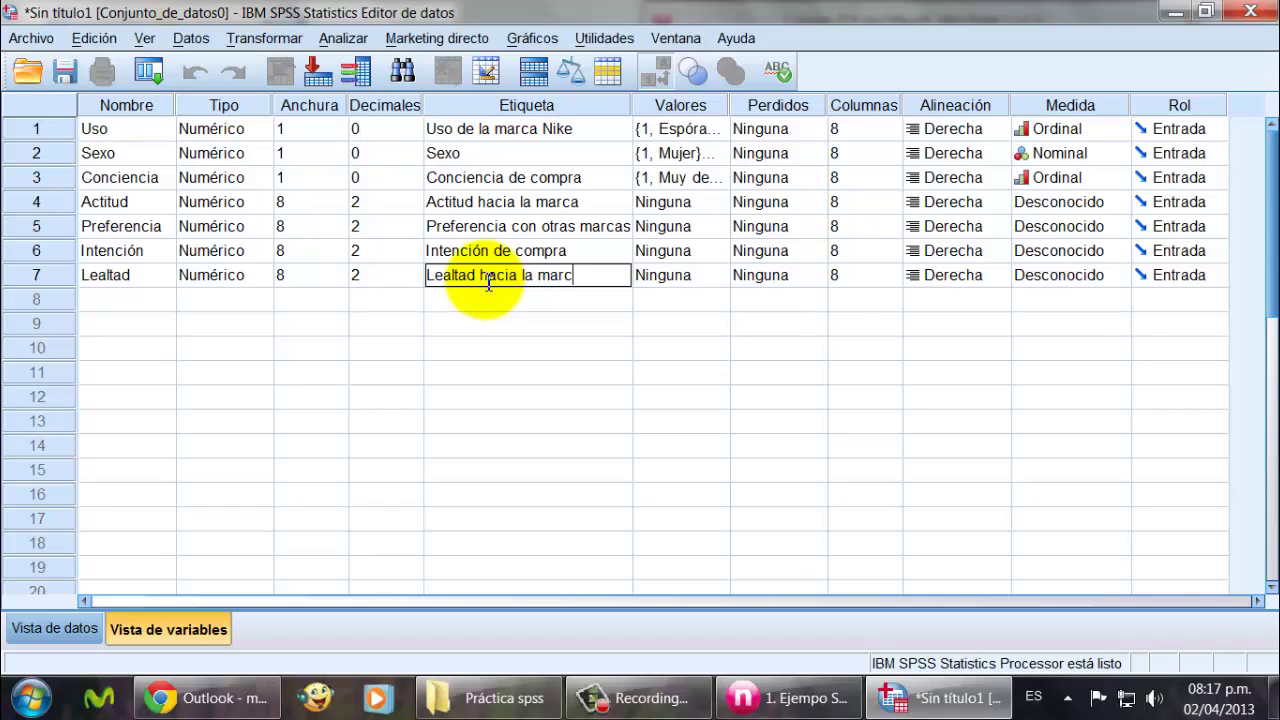
Step: Set the decimals of Actitud, Preferencia, Intención and Lealtad to 0
{"action": "left_click", "coordinate": [385, 203]}
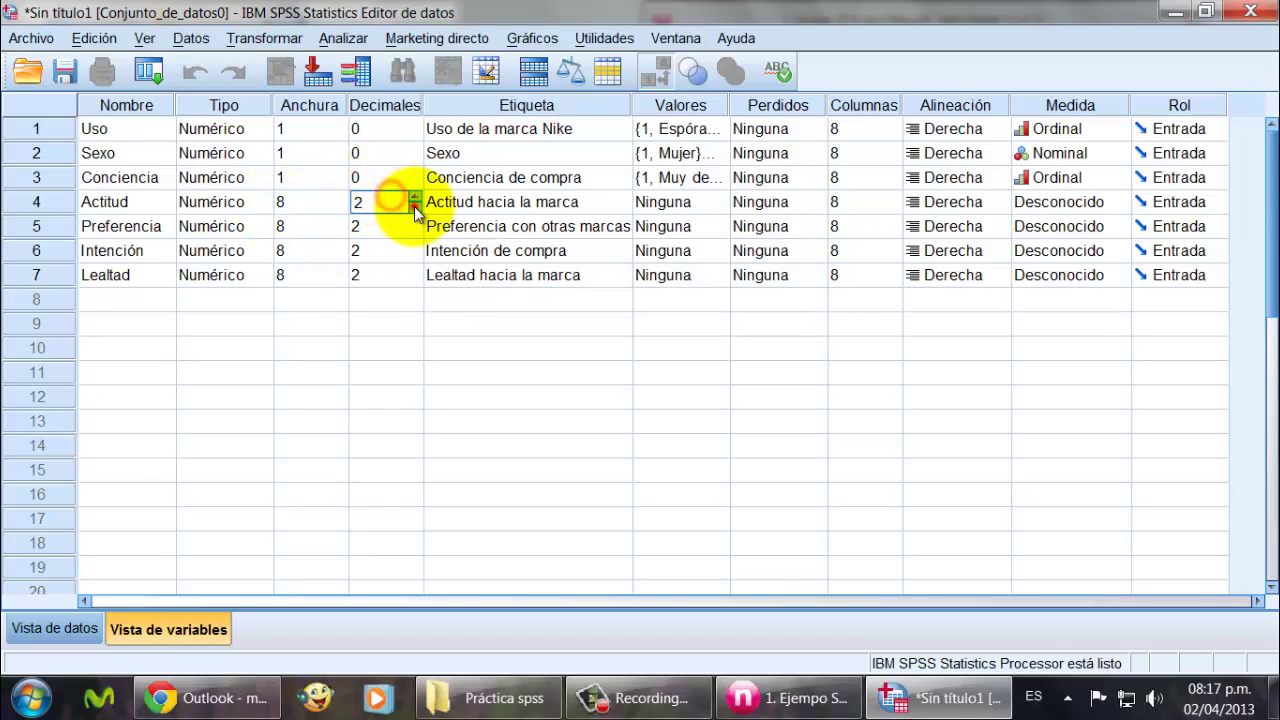
{"action": "left_click", "coordinate": [413, 207]}
{"action": "left_click", "coordinate": [413, 207]}
{"action": "left_click", "coordinate": [386, 226]}
{"action": "left_click", "coordinate": [413, 231]}
{"action": "left_click", "coordinate": [413, 231]}
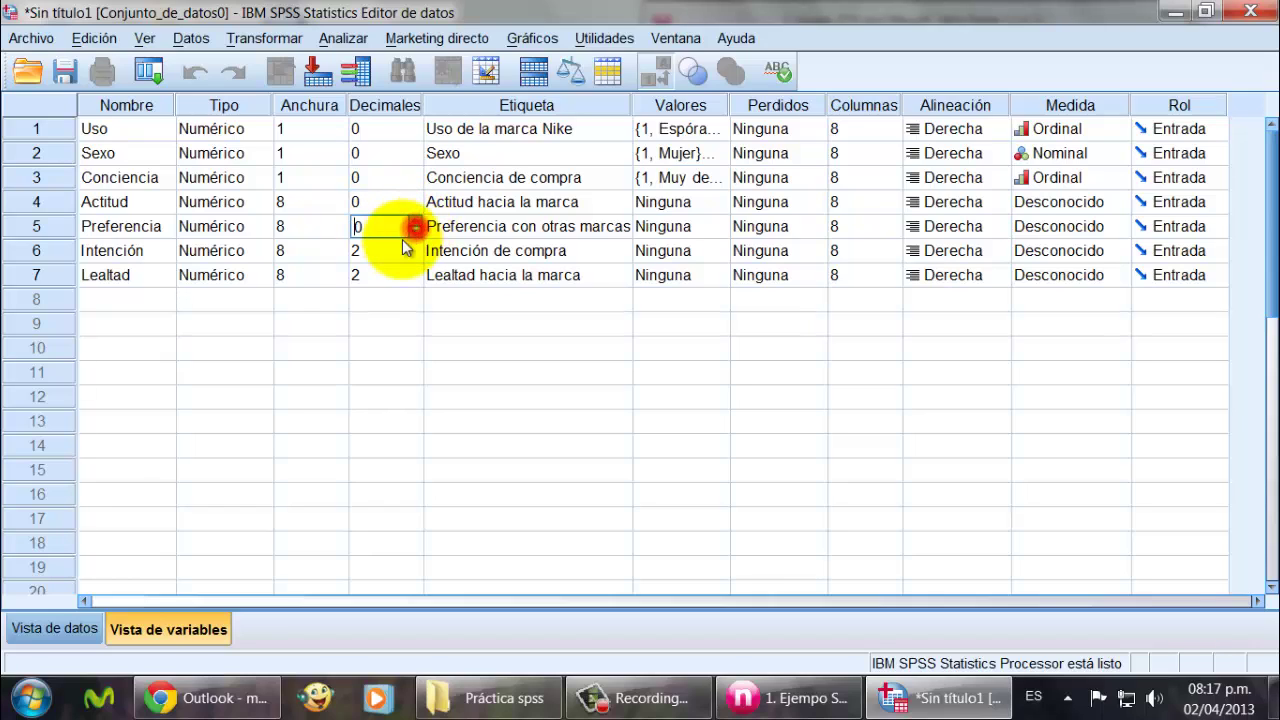
{"action": "left_click", "coordinate": [400, 247]}
{"action": "left_click", "coordinate": [413, 255]}
{"action": "left_click", "coordinate": [385, 276]}
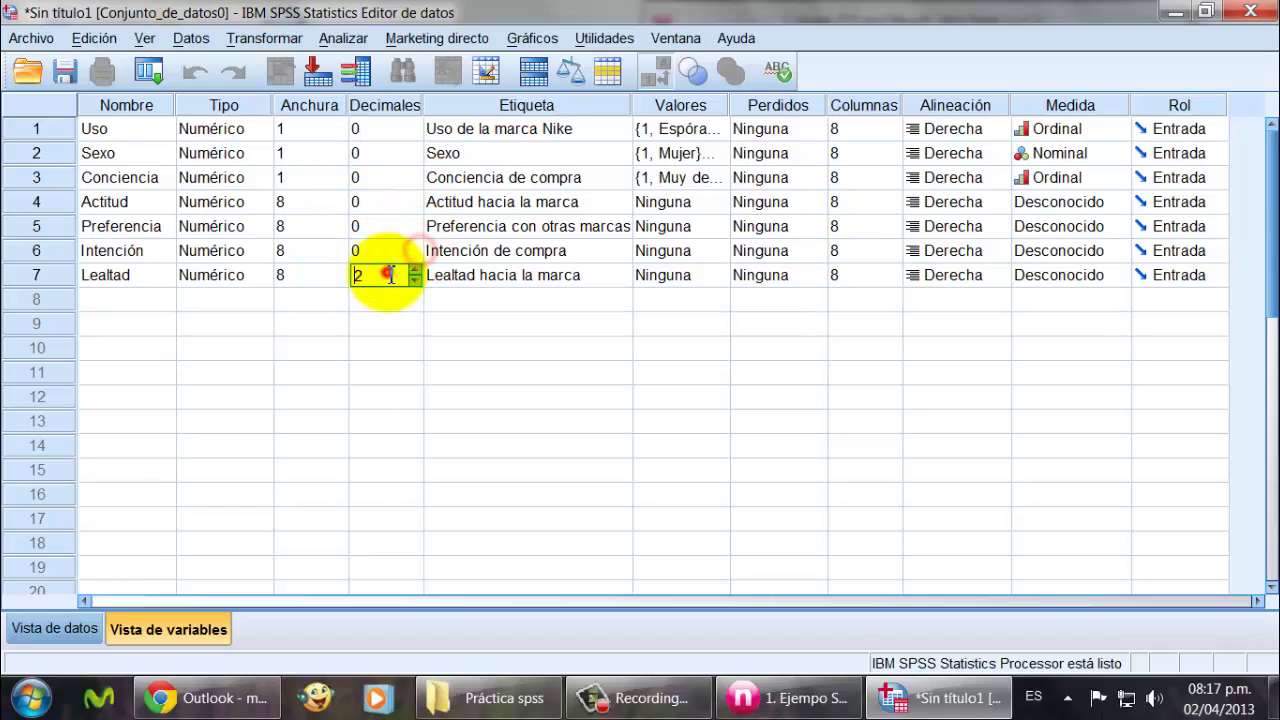
{"action": "left_click", "coordinate": [413, 280]}
{"action": "left_click", "coordinate": [413, 280]}
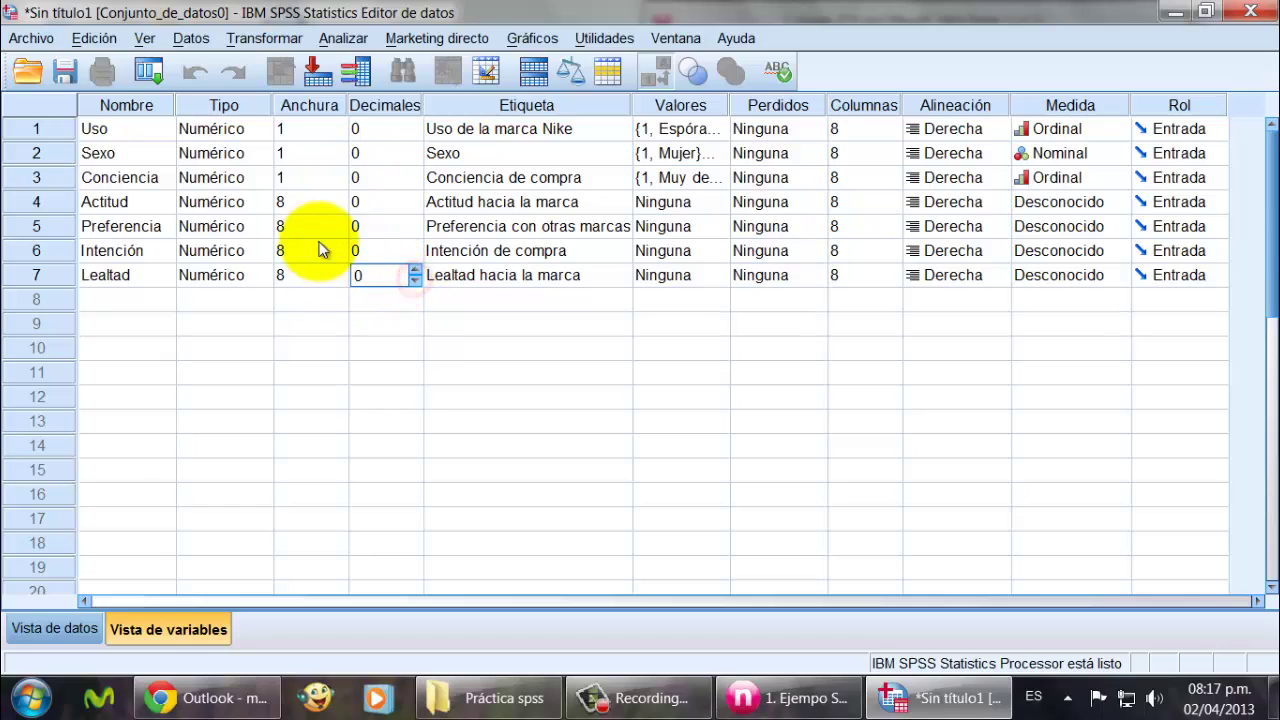
Step: Set the width of the variable Actitud to 1
{"action": "left_click", "coordinate": [320, 202]}
{"action": "left_click", "coordinate": [339, 207]}
{"action": "left_click", "coordinate": [339, 207]}
{"action": "left_click", "coordinate": [339, 207]}
{"action": "left_click", "coordinate": [339, 208]}
{"action": "left_click", "coordinate": [339, 208]}
{"action": "left_click", "coordinate": [339, 208]}
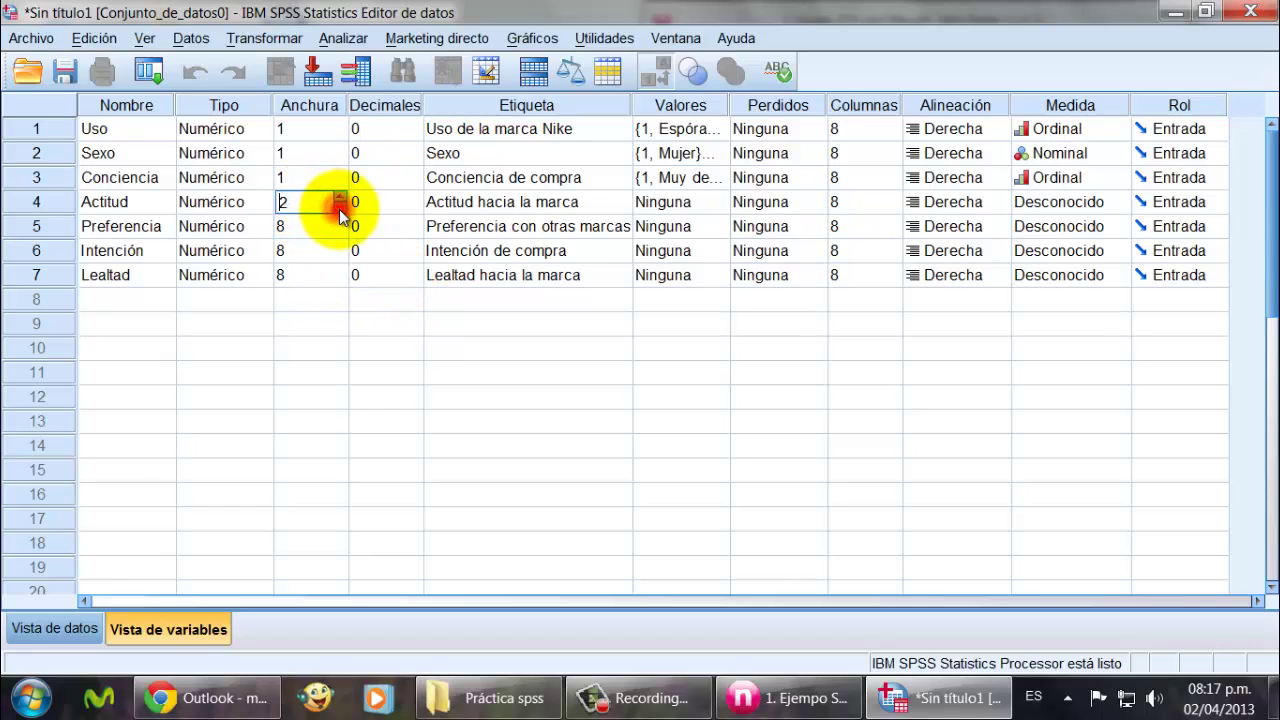
{"action": "left_click", "coordinate": [339, 208]}
Step: Set the width of the variable Preferencia to 1
{"action": "left_click", "coordinate": [328, 228]}
{"action": "left_click", "coordinate": [339, 232]}
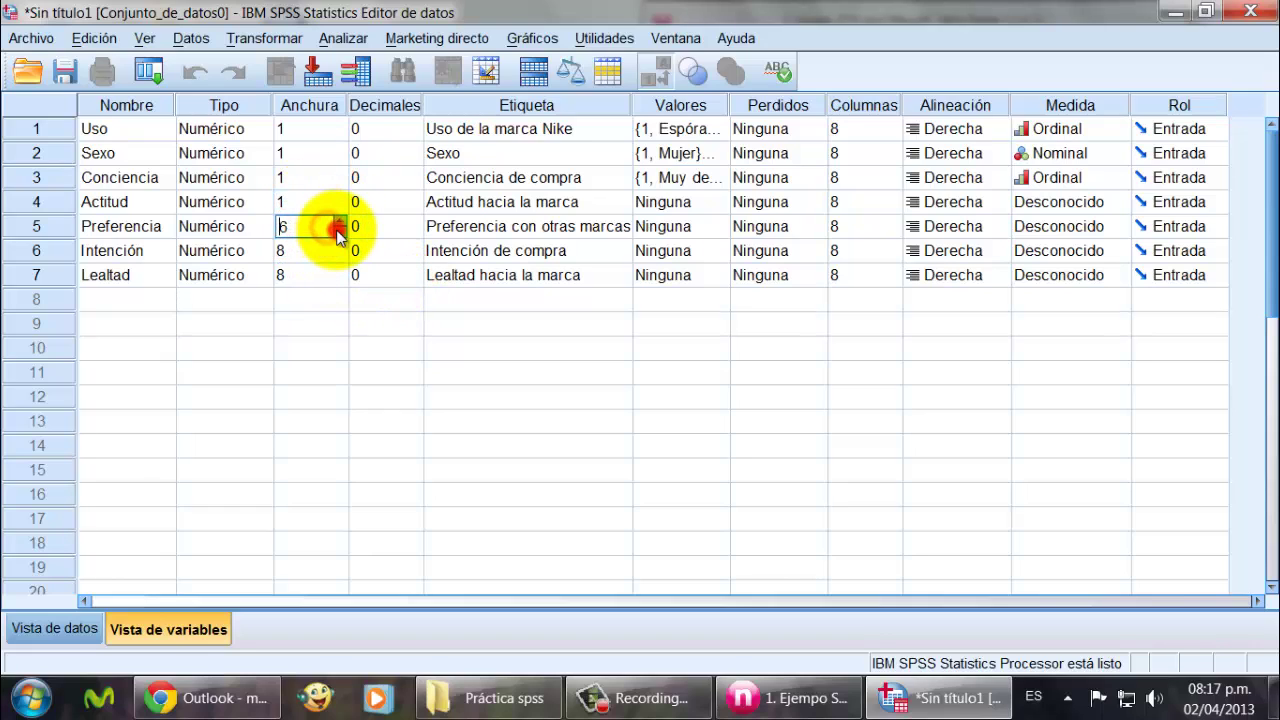
{"action": "left_click", "coordinate": [339, 232]}
{"action": "left_click", "coordinate": [339, 232]}
{"action": "left_click", "coordinate": [339, 232]}
{"action": "left_click", "coordinate": [339, 232]}
{"action": "left_click", "coordinate": [339, 232]}
{"action": "left_click", "coordinate": [339, 232]}
Step: Set the width of the variable Intención to 1
{"action": "left_click", "coordinate": [329, 251]}
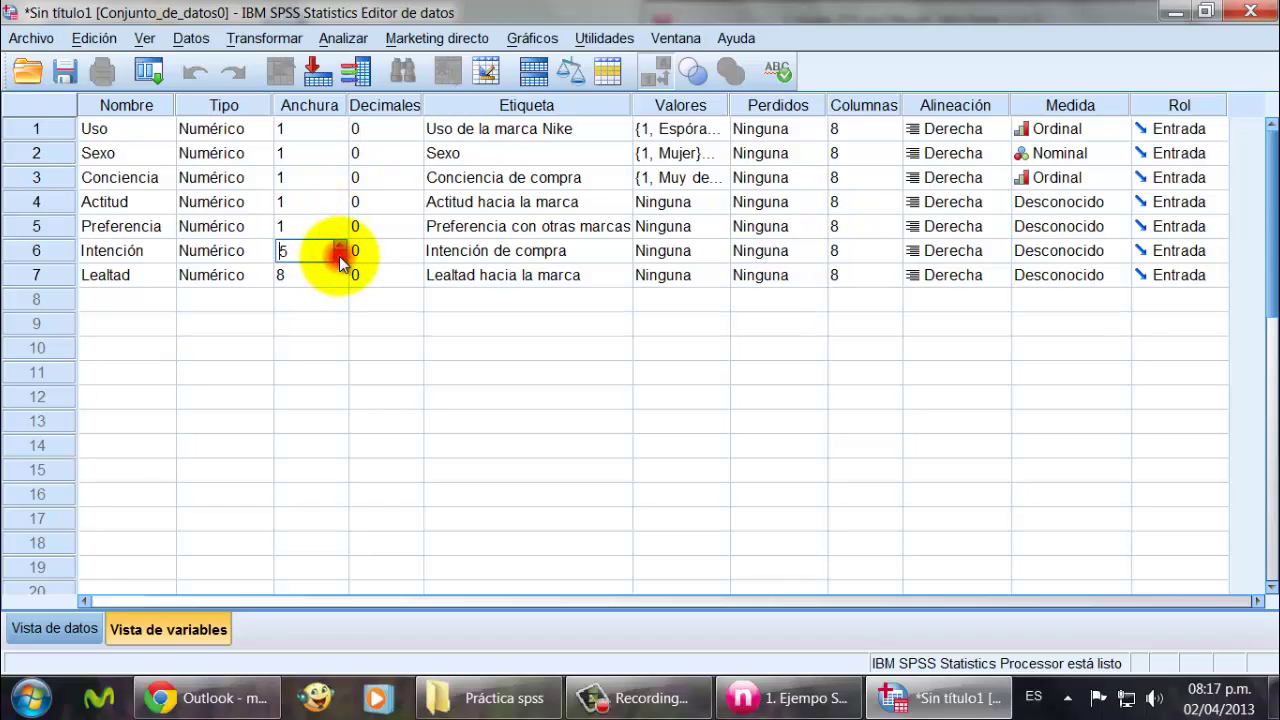
{"action": "left_click", "coordinate": [339, 256]}
{"action": "left_click", "coordinate": [339, 256]}
{"action": "left_click", "coordinate": [339, 256]}
{"action": "left_click", "coordinate": [339, 256]}
Step: Set the width of the variable Lealtad to 1
{"action": "left_click", "coordinate": [339, 278]}
{"action": "left_click", "coordinate": [339, 280]}
{"action": "left_click", "coordinate": [339, 280]}
{"action": "left_click", "coordinate": [339, 280]}
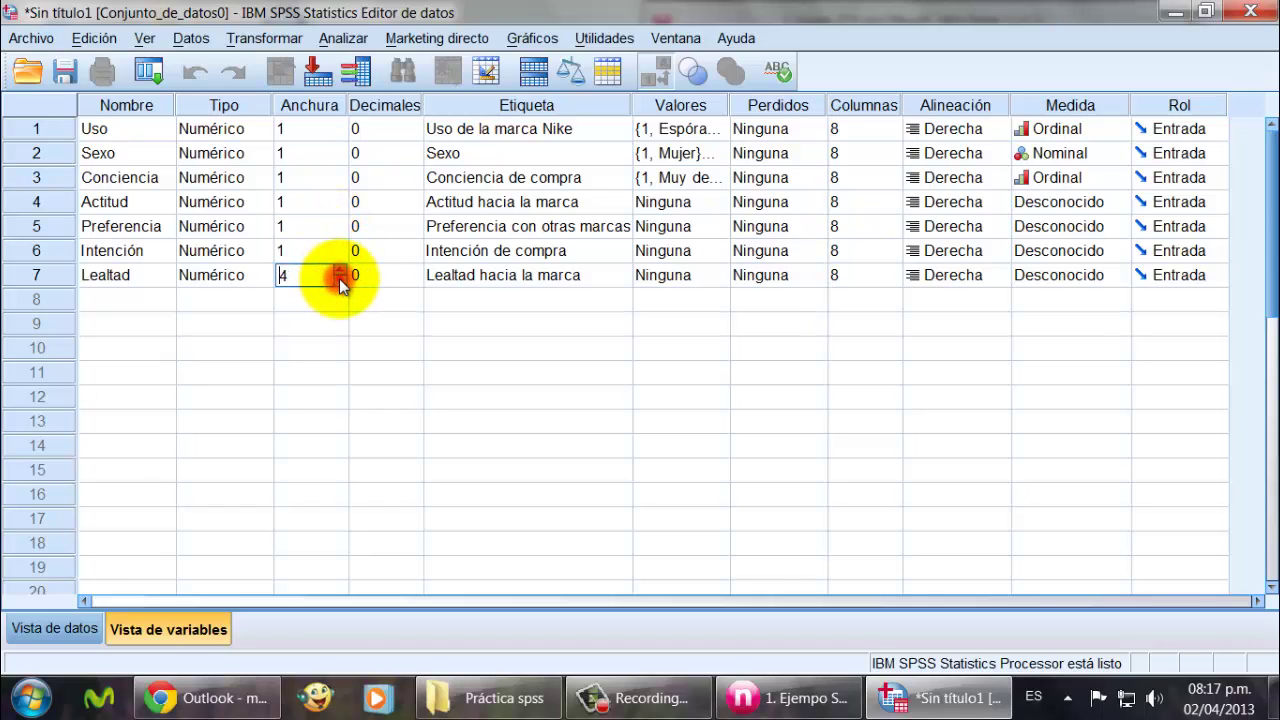
{"action": "left_click", "coordinate": [339, 280]}
{"action": "left_click", "coordinate": [339, 280]}
{"action": "left_click", "coordinate": [339, 280]}
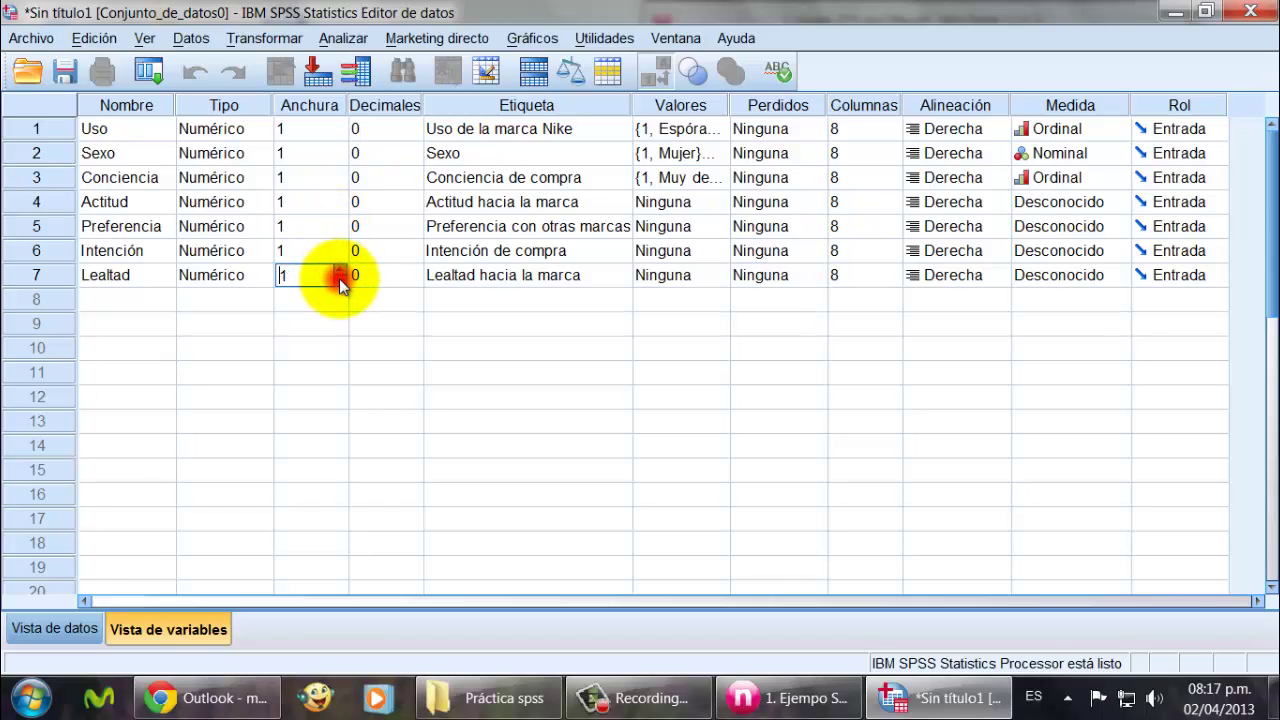
Step: Copy the value labels of Conciencia to Actitud, Preferencia, Intención and Lealtad
{"action": "left_click", "coordinate": [695, 183]}
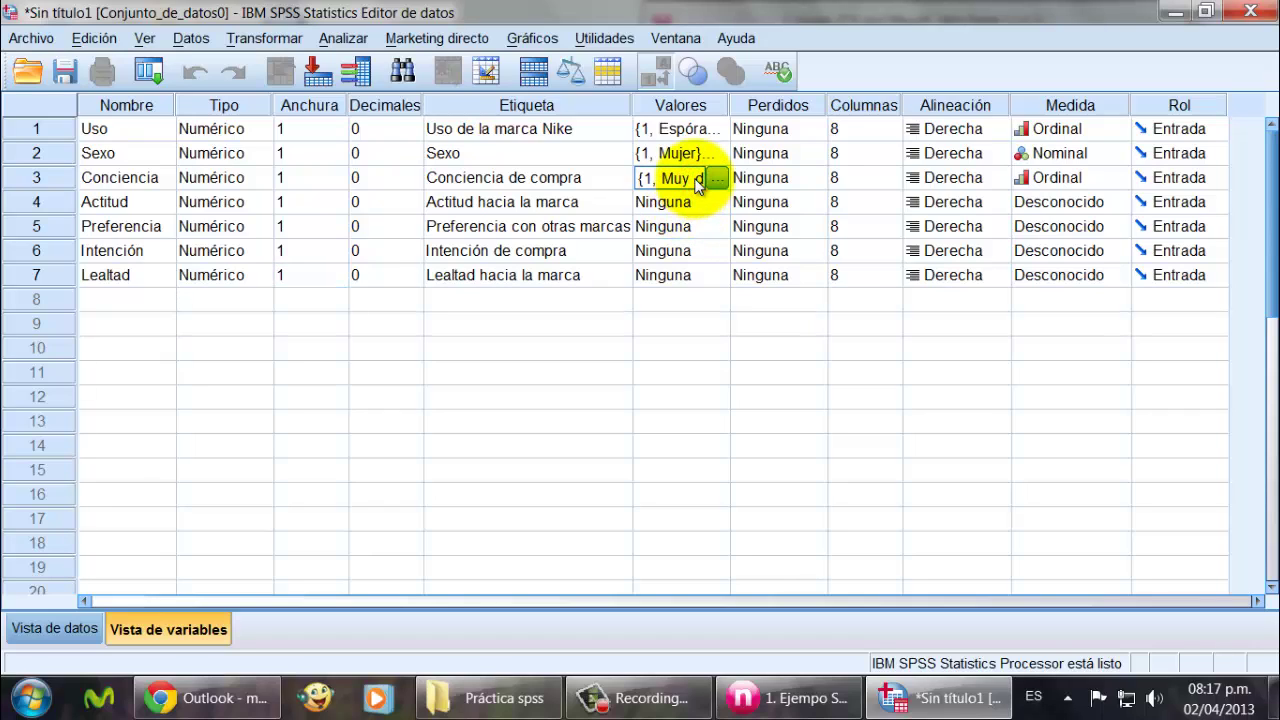
{"action": "left_click", "coordinate": [680, 203]}
{"action": "key", "text": "ctrl+v"}
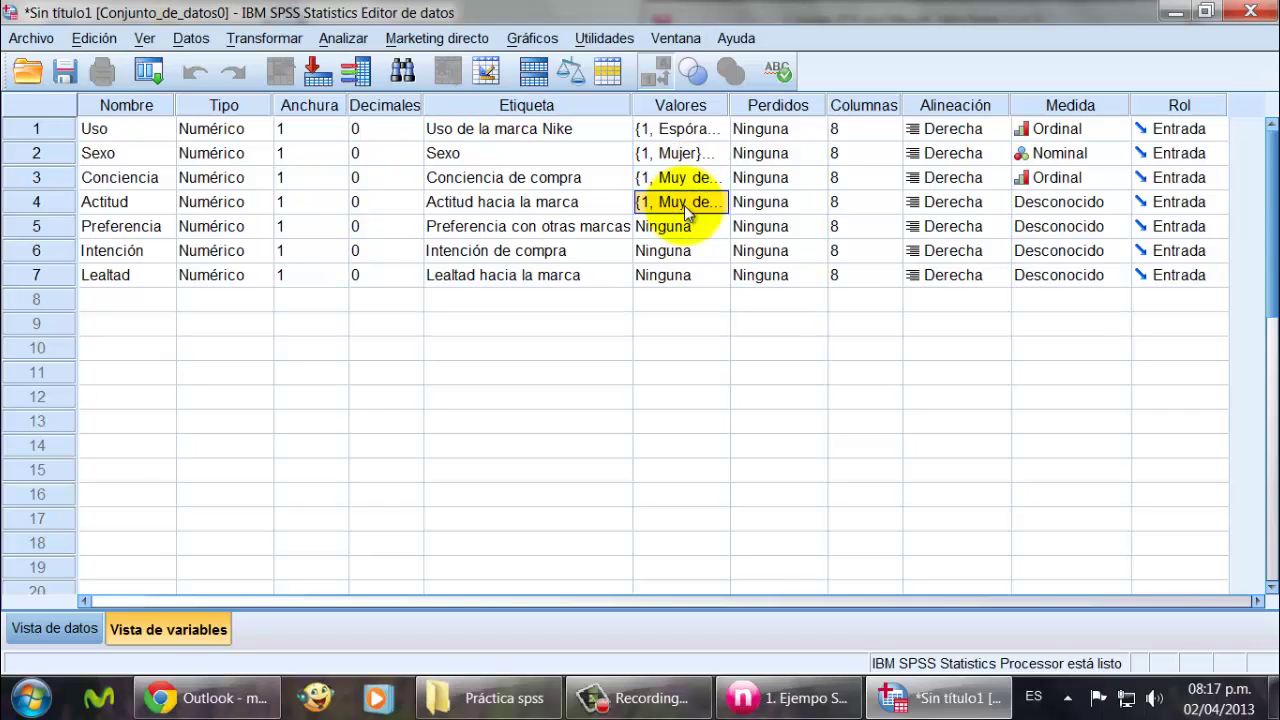
{"action": "left_click", "coordinate": [676, 226]}
{"action": "type", "text": "{1, Muy de..."}
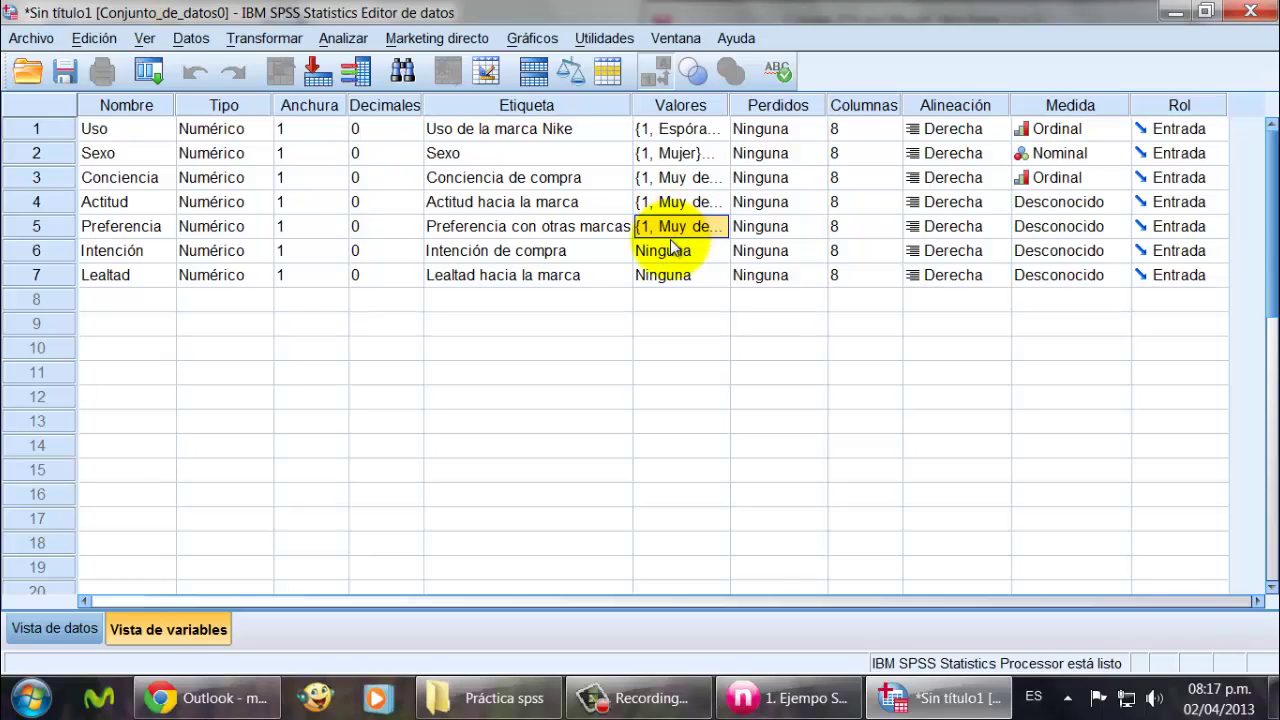
{"action": "left_click", "coordinate": [670, 250]}
{"action": "type", "text": "{1, Muy de..."}
{"action": "left_click", "coordinate": [668, 275]}
{"action": "type", "text": "{1, Muy de..."}
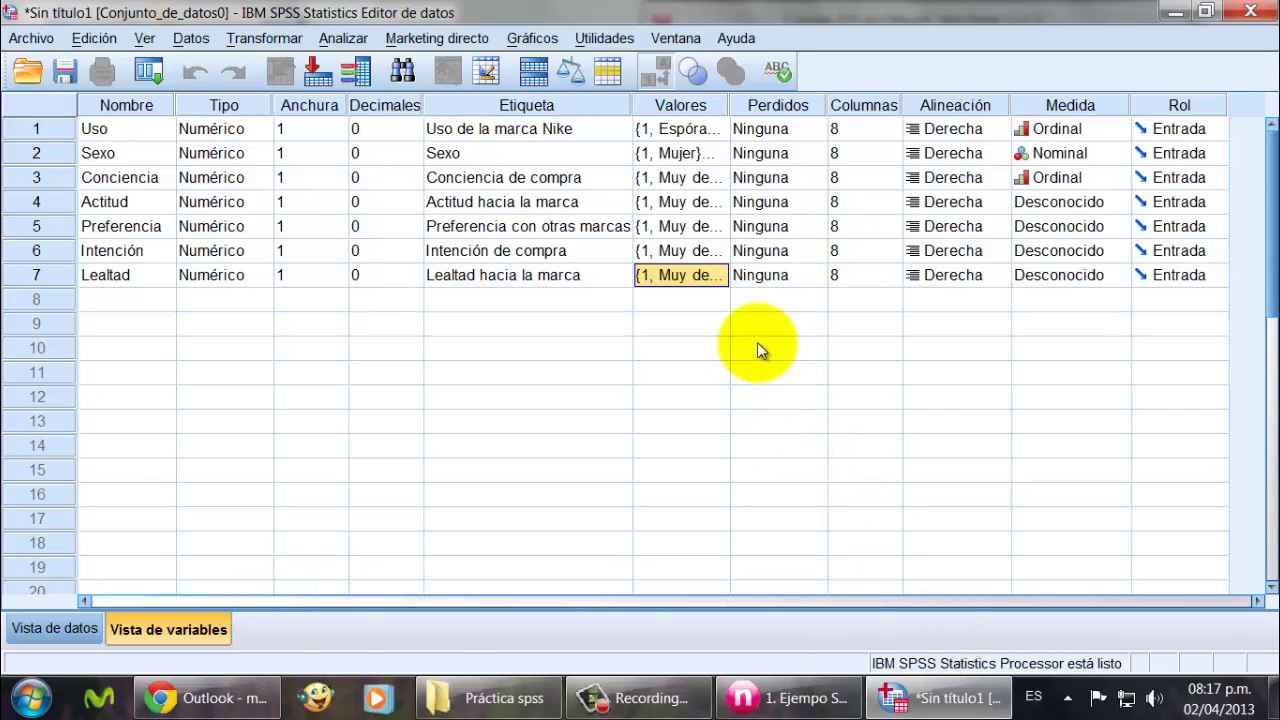
{"action": "left_click", "coordinate": [806, 277]}
{"action": "left_click", "coordinate": [817, 275]}
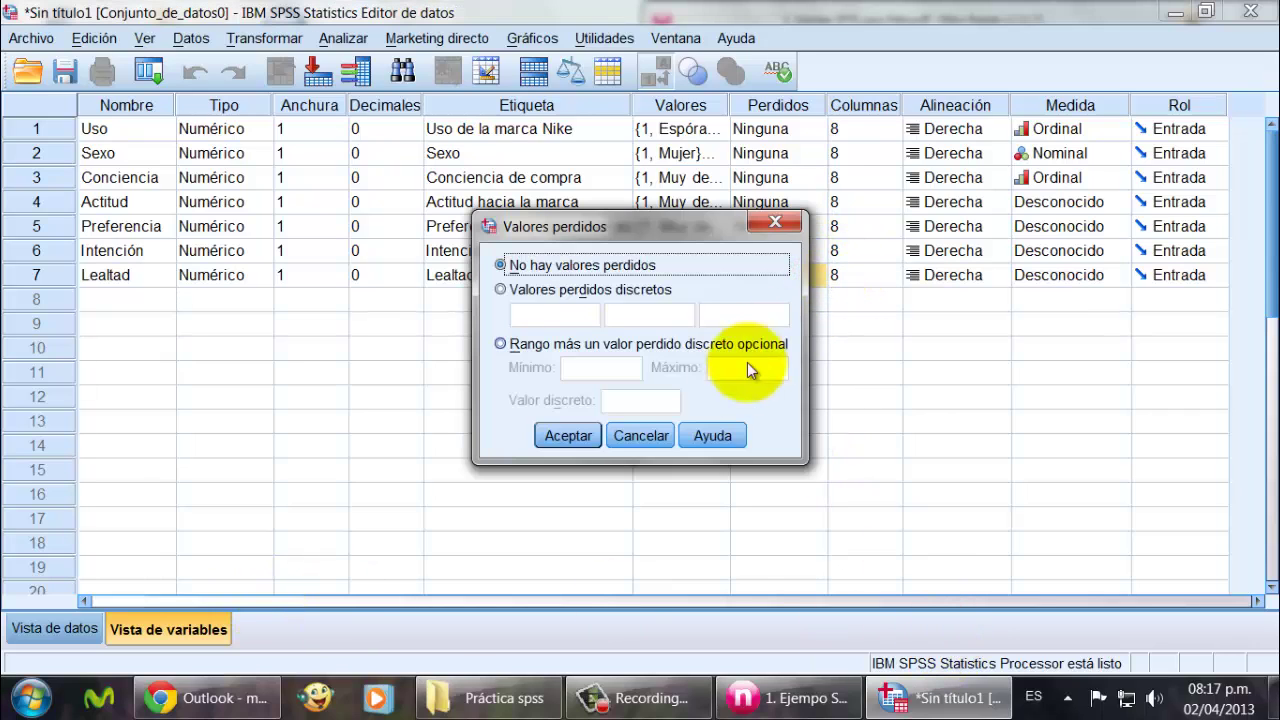
{"action": "left_click", "coordinate": [659, 437]}
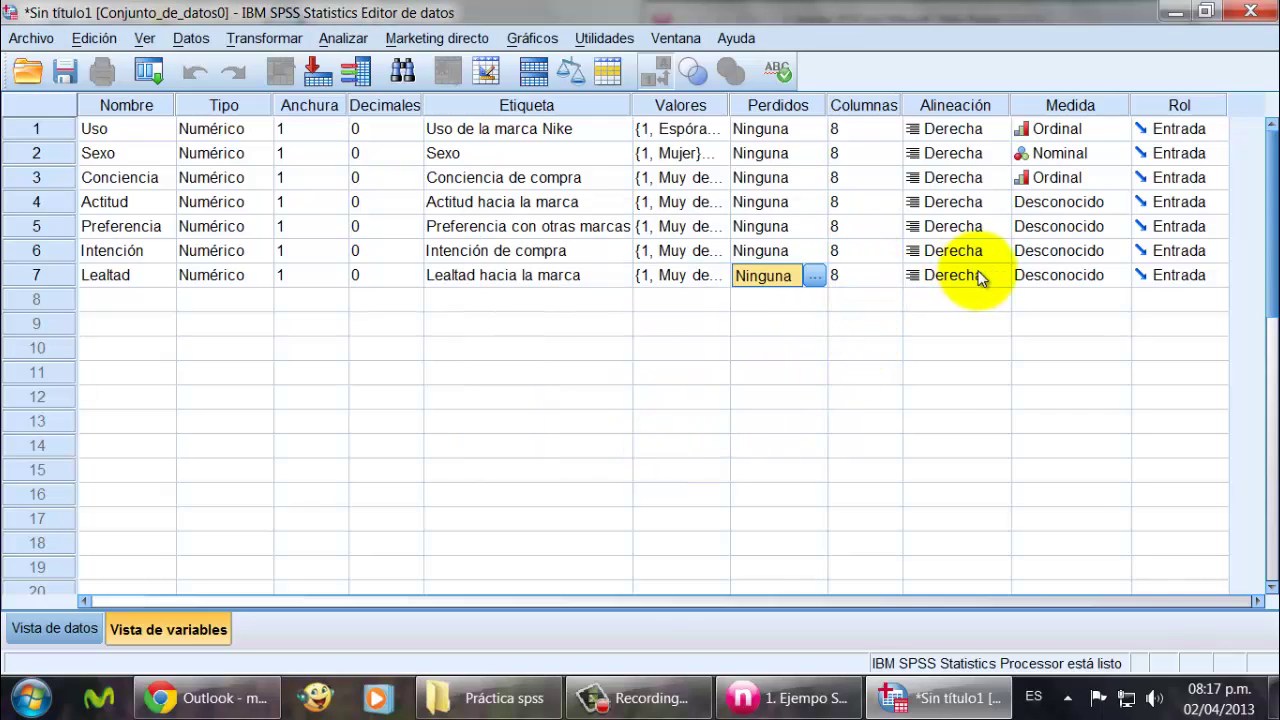
Step: Set the measurement level of Actitud, Preferencia, Intención and Lealtad to Ordinal
{"action": "left_click", "coordinate": [1060, 202]}
{"action": "left_click", "coordinate": [1077, 250]}
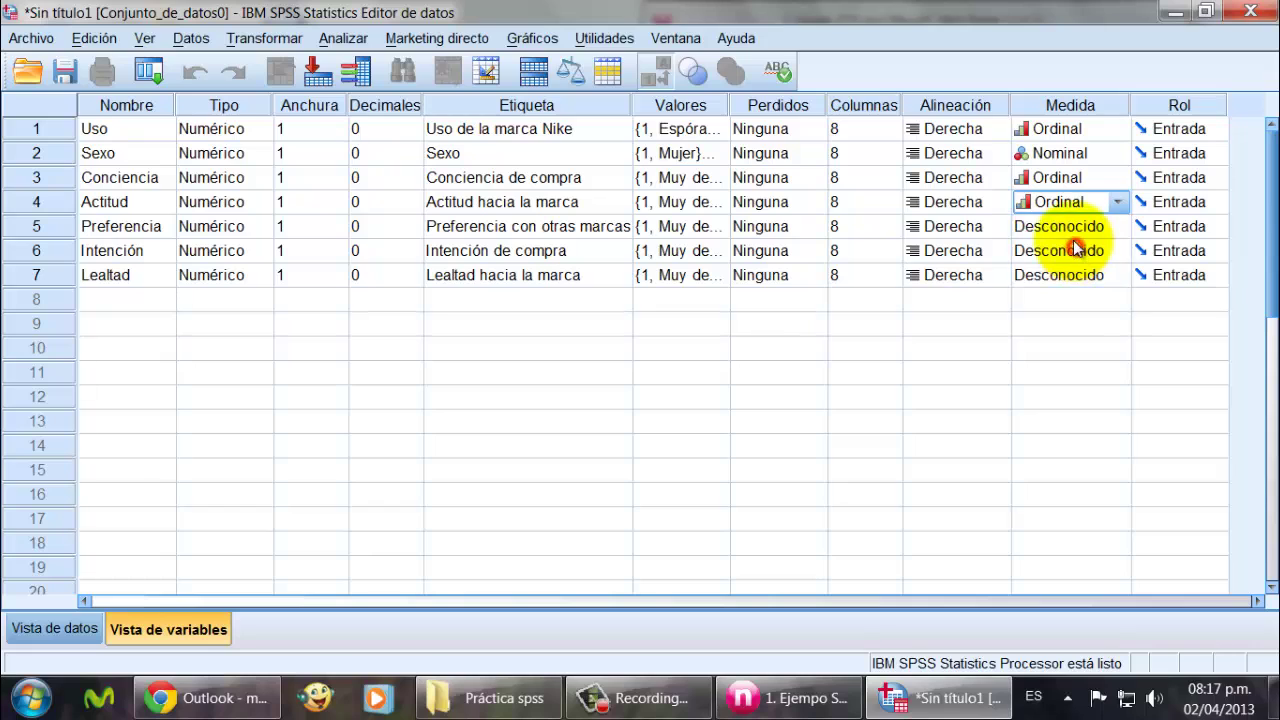
{"action": "left_click", "coordinate": [1068, 230]}
{"action": "left_click", "coordinate": [1065, 276]}
{"action": "left_click", "coordinate": [1070, 252]}
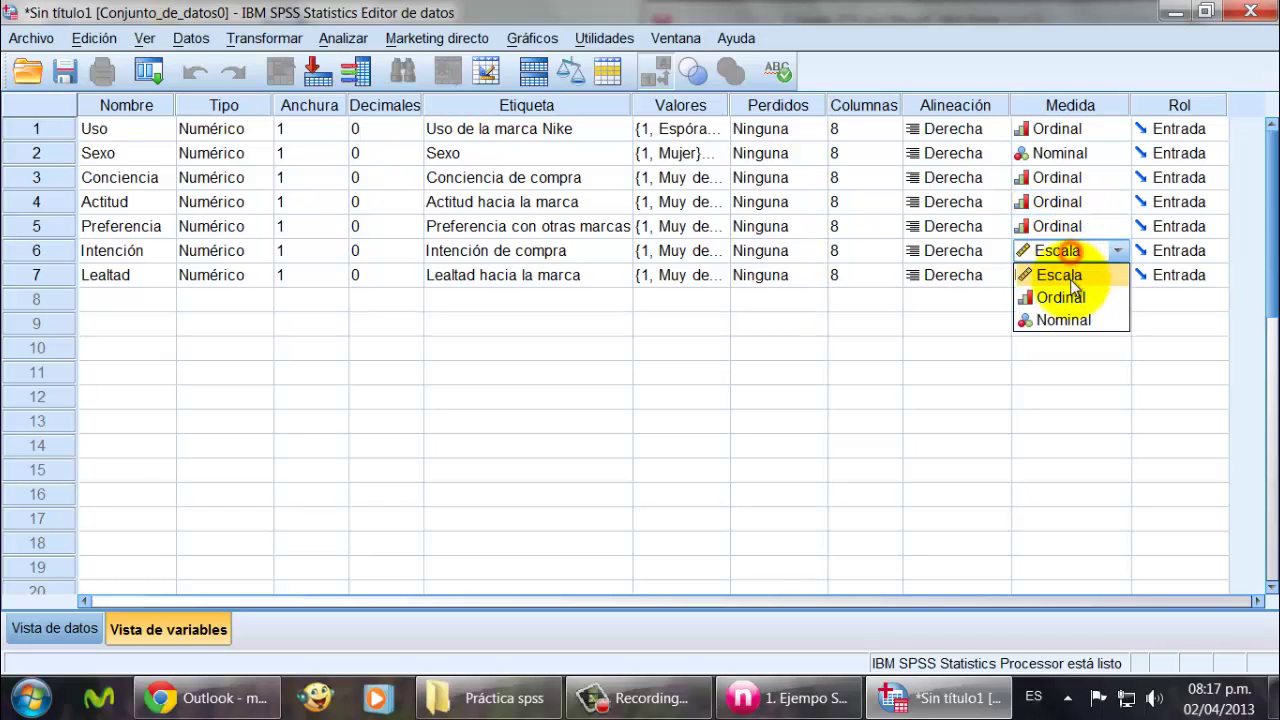
{"action": "left_click", "coordinate": [1062, 296]}
{"action": "left_click", "coordinate": [1060, 276]}
{"action": "left_click", "coordinate": [1060, 322]}
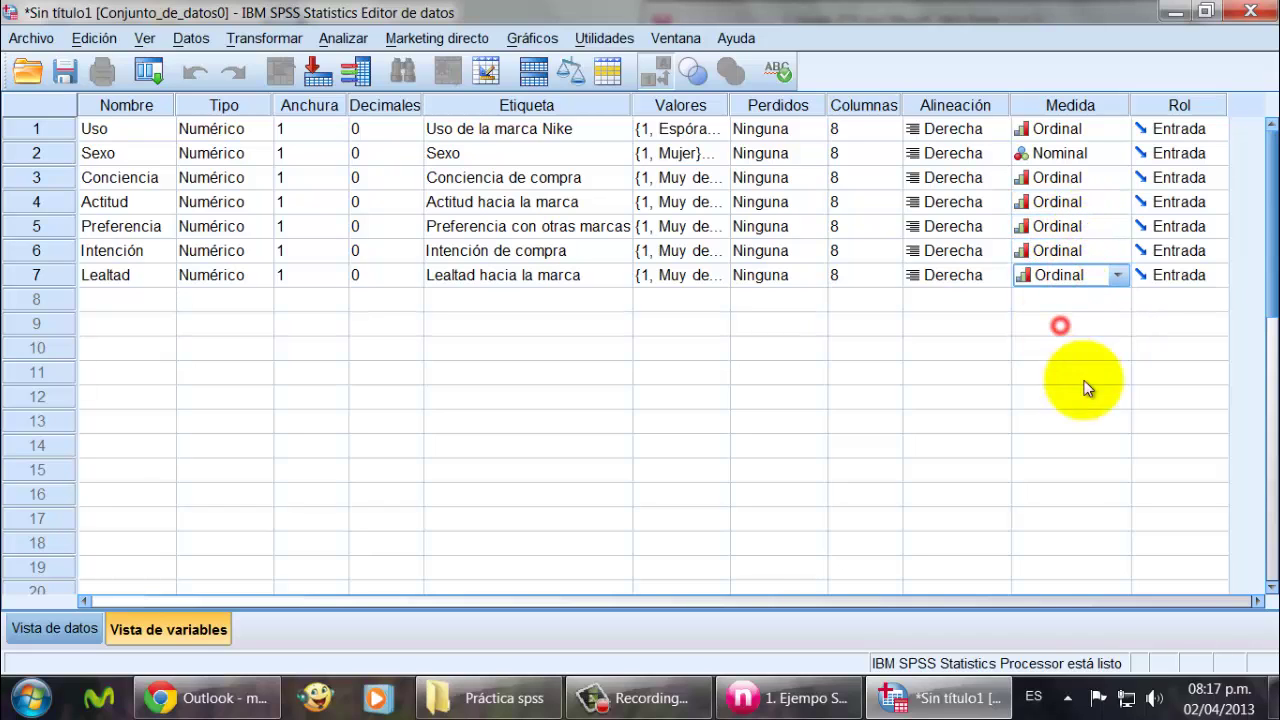
{"action": "left_click", "coordinate": [963, 598]}
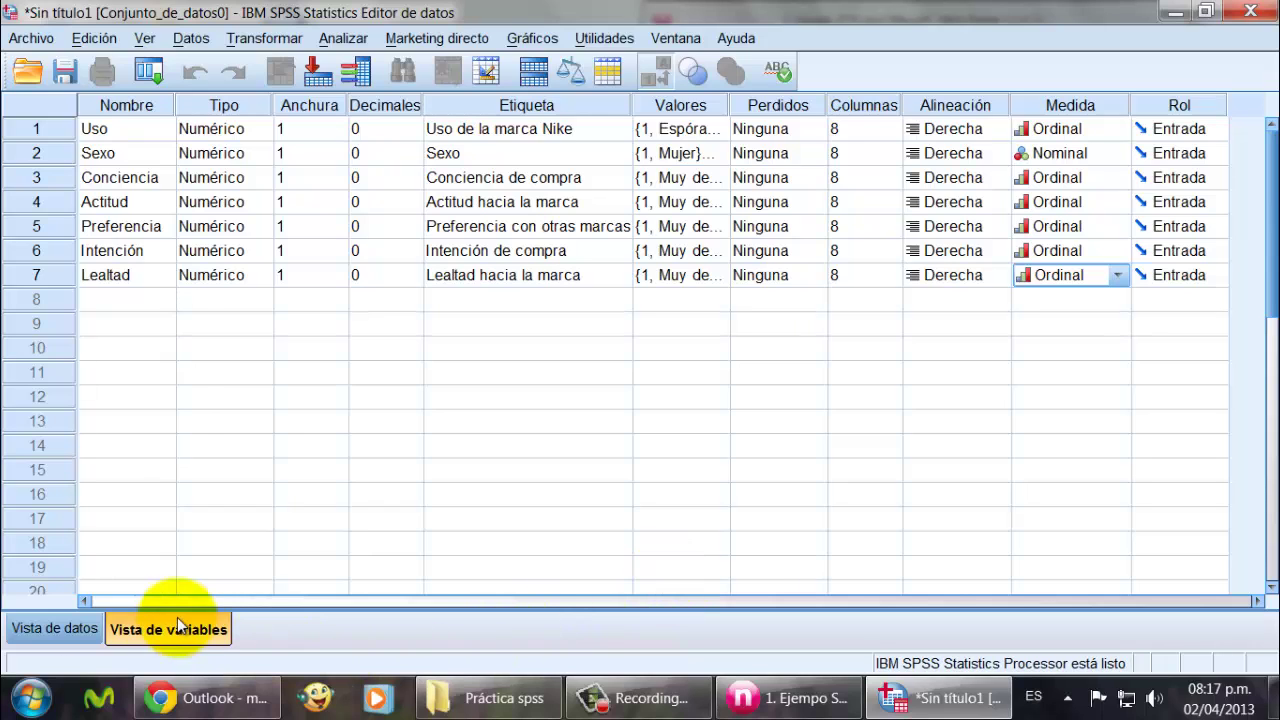
Step: Show the data view beside the Nike PDF and bring the Uso values for cases 1 to 10 into view
{"action": "left_click", "coordinate": [86, 627]}
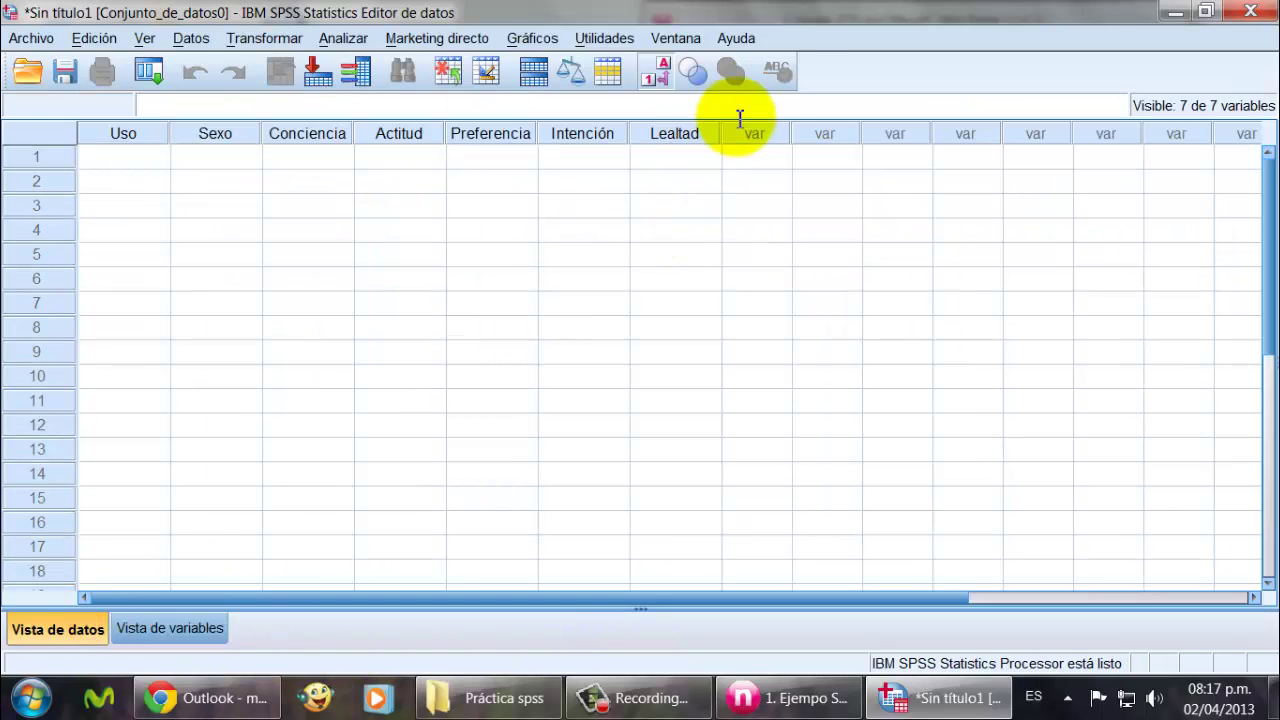
{"action": "left_click_drag", "start_coordinate": [808, 18], "coordinate": [4, 40]}
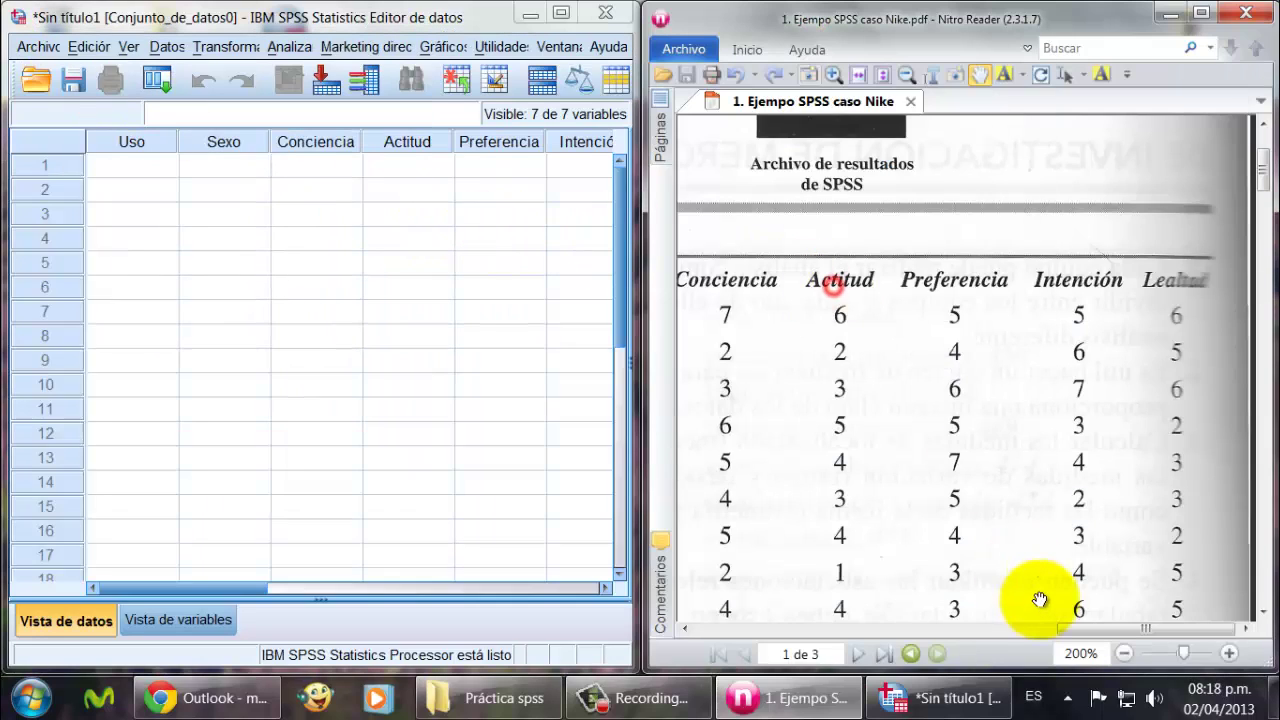
{"action": "left_click_drag", "start_coordinate": [1083, 628], "coordinate": [1006, 631]}
{"action": "scroll", "coordinate": [910, 528], "scroll_direction": "down", "scroll_amount": 2}
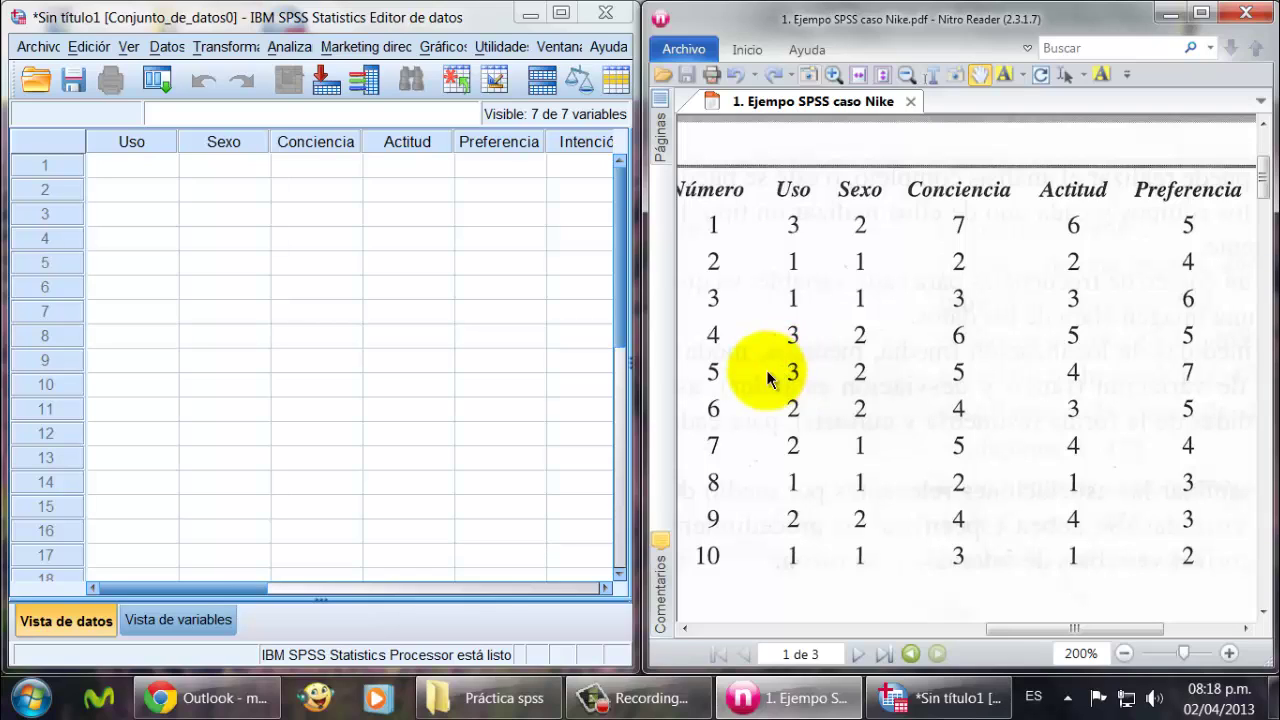
Step: Enter the Uso values 3, 1, 1, 3 and 3 for cases 1 to 5
{"action": "left_click", "coordinate": [264, 212]}
{"action": "left_click", "coordinate": [148, 166]}
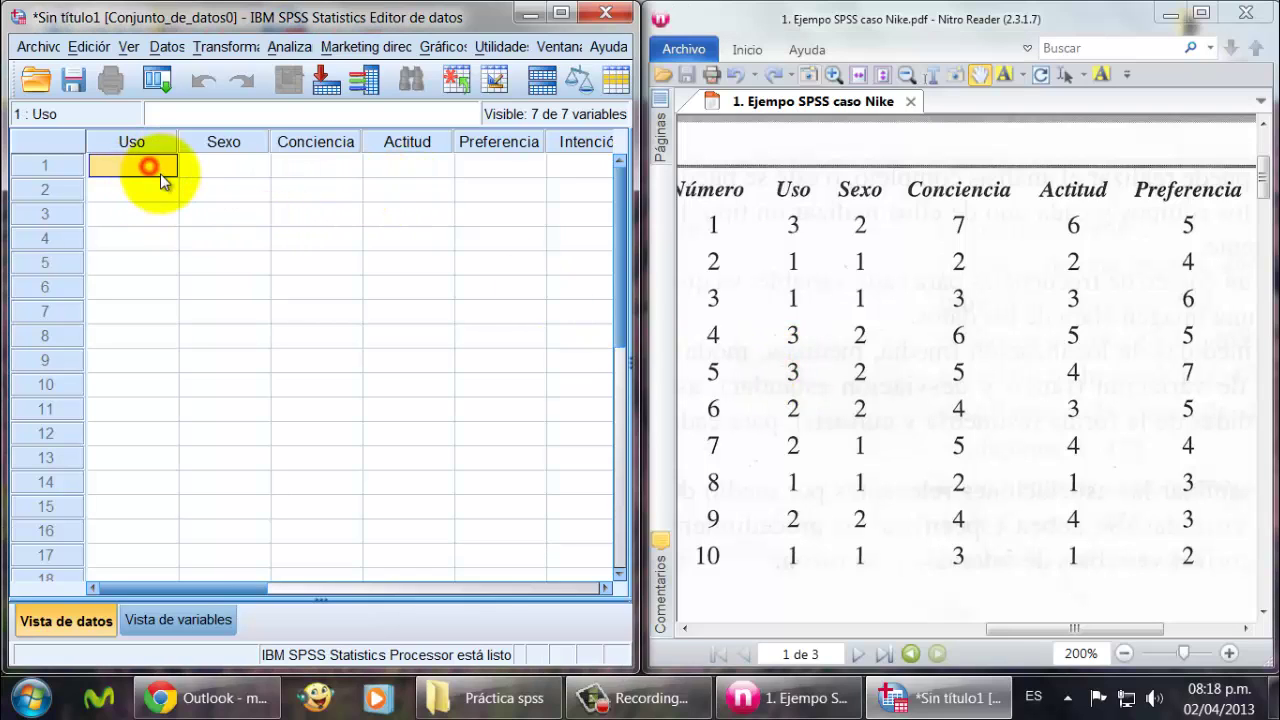
{"action": "type", "text": "3"}
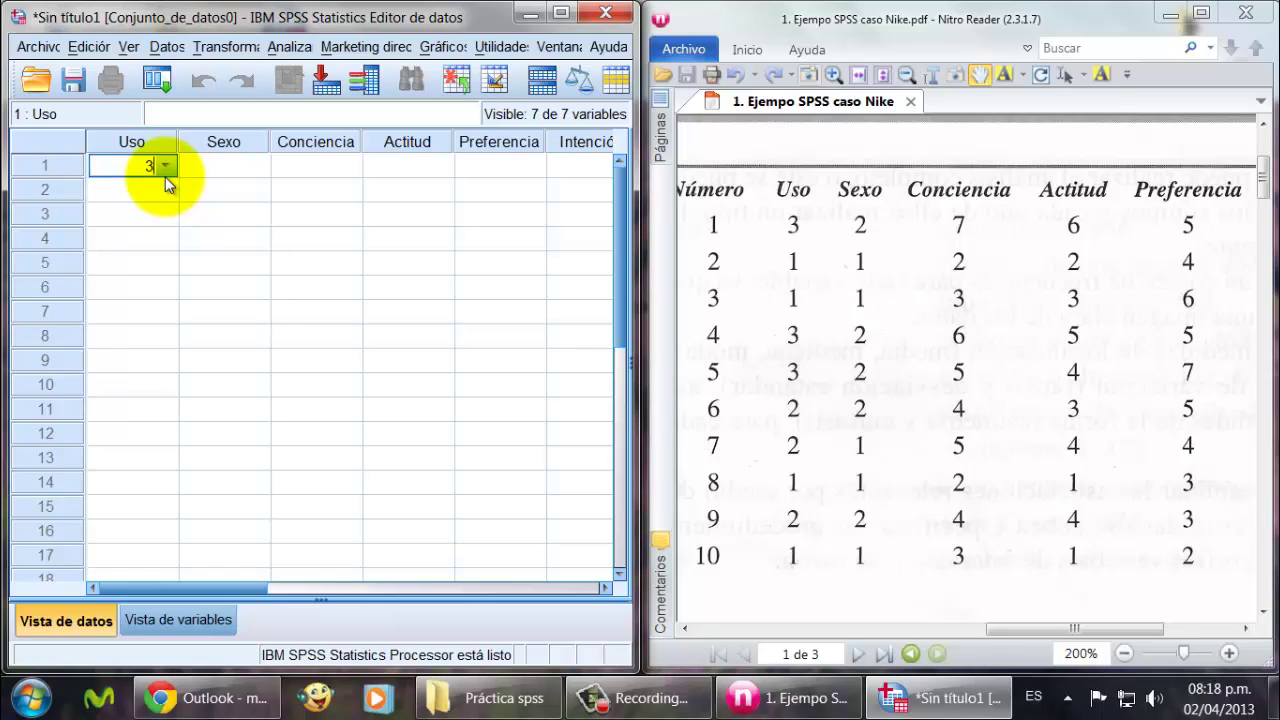
{"action": "key", "text": "Return"}
{"action": "type", "text": "1"}
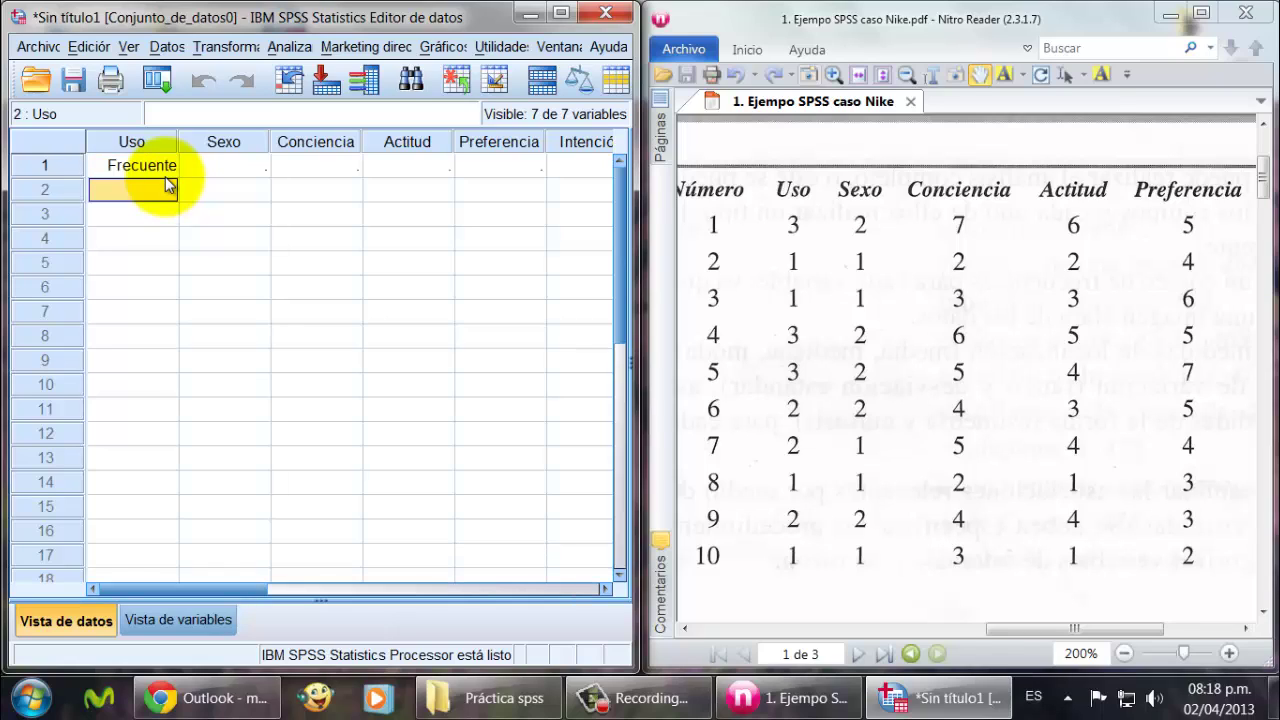
{"action": "key", "text": "Return"}
{"action": "type", "text": "1"}
{"action": "key", "text": "Return"}
{"action": "type", "text": "3"}
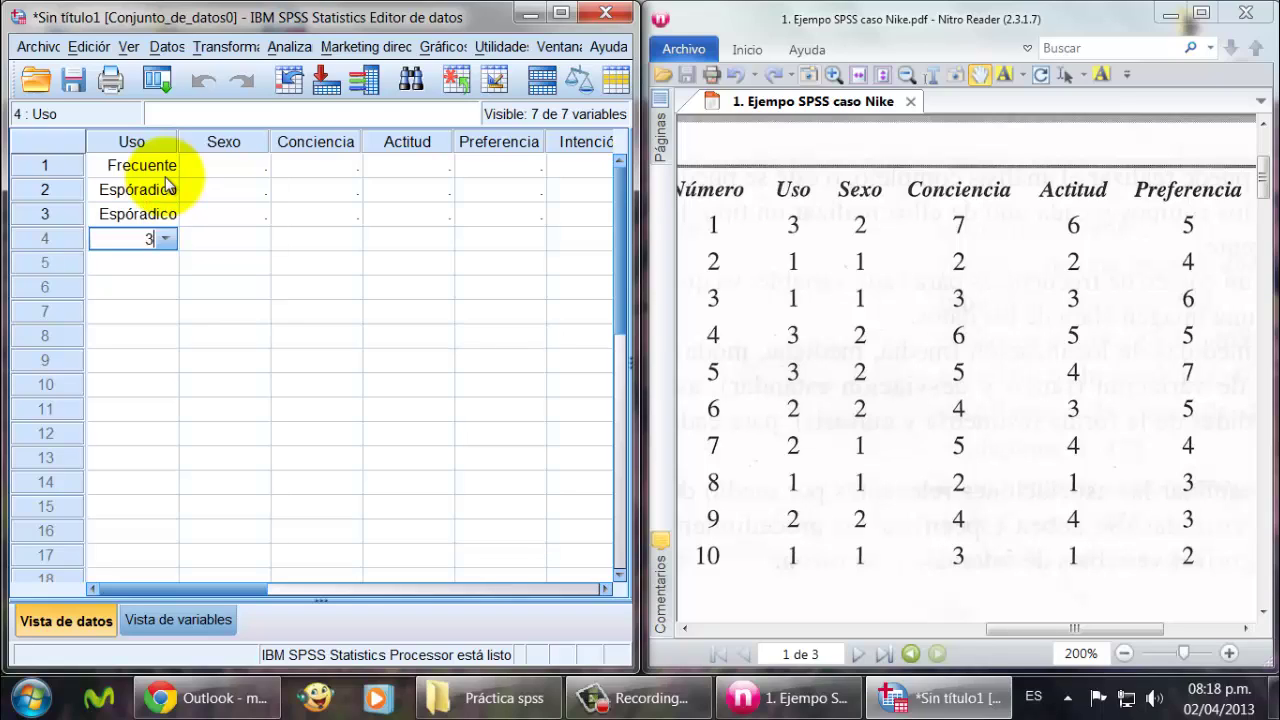
{"action": "key", "text": "Return"}
{"action": "type", "text": "3"}
{"action": "key", "text": "Return"}
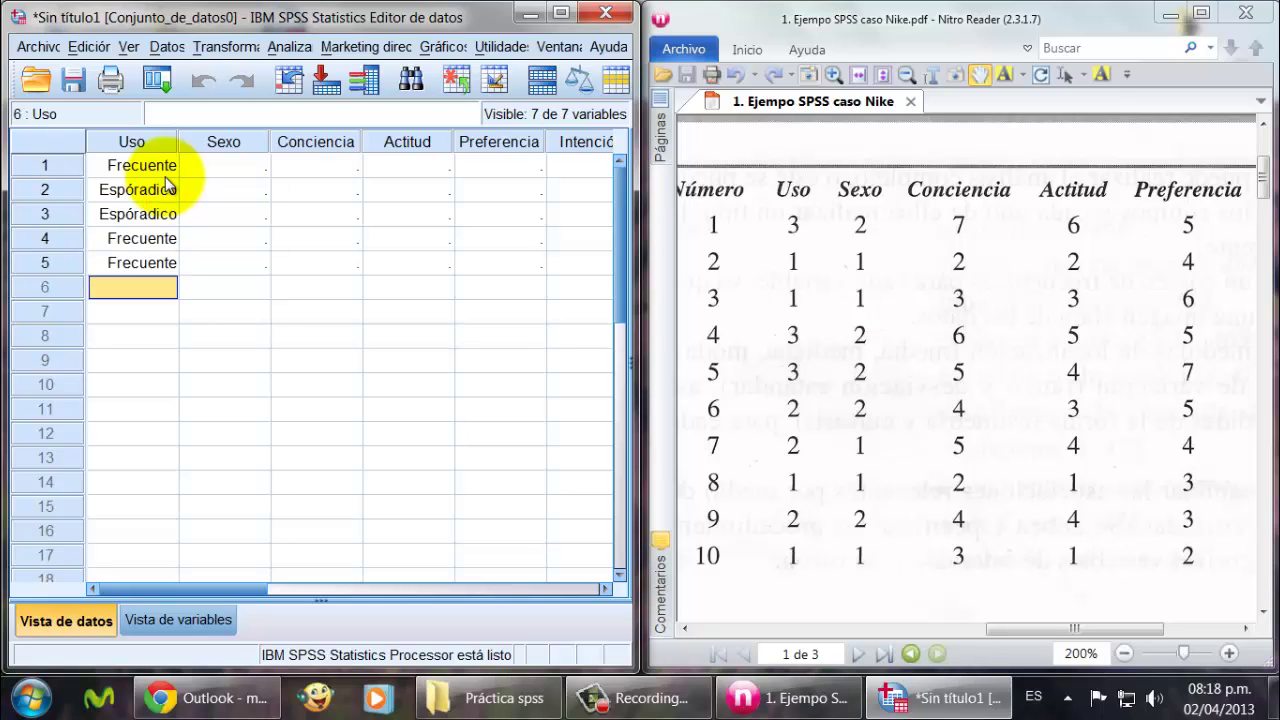
Step: Enter the Uso values 2, 2, 1, 2 and 1 for cases 6 to 10, correcting any mistyped entry
{"action": "type", "text": "2"}
{"action": "key", "text": "Return"}
{"action": "type", "text": "2"}
{"action": "key", "text": "Return"}
{"action": "type", "text": "22"}
{"action": "key", "text": "Return"}
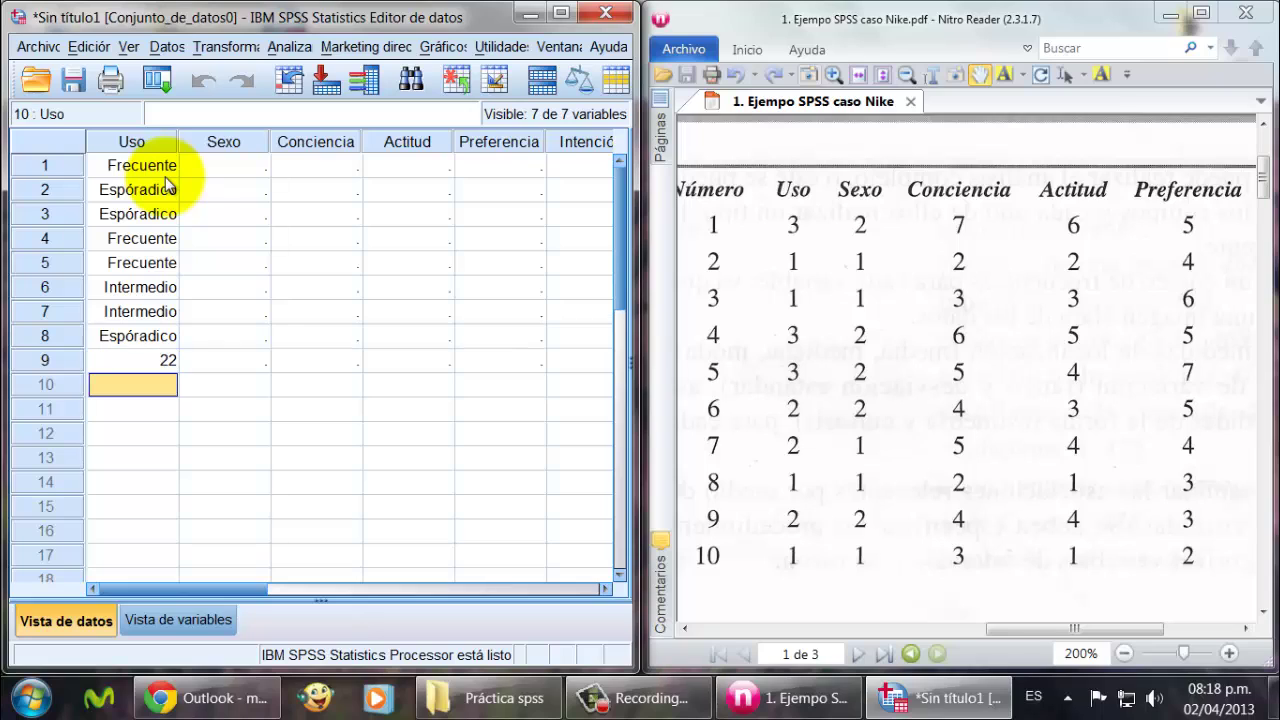
{"action": "type", "text": "1"}
{"action": "key", "text": "Return"}
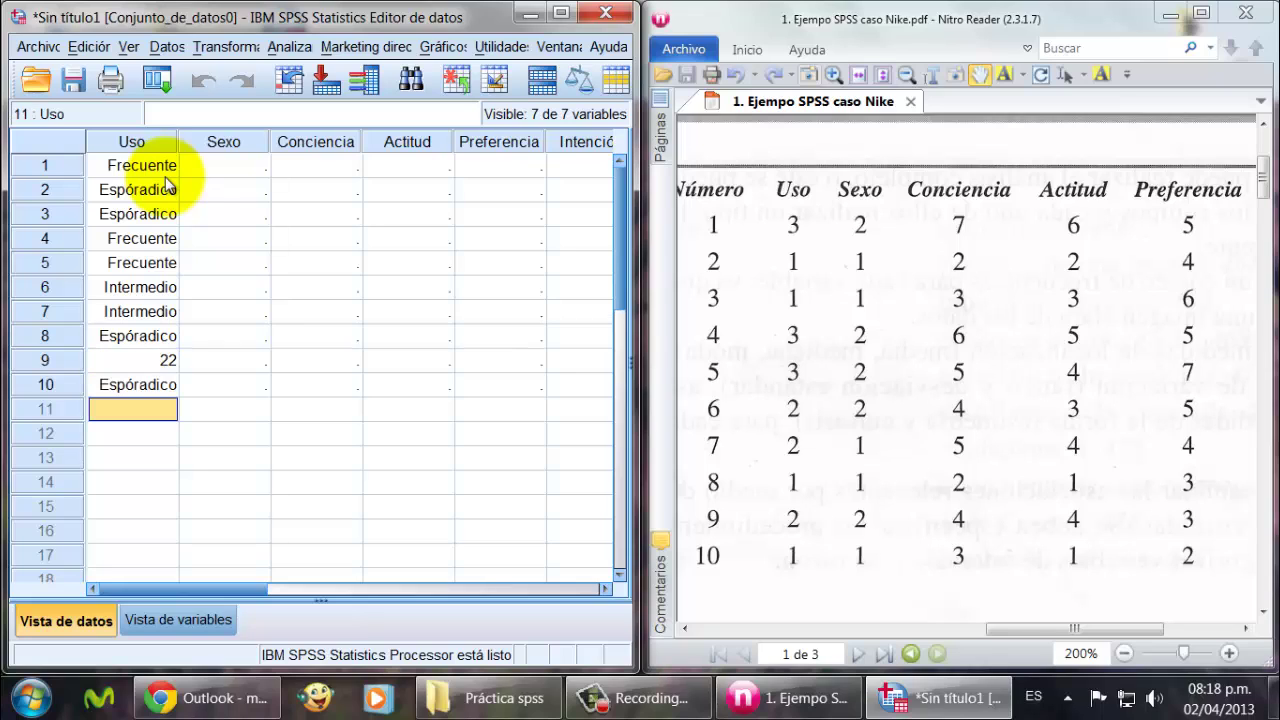
{"action": "left_click", "coordinate": [163, 358]}
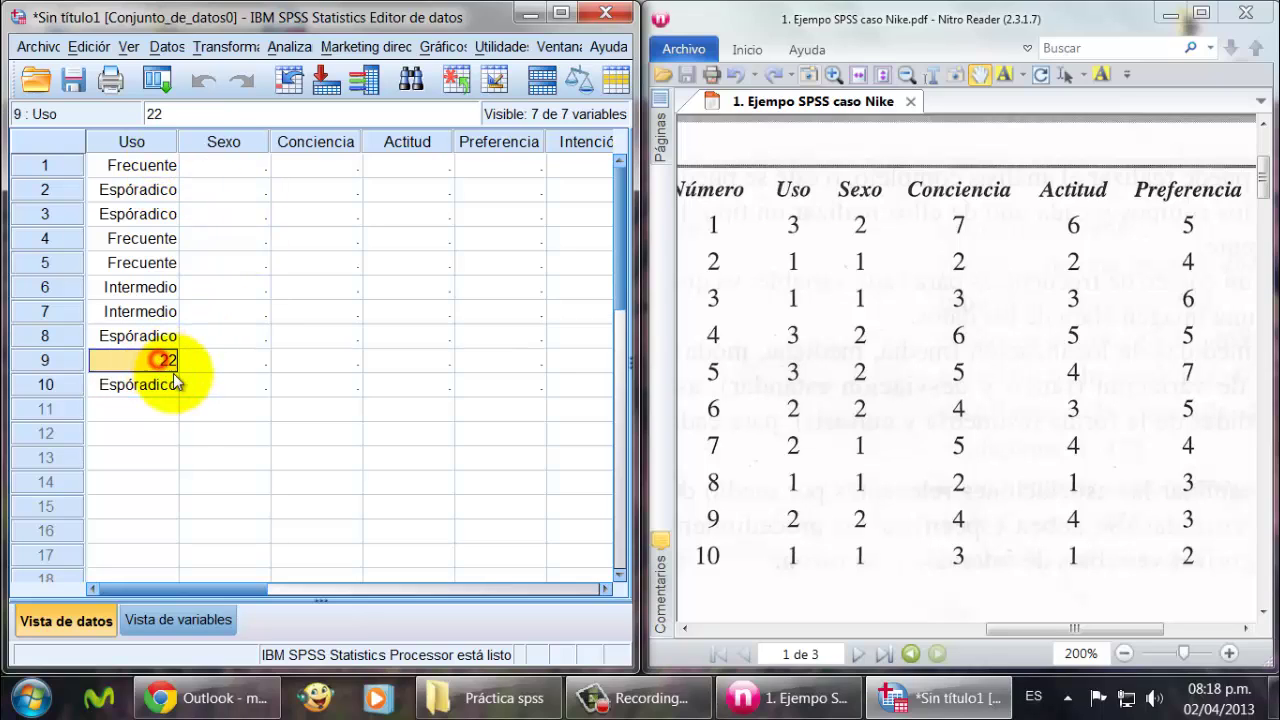
{"action": "type", "text": "2"}
{"action": "left_click", "coordinate": [177, 408]}
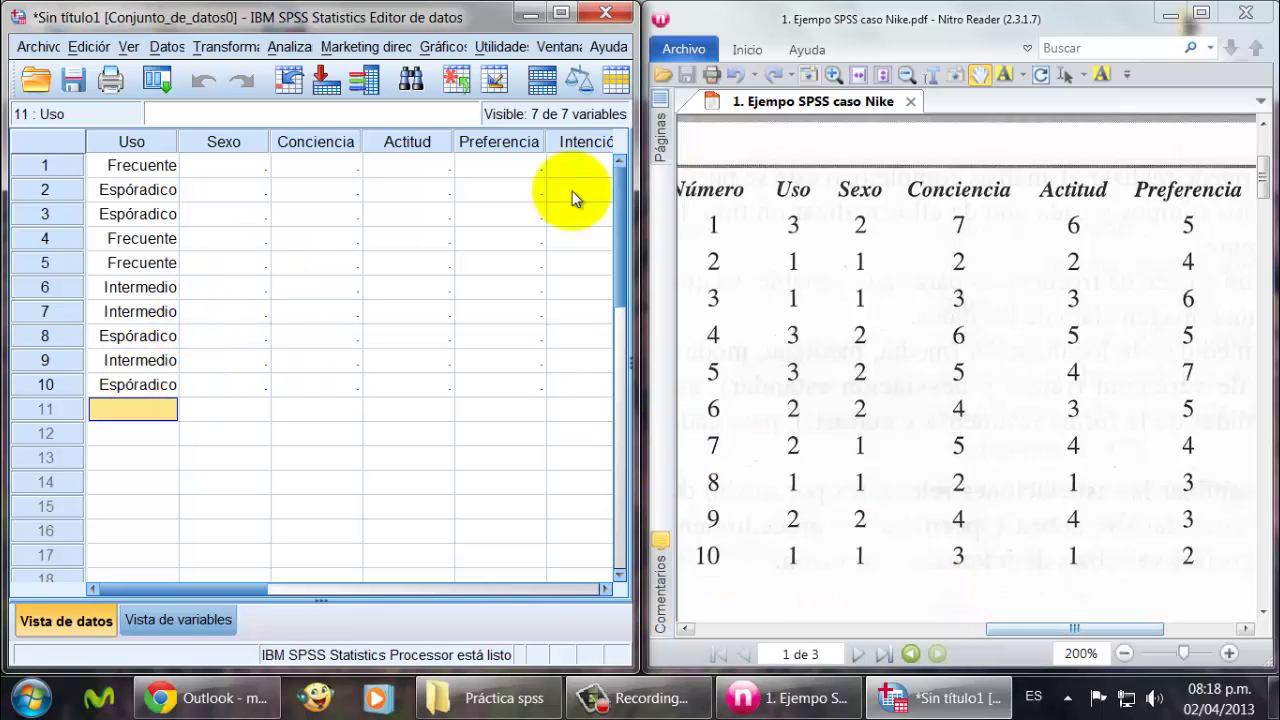
Step: Maximize the data editor, compare the Uso data as numeric codes and as value labels, and review the variable definitions
{"action": "left_click", "coordinate": [561, 14]}
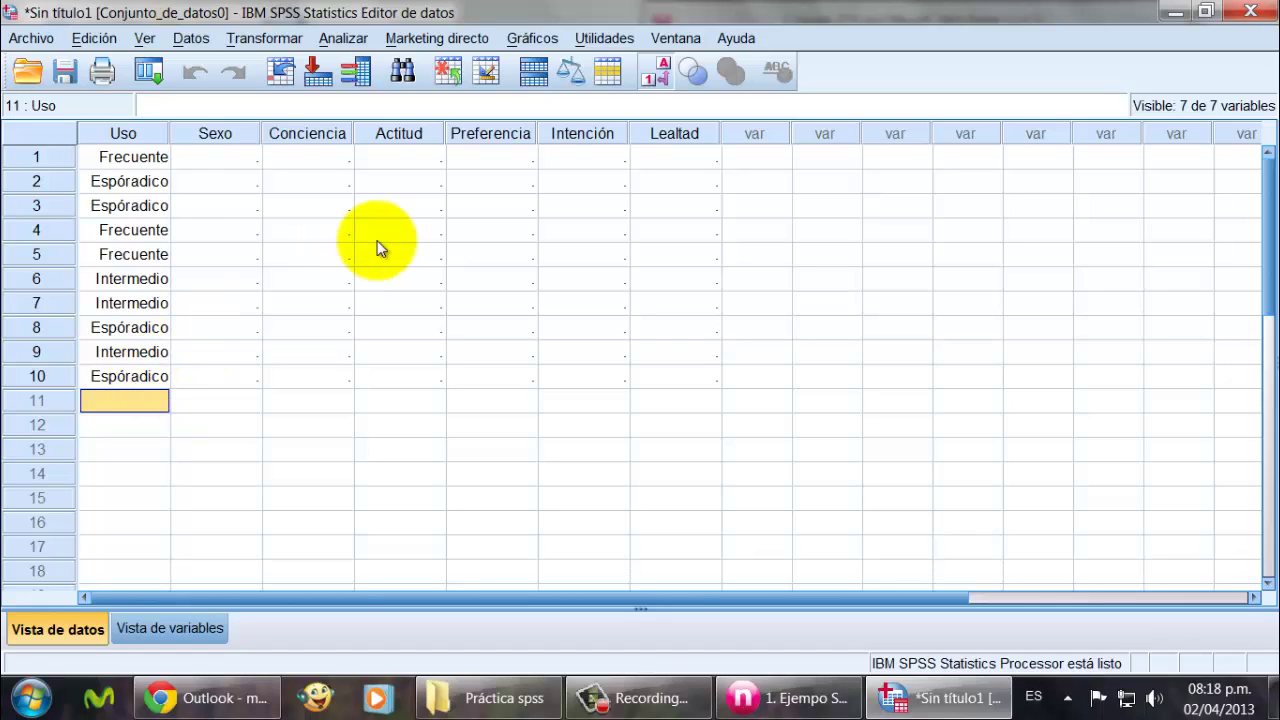
{"action": "left_click", "coordinate": [662, 80]}
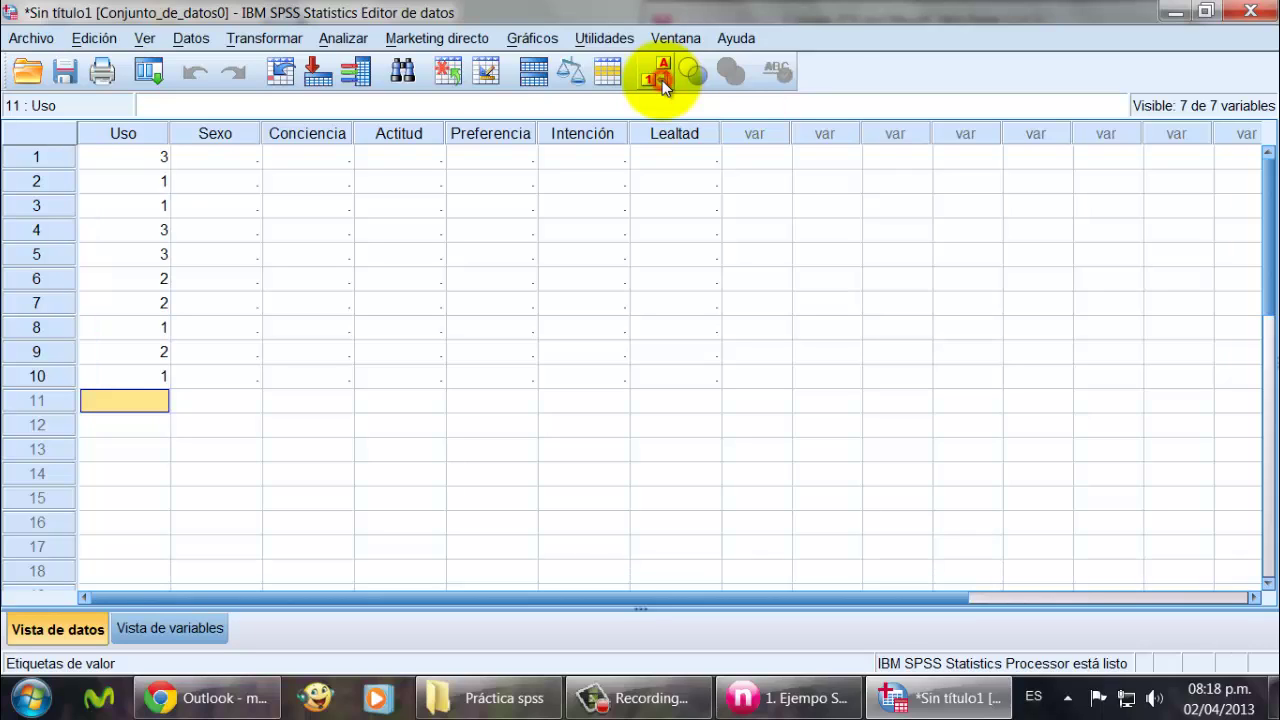
{"action": "left_click", "coordinate": [662, 80]}
{"action": "left_click", "coordinate": [662, 80]}
{"action": "left_click", "coordinate": [662, 80]}
{"action": "left_click", "coordinate": [662, 80]}
{"action": "left_click", "coordinate": [662, 80]}
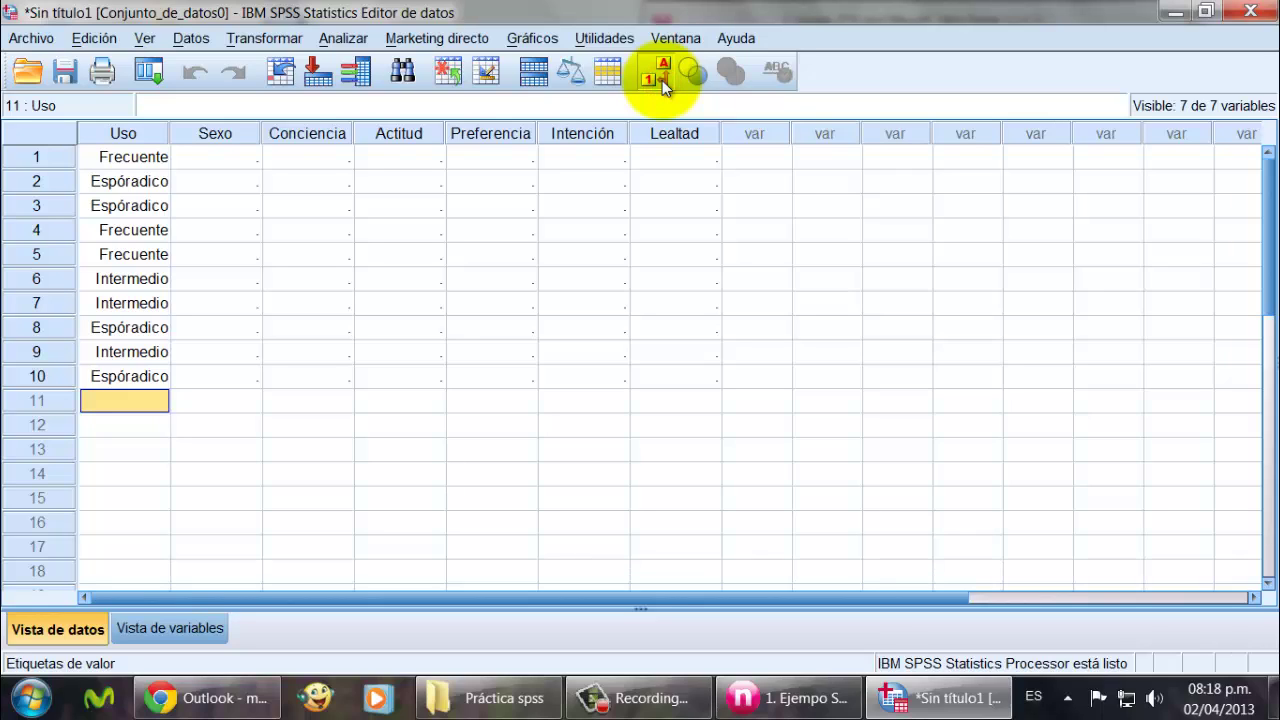
{"action": "left_click", "coordinate": [165, 630]}
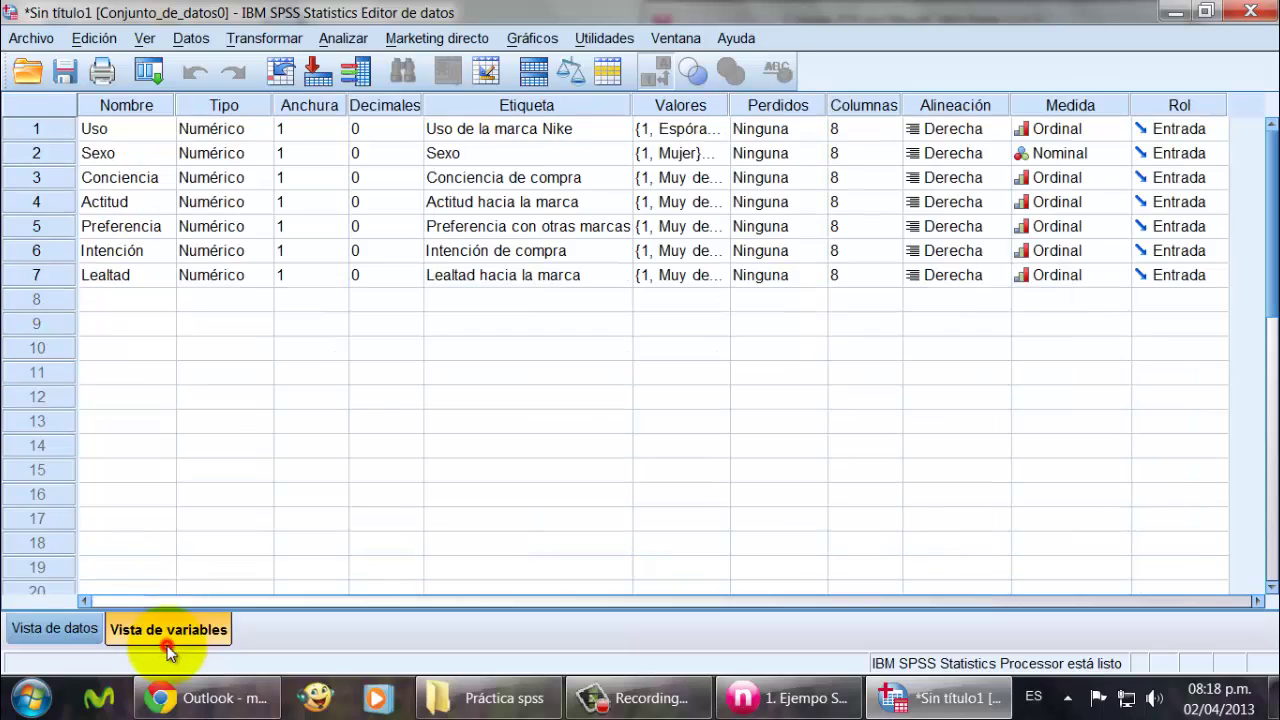
{"action": "left_click", "coordinate": [72, 629]}
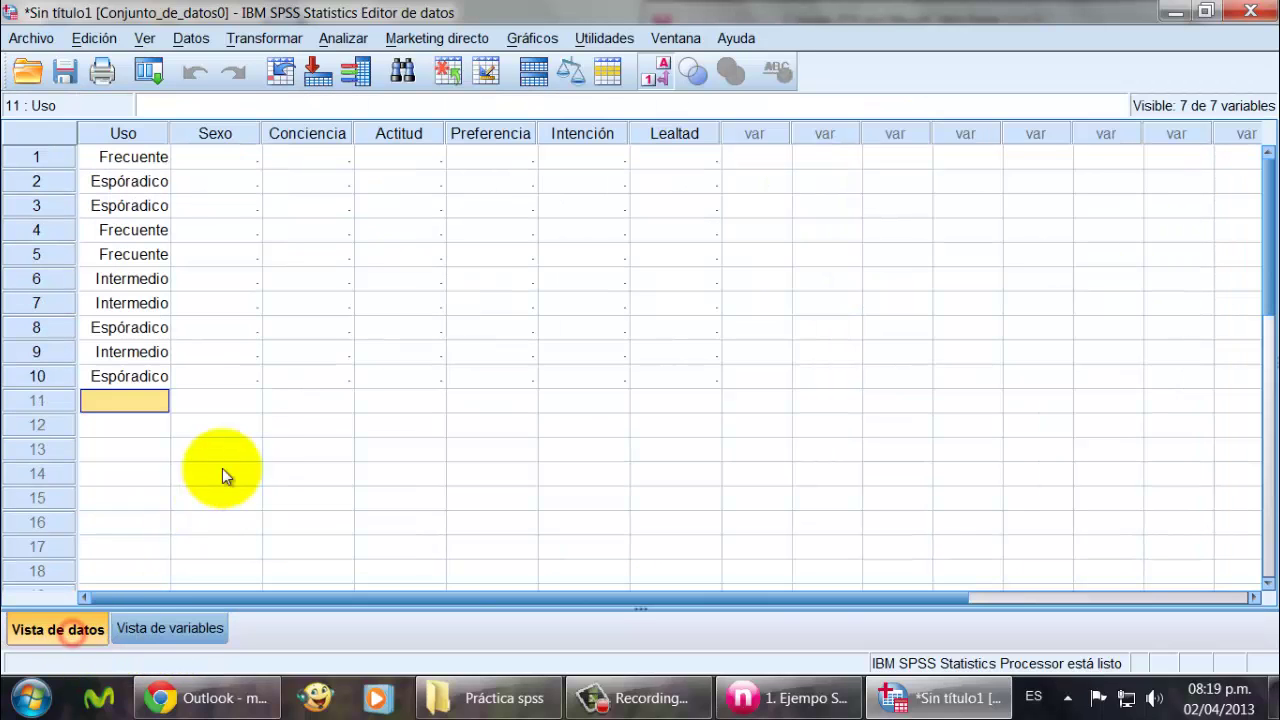
Step: Show the data editor beside the Nike PDF and bring the start of the page 2 case table into view
{"action": "left_click", "coordinate": [145, 378]}
{"action": "double_click", "coordinate": [808, 14]}
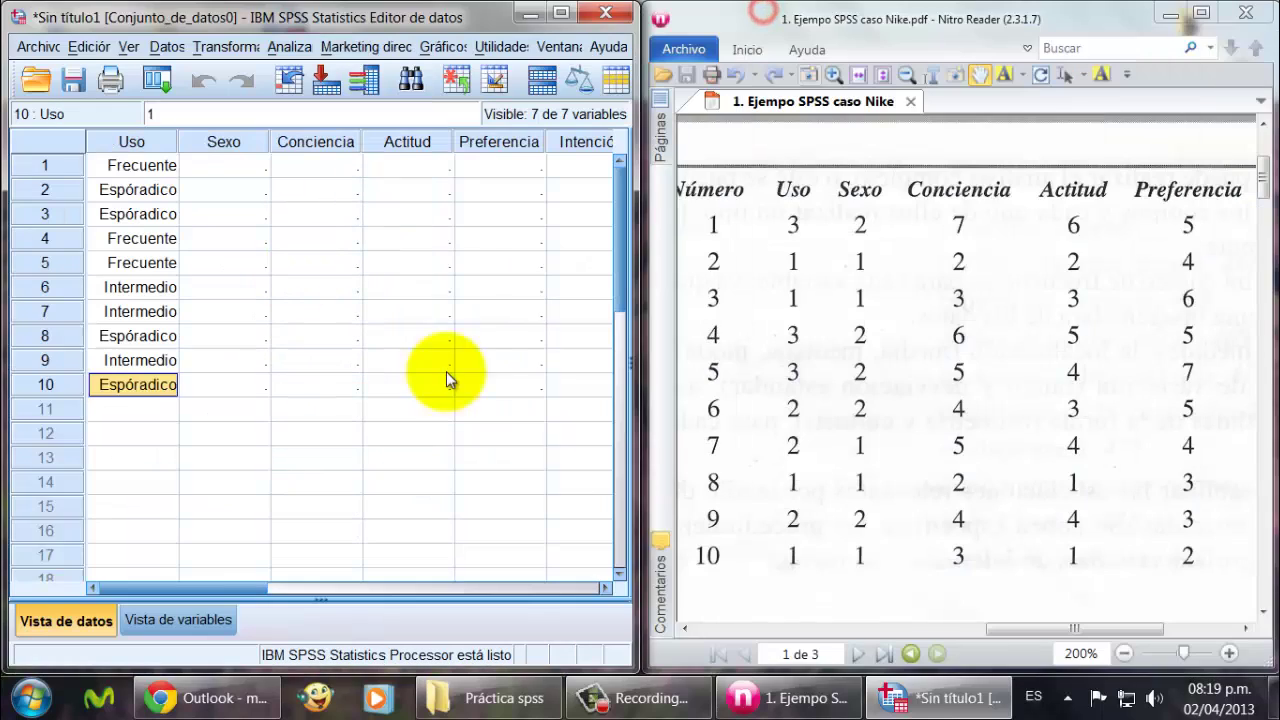
{"action": "scroll", "coordinate": [756, 470], "scroll_direction": "down", "scroll_amount": 10}
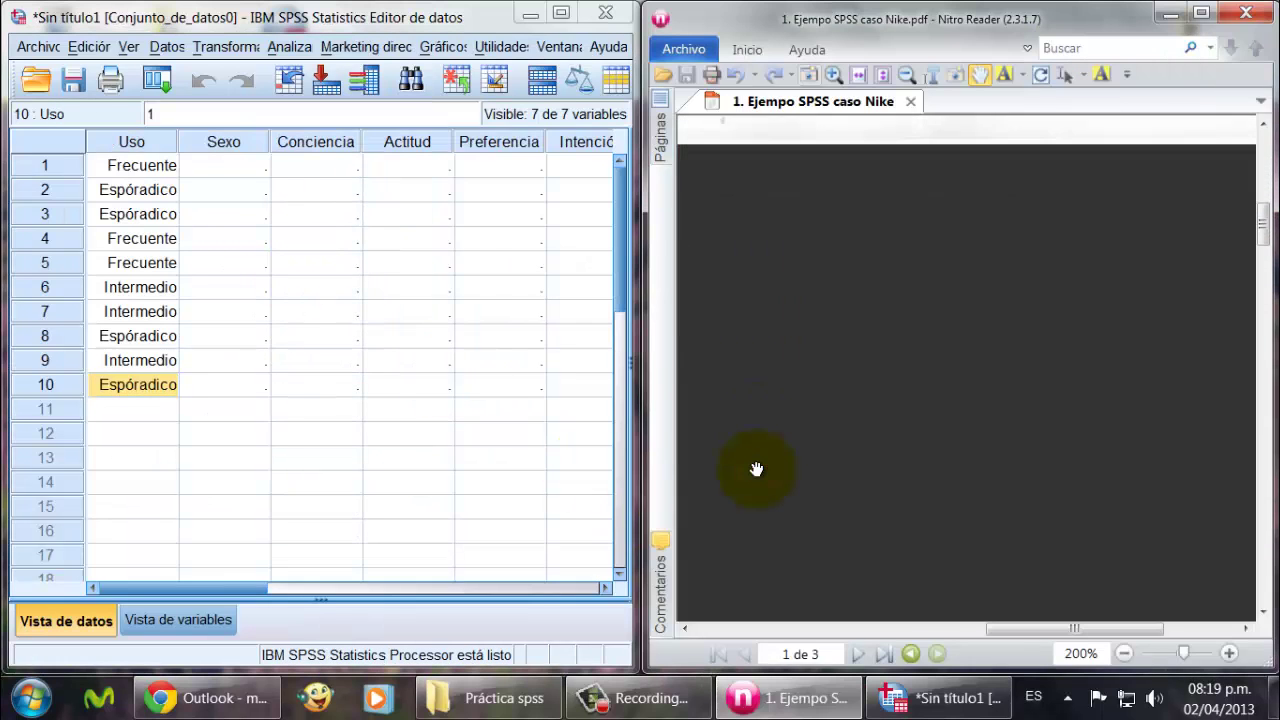
{"action": "scroll", "coordinate": [821, 576], "scroll_direction": "down", "scroll_amount": 3}
{"action": "left_click_drag", "start_coordinate": [1071, 631], "coordinate": [983, 631]}
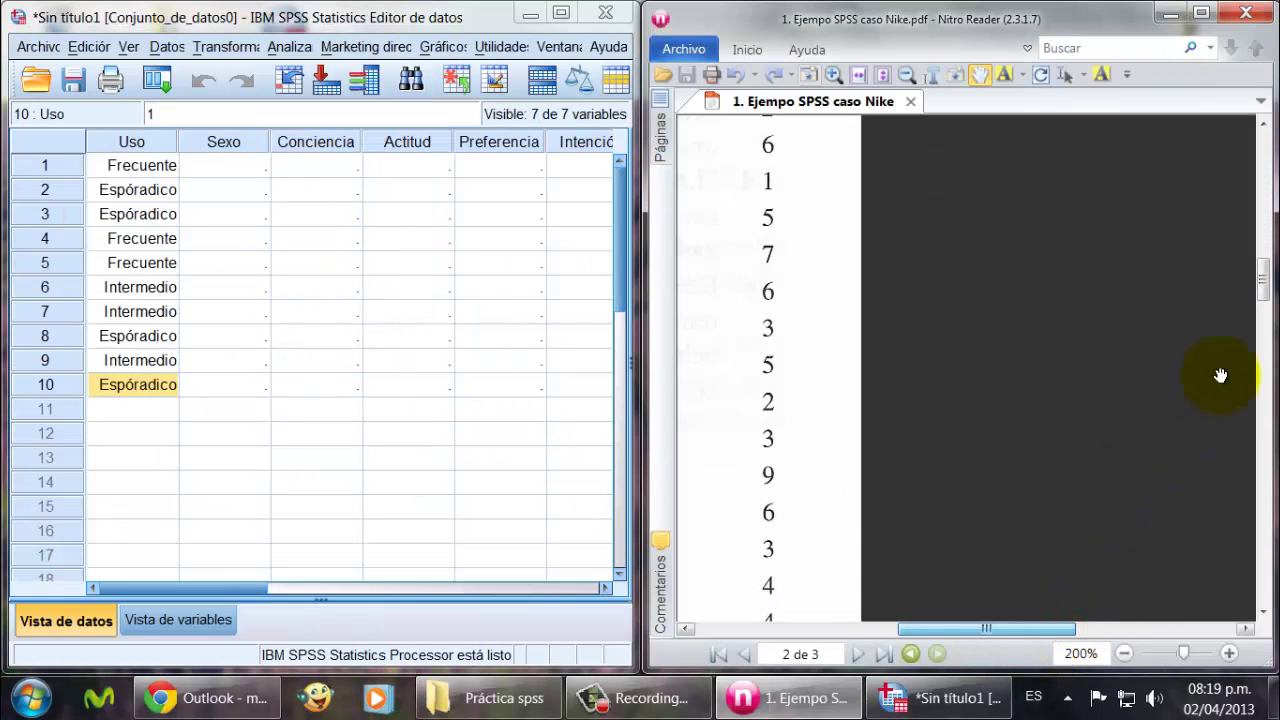
{"action": "left_click_drag", "start_coordinate": [907, 621], "coordinate": [759, 622]}
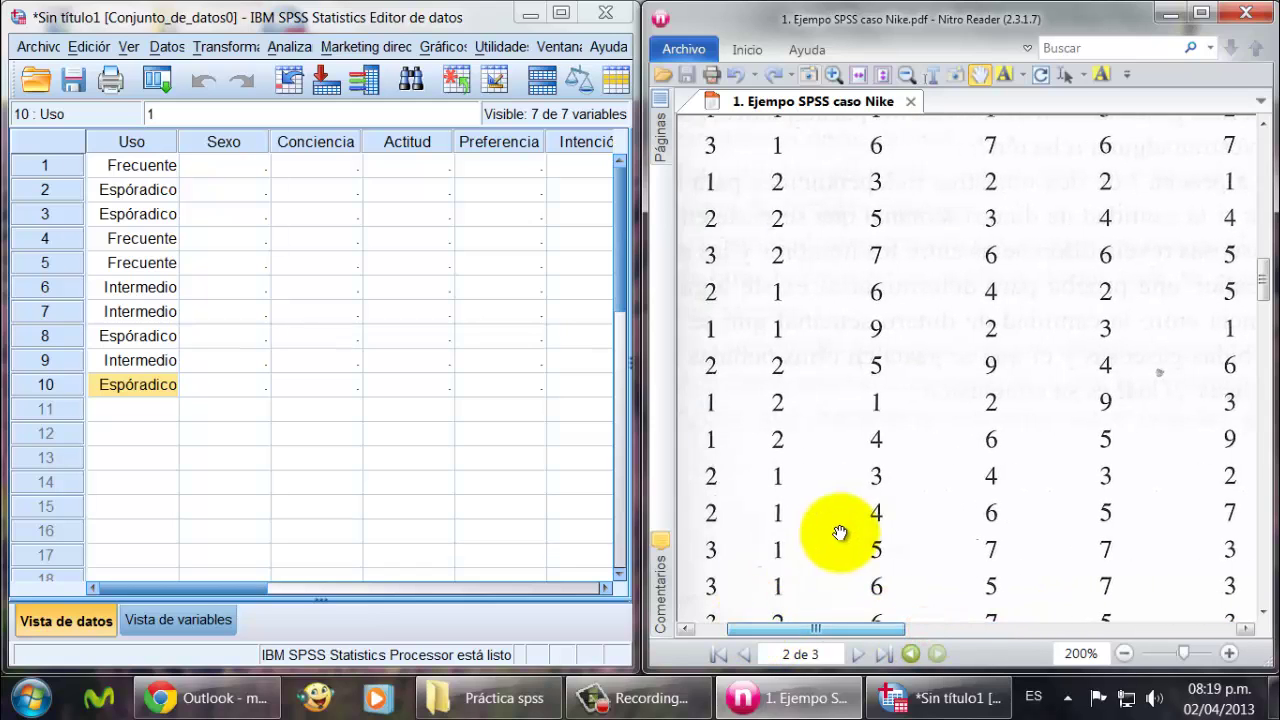
{"action": "scroll", "coordinate": [843, 531], "scroll_direction": "up", "scroll_amount": 5}
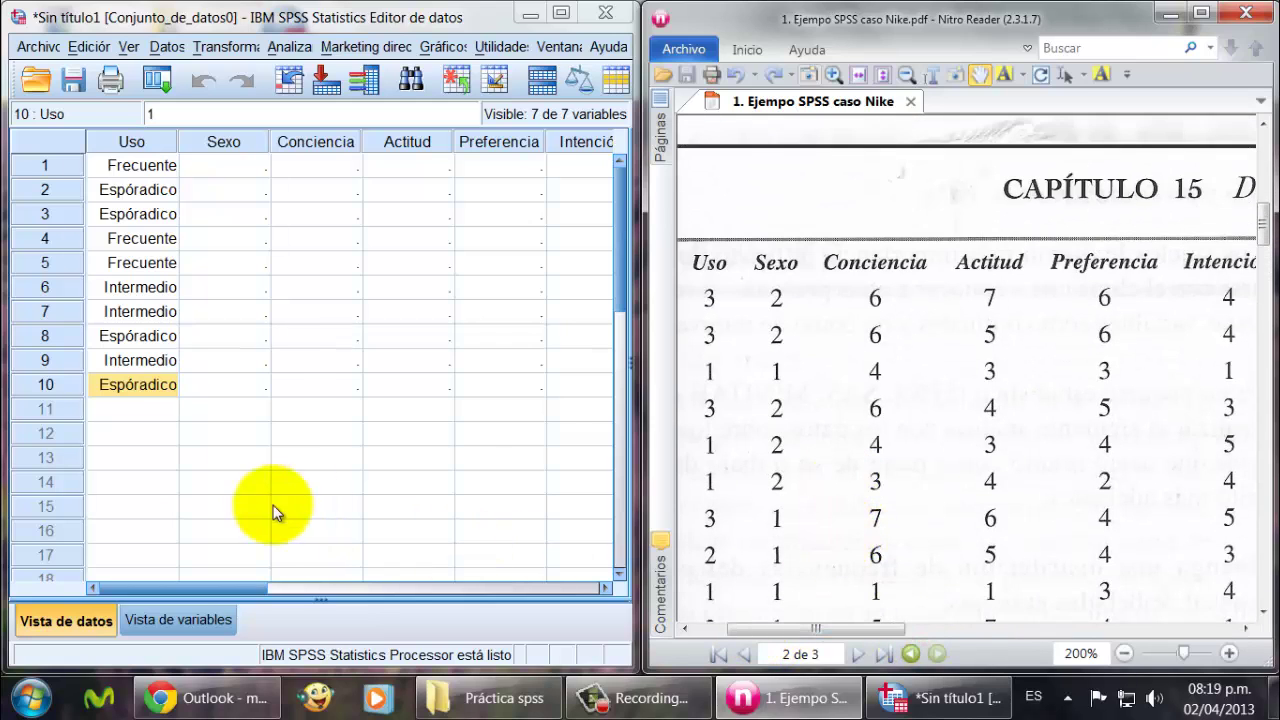
Step: Enter 2 as the Uso value for case 11 and display the data as numeric codes instead of value labels
{"action": "left_click", "coordinate": [136, 410]}
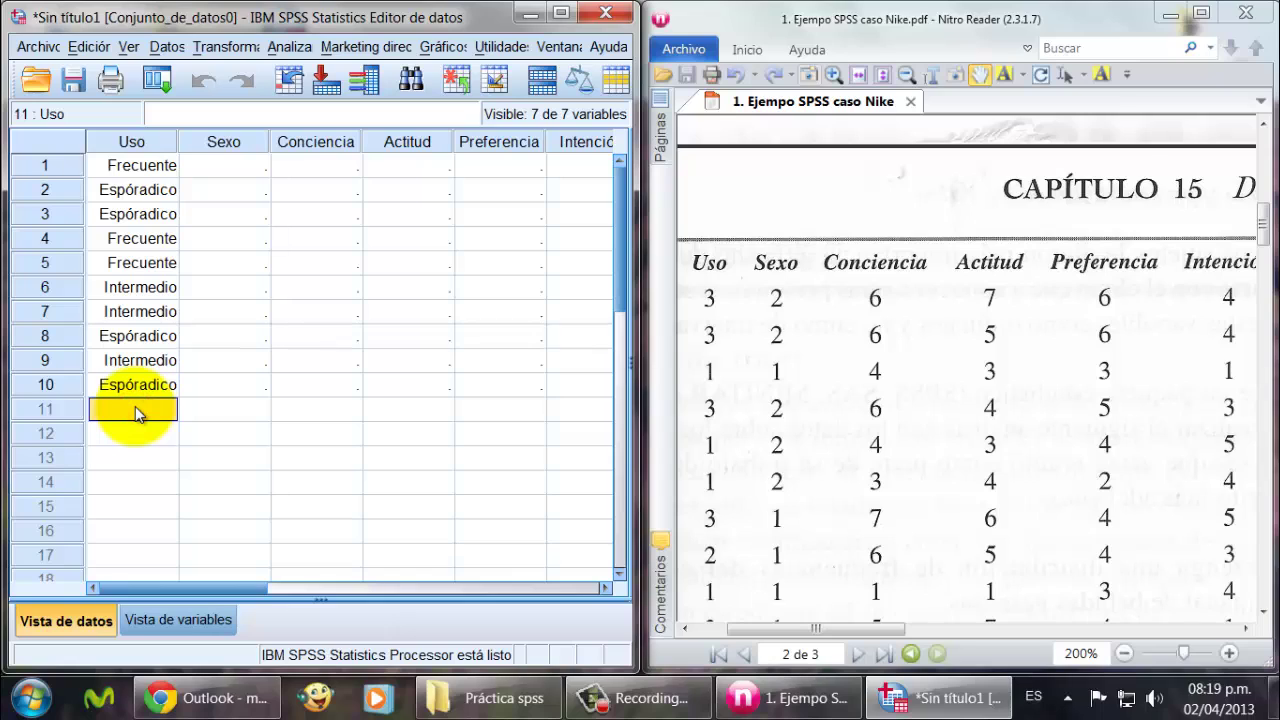
{"action": "type", "text": "2"}
{"action": "left_click", "coordinate": [563, 14]}
{"action": "left_click", "coordinate": [690, 73]}
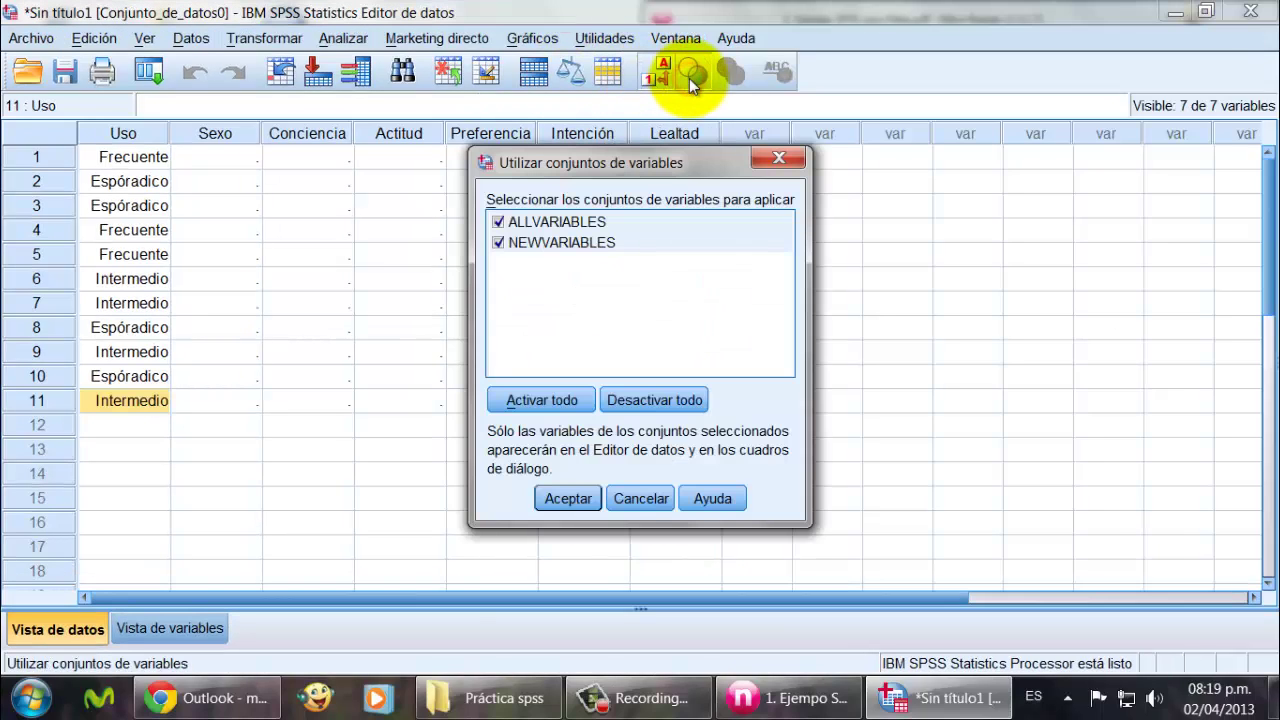
{"action": "left_click", "coordinate": [640, 499]}
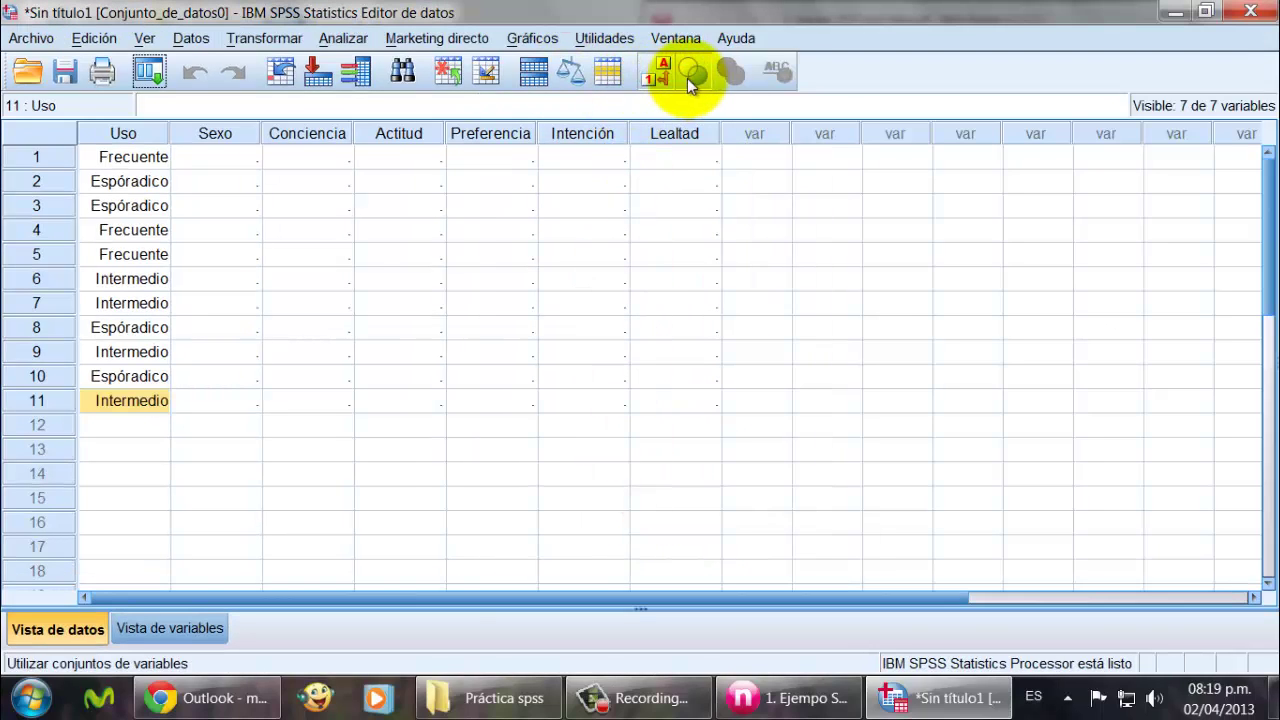
{"action": "left_click", "coordinate": [660, 74]}
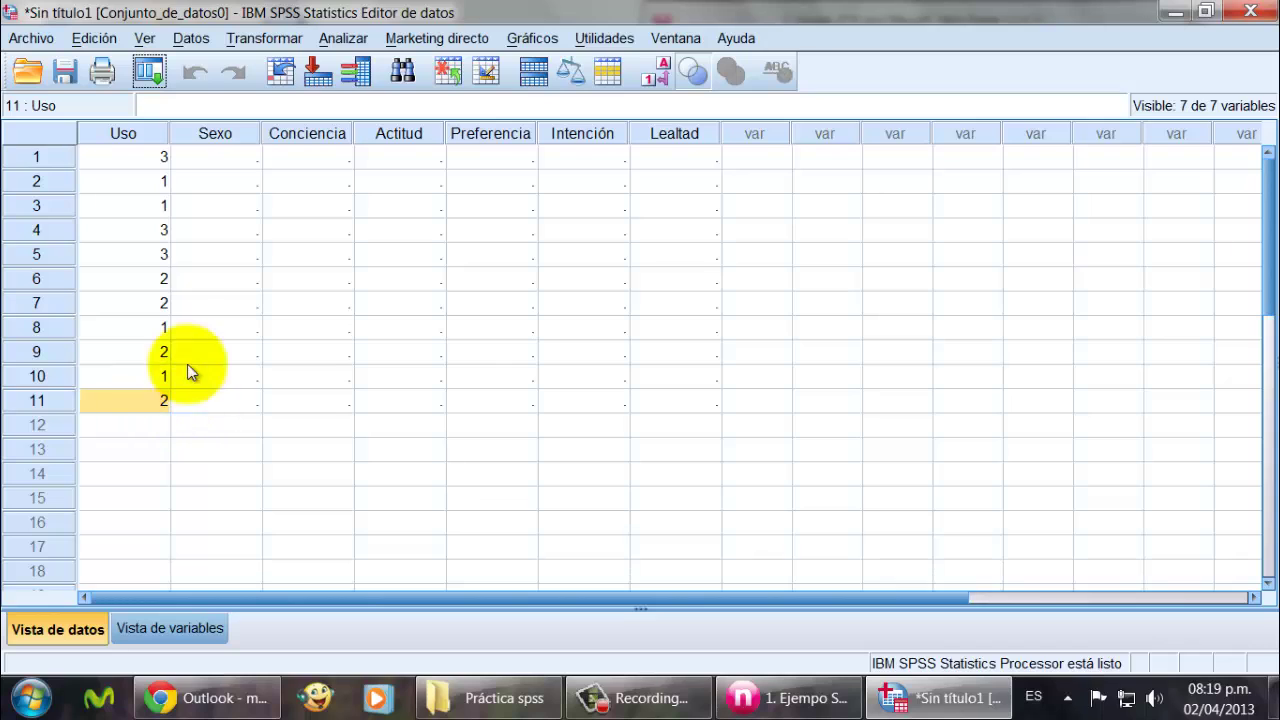
{"action": "double_click", "coordinate": [588, 8]}
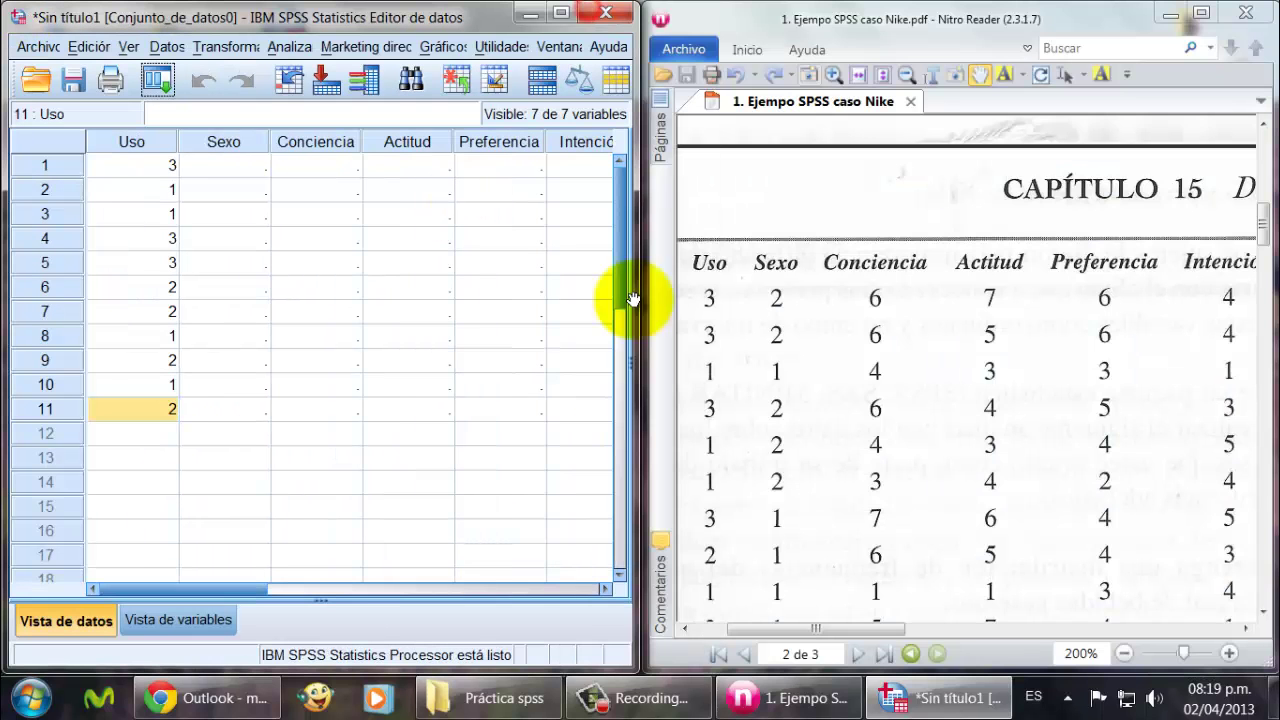
Step: Enter the Uso values 2, 1, 2 and 2 for cases 12 to 15
{"action": "left_click", "coordinate": [147, 430]}
{"action": "type", "text": "2"}
{"action": "key", "text": "Return"}
{"action": "type", "text": "1"}
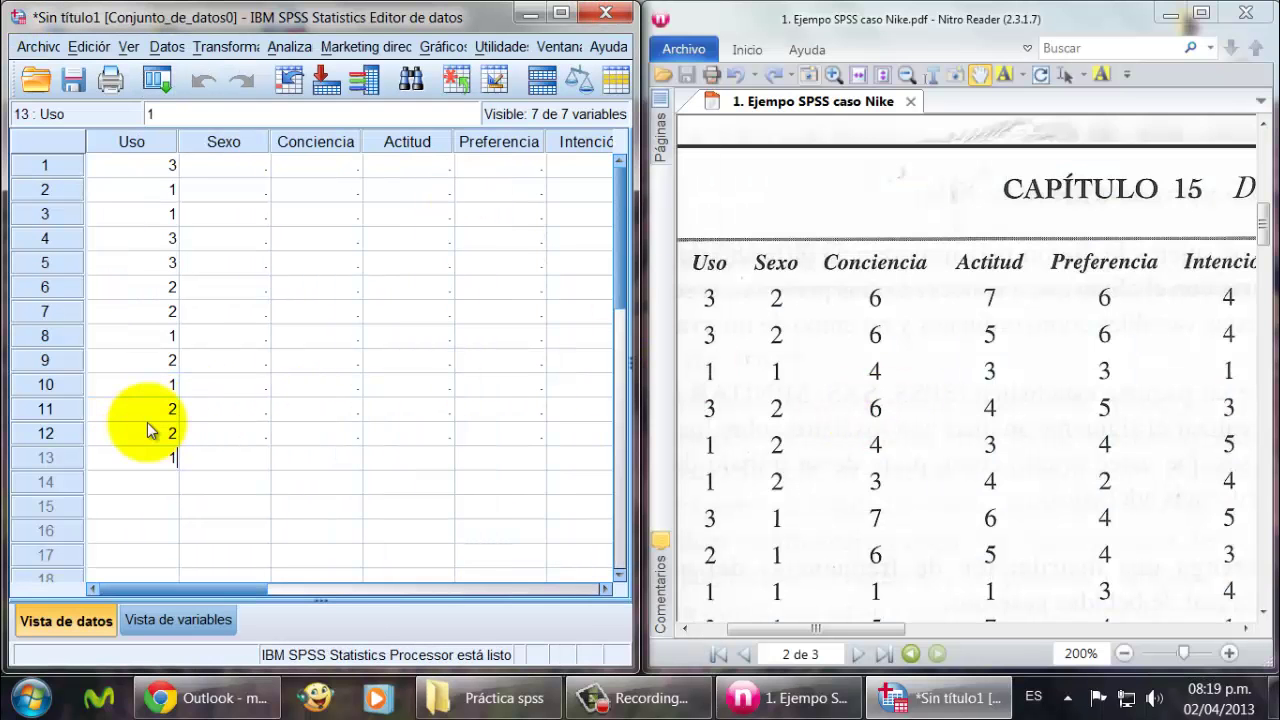
{"action": "key", "text": "Return"}
{"action": "type", "text": "2"}
{"action": "key", "text": "Return"}
{"action": "type", "text": "2"}
{"action": "key", "text": "Return"}
Step: Enter the Uso values 2, 1, 1 and 1 for cases 16 to 19
{"action": "type", "text": "2"}
{"action": "key", "text": "Return"}
{"action": "type", "text": "1"}
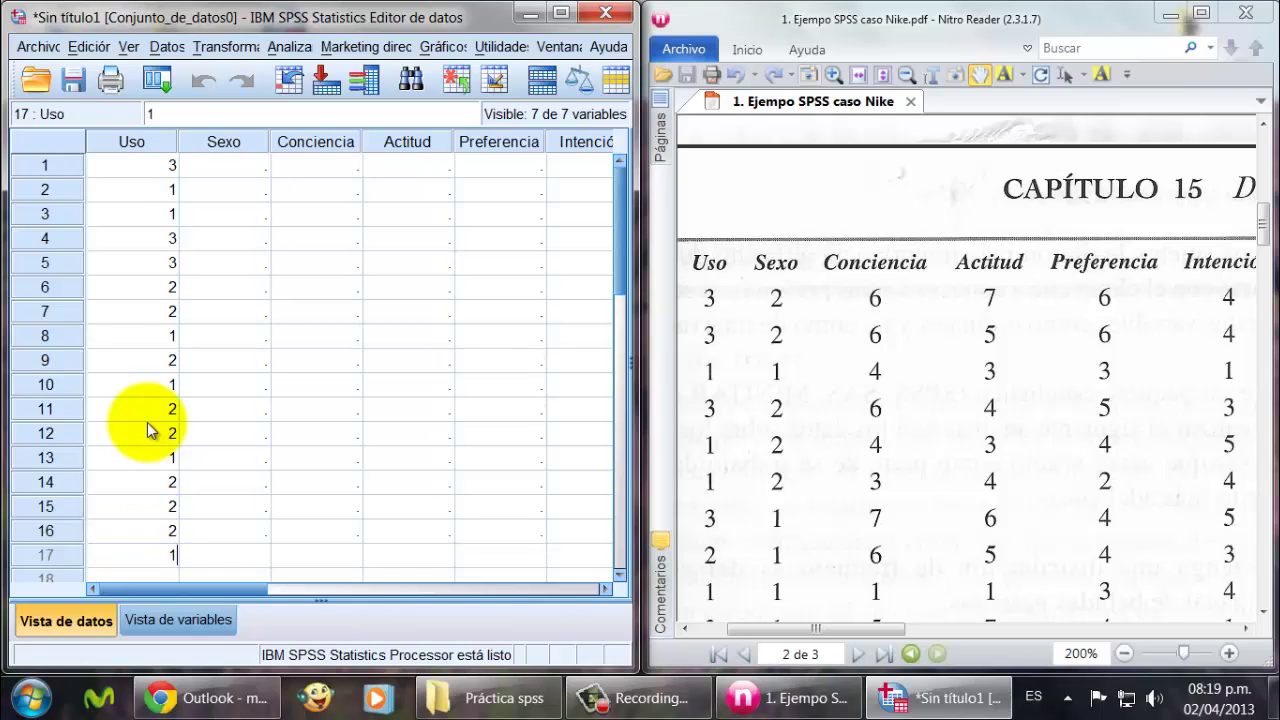
{"action": "key", "text": "Return"}
{"action": "type", "text": "1"}
{"action": "key", "text": "Return"}
{"action": "type", "text": "1"}
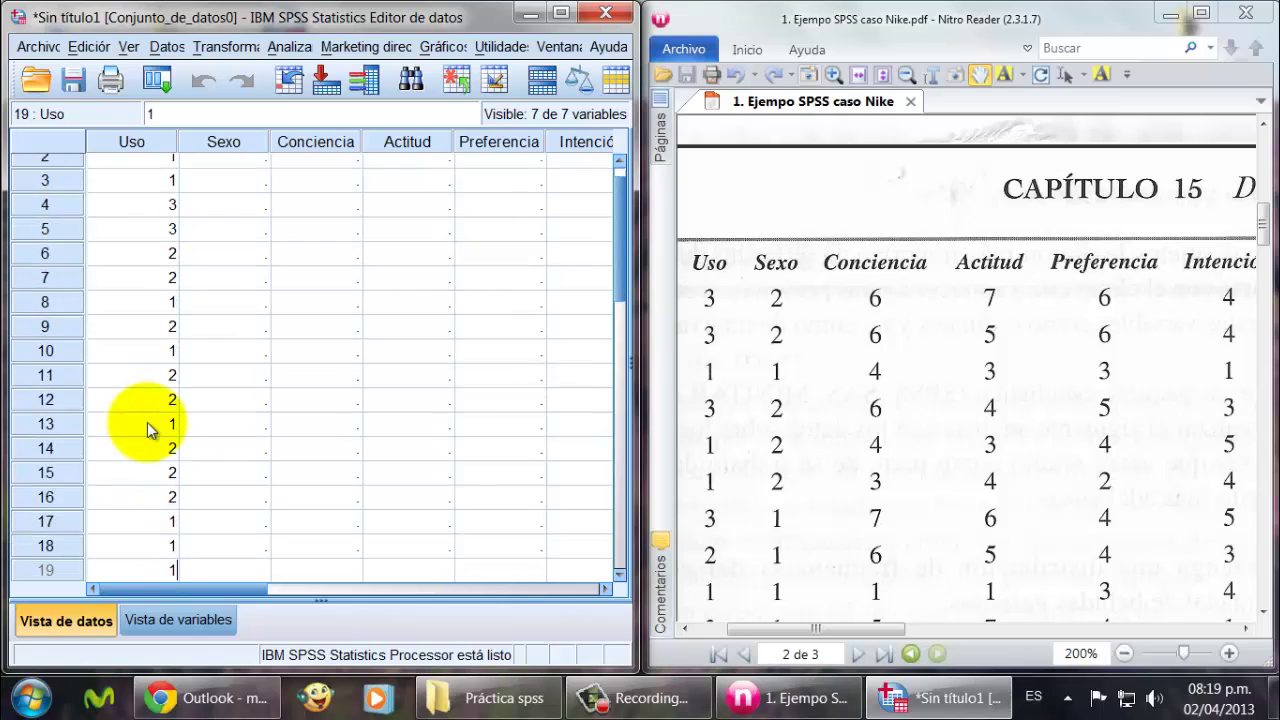
Step: Check the entries against the PDF table and clear the Uso values of cases 11 to 19
{"action": "left_click", "coordinate": [772, 582]}
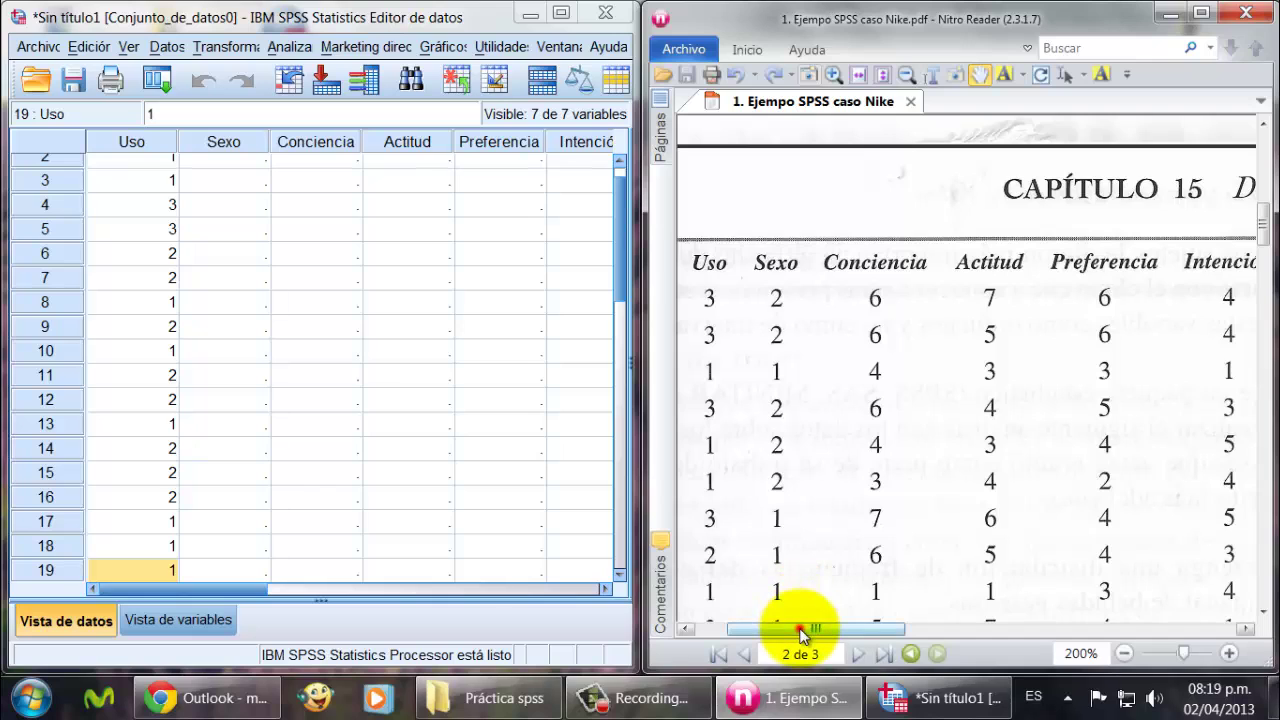
{"action": "left_click_drag", "start_coordinate": [803, 632], "coordinate": [793, 636]}
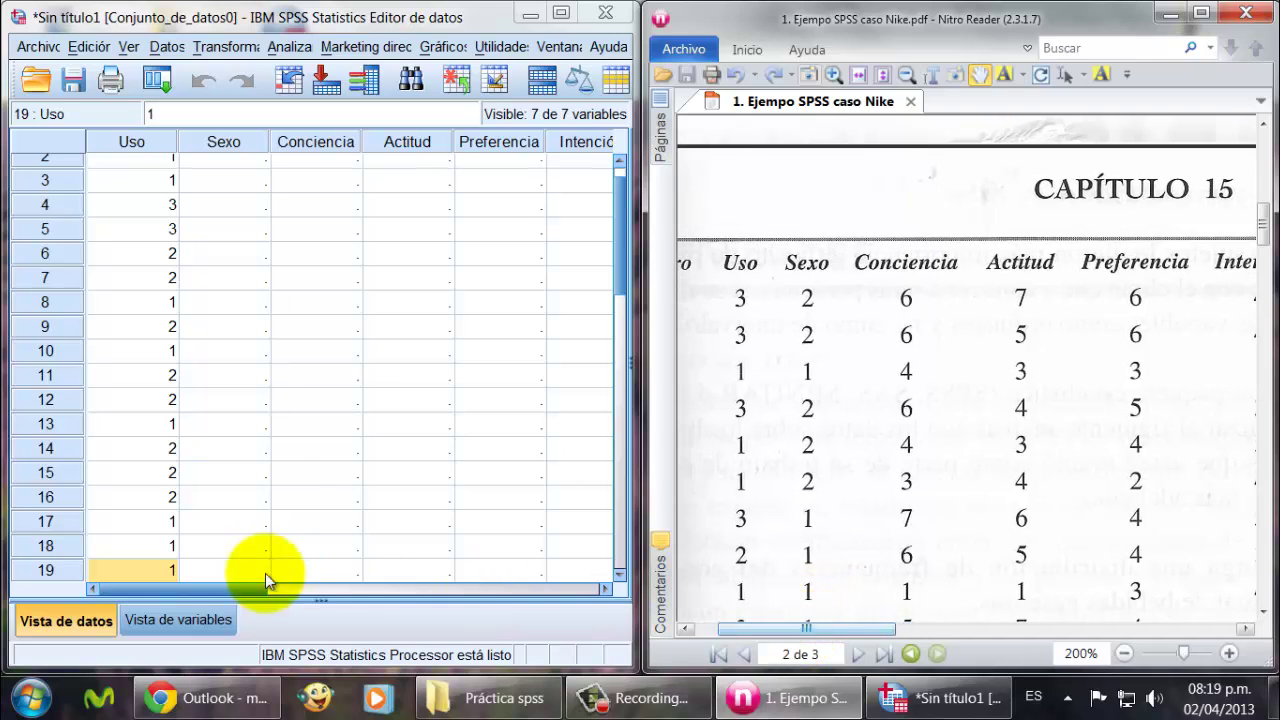
{"action": "left_click_drag", "start_coordinate": [171, 569], "coordinate": [172, 376]}
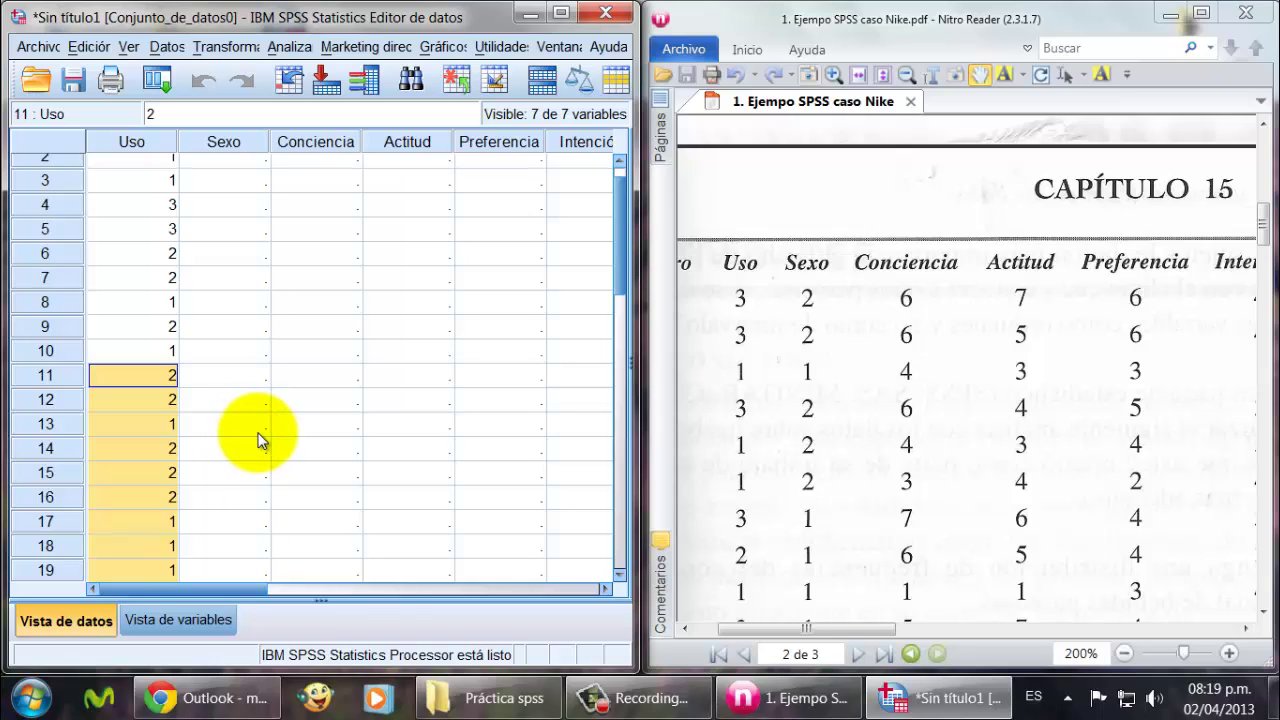
{"action": "key", "text": "Delete"}
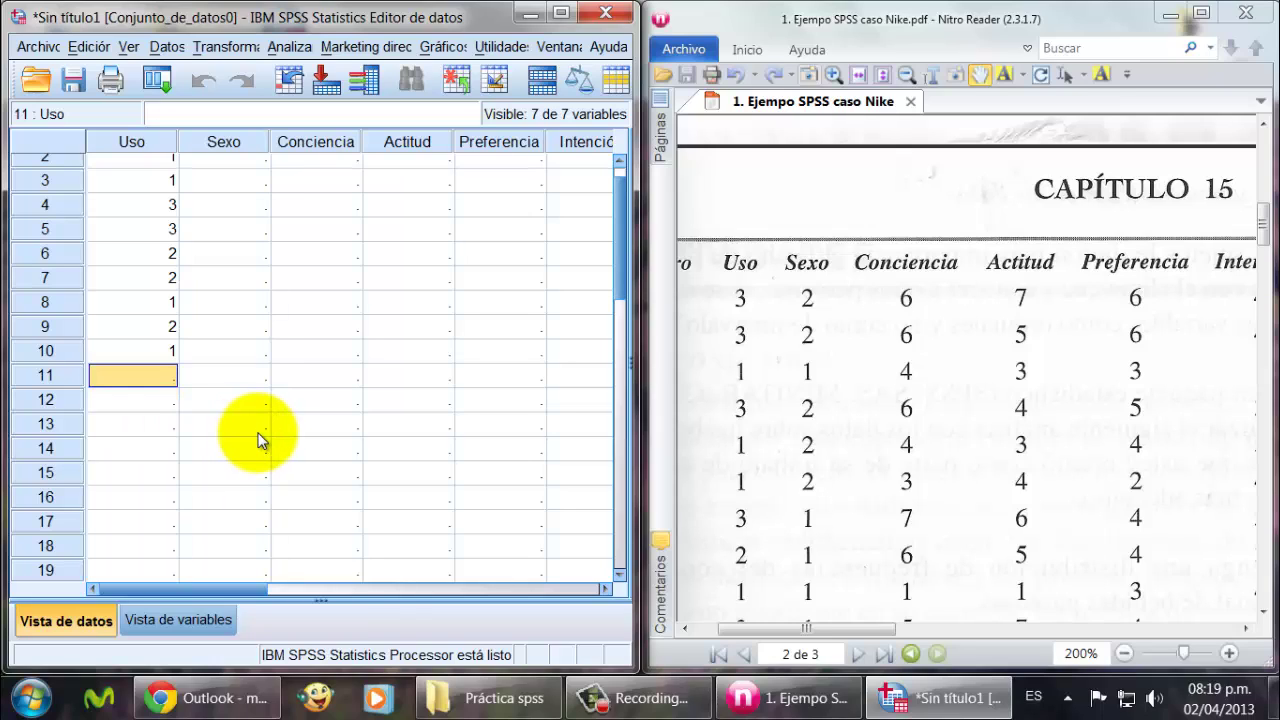
Step: Locate case 11 in the PDF by its case number and enter the Uso value 3 for both cases 11 and 12
{"action": "left_click", "coordinate": [878, 632]}
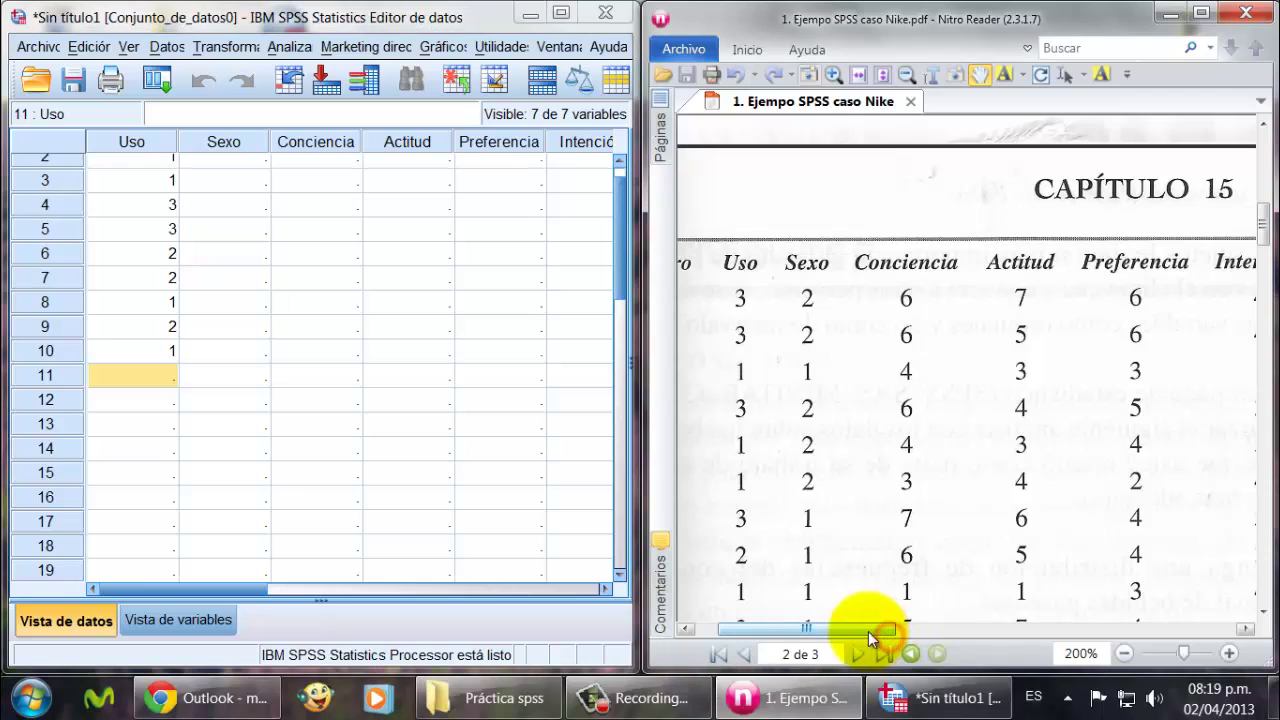
{"action": "left_click_drag", "start_coordinate": [868, 631], "coordinate": [844, 626]}
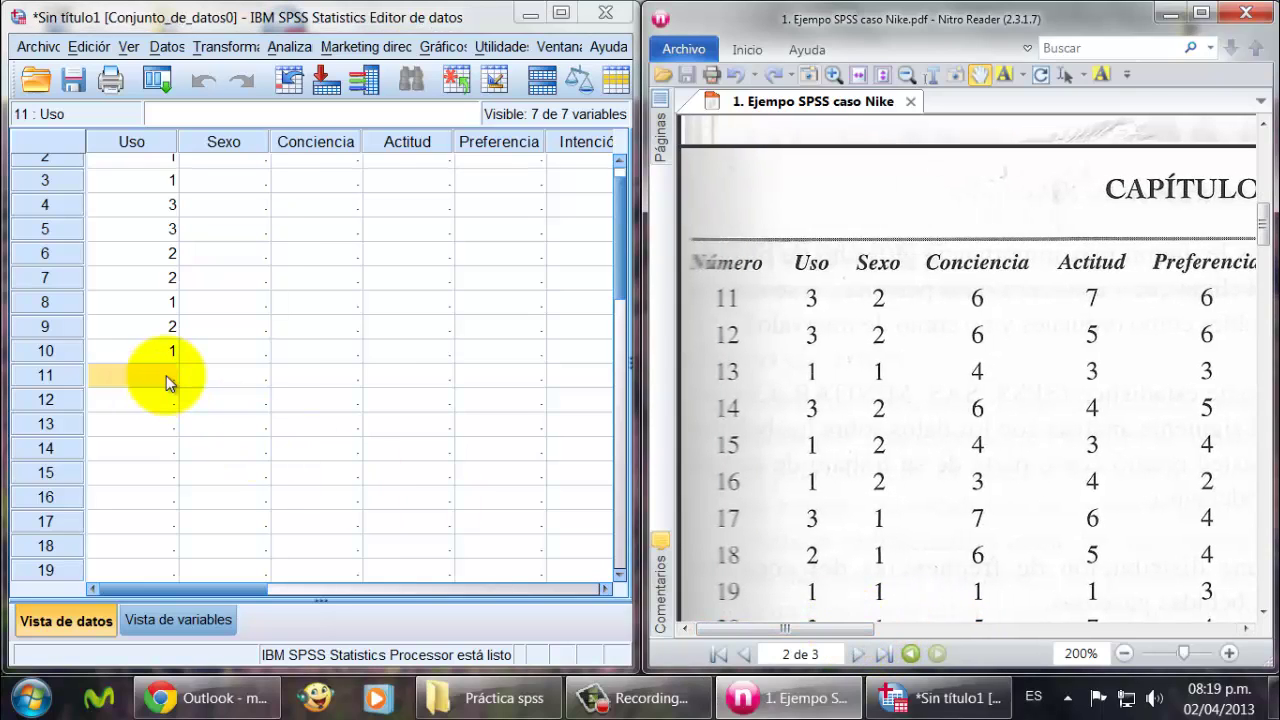
{"action": "scroll", "coordinate": [166, 375], "scroll_direction": "down", "scroll_amount": 8}
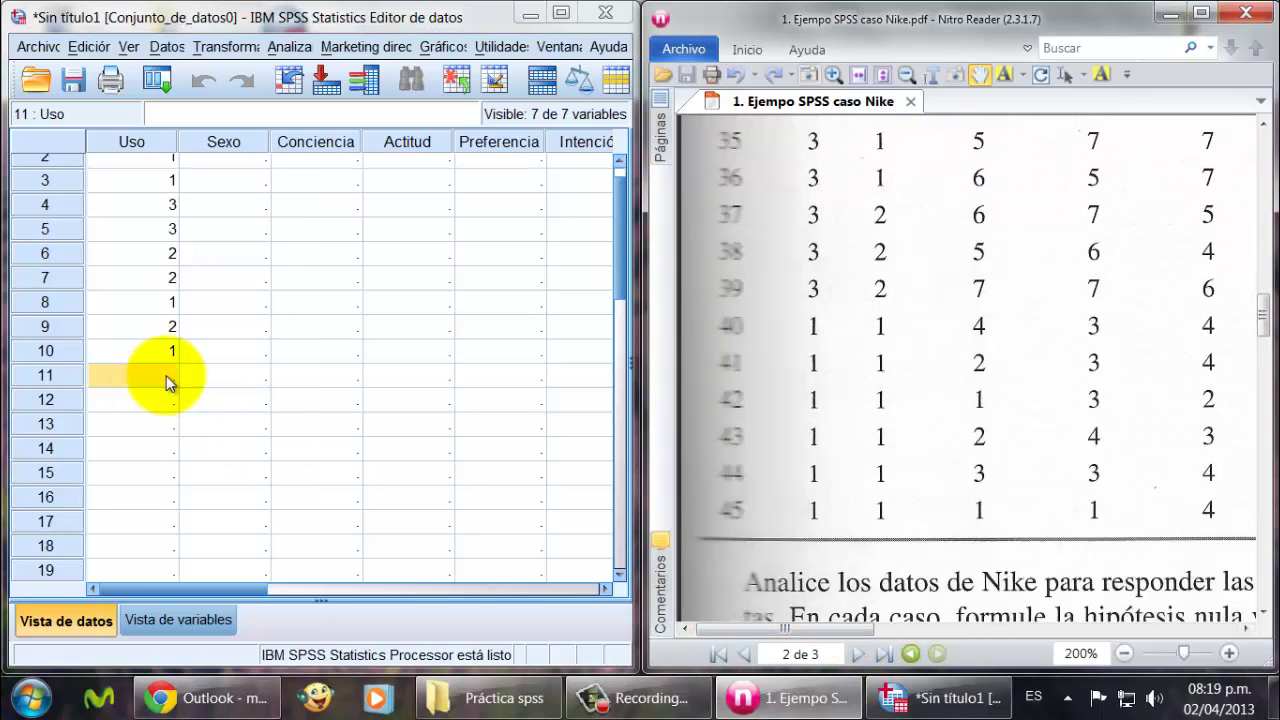
{"action": "scroll", "coordinate": [810, 300], "scroll_direction": "up", "scroll_amount": 8}
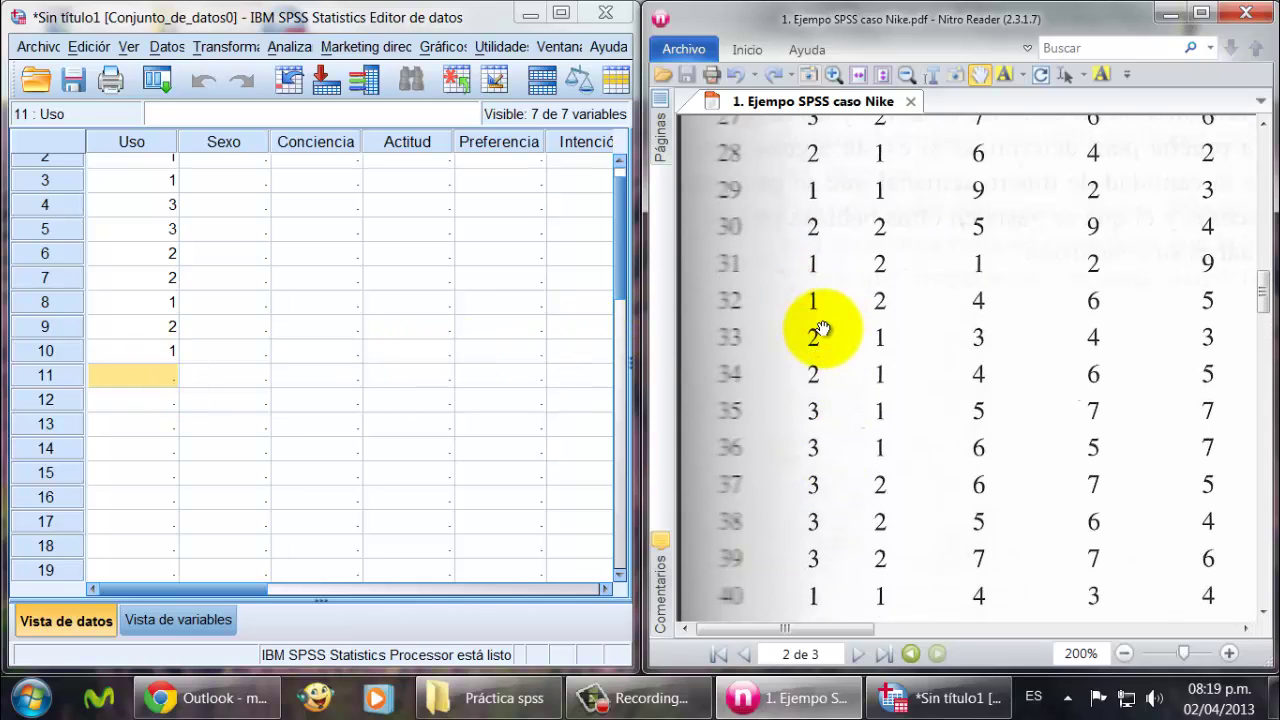
{"action": "scroll", "coordinate": [820, 335], "scroll_direction": "up", "scroll_amount": 2}
{"action": "scroll", "coordinate": [815, 330], "scroll_direction": "down", "scroll_amount": 3}
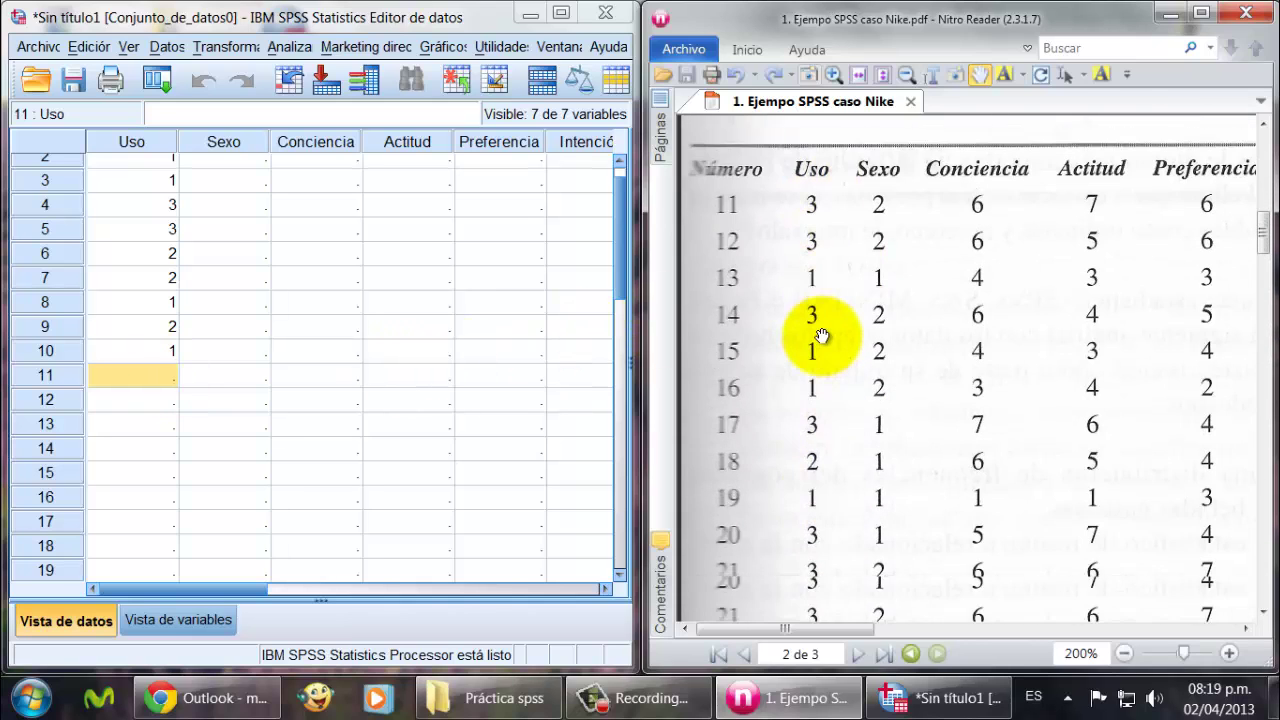
{"action": "left_click", "coordinate": [149, 382]}
{"action": "type", "text": "3"}
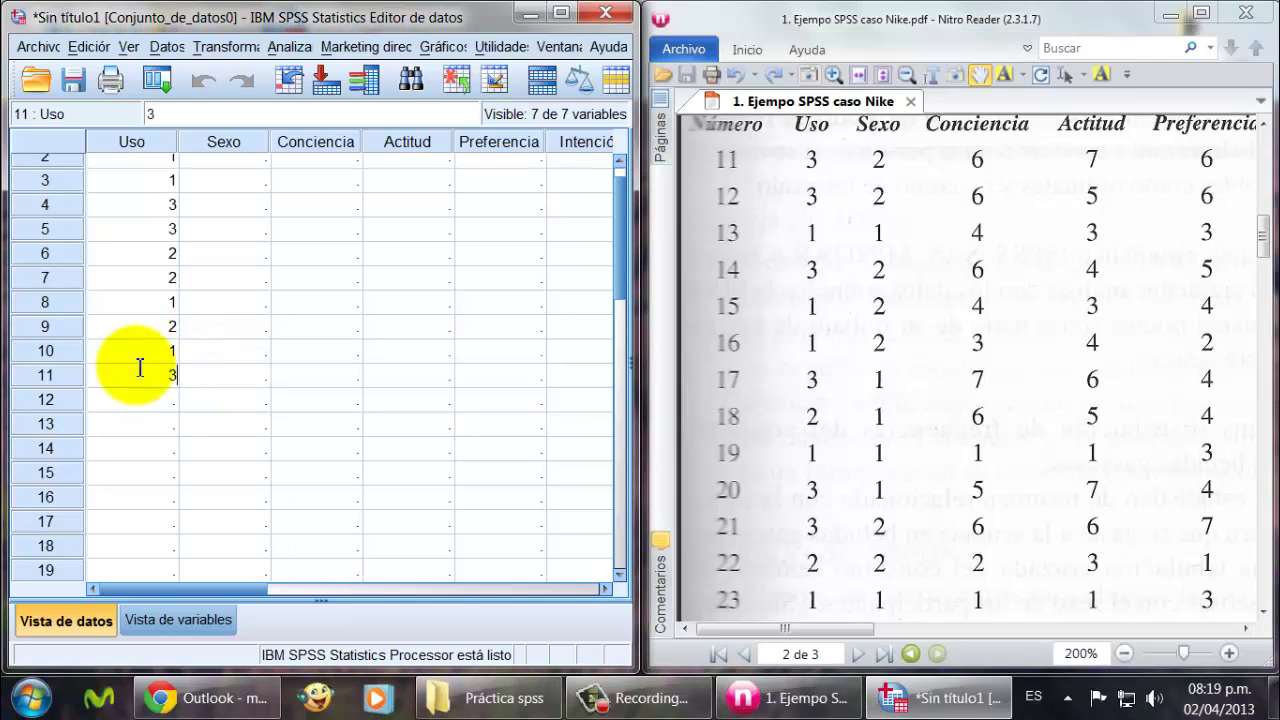
{"action": "key", "text": "Return"}
{"action": "type", "text": "3"}
{"action": "key", "text": "Return"}
Step: Enter the Uso values 1, 3, 1, 1 and 3 for cases 13 to 17
{"action": "type", "text": "1"}
{"action": "key", "text": "Return"}
{"action": "type", "text": "3"}
{"action": "key", "text": "Return"}
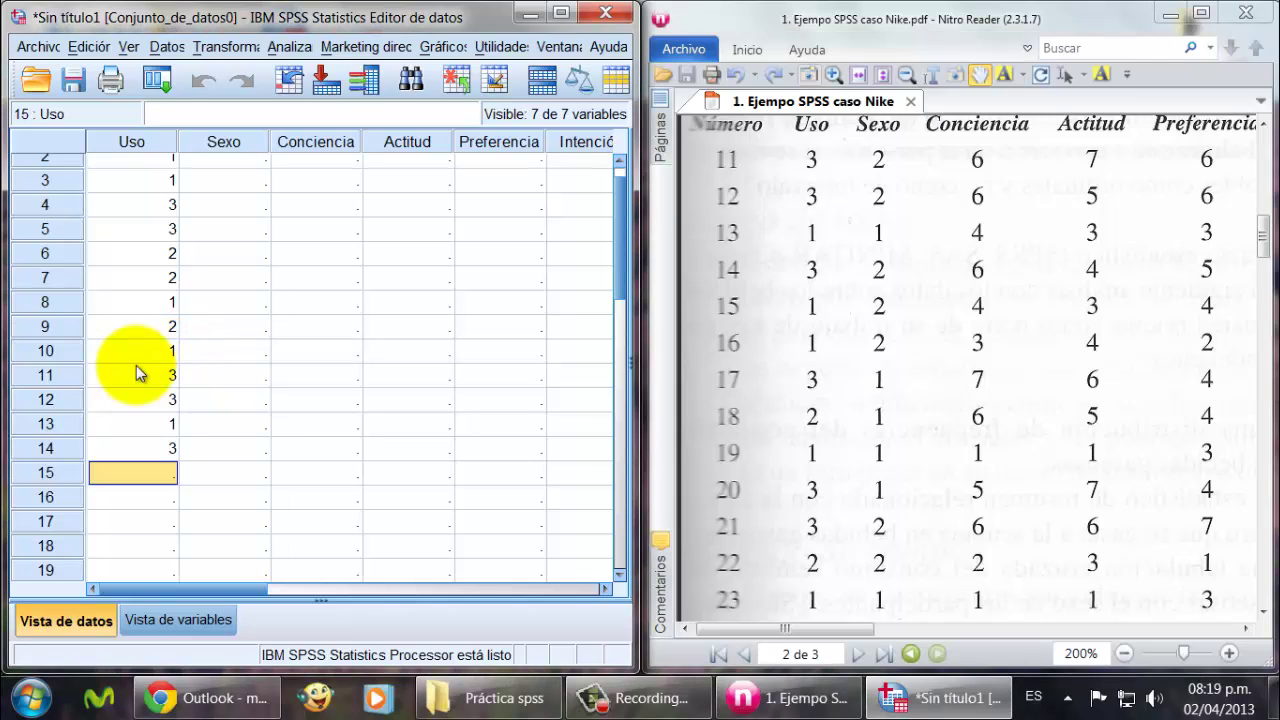
{"action": "type", "text": "1"}
{"action": "key", "text": "Return"}
{"action": "type", "text": "1"}
{"action": "key", "text": "Return"}
{"action": "type", "text": "3"}
{"action": "key", "text": "Return"}
Step: Enter the Uso values 2, 1, 3, 3, 2 and 1 for cases 18 to 23
{"action": "type", "text": "2"}
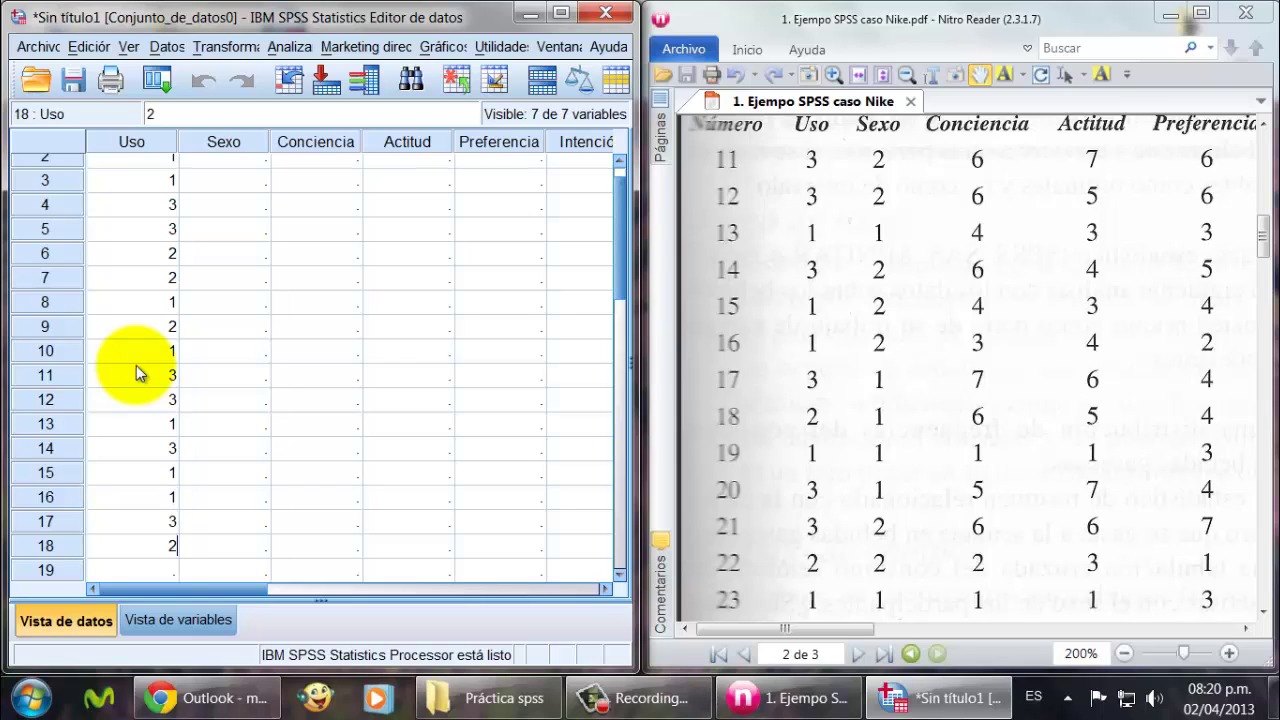
{"action": "key", "text": "Return"}
{"action": "type", "text": "1"}
{"action": "key", "text": "Return"}
{"action": "type", "text": "3"}
{"action": "key", "text": "Return"}
{"action": "type", "text": "3"}
{"action": "key", "text": "Return"}
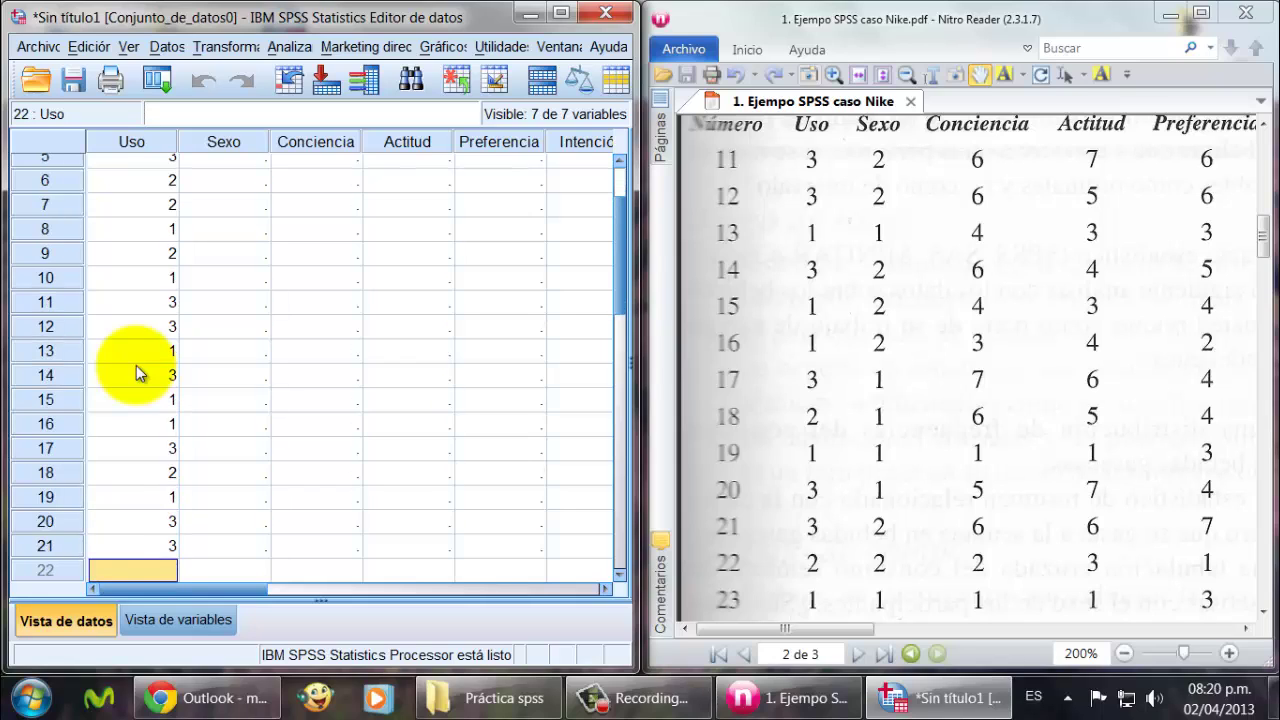
{"action": "type", "text": "2"}
{"action": "key", "text": "Return"}
{"action": "type", "text": "1"}
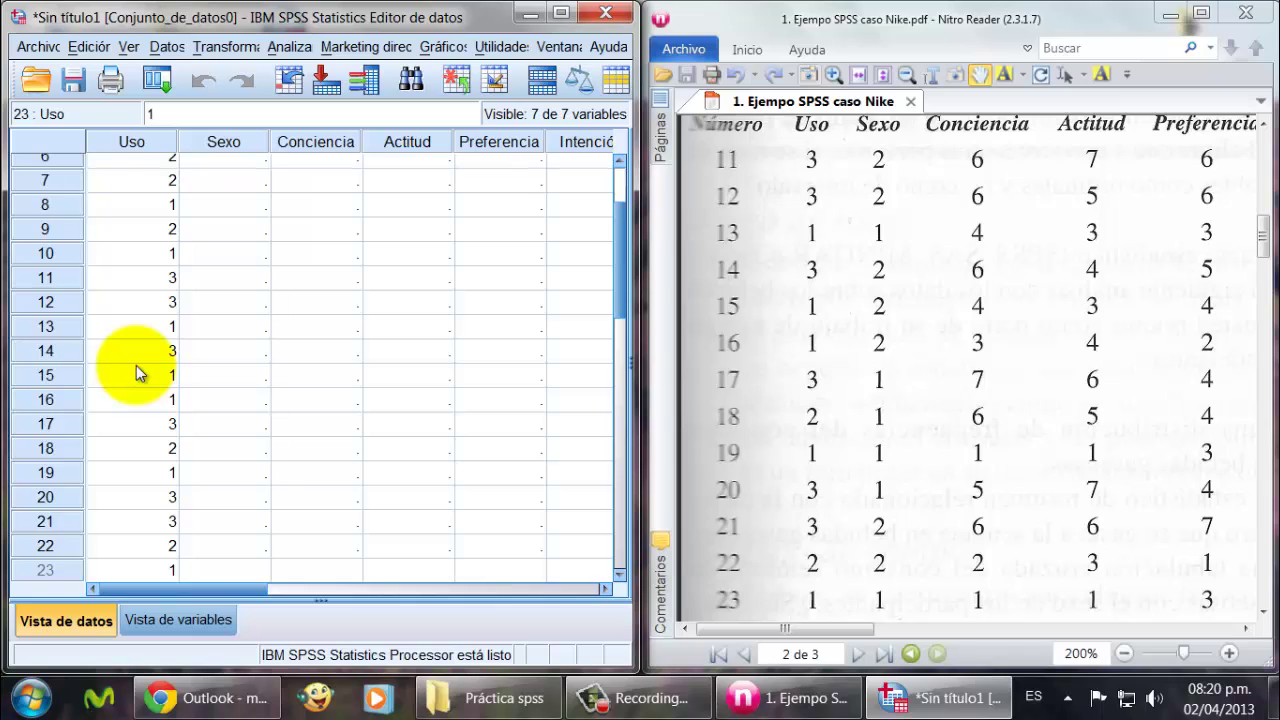
{"action": "key", "text": "Return"}
Step: Bring the rows from case 24 onward into view in both the PDF and the data editor, and select case 24's Uso cell
{"action": "scroll", "coordinate": [871, 433], "scroll_direction": "down", "scroll_amount": 5}
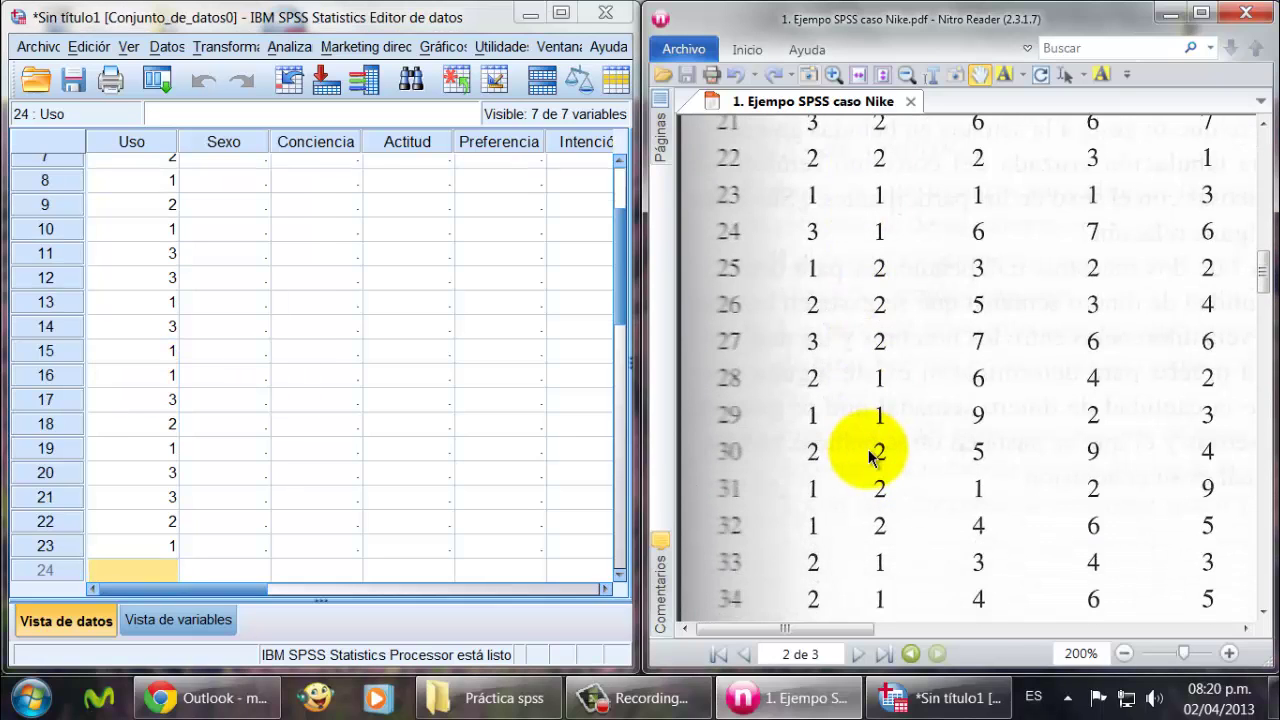
{"action": "scroll", "coordinate": [871, 455], "scroll_direction": "down", "scroll_amount": 1}
{"action": "scroll", "coordinate": [871, 455], "scroll_direction": "down", "scroll_amount": 1}
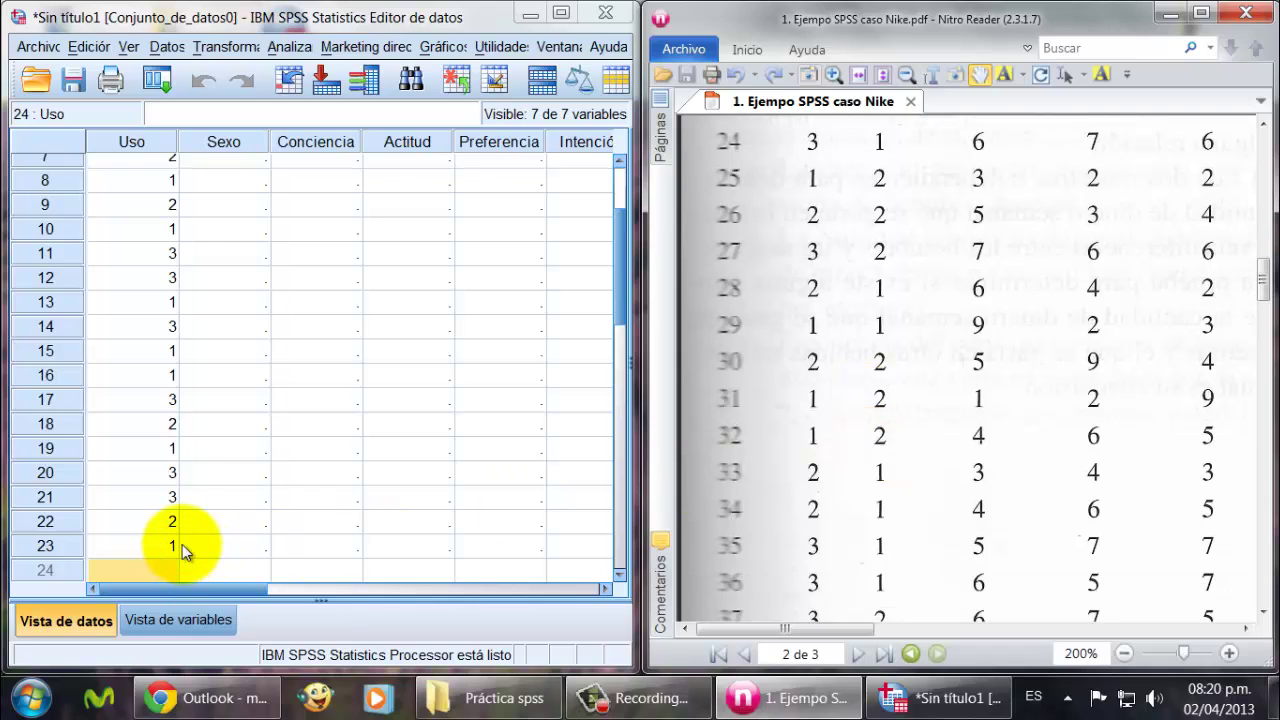
{"action": "key", "text": "Page_Down"}
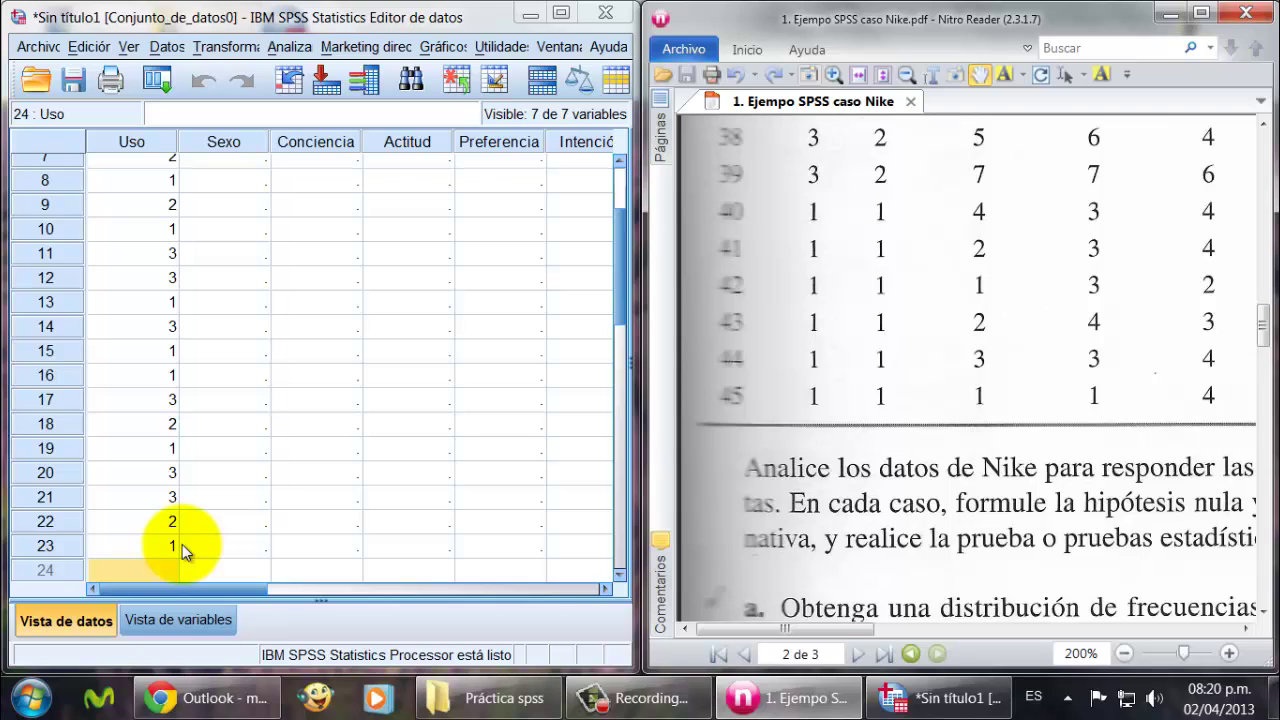
{"action": "scroll", "coordinate": [928, 430], "scroll_direction": "up", "scroll_amount": 5}
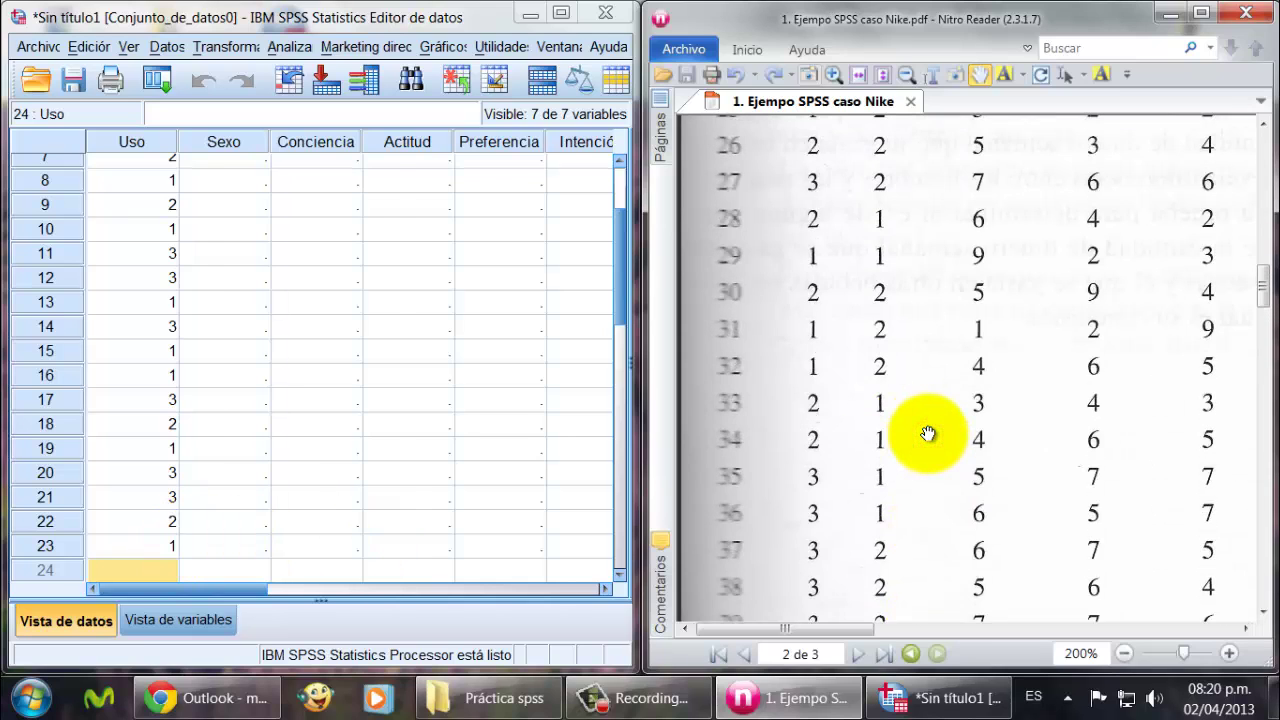
{"action": "scroll", "coordinate": [928, 433], "scroll_direction": "up", "scroll_amount": 2}
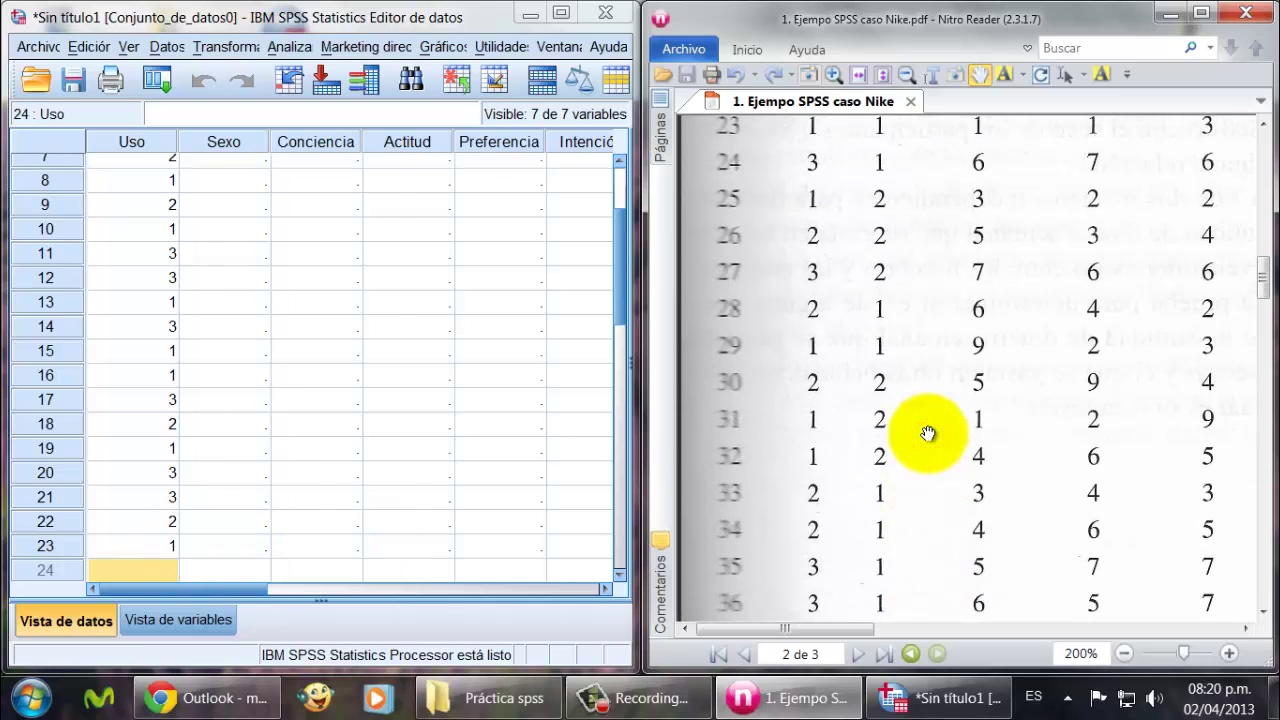
{"action": "left_click", "coordinate": [140, 545]}
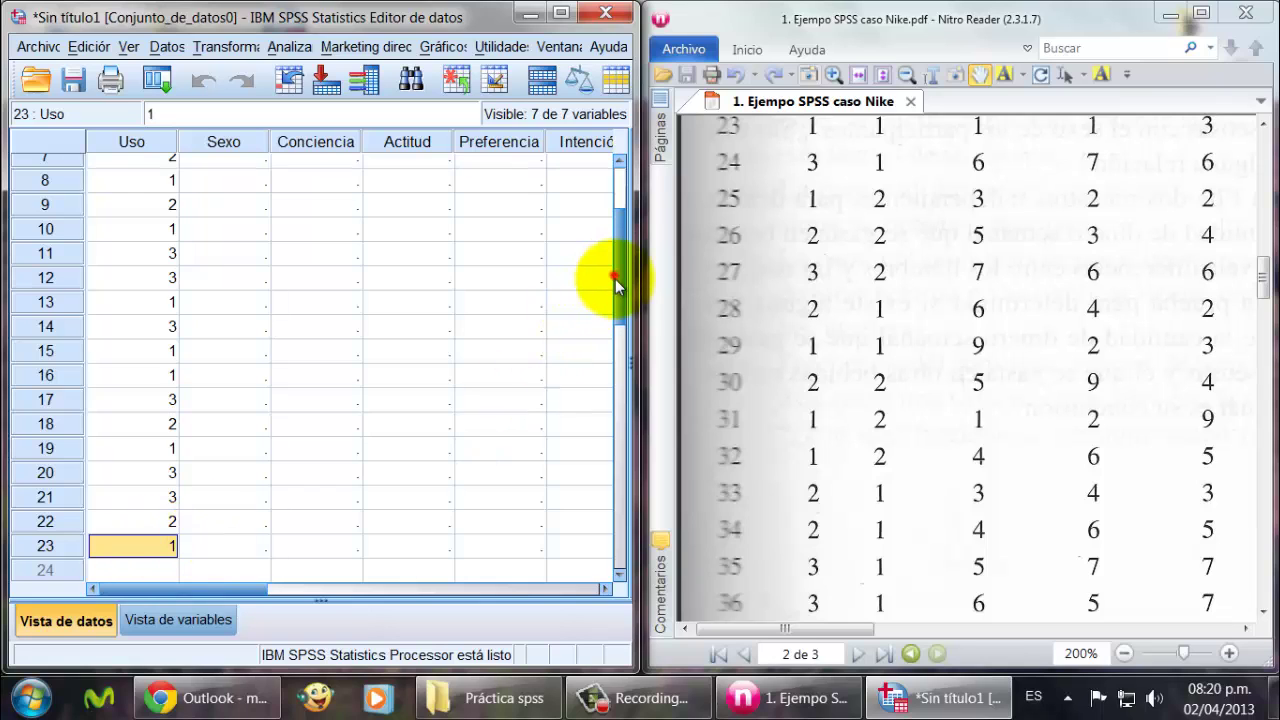
{"action": "scroll", "coordinate": [614, 300], "scroll_direction": "down", "scroll_amount": 4}
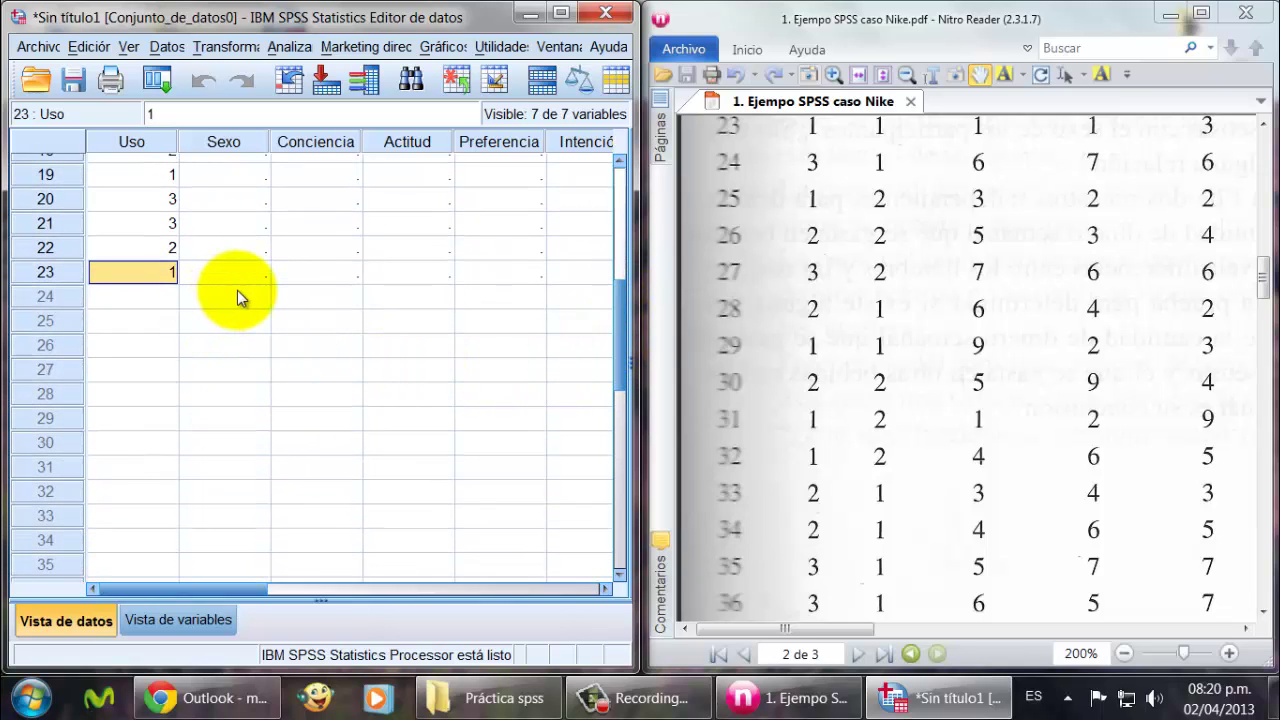
{"action": "left_click", "coordinate": [160, 298]}
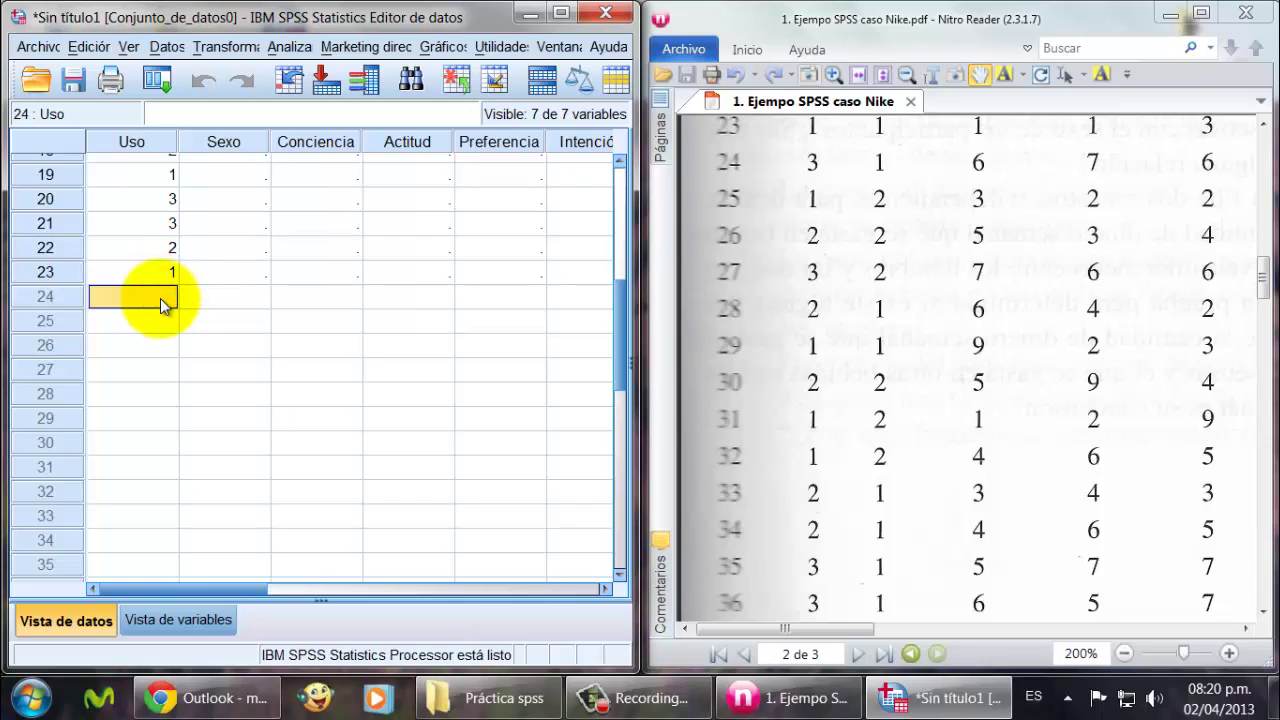
Step: Enter the Uso values 3, 1, 2, 3 and 2 for cases 24 to 28
{"action": "type", "text": "3"}
{"action": "key", "text": "Return"}
{"action": "type", "text": "1"}
{"action": "key", "text": "Return"}
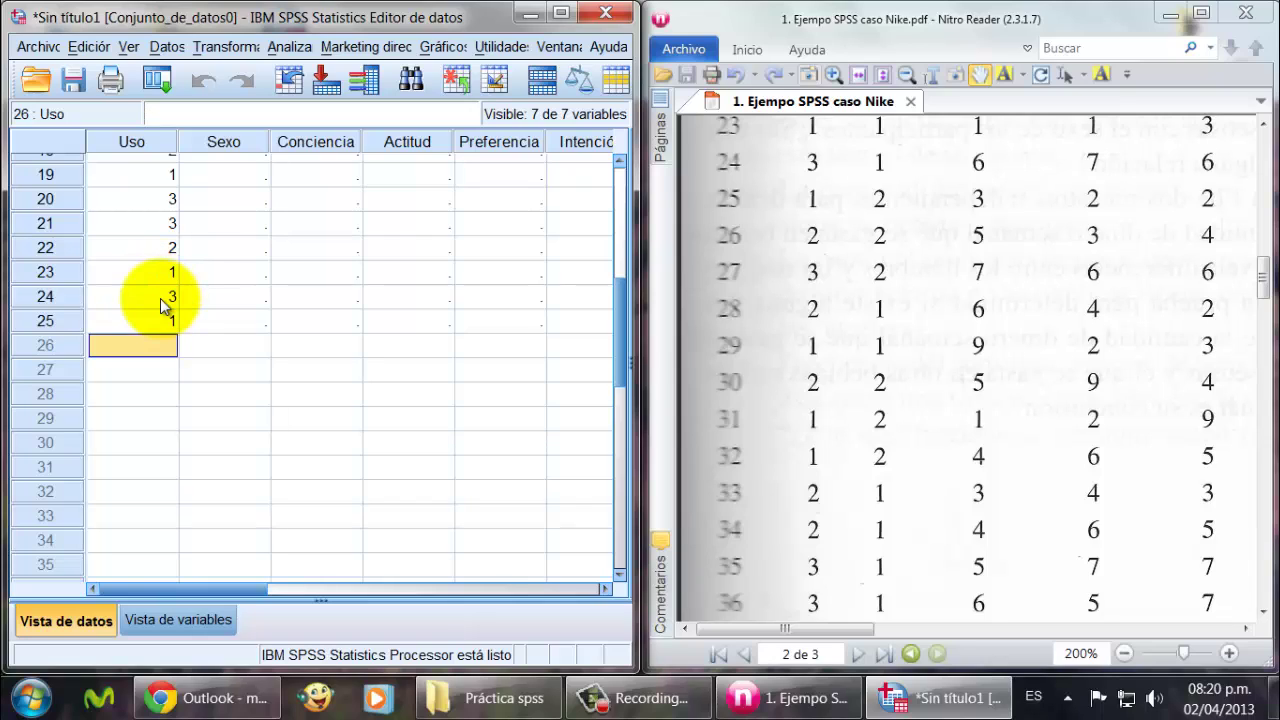
{"action": "type", "text": "2"}
{"action": "key", "text": "Return"}
{"action": "type", "text": "3"}
{"action": "key", "text": "Return"}
{"action": "type", "text": "2"}
{"action": "key", "text": "Return"}
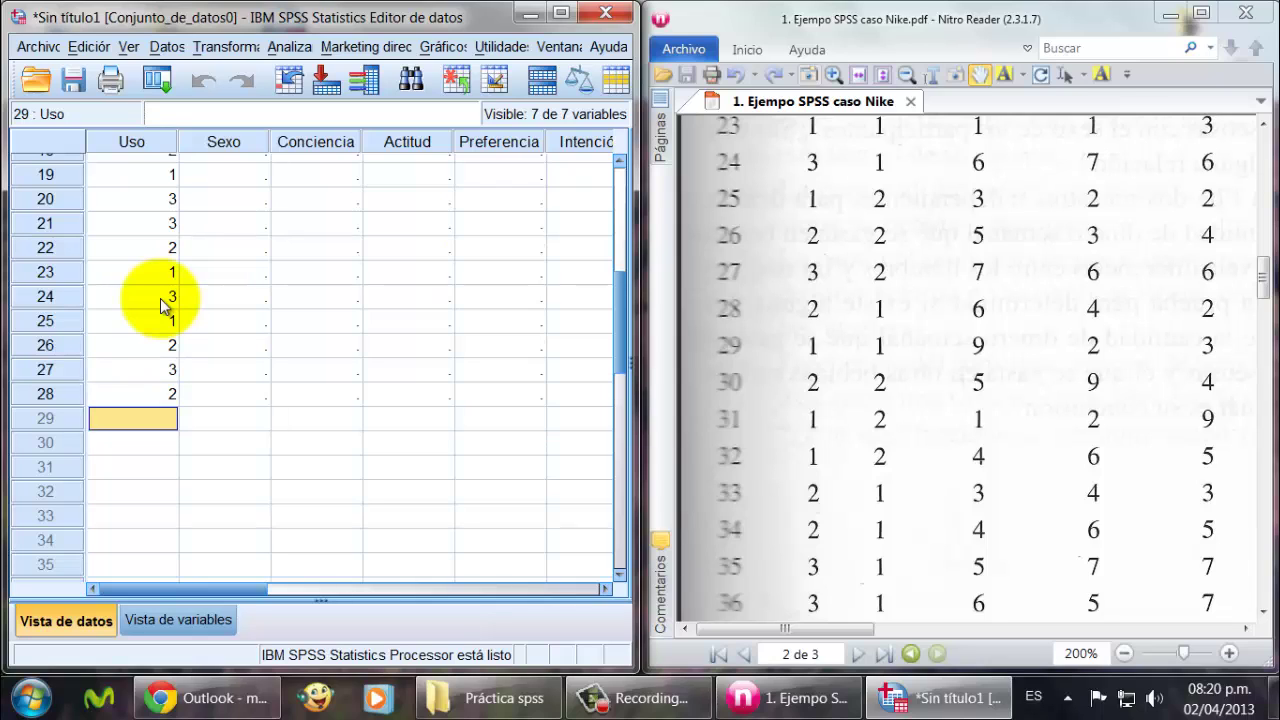
Step: Enter the Uso values 1, 2, 1, 1, 2 and 2 for cases 29 to 34
{"action": "type", "text": "1"}
{"action": "key", "text": "Return"}
{"action": "type", "text": "2"}
{"action": "key", "text": "Return"}
{"action": "type", "text": "1"}
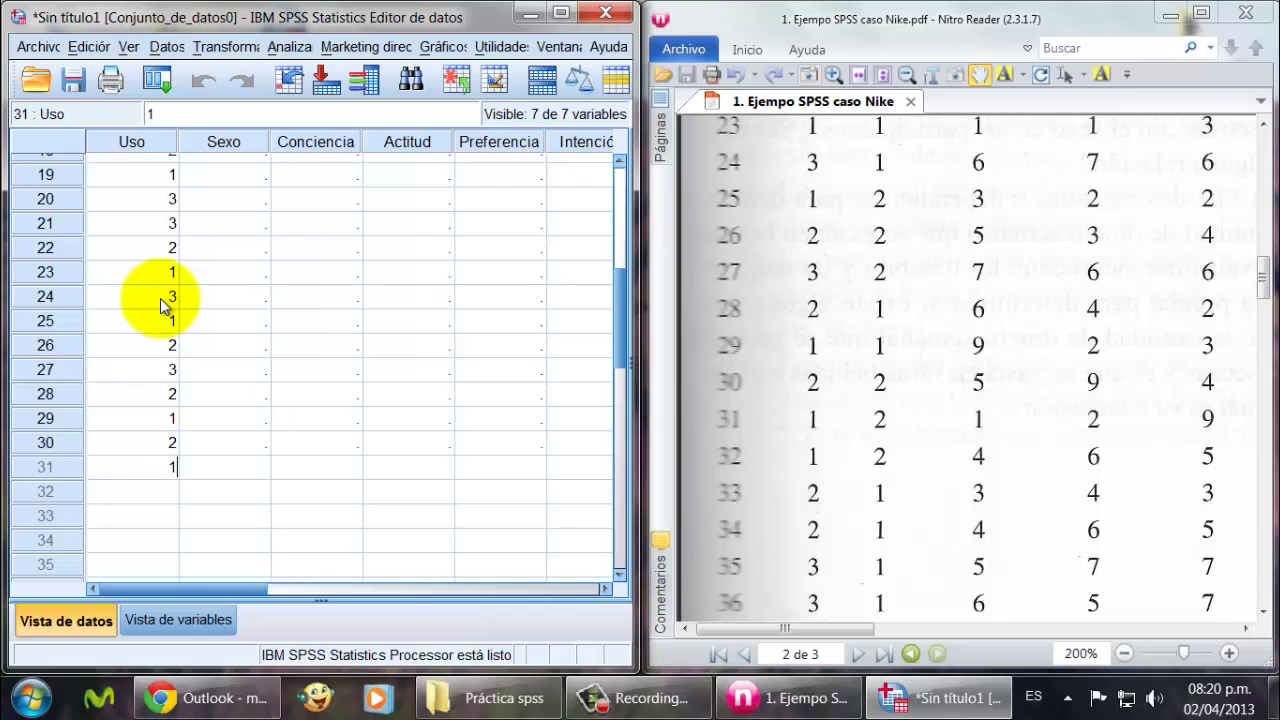
{"action": "key", "text": "Return"}
{"action": "type", "text": "1"}
{"action": "key", "text": "Return"}
{"action": "type", "text": "2"}
{"action": "key", "text": "Return"}
{"action": "type", "text": "2"}
{"action": "key", "text": "Return"}
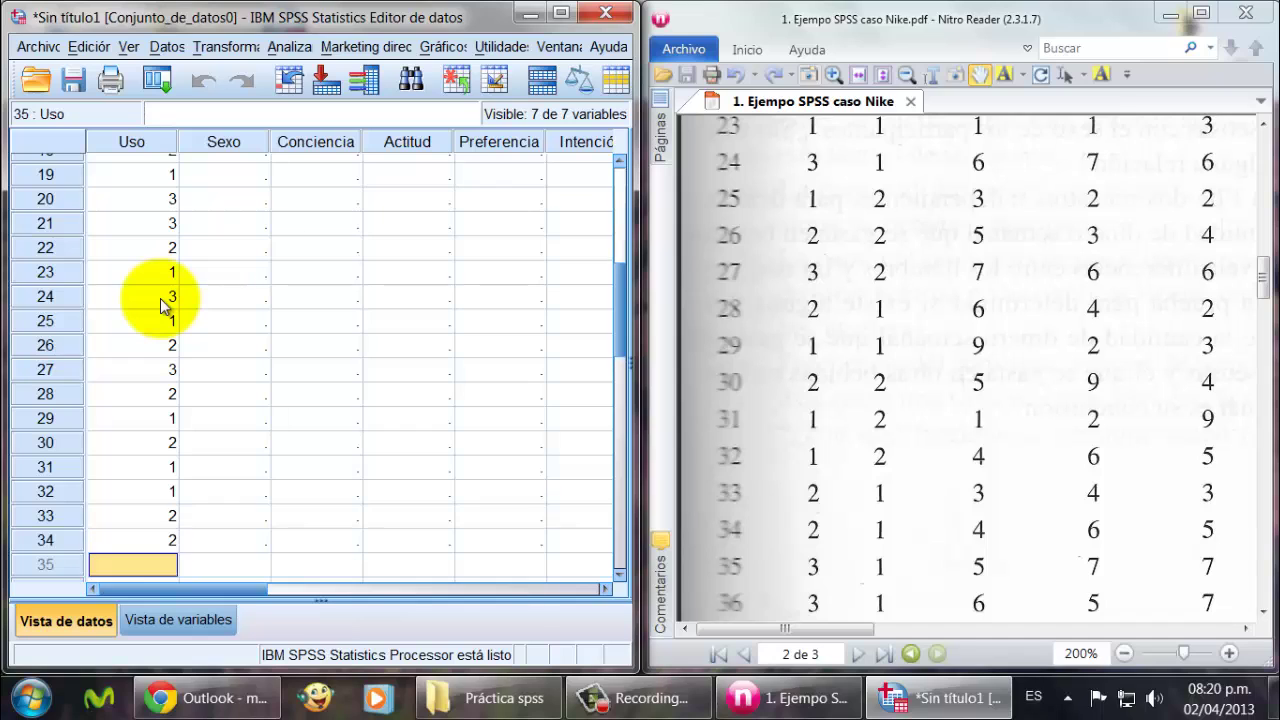
Step: Enter the Uso value 3 for both cases 35 and 36
{"action": "type", "text": "3"}
{"action": "key", "text": "Return"}
{"action": "type", "text": "3"}
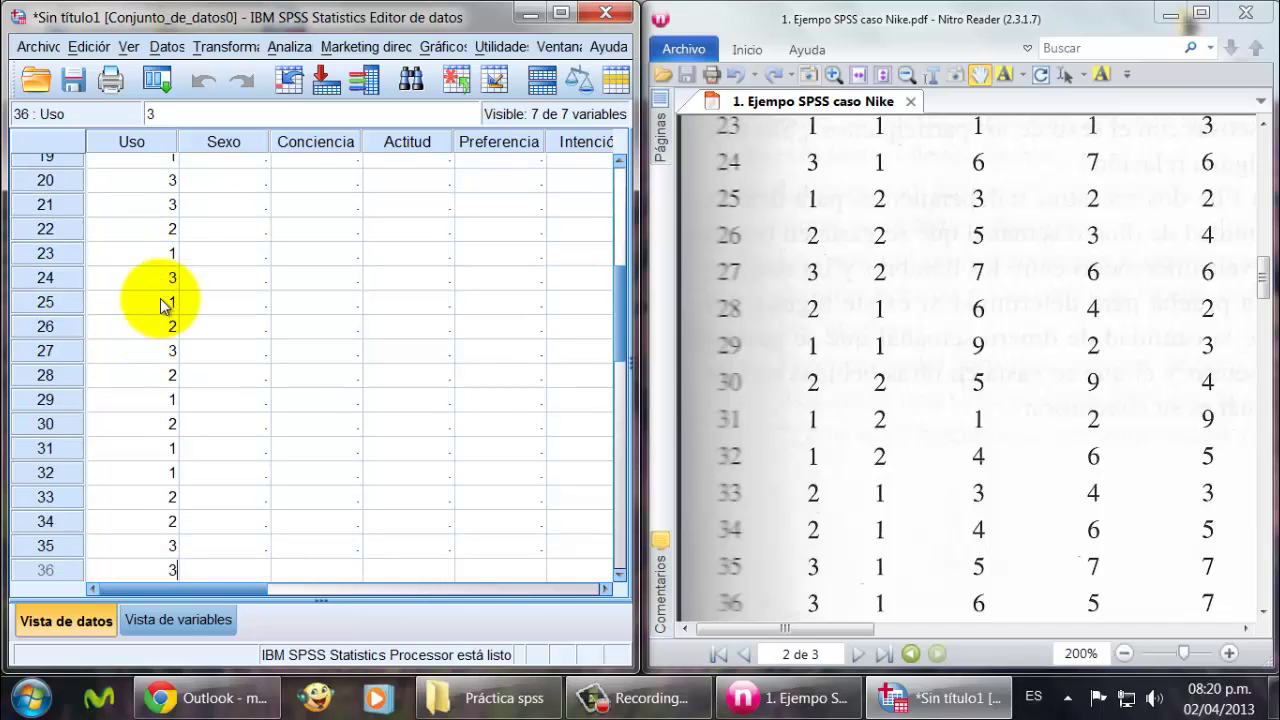
{"action": "key", "text": "Return"}
Step: Locate cases 37 to 39 in the PDF table and enter the Uso value 3 for each of them
{"action": "scroll", "coordinate": [905, 445], "scroll_direction": "down", "scroll_amount": 2}
{"action": "scroll", "coordinate": [905, 445], "scroll_direction": "down", "scroll_amount": 3}
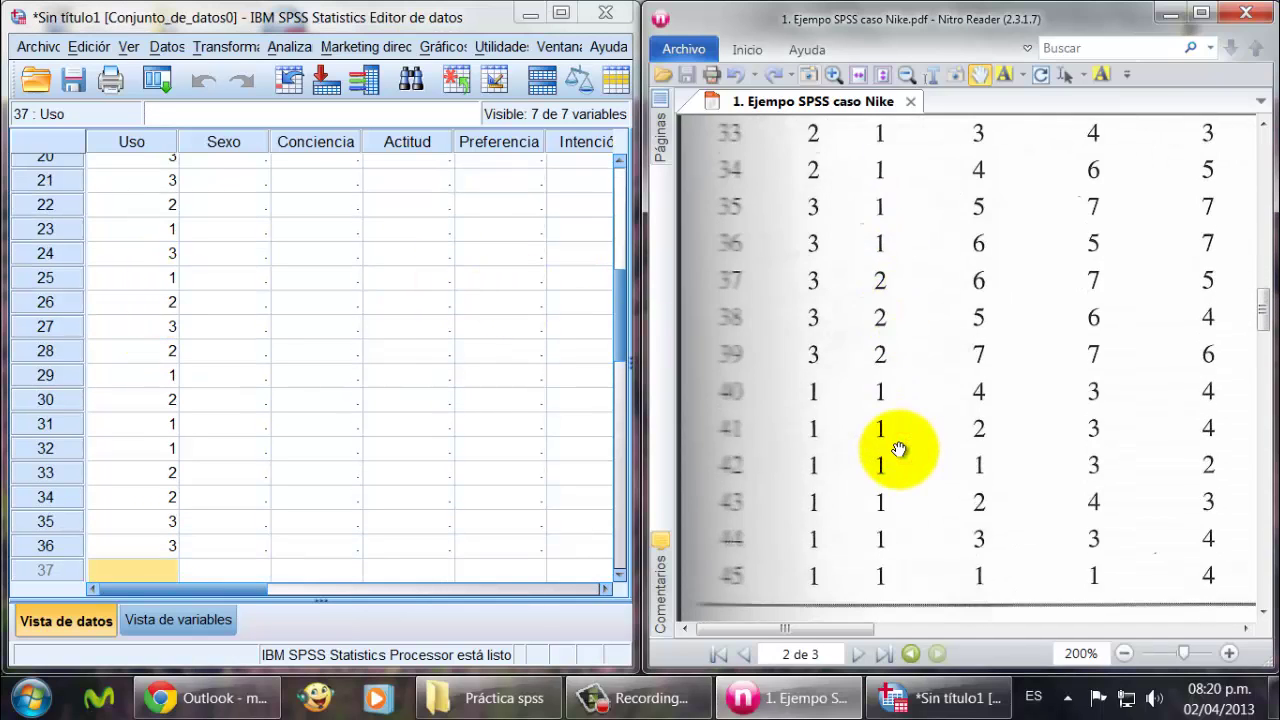
{"action": "scroll", "coordinate": [899, 449], "scroll_direction": "down", "scroll_amount": 2}
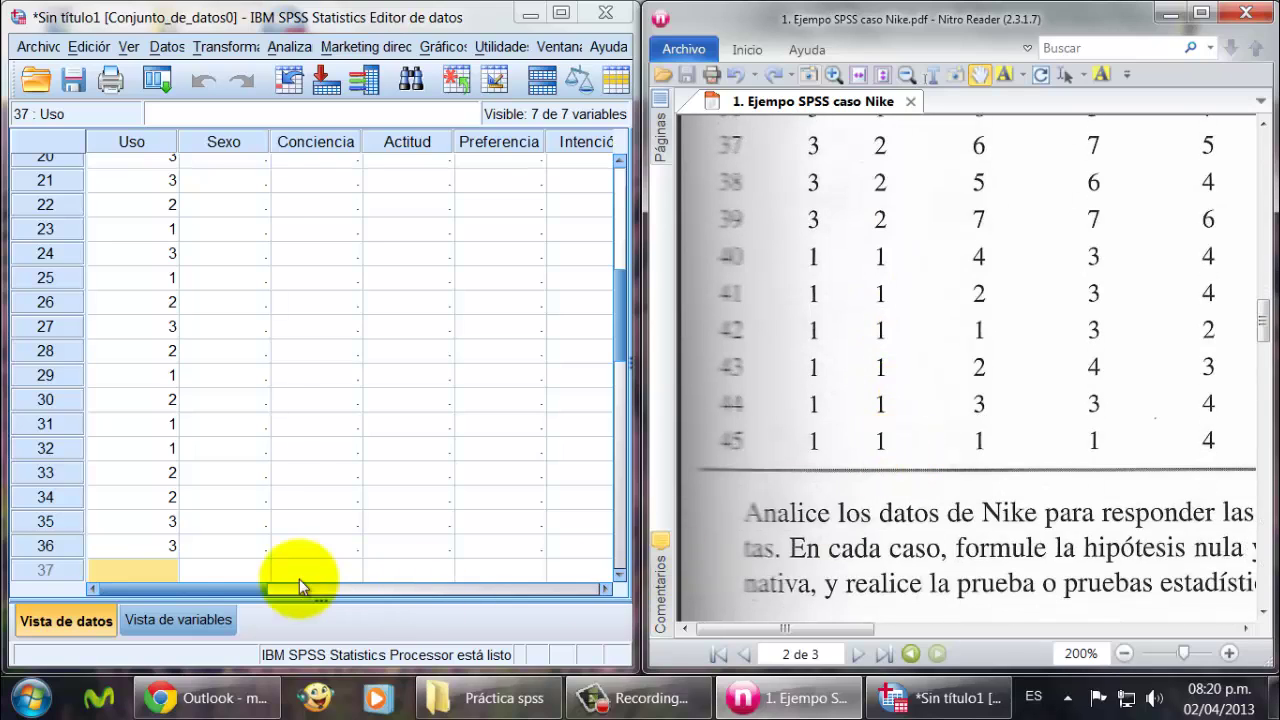
{"action": "left_click", "coordinate": [140, 570]}
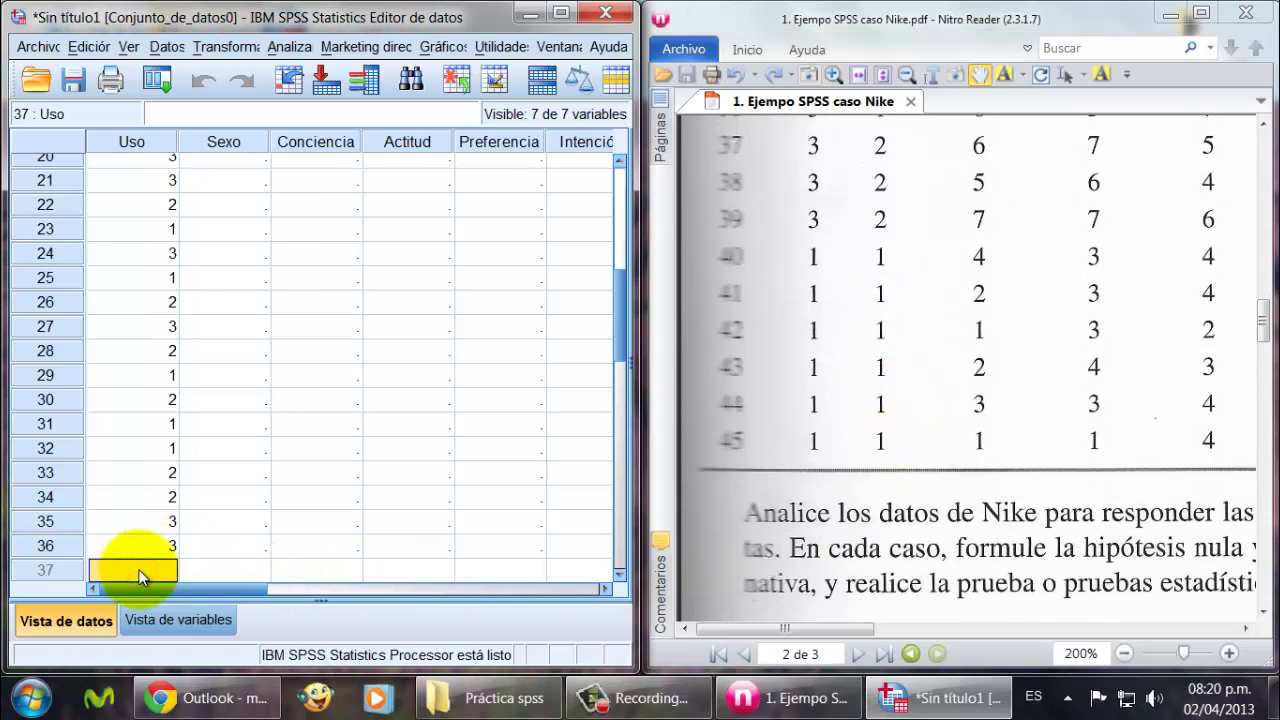
{"action": "type", "text": "3"}
{"action": "key", "text": "Return"}
{"action": "type", "text": "3"}
{"action": "key", "text": "Return"}
{"action": "type", "text": "3"}
{"action": "key", "text": "Return"}
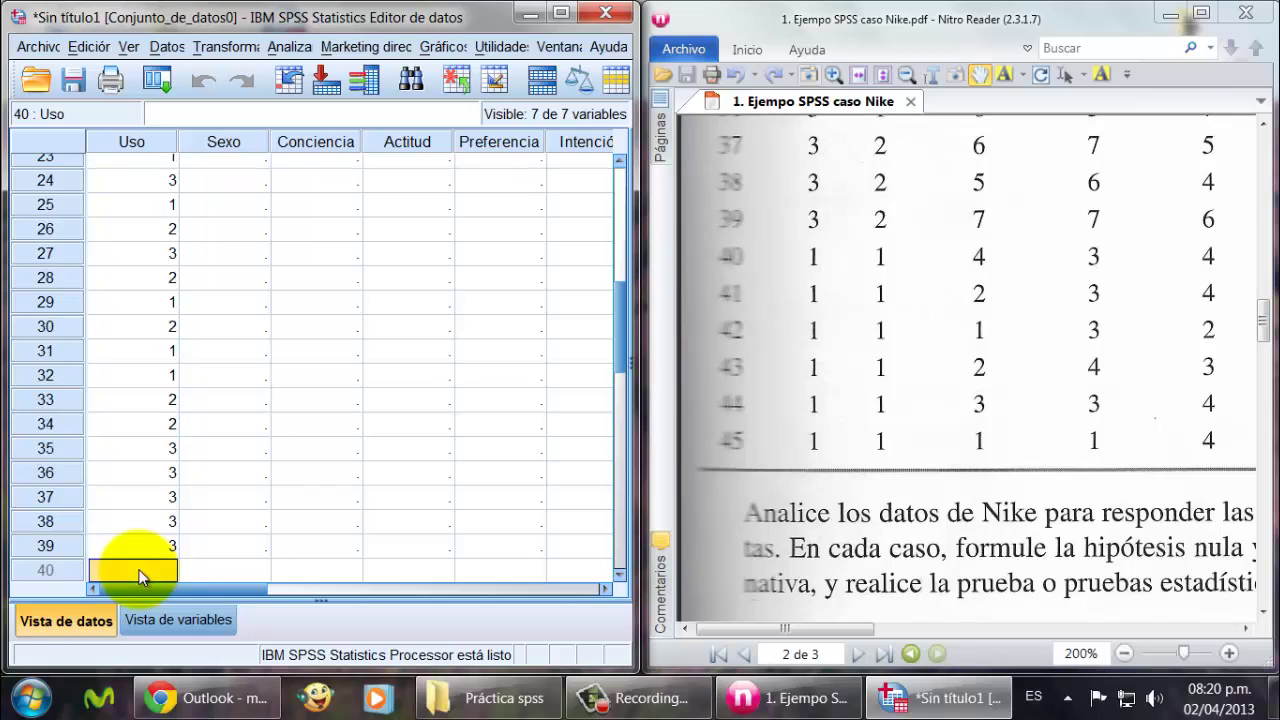
Step: Enter the Uso value 1 for each of cases 40 to 45
{"action": "type", "text": "1"}
{"action": "key", "text": "Return"}
{"action": "type", "text": "1"}
{"action": "key", "text": "Return"}
{"action": "type", "text": "1"}
{"action": "key", "text": "Return"}
{"action": "type", "text": "1"}
{"action": "key", "text": "Return"}
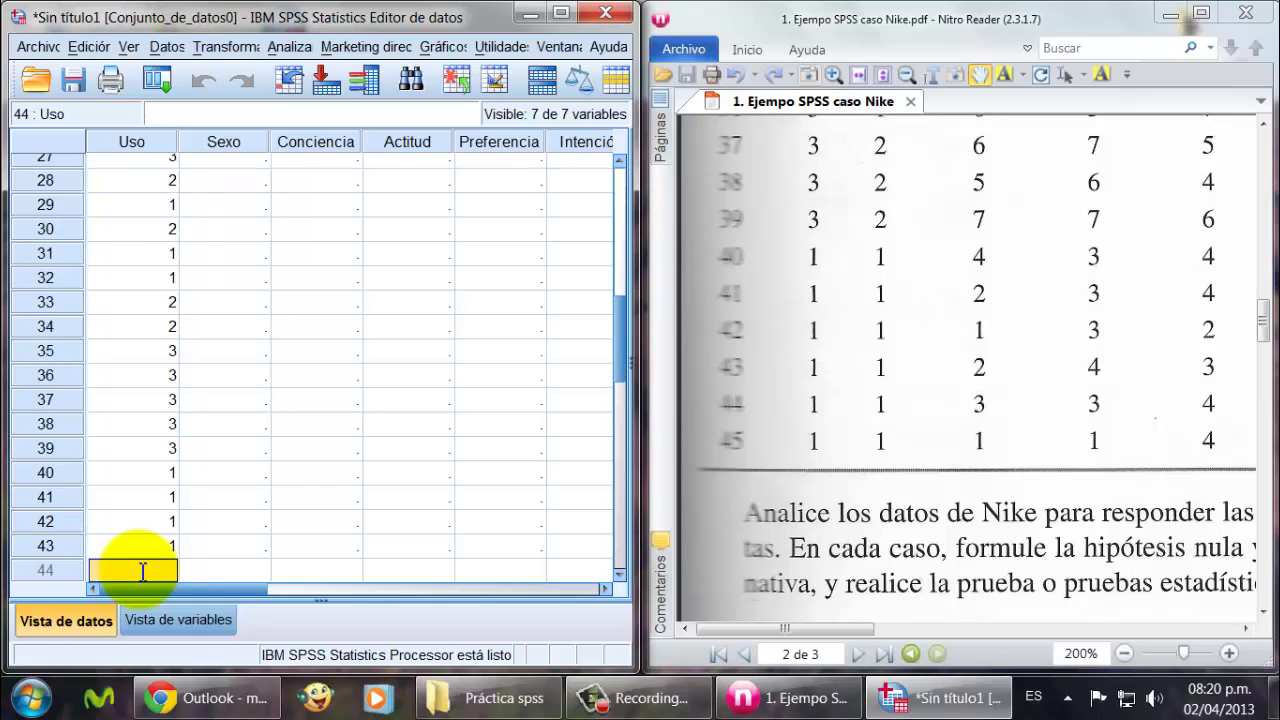
{"action": "type", "text": "1"}
{"action": "key", "text": "Return"}
{"action": "type", "text": "1"}
{"action": "key", "text": "Return"}
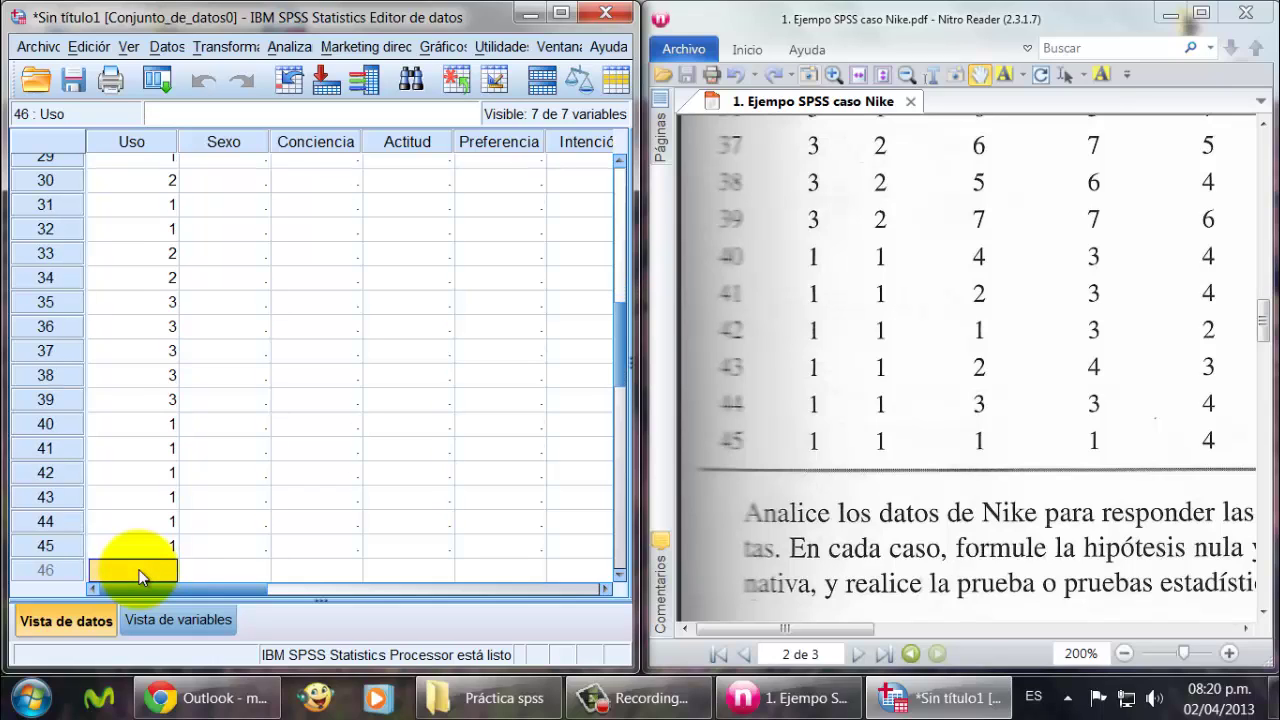
Step: Return to case 1 in the data editor and maximize its window so all seven variables fit
{"action": "left_click", "coordinate": [462, 444]}
{"action": "scroll", "coordinate": [464, 445], "scroll_direction": "up", "scroll_amount": 6}
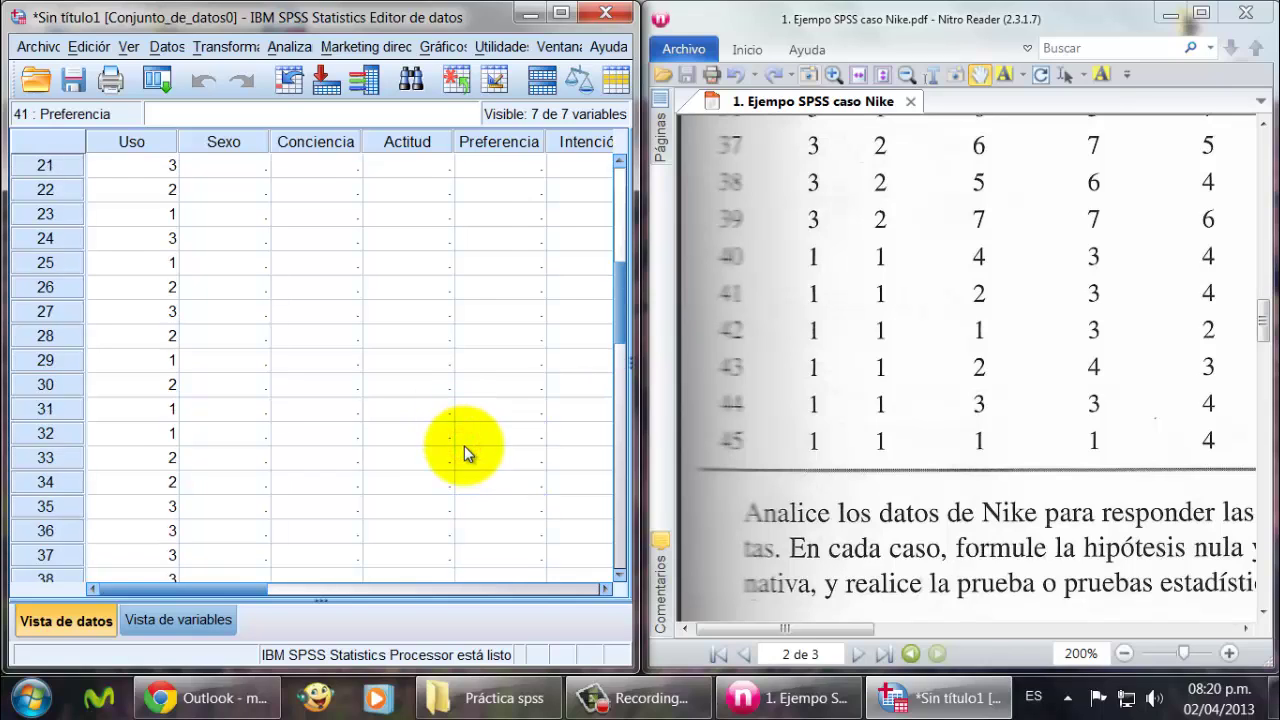
{"action": "scroll", "coordinate": [464, 445], "scroll_direction": "up", "scroll_amount": 3}
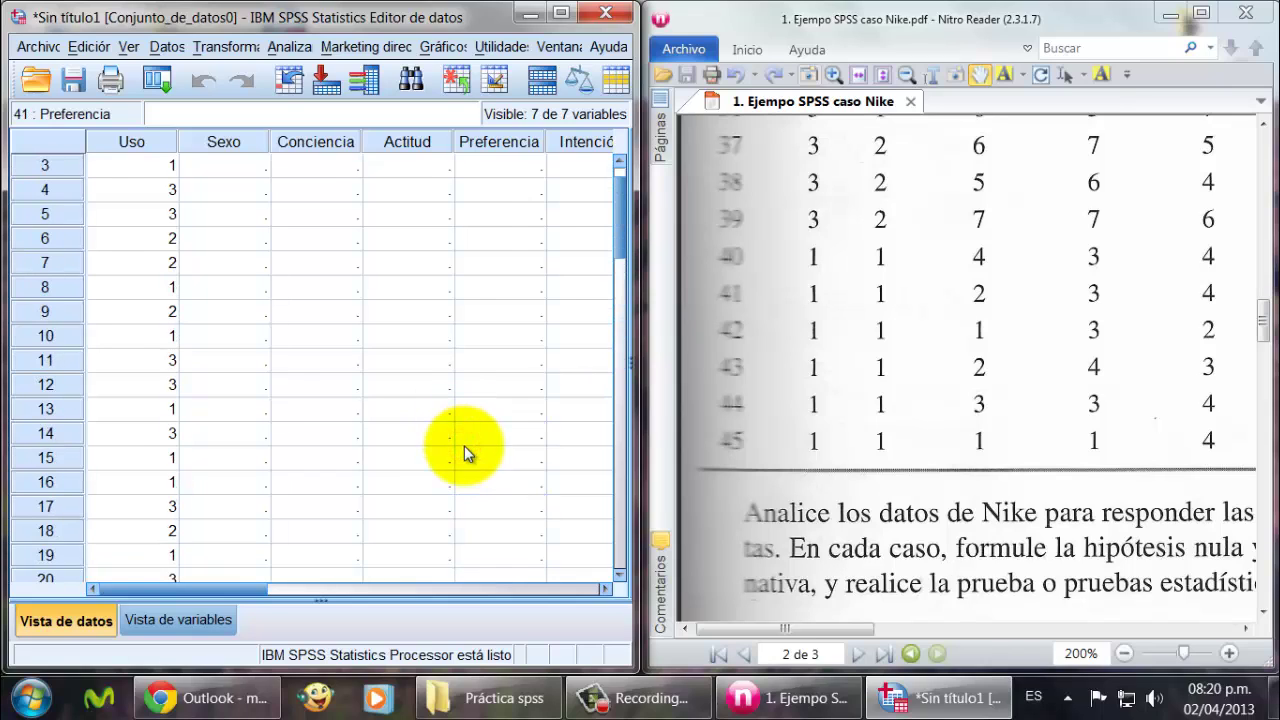
{"action": "scroll", "coordinate": [464, 445], "scroll_direction": "up", "scroll_amount": 1}
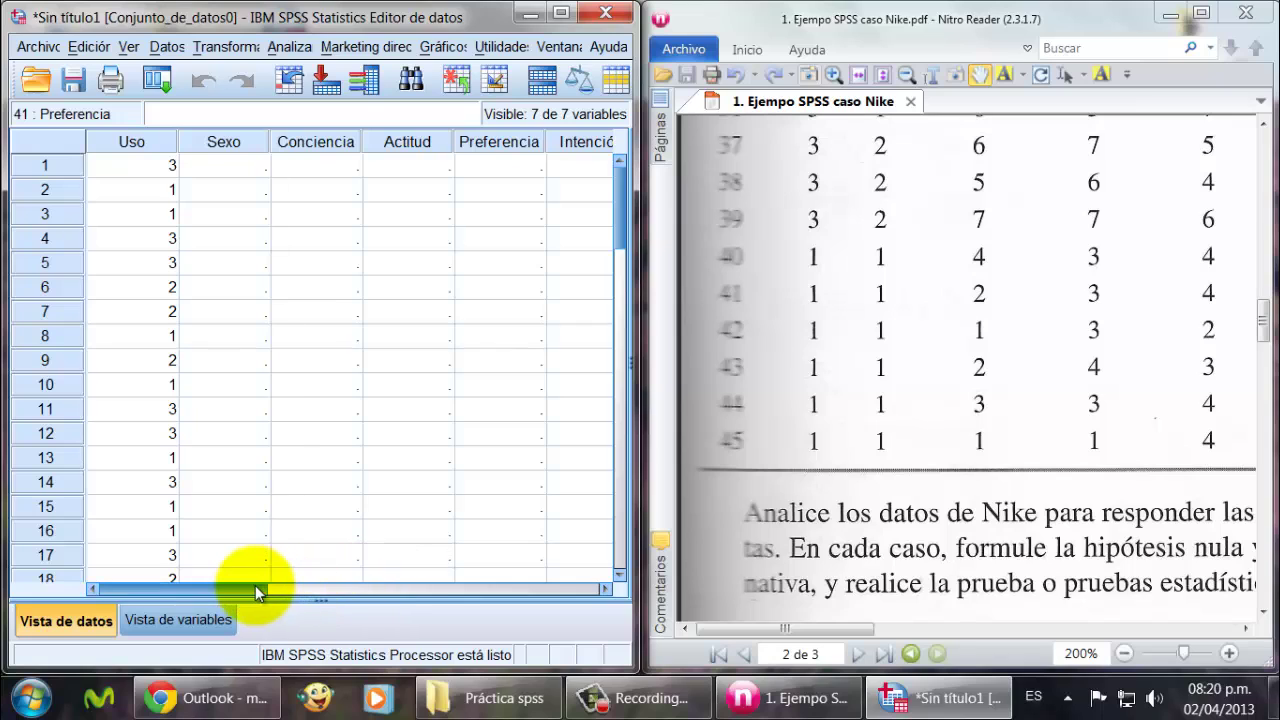
{"action": "left_click", "coordinate": [561, 12]}
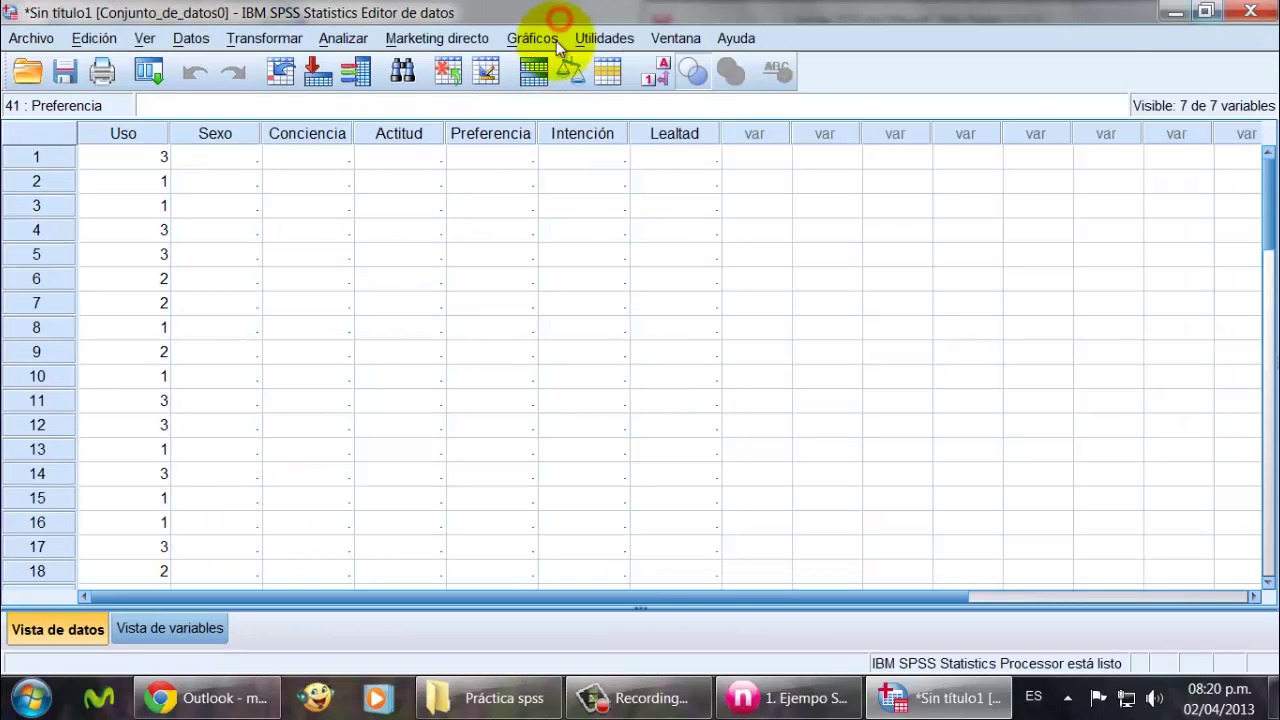
Step: Toggle the display of value labels in the data grid
{"action": "left_click", "coordinate": [669, 65]}
{"action": "left_click", "coordinate": [669, 65]}
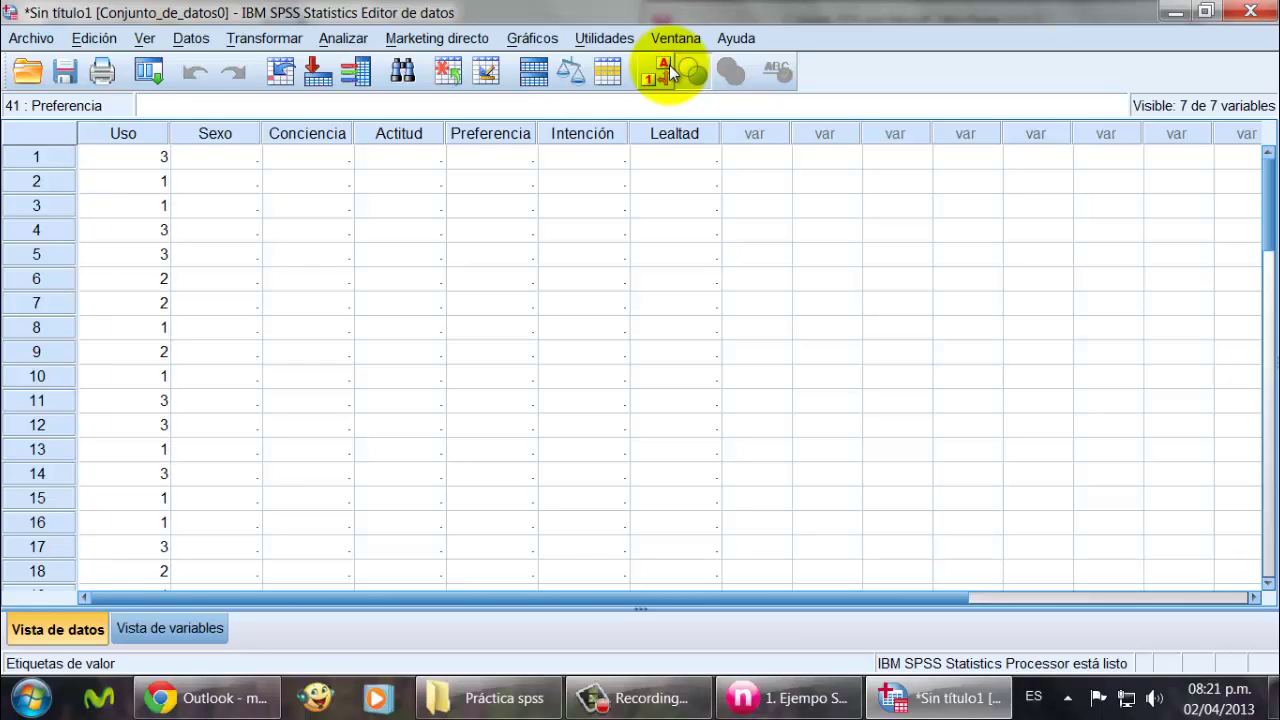
{"action": "left_click", "coordinate": [669, 65]}
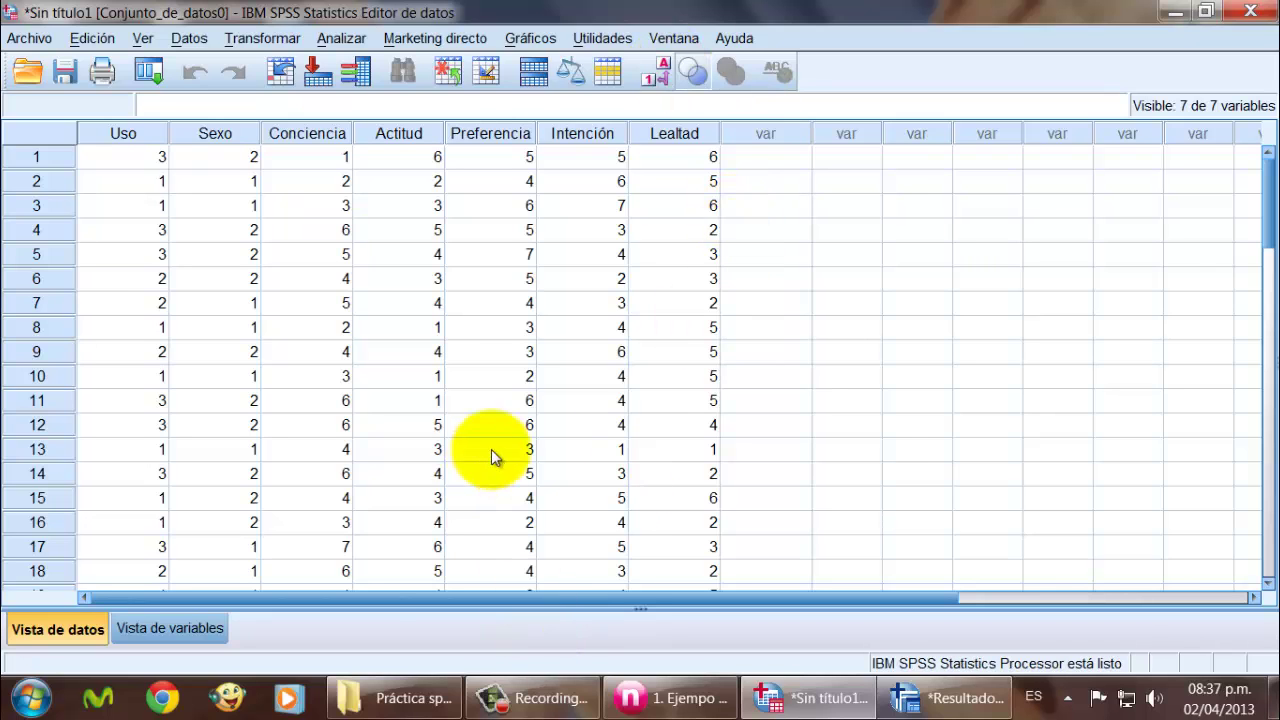
Step: Look through the completed data of all seven variables from case 1 down to case 39
{"action": "scroll", "coordinate": [1257, 220], "scroll_direction": "down", "scroll_amount": 1}
{"action": "scroll", "coordinate": [1257, 215], "scroll_direction": "up", "scroll_amount": 1}
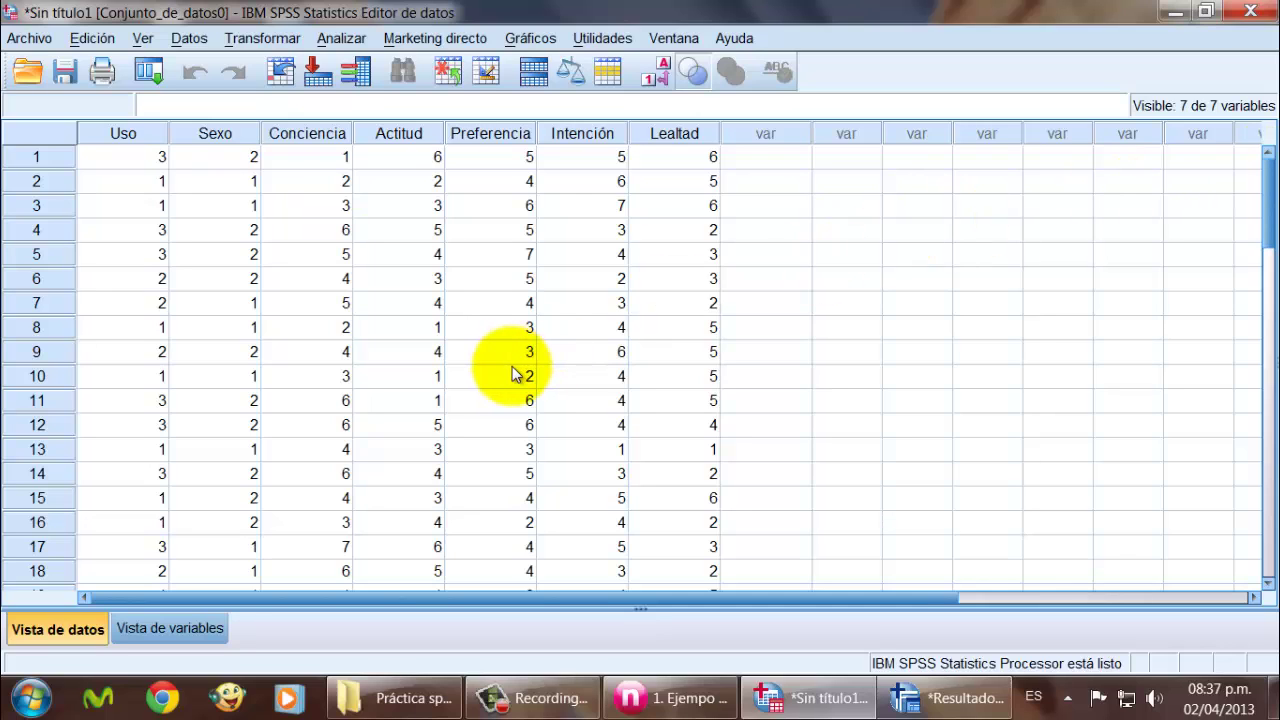
{"action": "scroll", "coordinate": [526, 405], "scroll_direction": "down", "scroll_amount": 7}
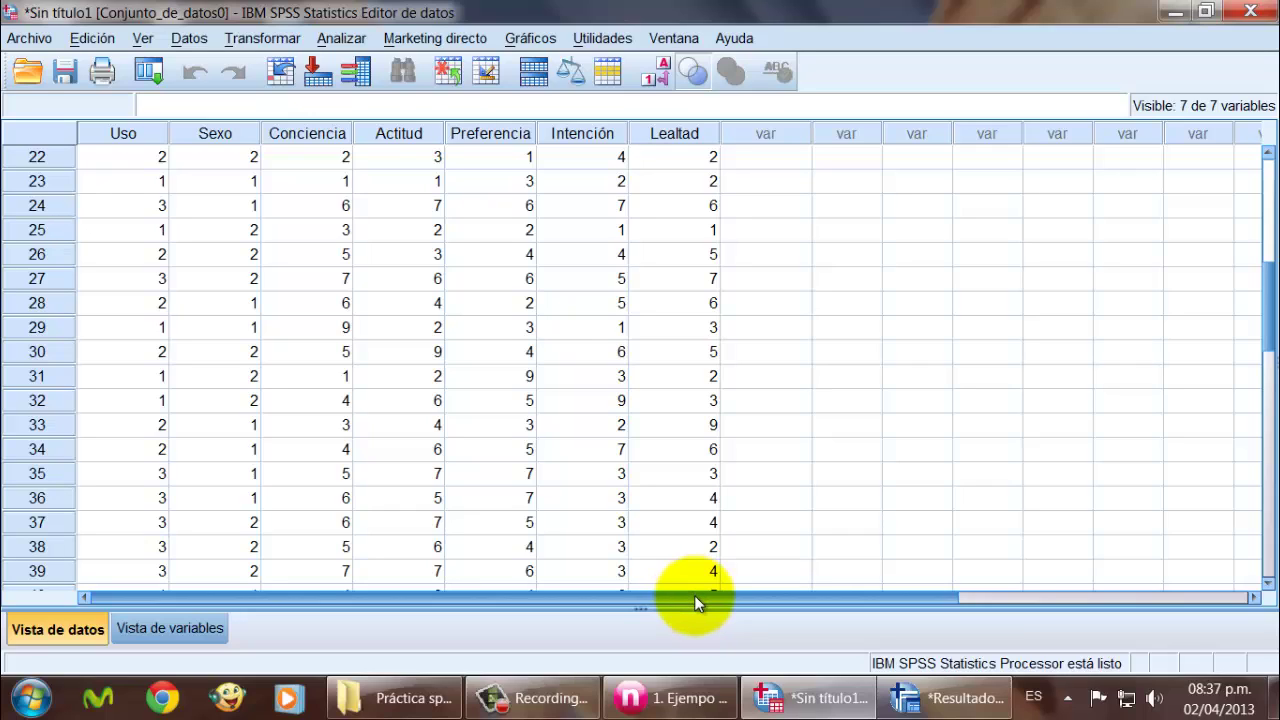
Step: Switch to the analysis questions in the Nike PDF and start a blank Word document, keeping the PDF in front
{"action": "left_click", "coordinate": [668, 700]}
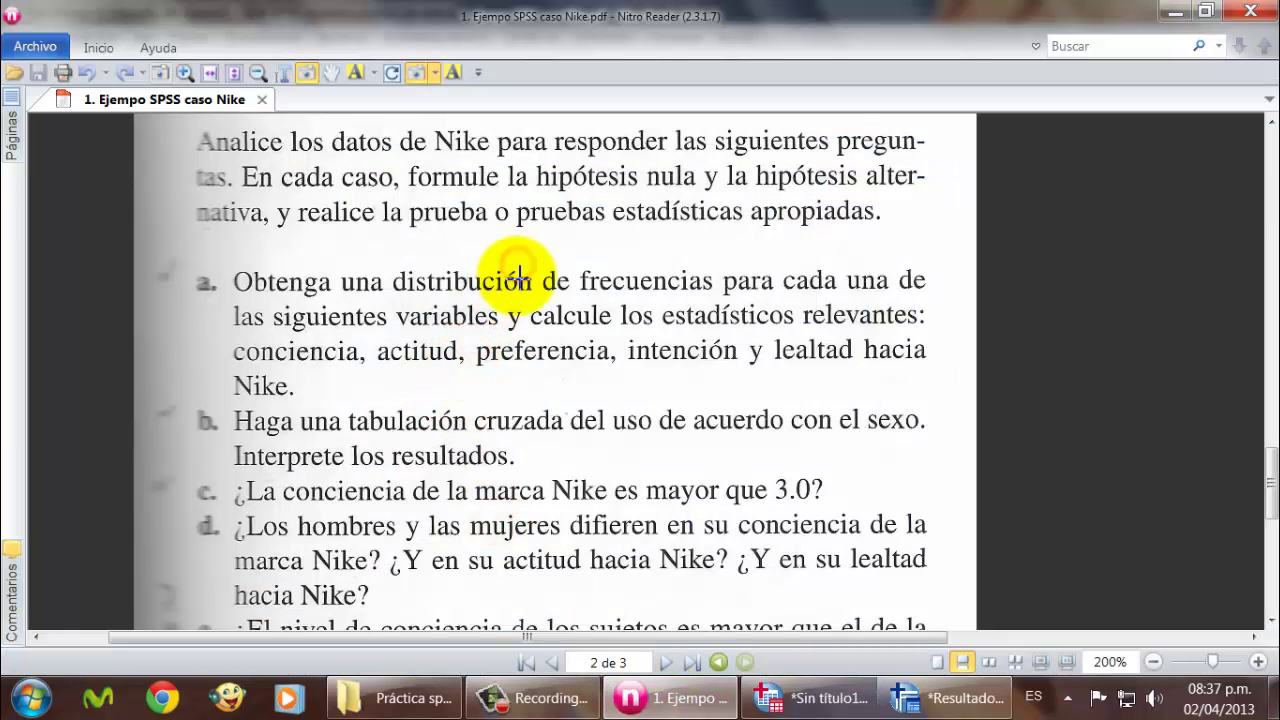
{"action": "scroll", "coordinate": [500, 378], "scroll_direction": "up", "scroll_amount": 1}
{"action": "scroll", "coordinate": [500, 381], "scroll_direction": "down", "scroll_amount": 1}
{"action": "scroll", "coordinate": [500, 381], "scroll_direction": "down", "scroll_amount": 1}
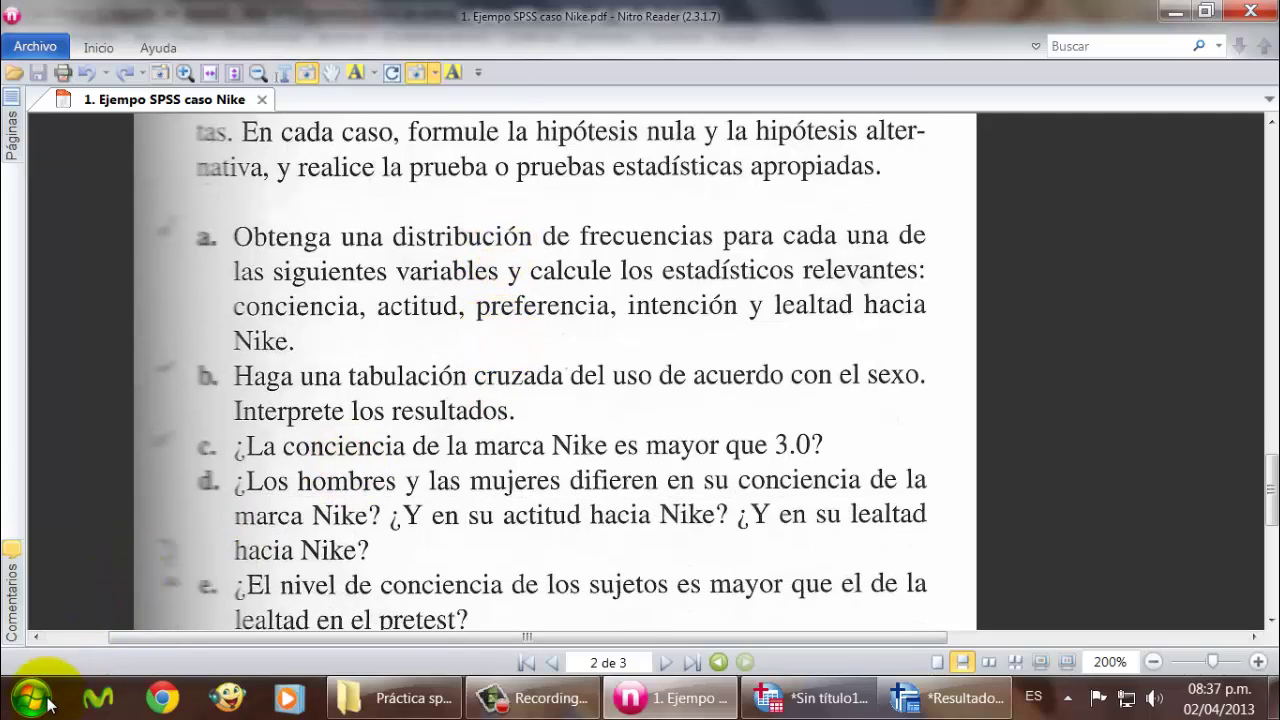
{"action": "left_click", "coordinate": [50, 703]}
{"action": "left_click", "coordinate": [89, 78]}
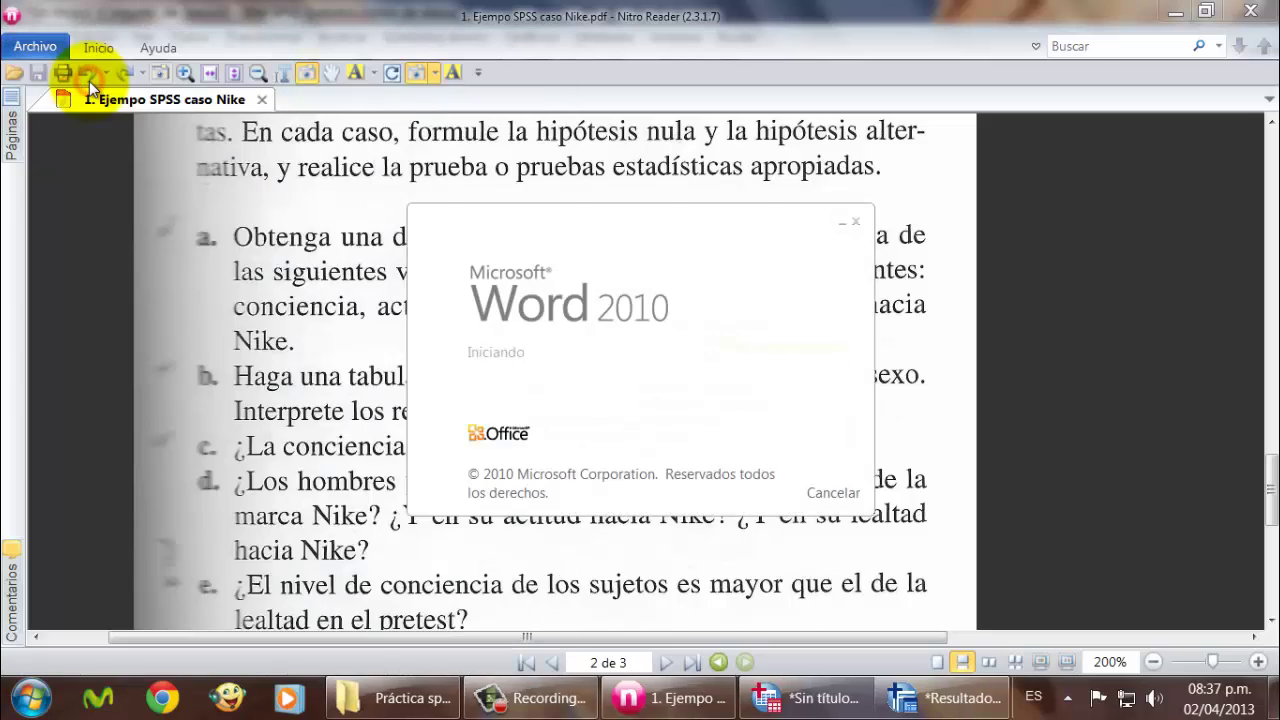
{"action": "left_click", "coordinate": [1126, 91]}
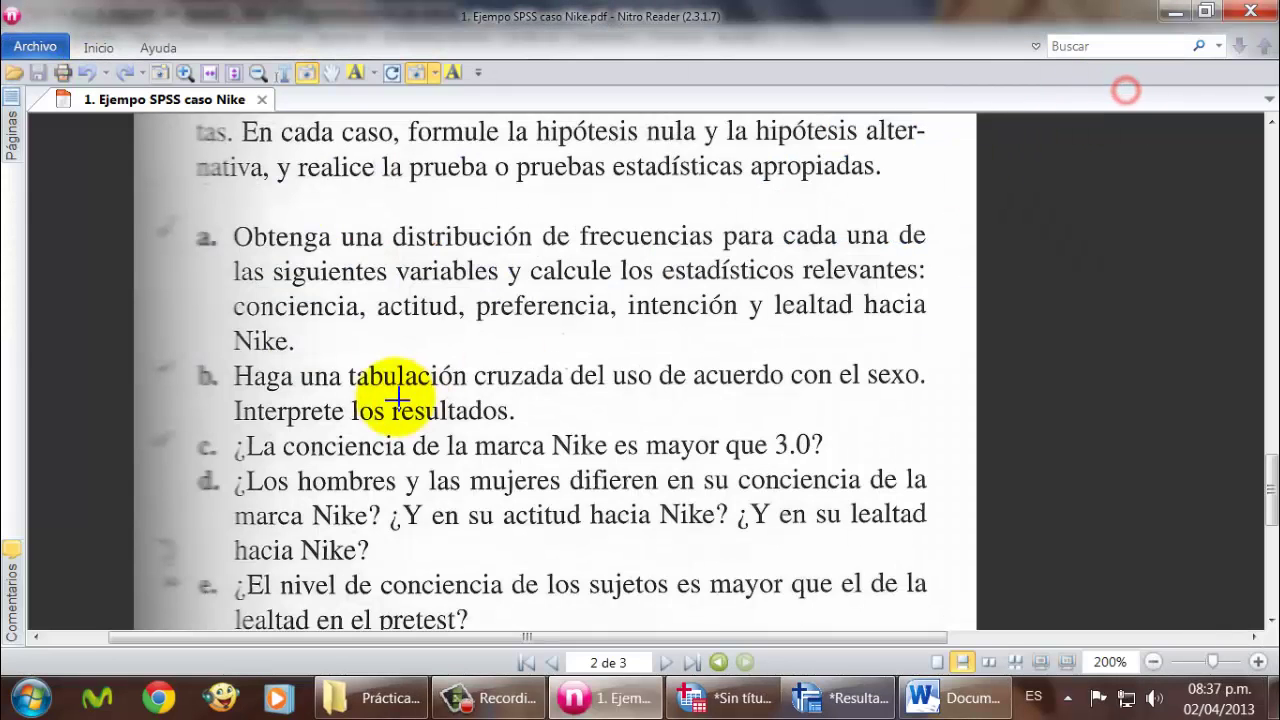
Step: Copy a snapshot of question a from the PDF and paste it into the blank Word document
{"action": "left_click_drag", "start_coordinate": [180, 358], "coordinate": [949, 220]}
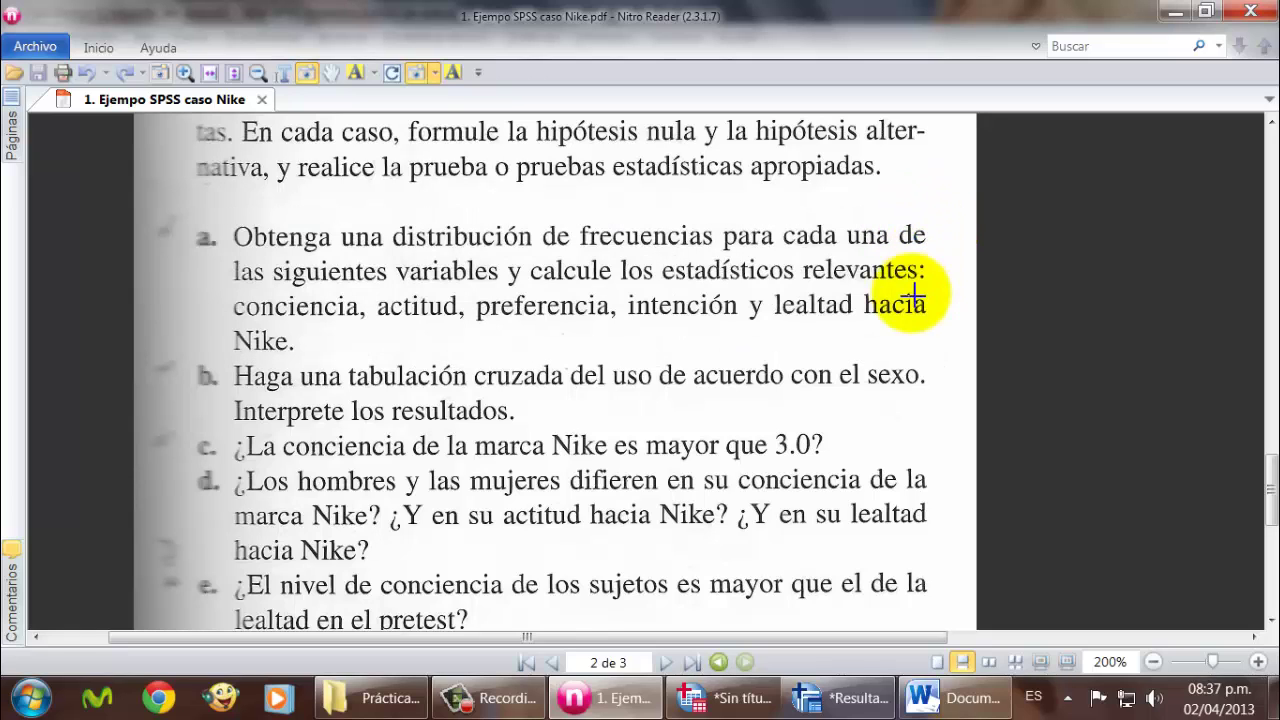
{"action": "left_click", "coordinate": [950, 698]}
{"action": "key", "text": "ctrl+v"}
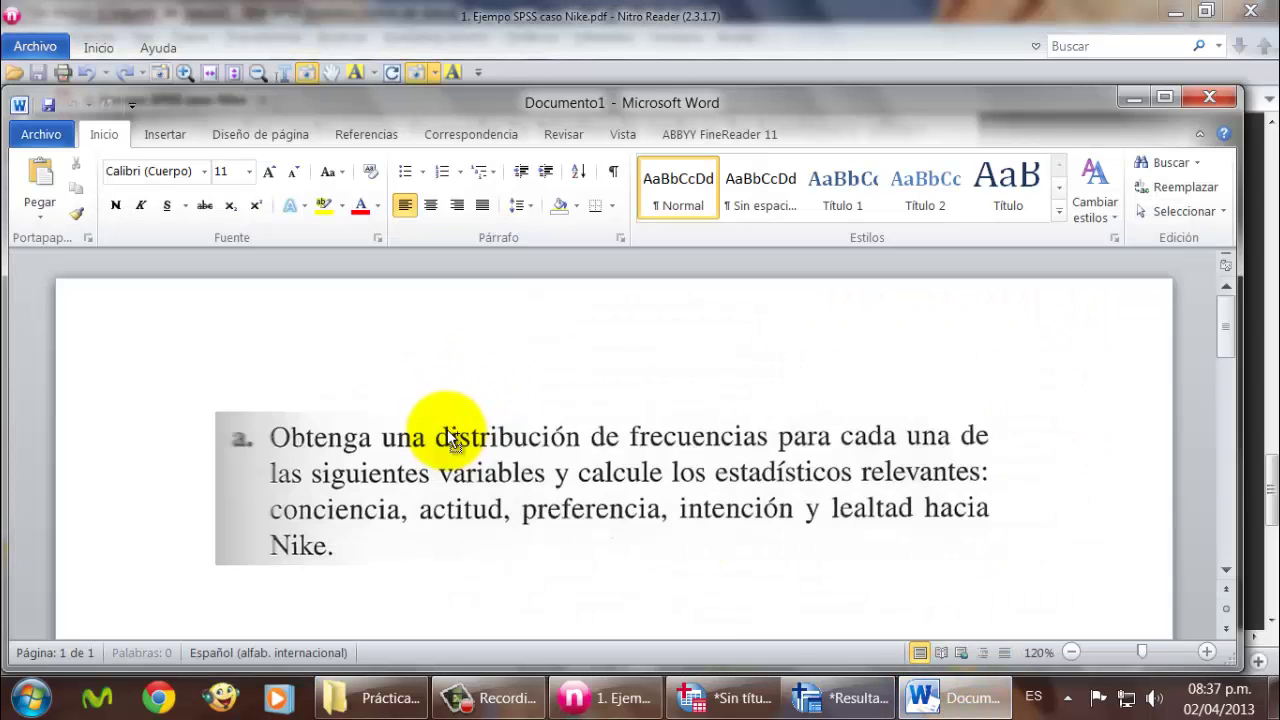
Step: Read the pasted question a to identify the required analysis and the variables it covers
{"action": "scroll", "coordinate": [443, 517], "scroll_direction": "down", "scroll_amount": 2}
{"action": "scroll", "coordinate": [447, 517], "scroll_direction": "up", "scroll_amount": 1}
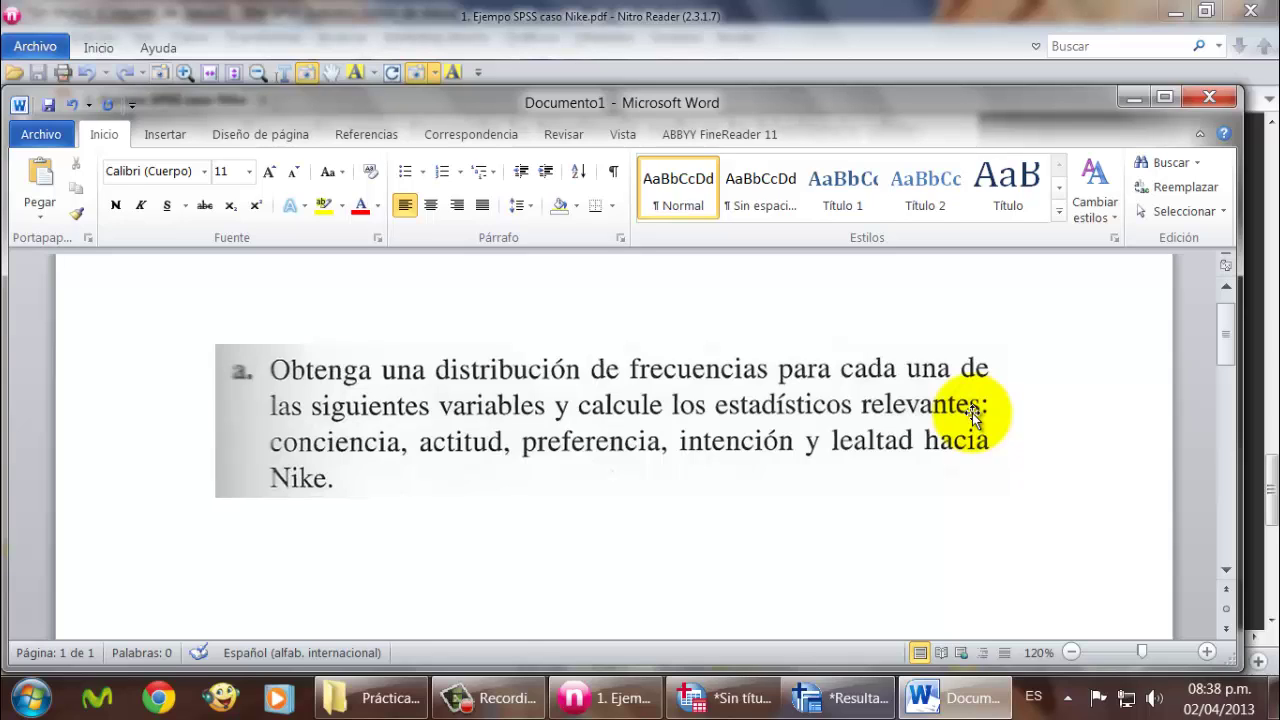
{"action": "left_click", "coordinate": [1051, 403]}
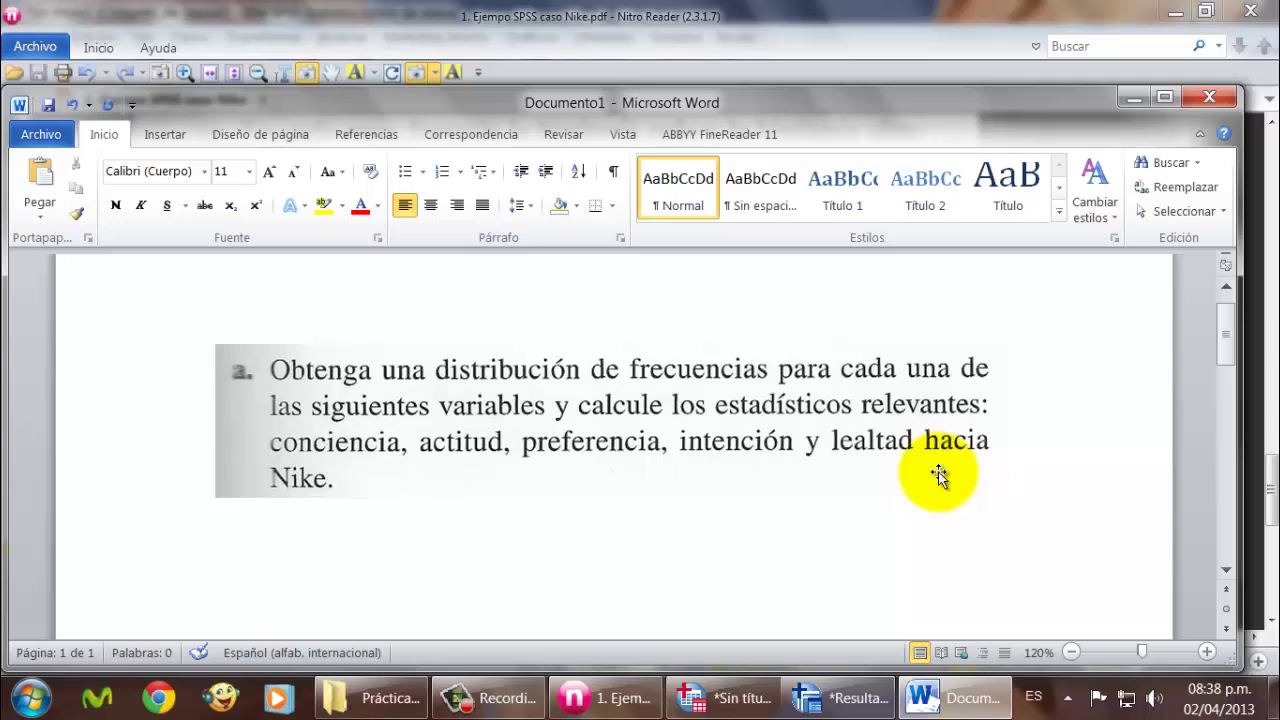
{"action": "scroll", "coordinate": [937, 472], "scroll_direction": "down", "scroll_amount": 1}
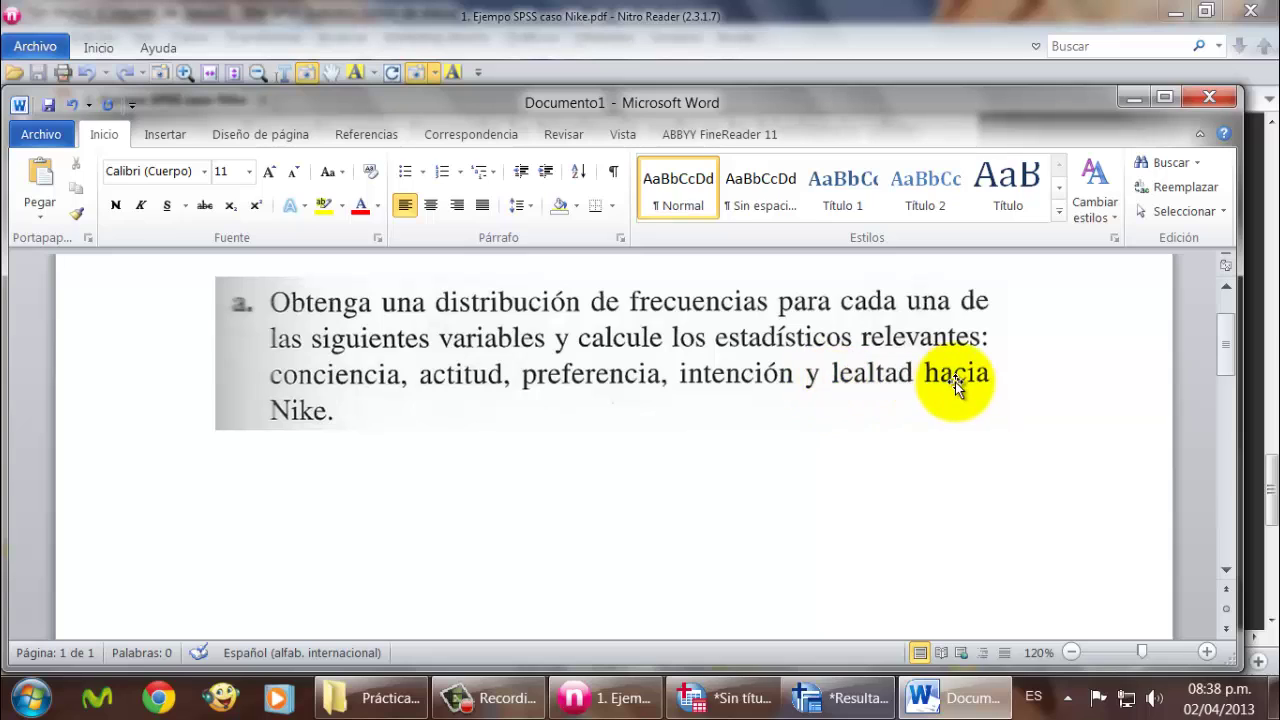
{"action": "left_click", "coordinate": [323, 406]}
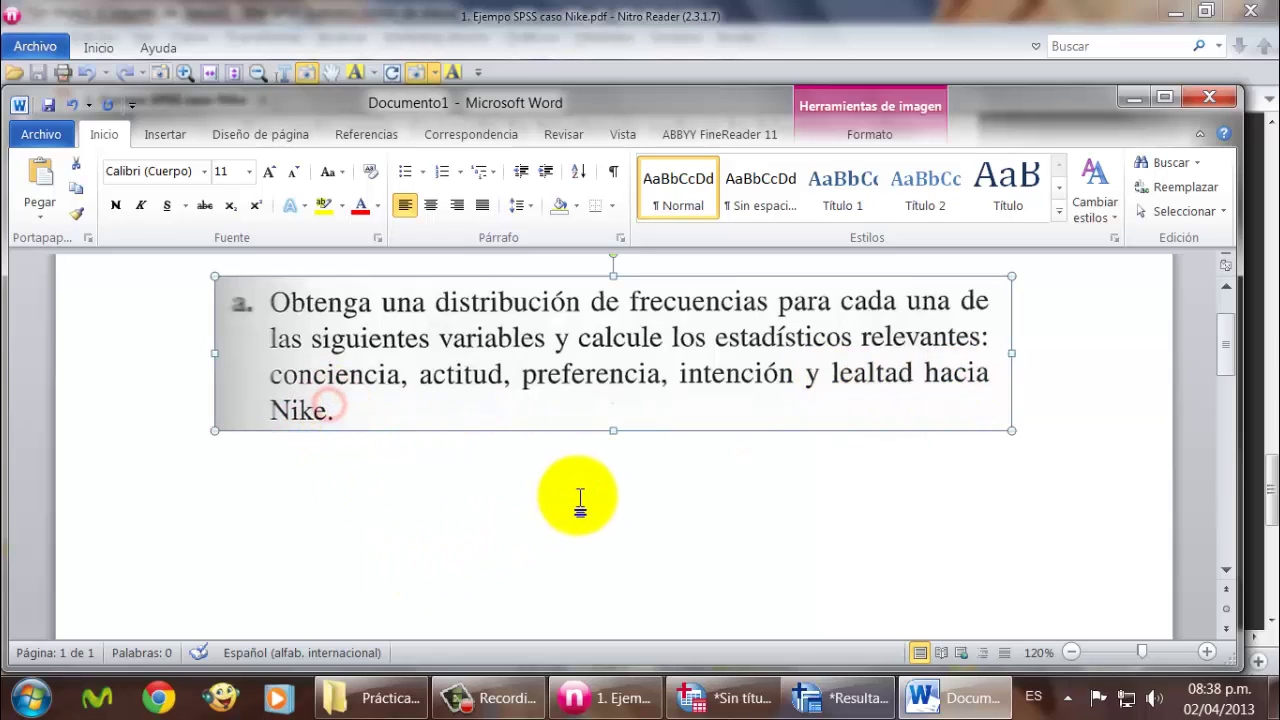
{"action": "left_click", "coordinate": [1041, 409]}
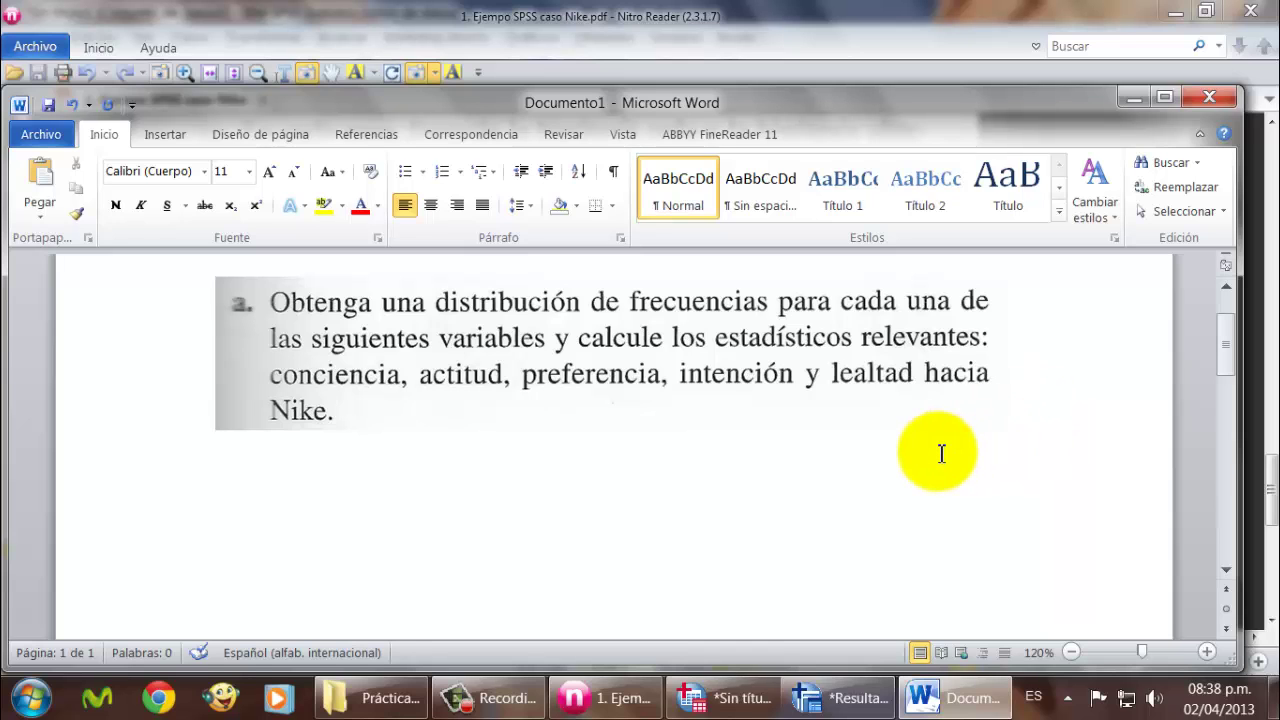
Step: Switch to the SPSS data editor, open the Frequencies analysis, and remove Conciencia, Actitud, Preferencia, Intención and Lealtad from its analysis variables
{"action": "left_click", "coordinate": [735, 695]}
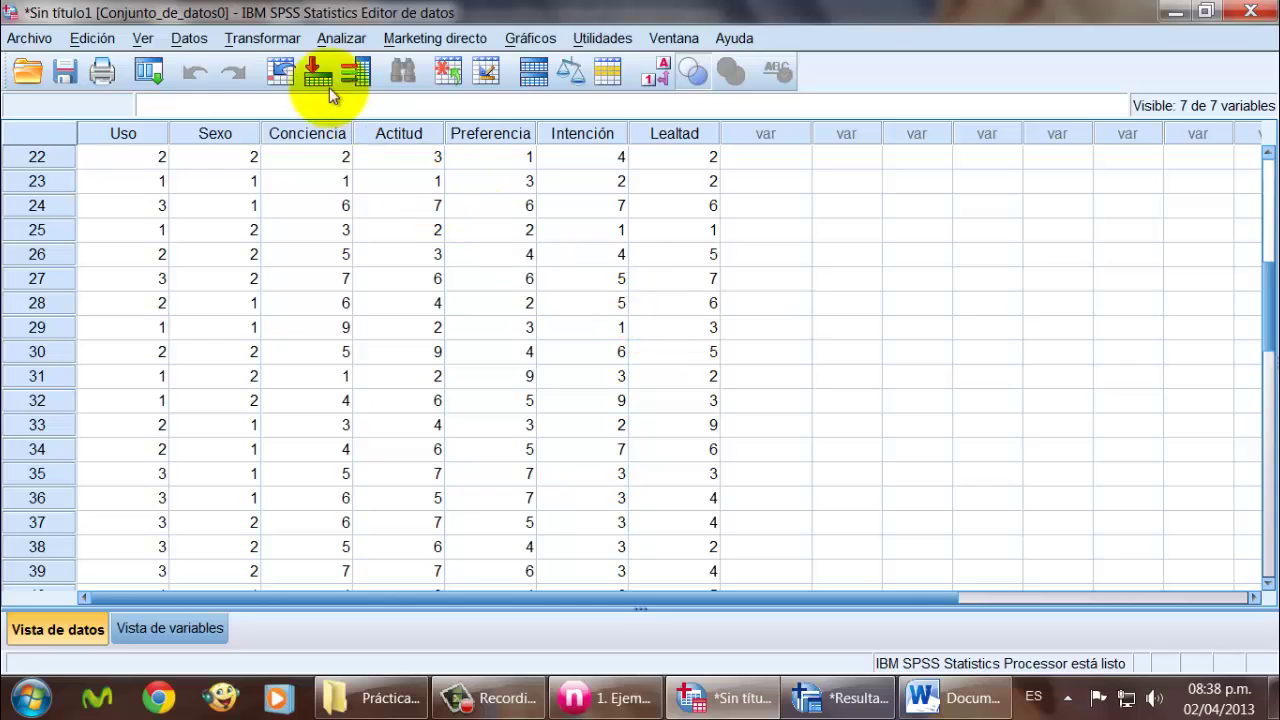
{"action": "left_click", "coordinate": [342, 38]}
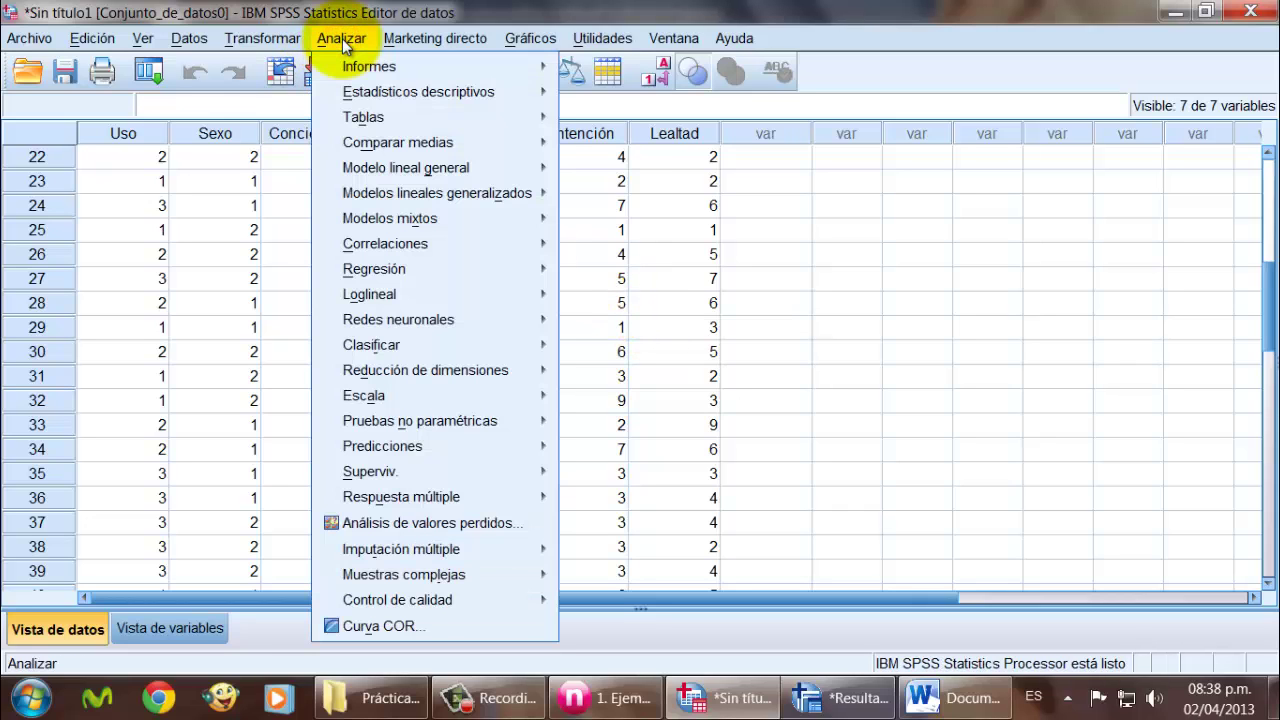
{"action": "mouse_move", "coordinate": [378, 92]}
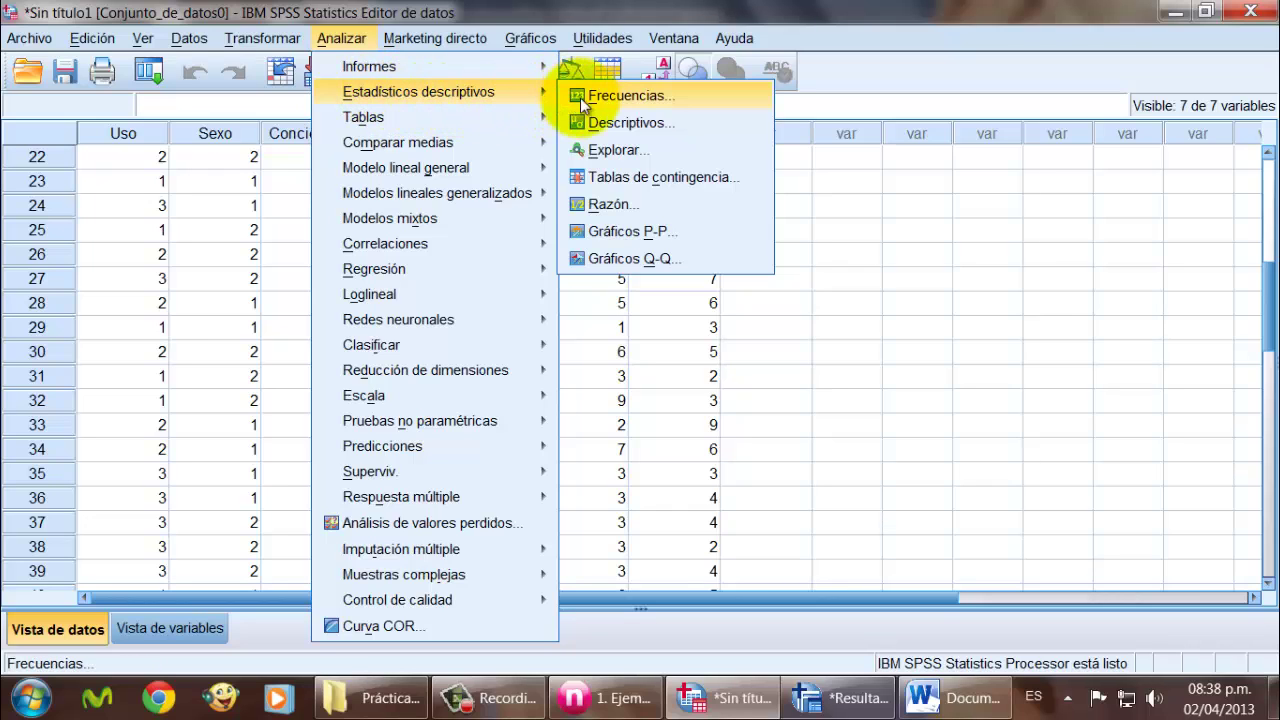
{"action": "left_click", "coordinate": [625, 96]}
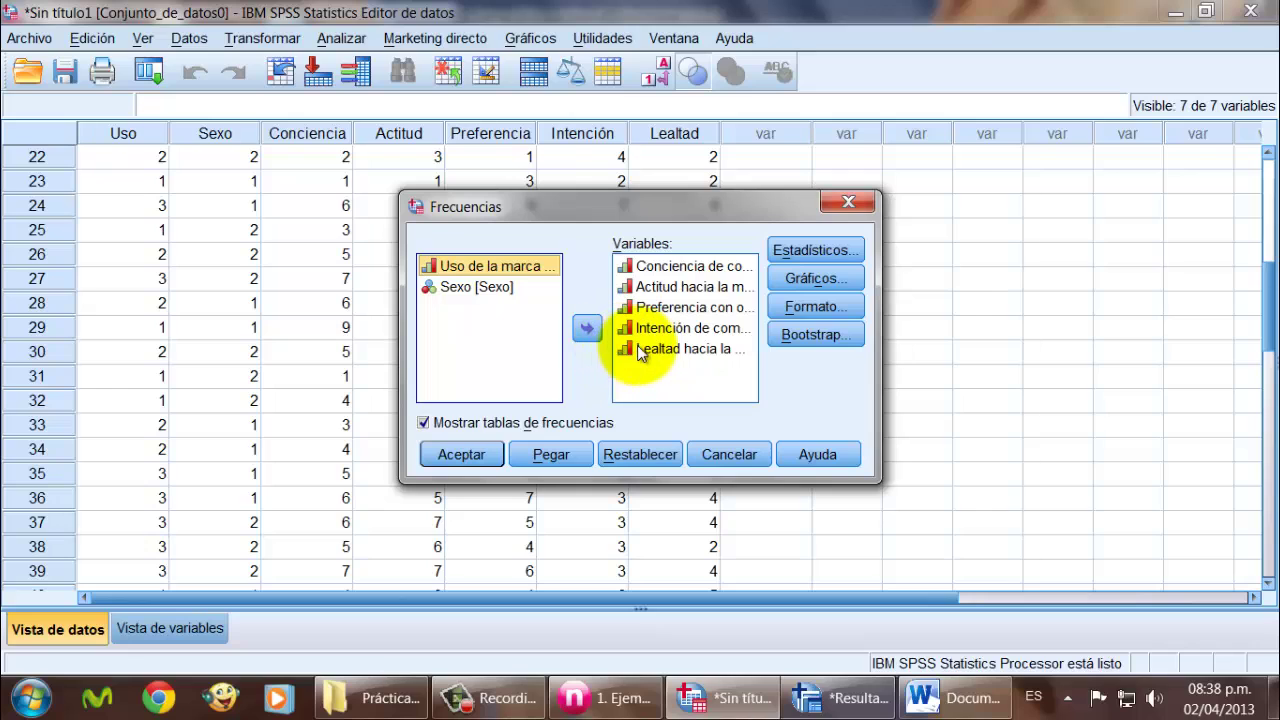
{"action": "left_click_drag", "start_coordinate": [640, 348], "coordinate": [670, 266]}
{"action": "left_click", "coordinate": [587, 327]}
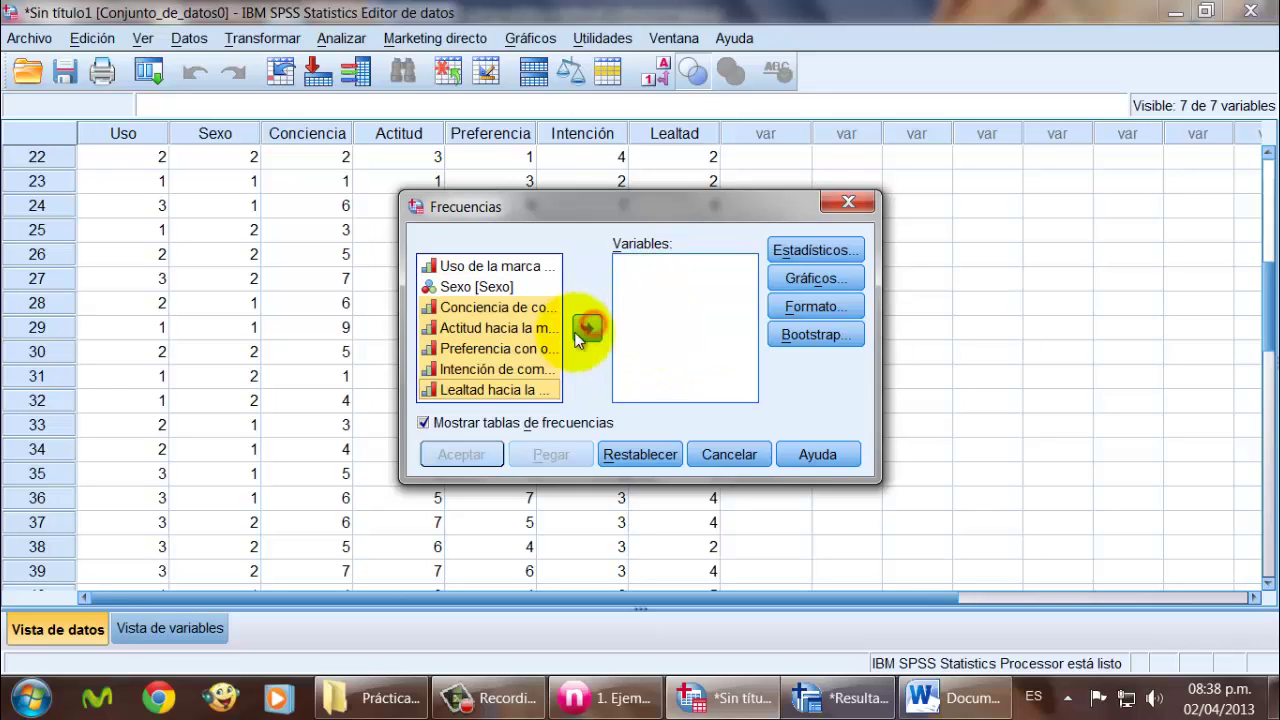
Step: Add Conciencia, Actitud, Preferencia, Intención and Lealtad to the Frequencies variables, keeping frequency tables displayed and the selected statistics
{"action": "left_click", "coordinate": [500, 307]}
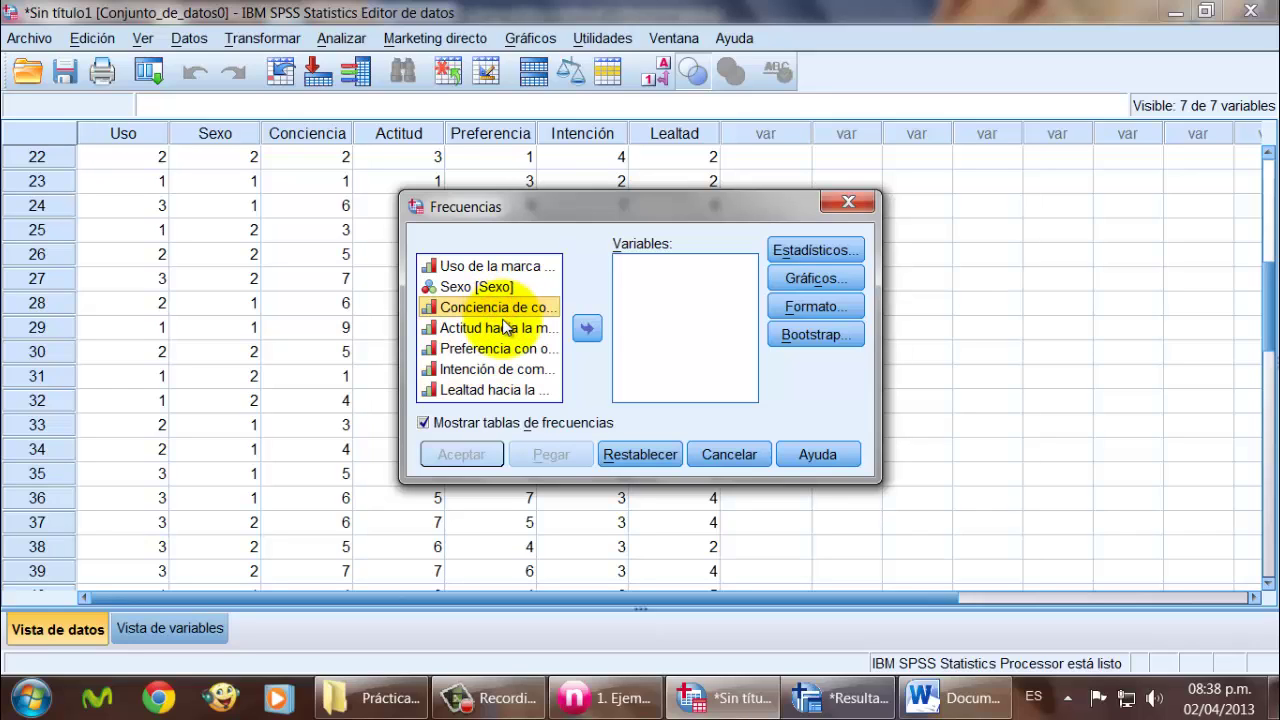
{"action": "left_click", "coordinate": [500, 346], "text": "shift"}
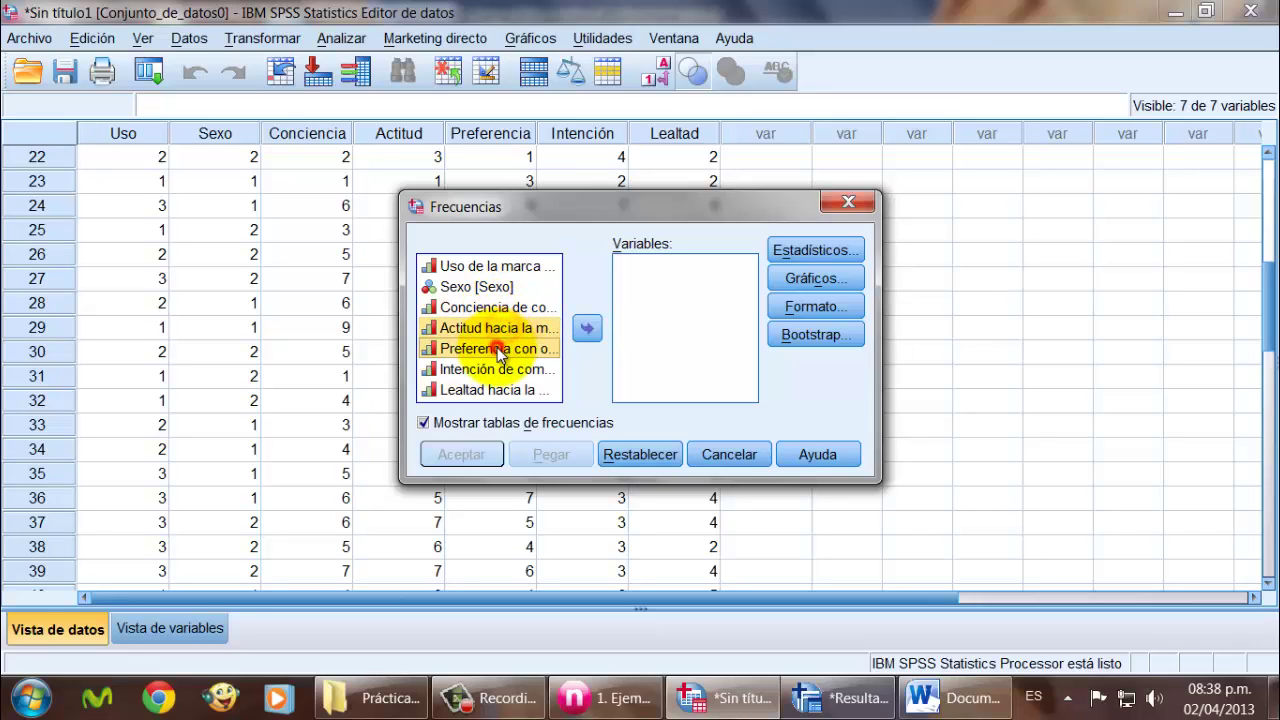
{"action": "left_click", "coordinate": [491, 390], "text": "shift"}
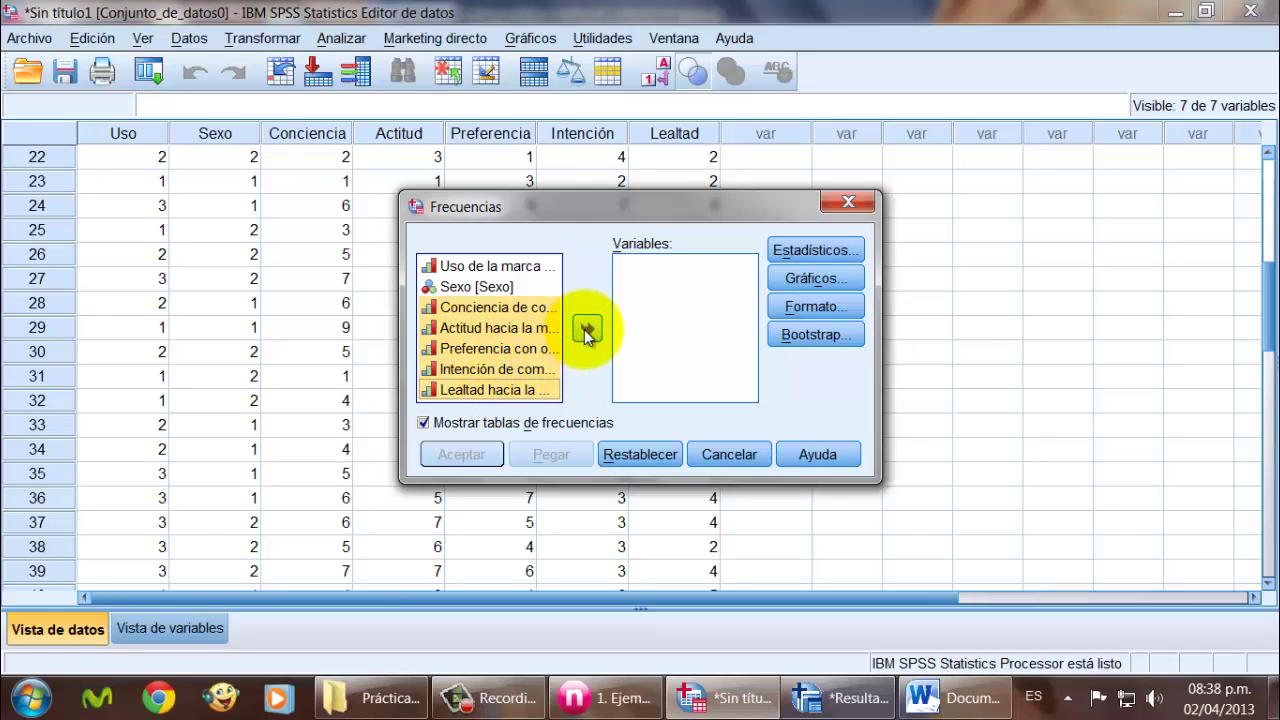
{"action": "left_click", "coordinate": [586, 330]}
{"action": "left_click", "coordinate": [672, 372]}
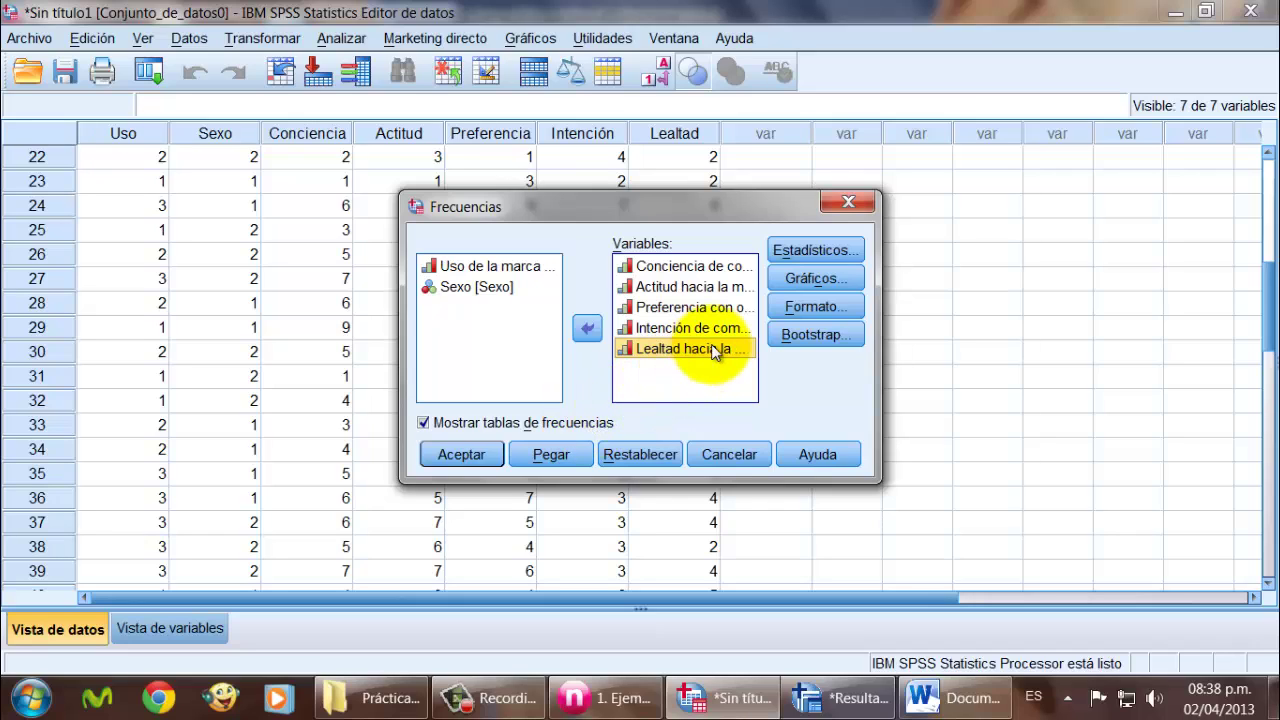
{"action": "left_click", "coordinate": [425, 423]}
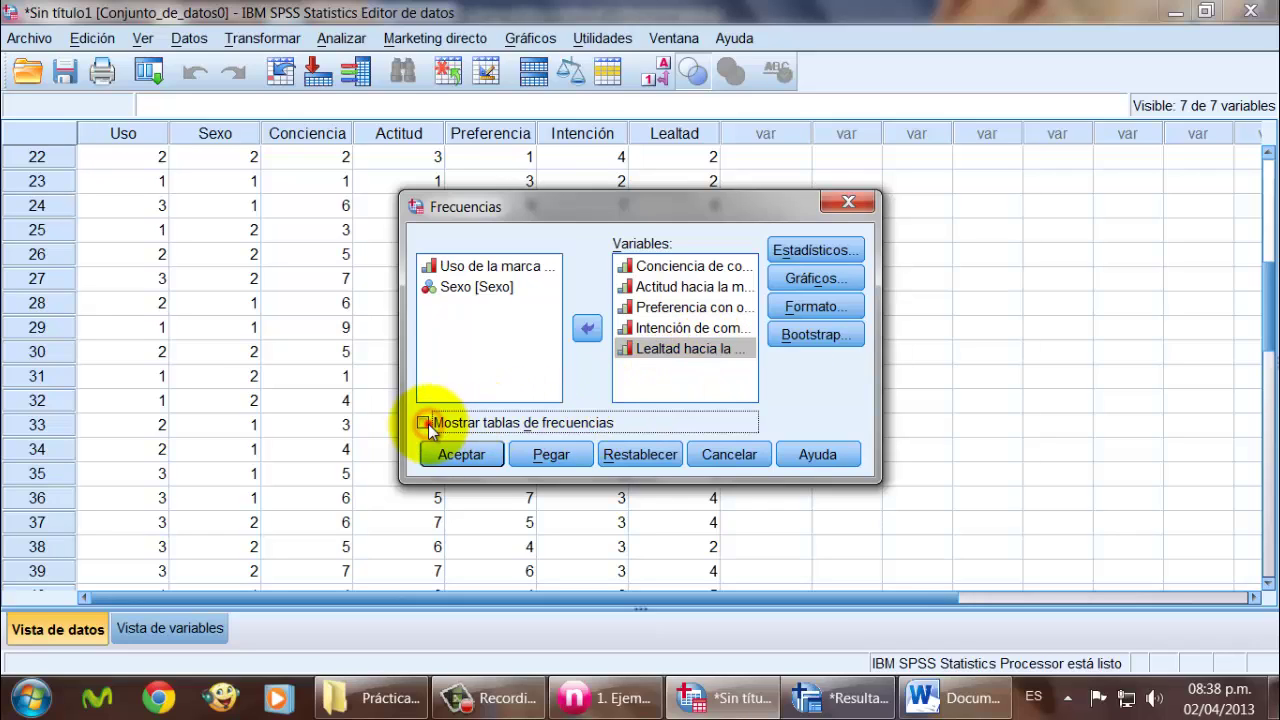
{"action": "left_click", "coordinate": [425, 423]}
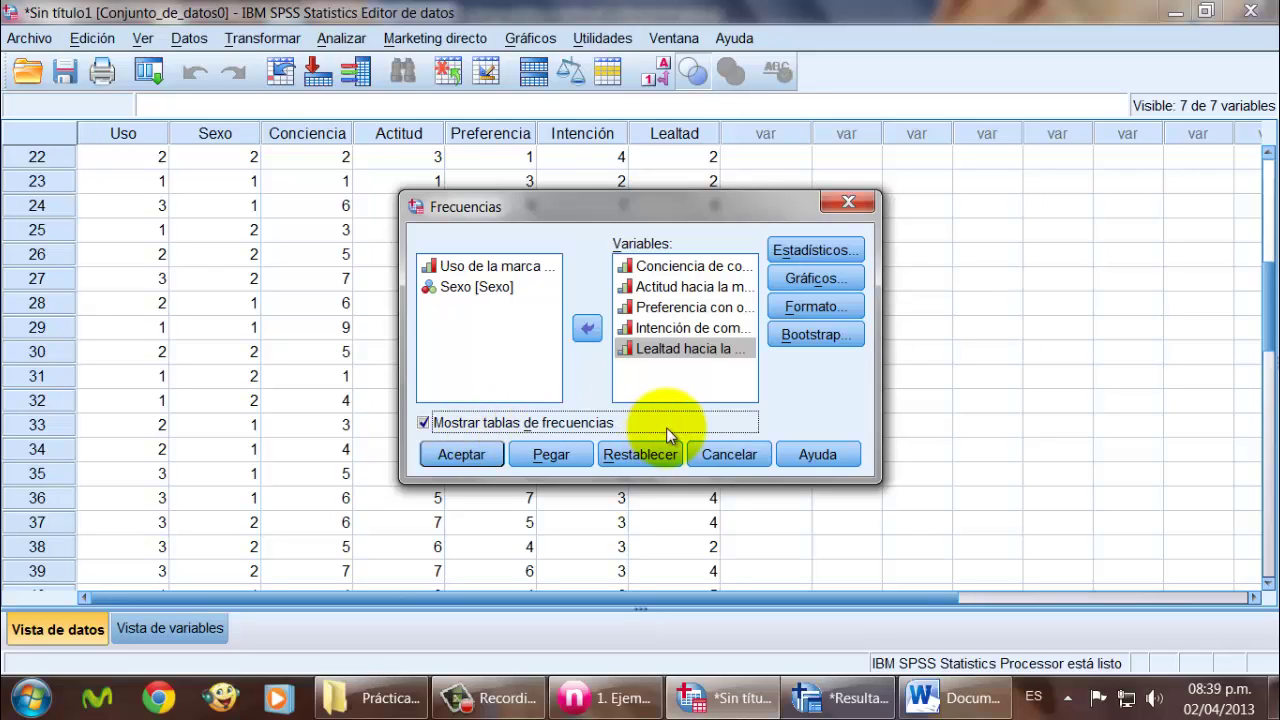
{"action": "left_click", "coordinate": [824, 255]}
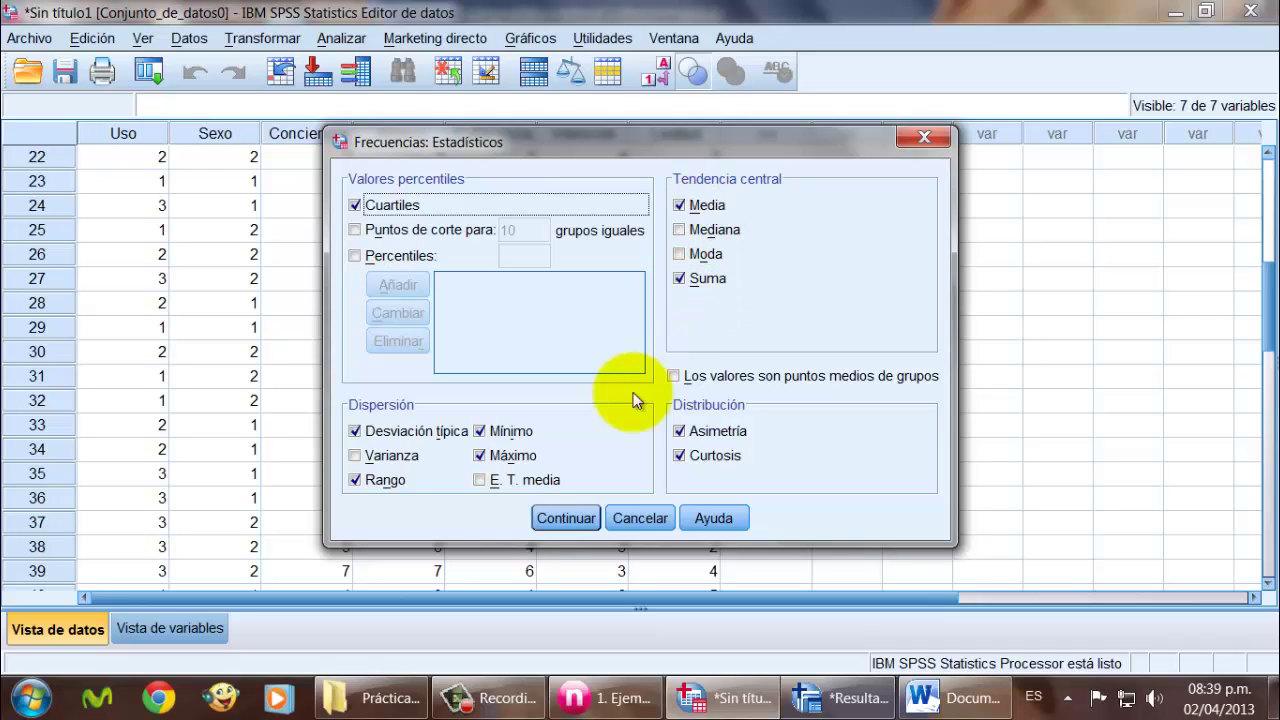
{"action": "left_click", "coordinate": [575, 515]}
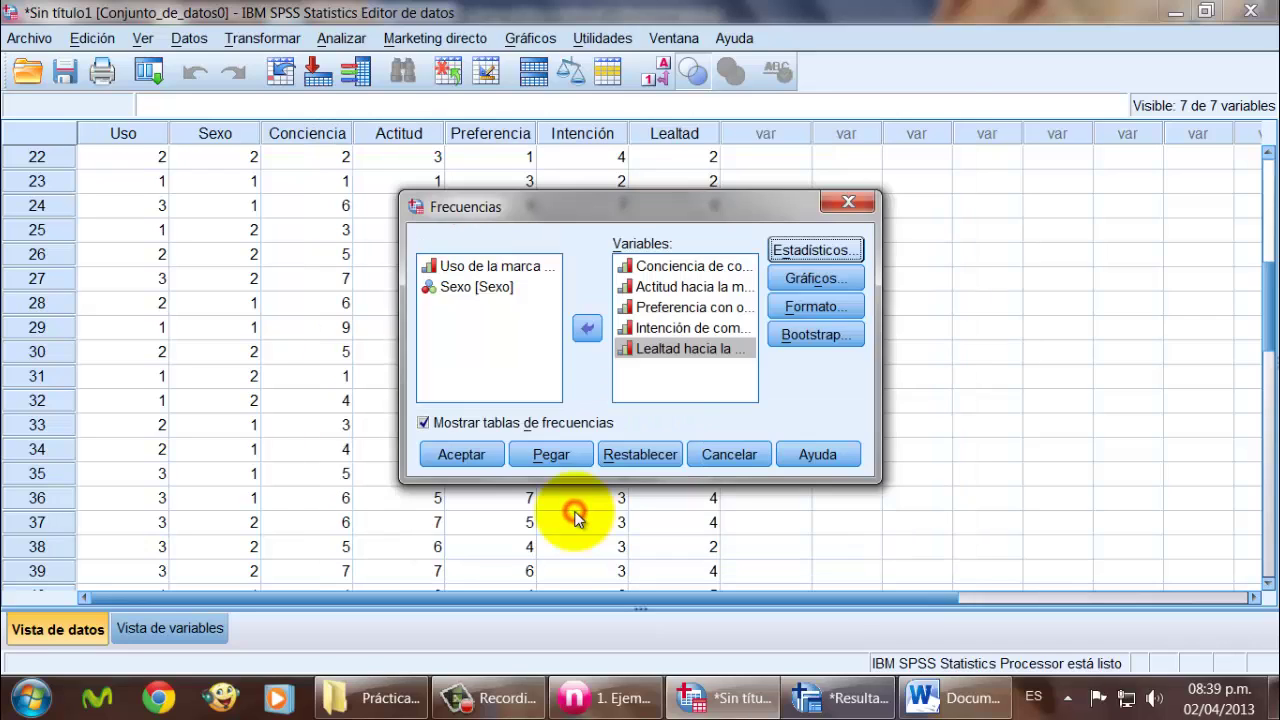
Step: Request bar charts with percentages as chart values and run the Frequencies analysis
{"action": "left_click", "coordinate": [810, 280]}
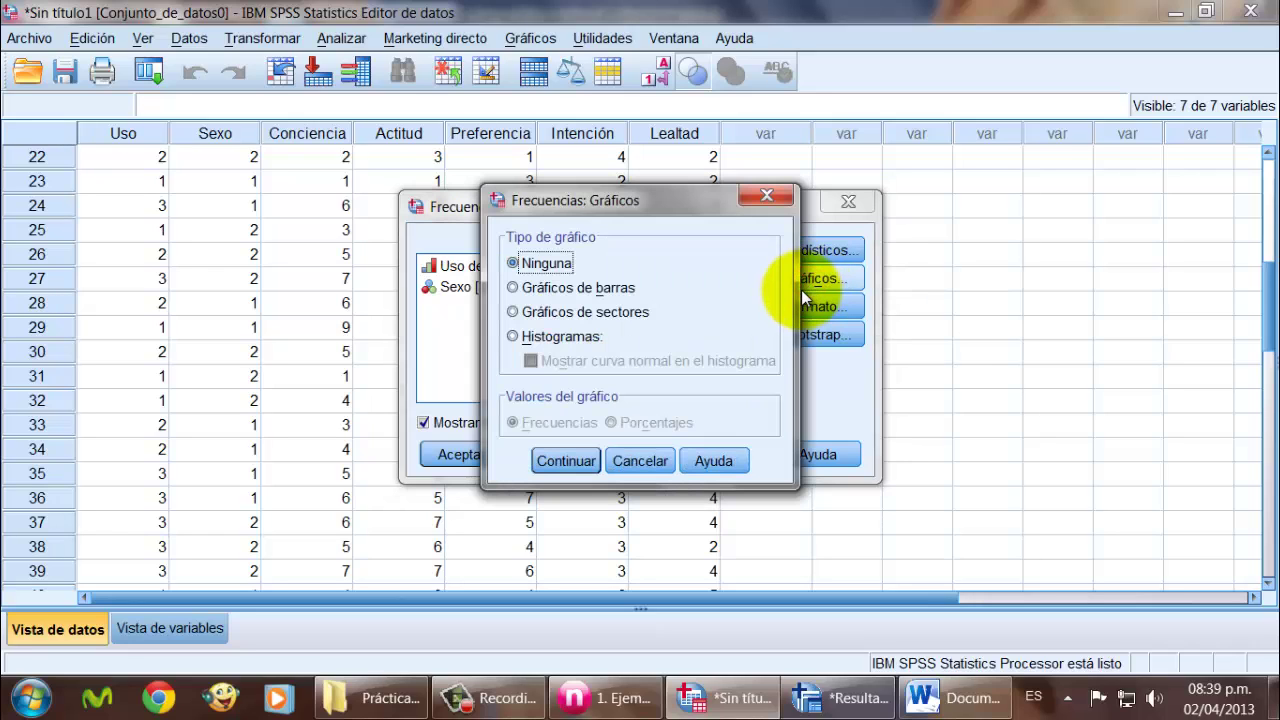
{"action": "left_click", "coordinate": [545, 290]}
{"action": "left_click", "coordinate": [547, 266]}
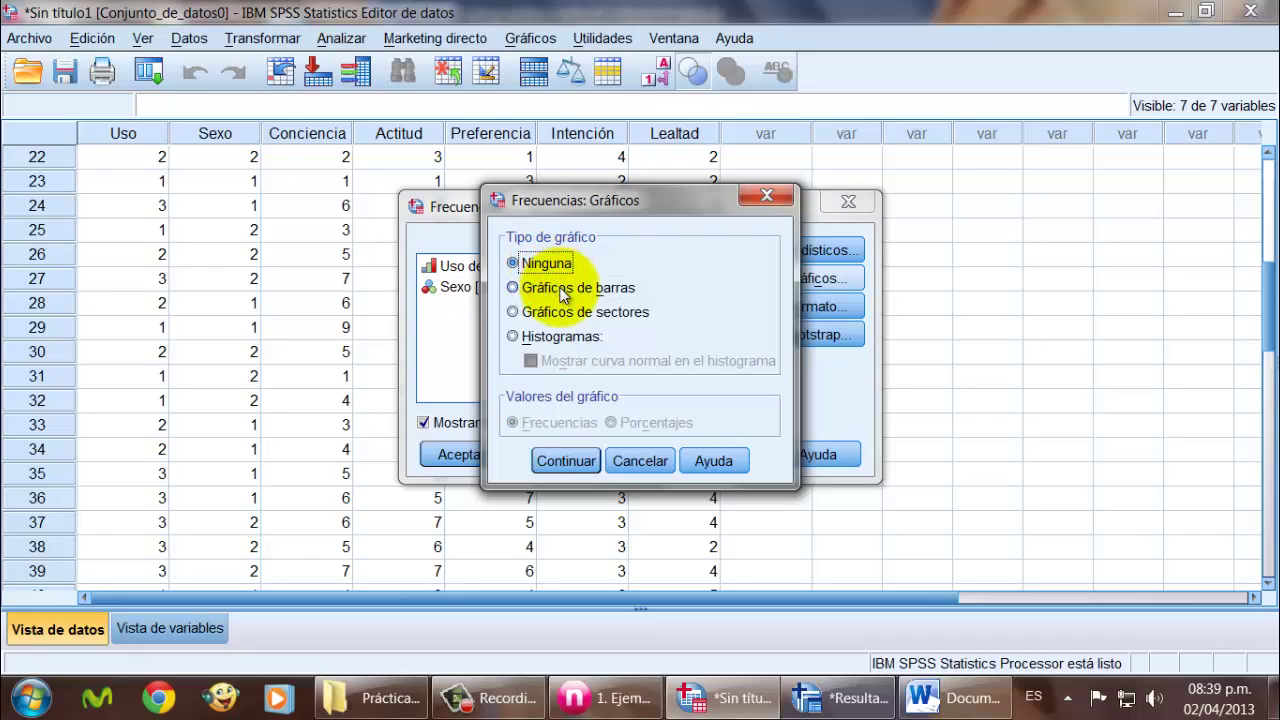
{"action": "left_click", "coordinate": [560, 289]}
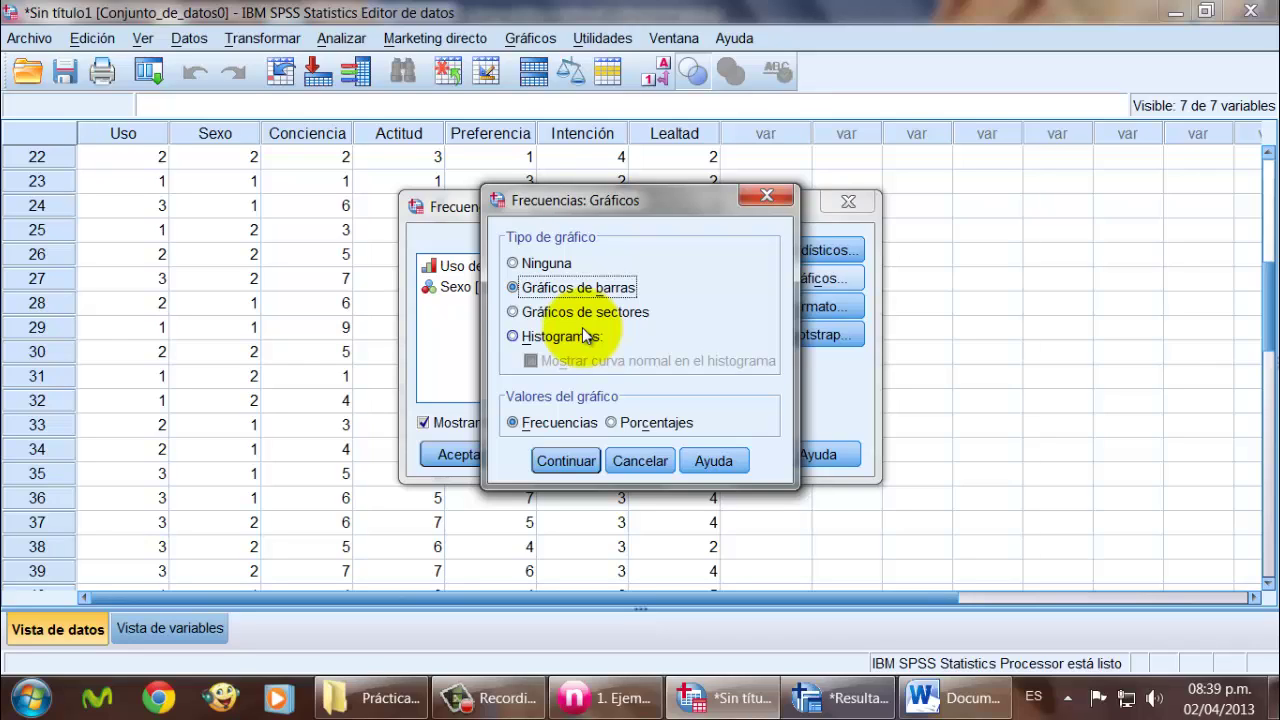
{"action": "left_click", "coordinate": [609, 424]}
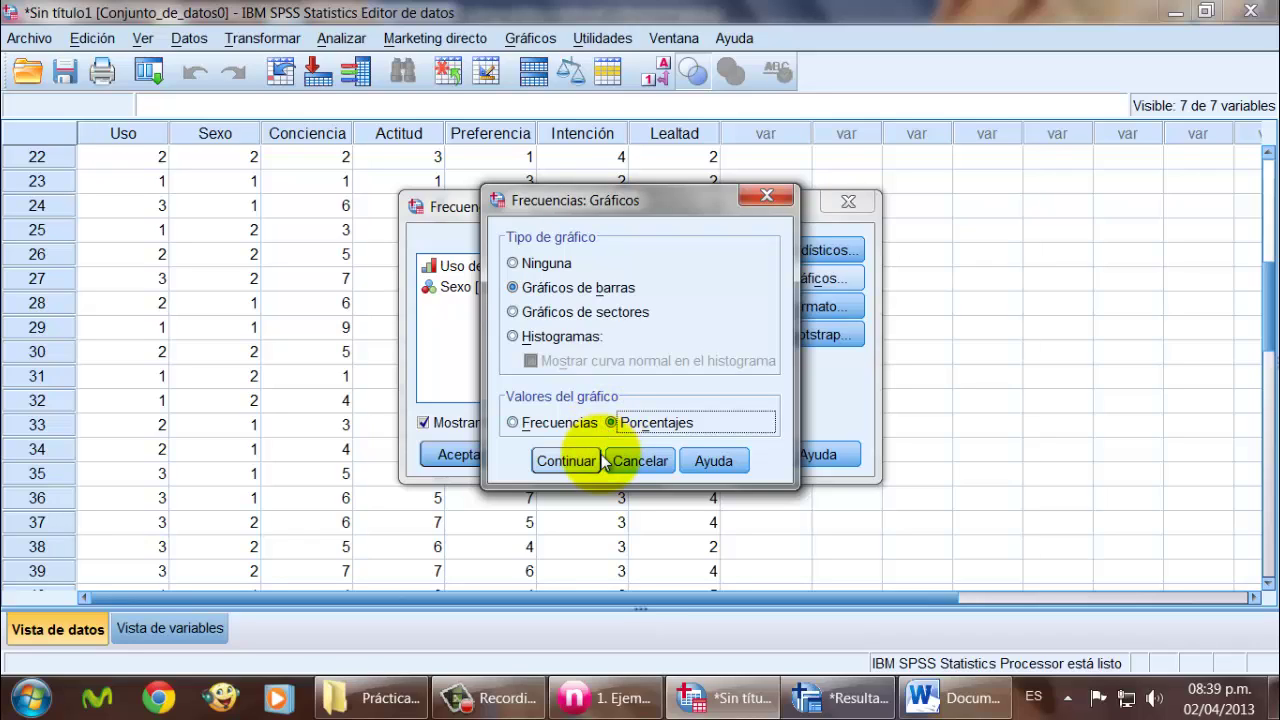
{"action": "left_click", "coordinate": [568, 429]}
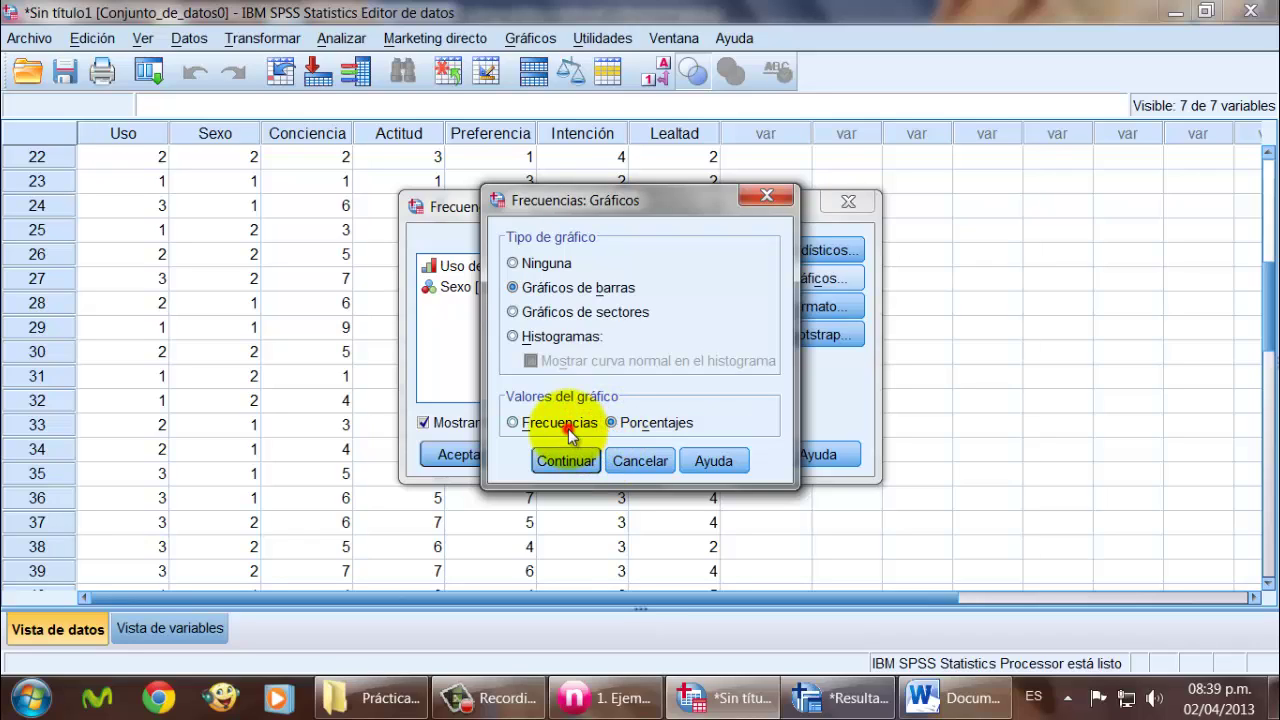
{"action": "left_click", "coordinate": [612, 425]}
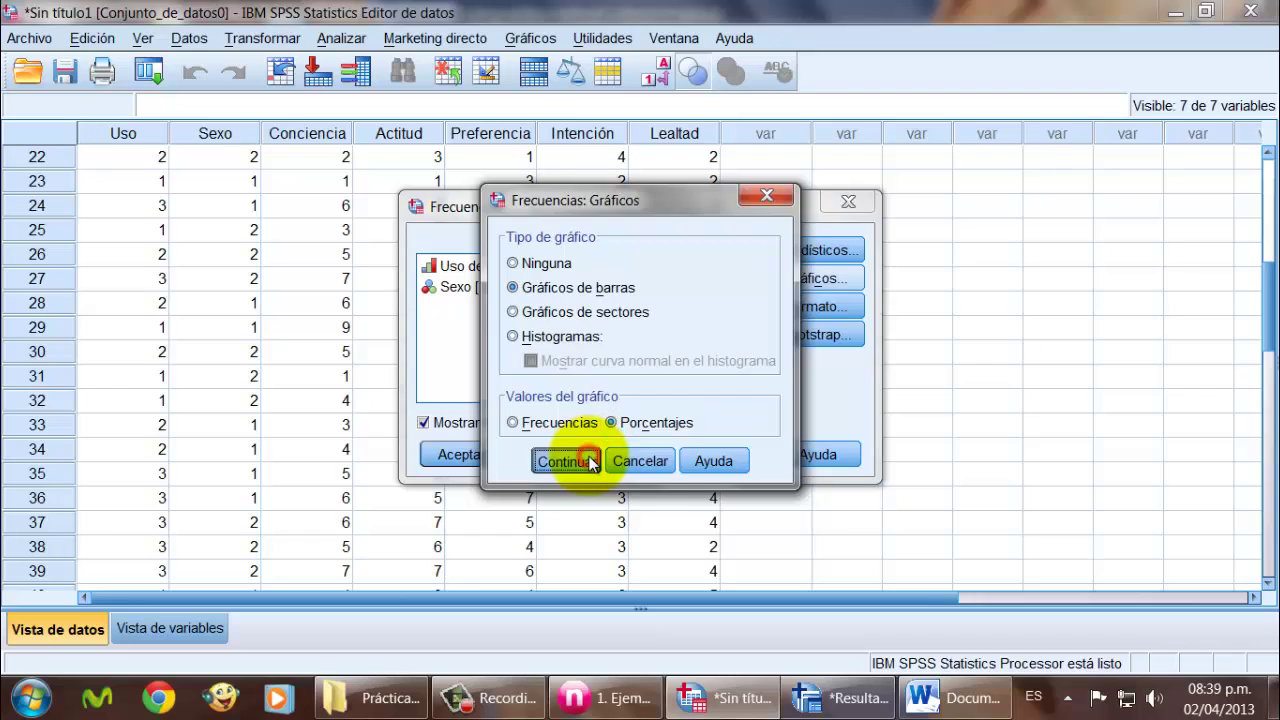
{"action": "left_click", "coordinate": [591, 460]}
{"action": "left_click", "coordinate": [462, 455]}
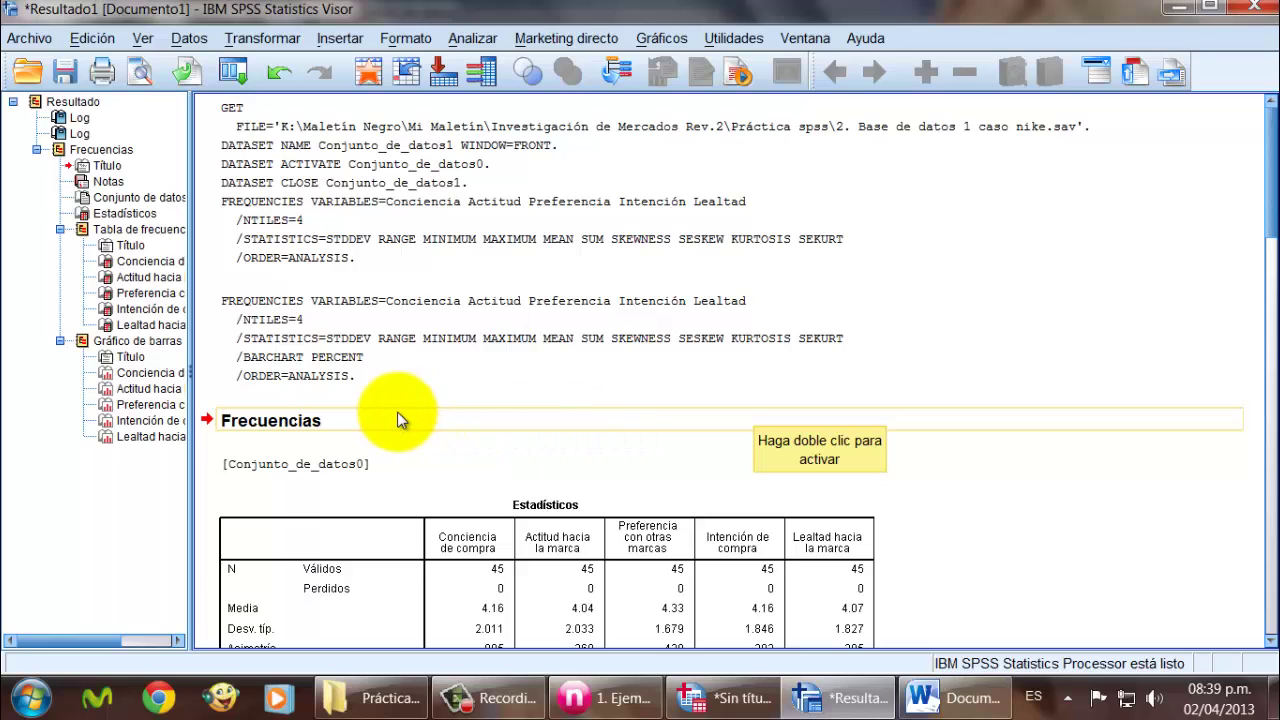
Step: Examine the statistics table and the frequency tables of the five variables in the output
{"action": "scroll", "coordinate": [397, 413], "scroll_direction": "down", "scroll_amount": 4}
{"action": "scroll", "coordinate": [397, 413], "scroll_direction": "up", "scroll_amount": 1}
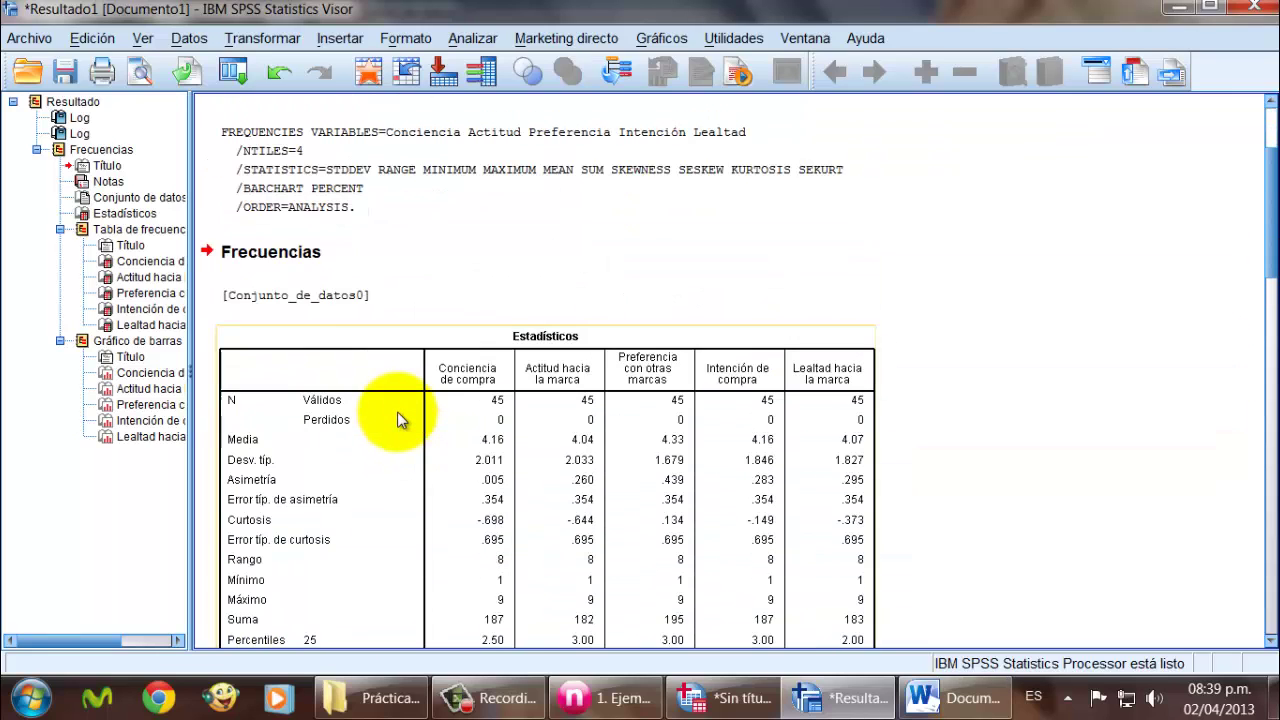
{"action": "scroll", "coordinate": [397, 411], "scroll_direction": "down", "scroll_amount": 2}
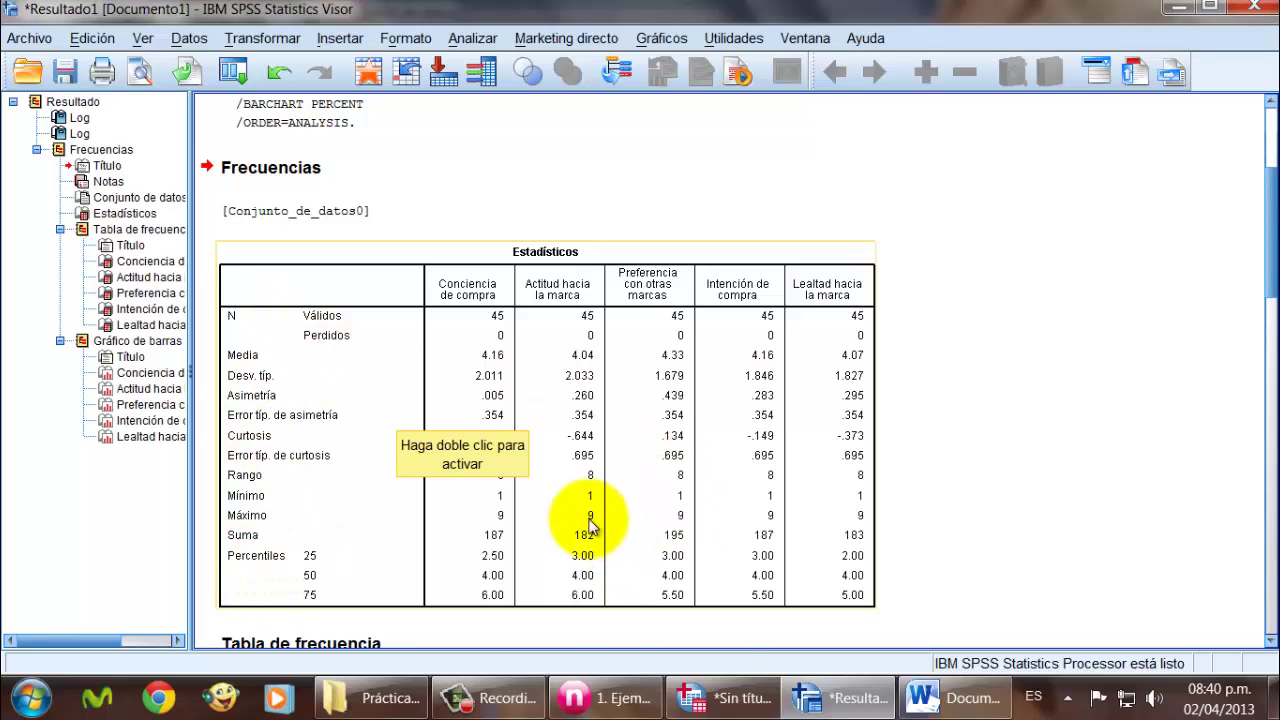
{"action": "scroll", "coordinate": [590, 527], "scroll_direction": "down", "scroll_amount": 2}
{"action": "scroll", "coordinate": [500, 465], "scroll_direction": "down", "scroll_amount": 2}
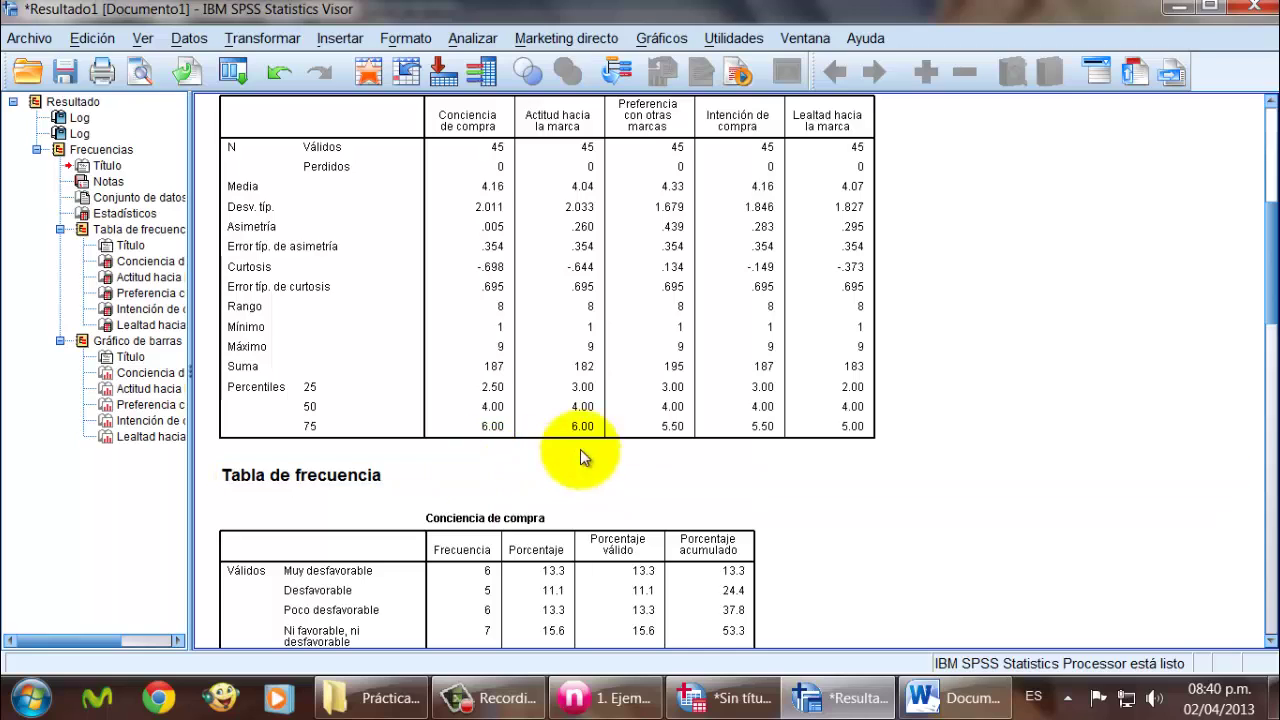
{"action": "scroll", "coordinate": [620, 452], "scroll_direction": "down", "scroll_amount": 2}
{"action": "scroll", "coordinate": [995, 518], "scroll_direction": "down", "scroll_amount": 2}
{"action": "scroll", "coordinate": [995, 518], "scroll_direction": "down", "scroll_amount": 2}
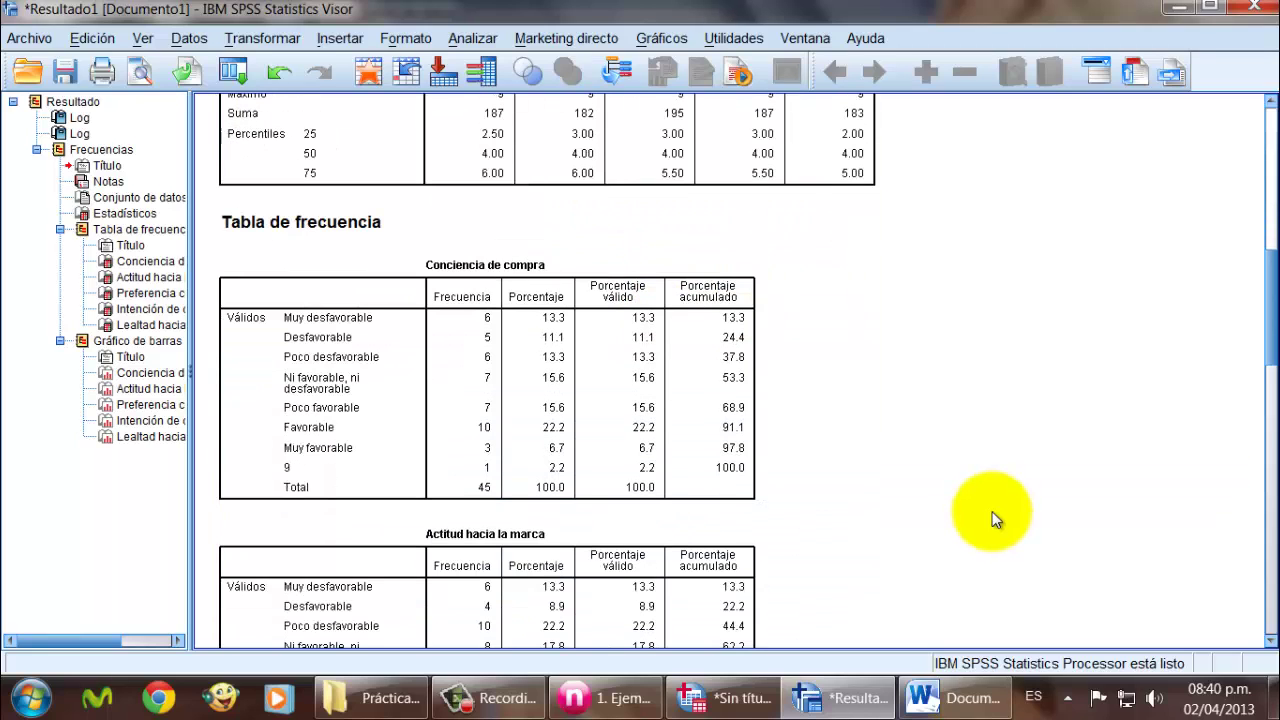
{"action": "left_click", "coordinate": [680, 377]}
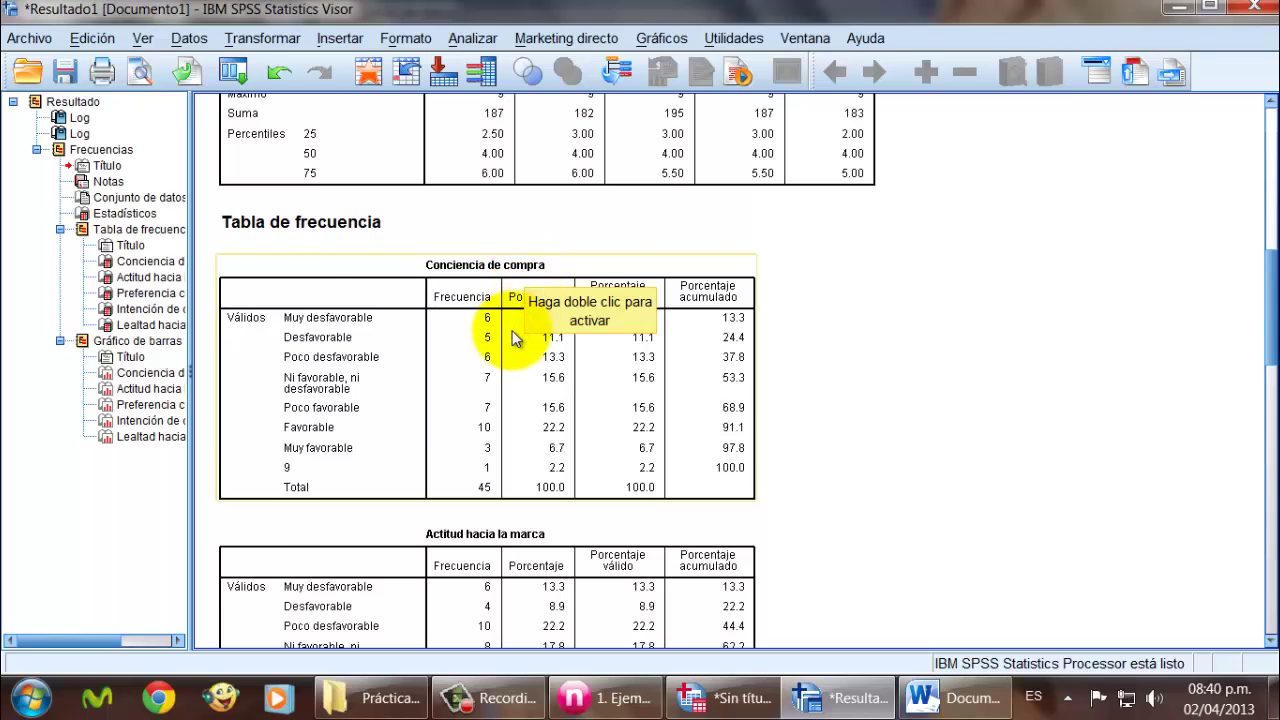
{"action": "scroll", "coordinate": [515, 340], "scroll_direction": "down", "scroll_amount": 2}
{"action": "scroll", "coordinate": [500, 390], "scroll_direction": "down", "scroll_amount": 2}
{"action": "scroll", "coordinate": [497, 397], "scroll_direction": "down", "scroll_amount": 8}
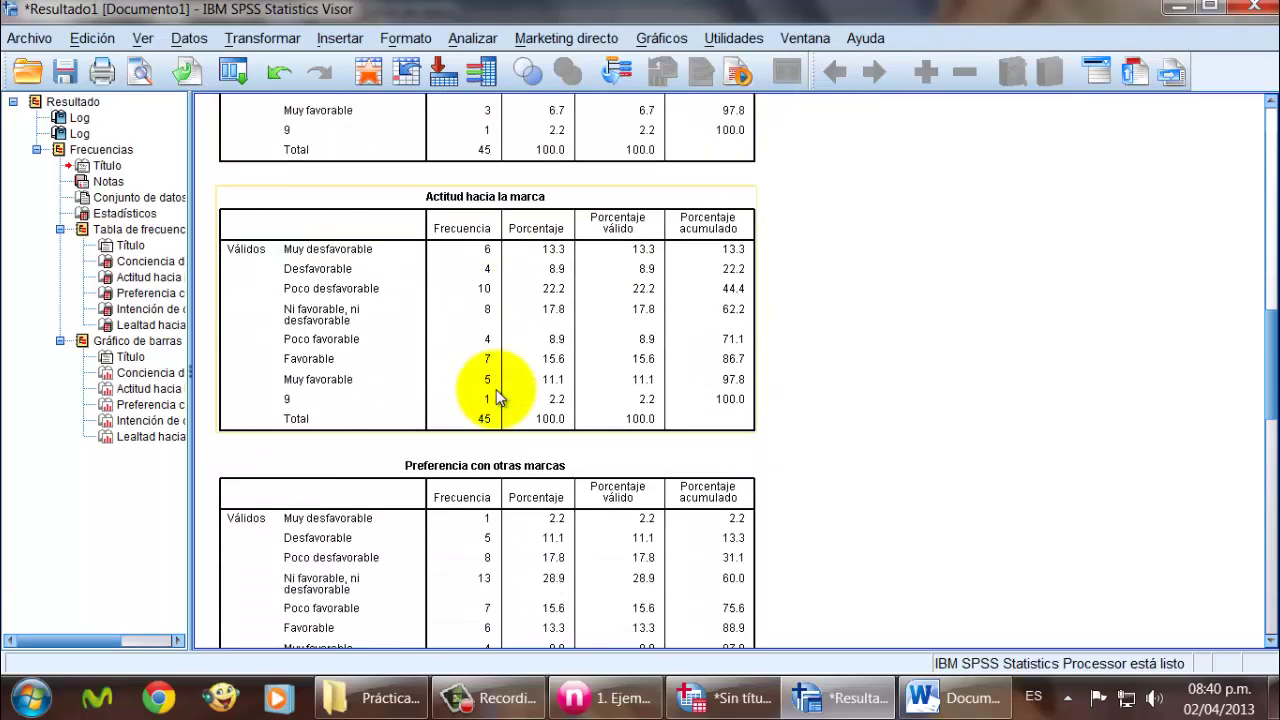
{"action": "scroll", "coordinate": [488, 410], "scroll_direction": "down", "scroll_amount": 5}
Step: Examine the percentage bar charts for Conciencia, Actitud, Preferencia and Intención in the output
{"action": "scroll", "coordinate": [488, 410], "scroll_direction": "down", "scroll_amount": 18}
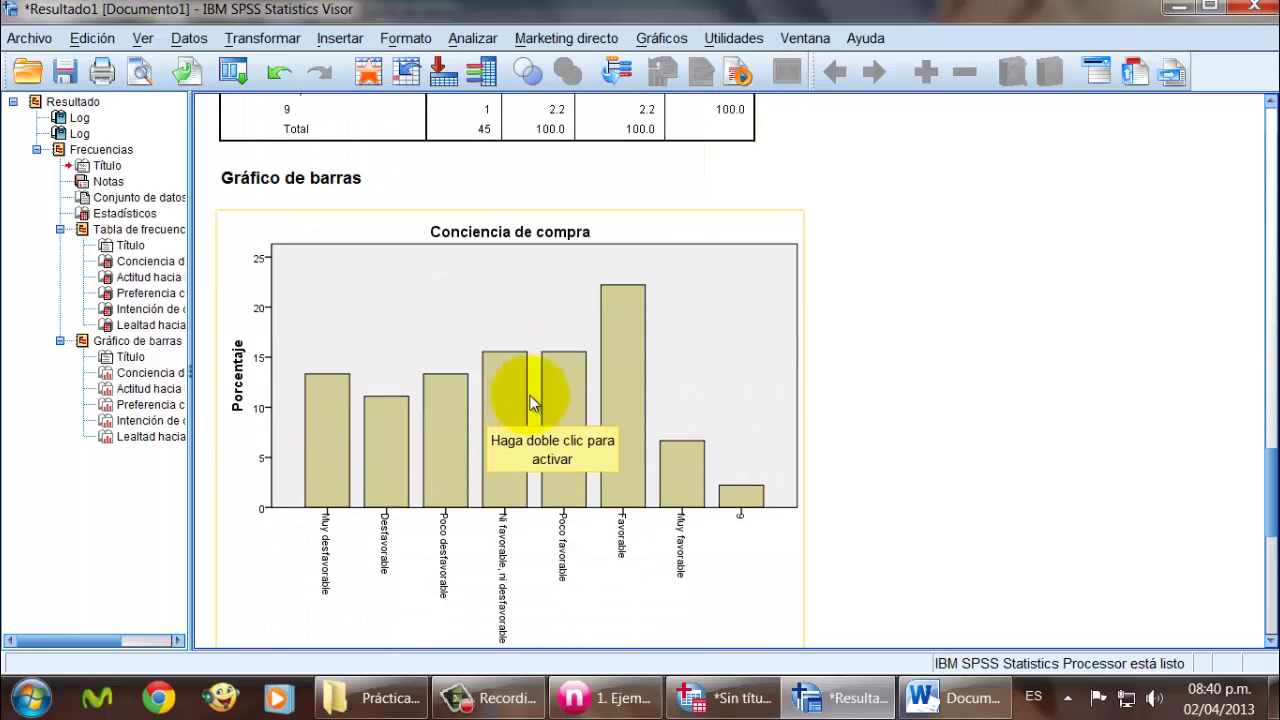
{"action": "scroll", "coordinate": [532, 403], "scroll_direction": "down", "scroll_amount": 10}
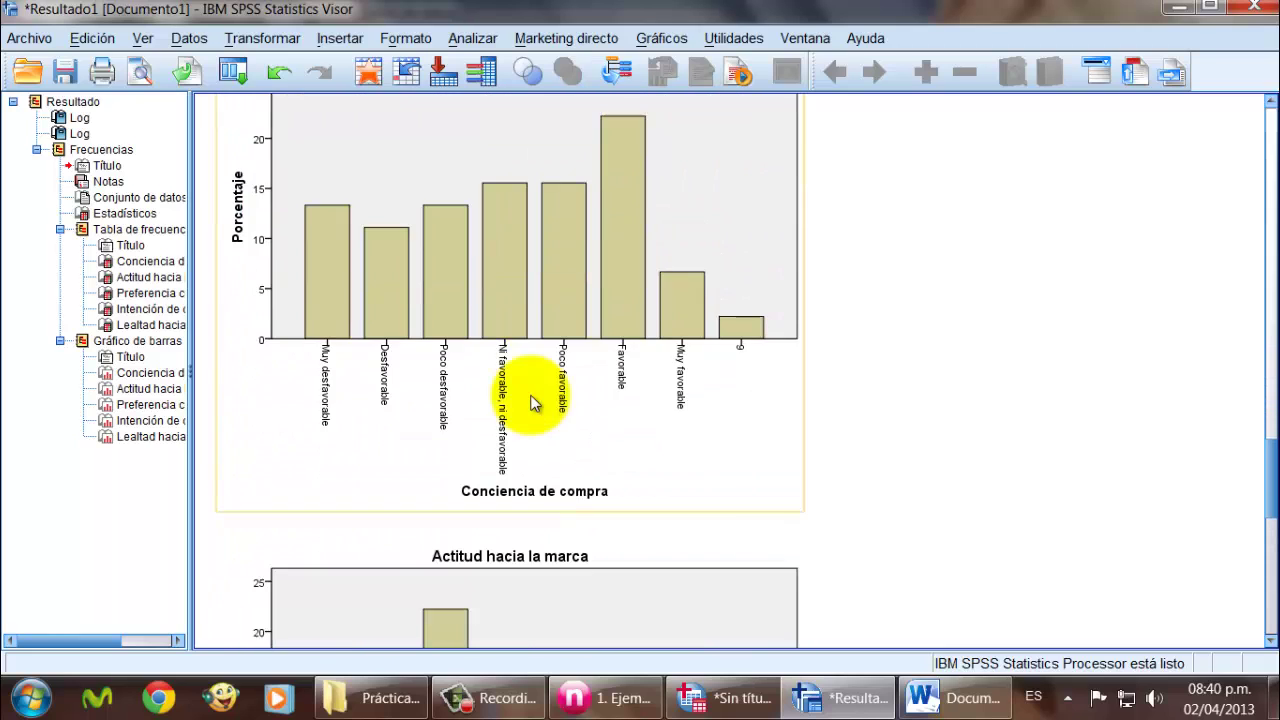
{"action": "scroll", "coordinate": [532, 403], "scroll_direction": "down", "scroll_amount": 8}
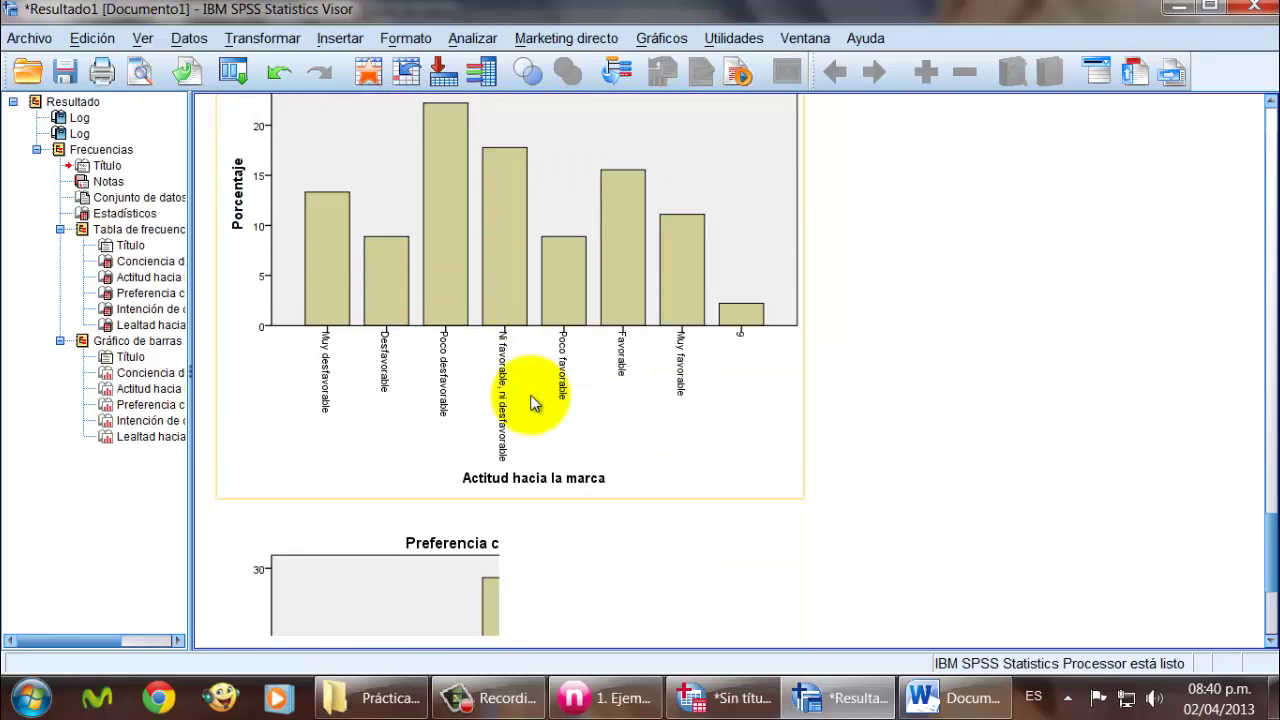
{"action": "scroll", "coordinate": [532, 403], "scroll_direction": "up", "scroll_amount": 18}
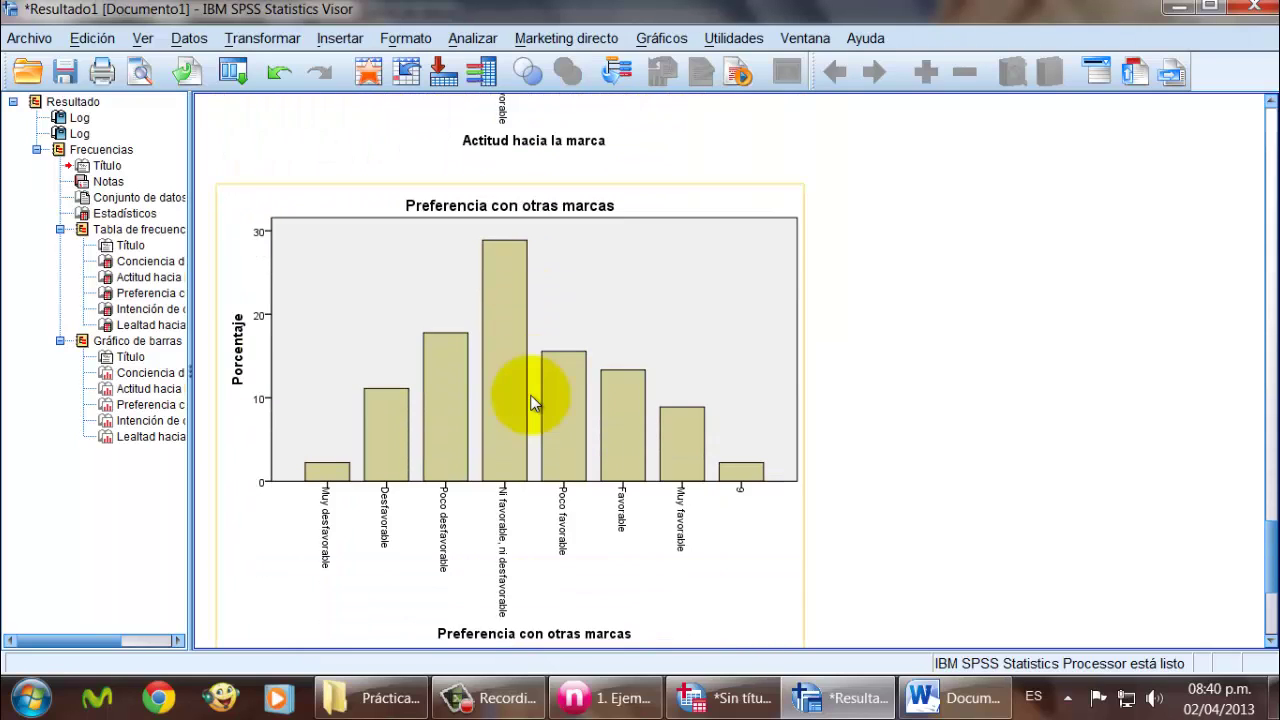
{"action": "scroll", "coordinate": [532, 403], "scroll_direction": "down", "scroll_amount": 20}
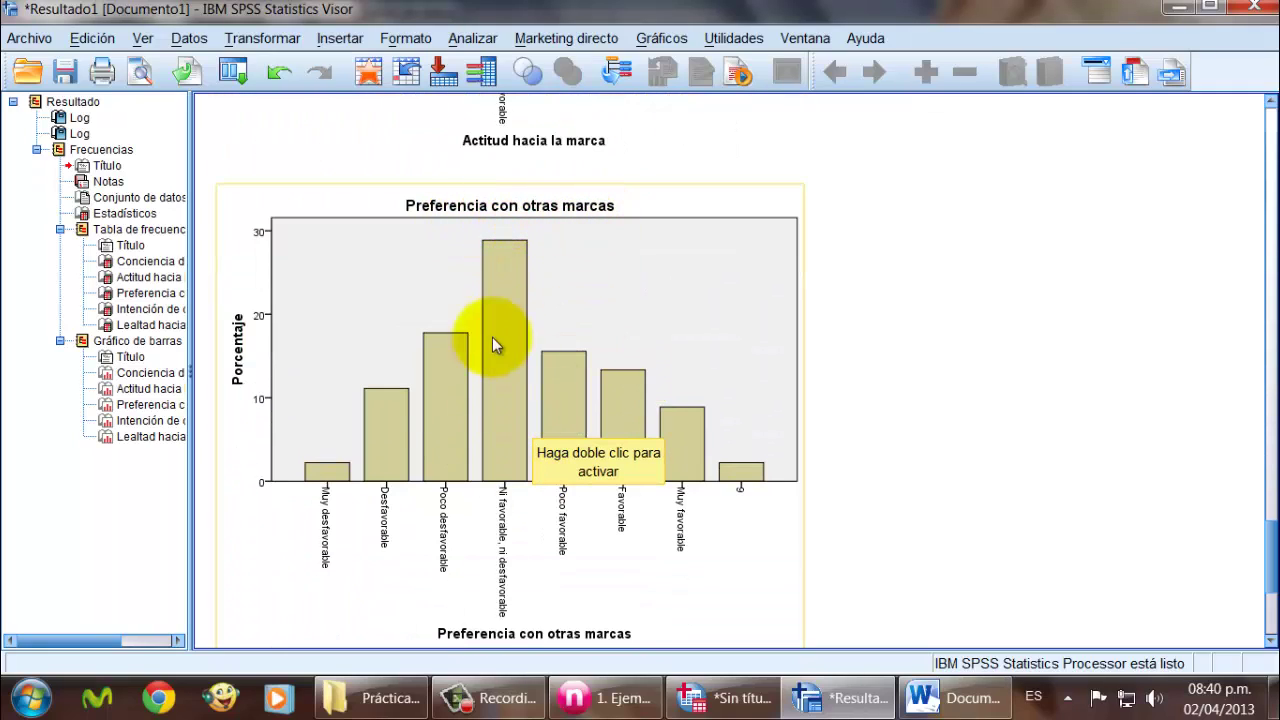
{"action": "scroll", "coordinate": [555, 396], "scroll_direction": "down", "scroll_amount": 3}
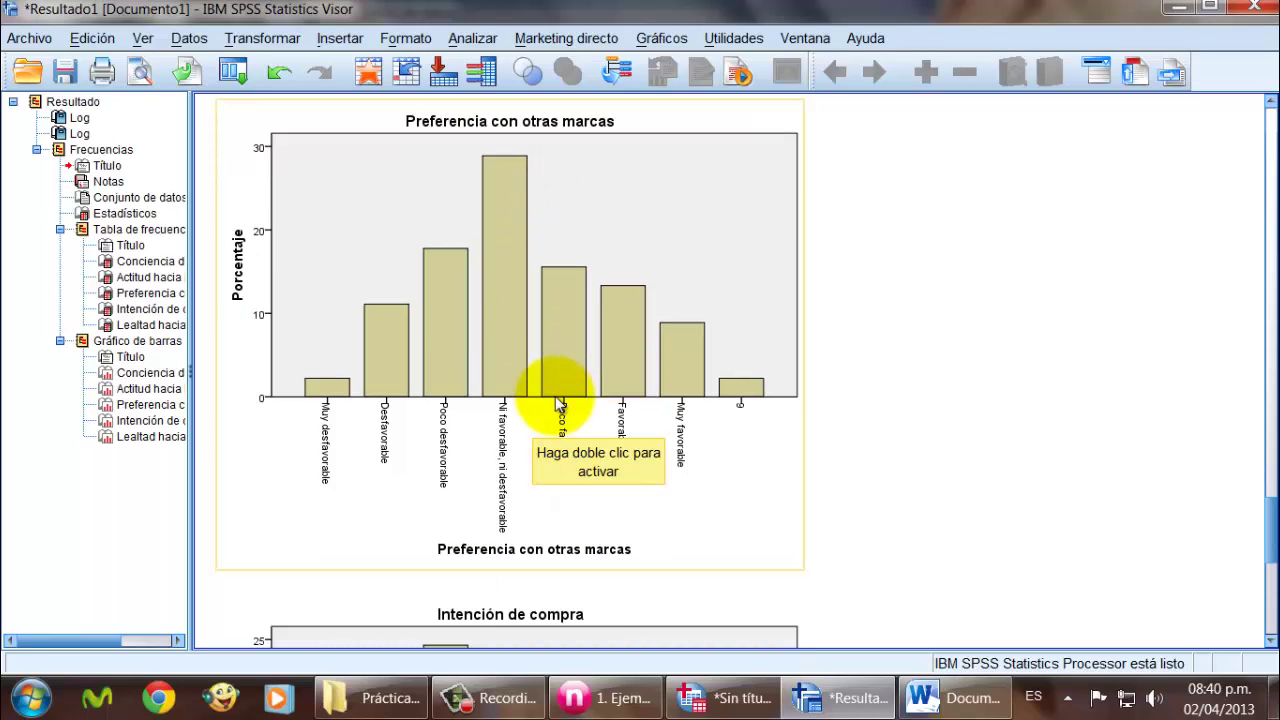
{"action": "scroll", "coordinate": [557, 403], "scroll_direction": "down", "scroll_amount": 20}
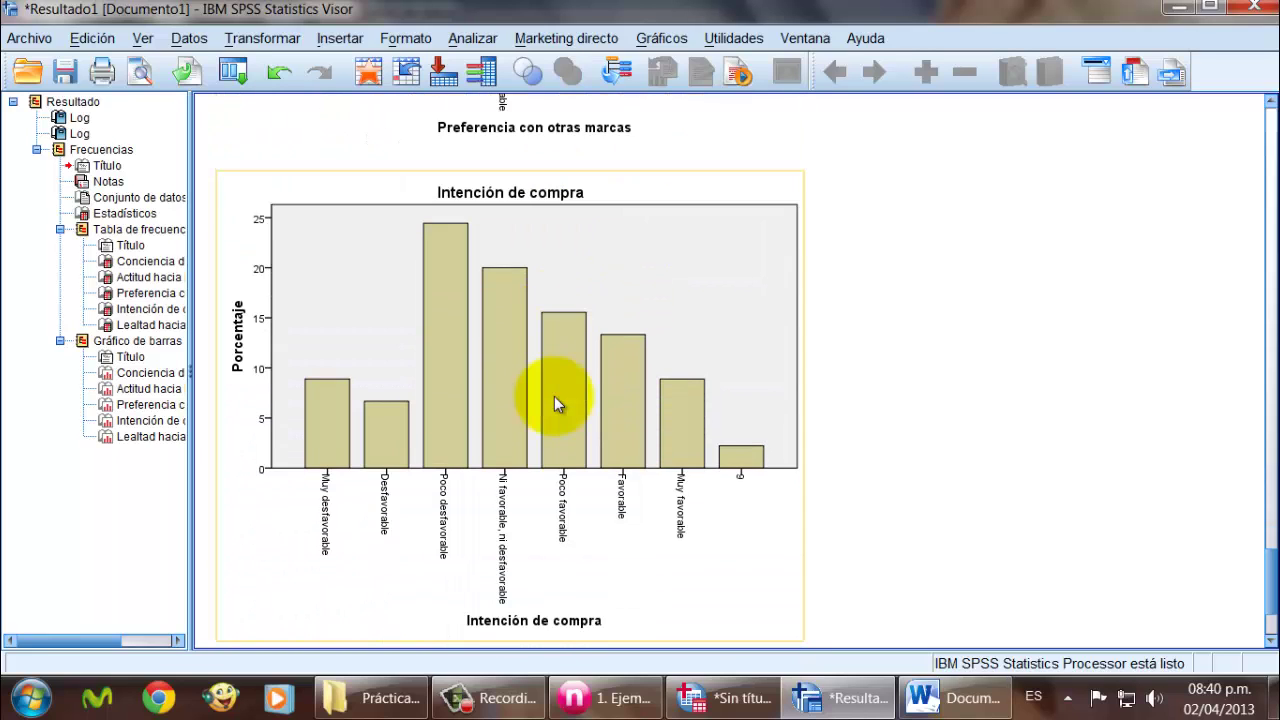
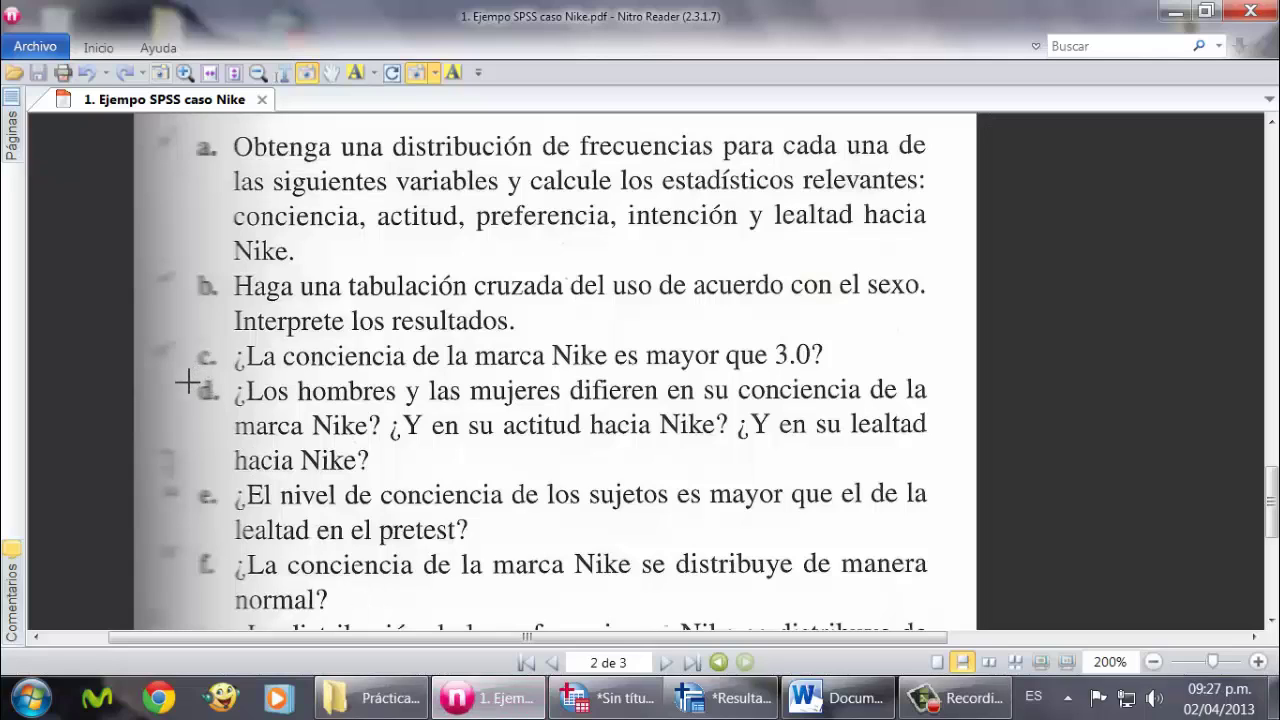
Step: Copy a snapshot of question c from the Nike PDF and paste it below the usage chart in the Word document
{"action": "left_click_drag", "start_coordinate": [187, 381], "coordinate": [829, 342]}
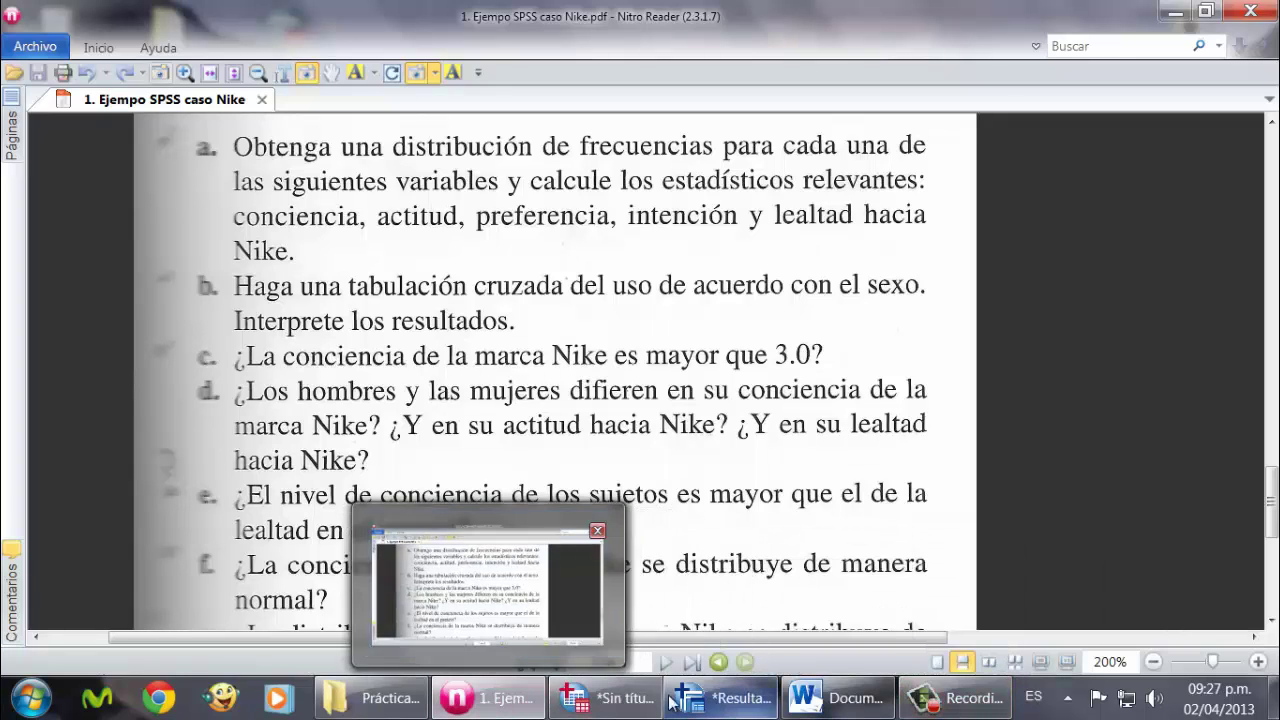
{"action": "left_click", "coordinate": [840, 698]}
{"action": "scroll", "coordinate": [1073, 470], "scroll_direction": "down", "scroll_amount": 3}
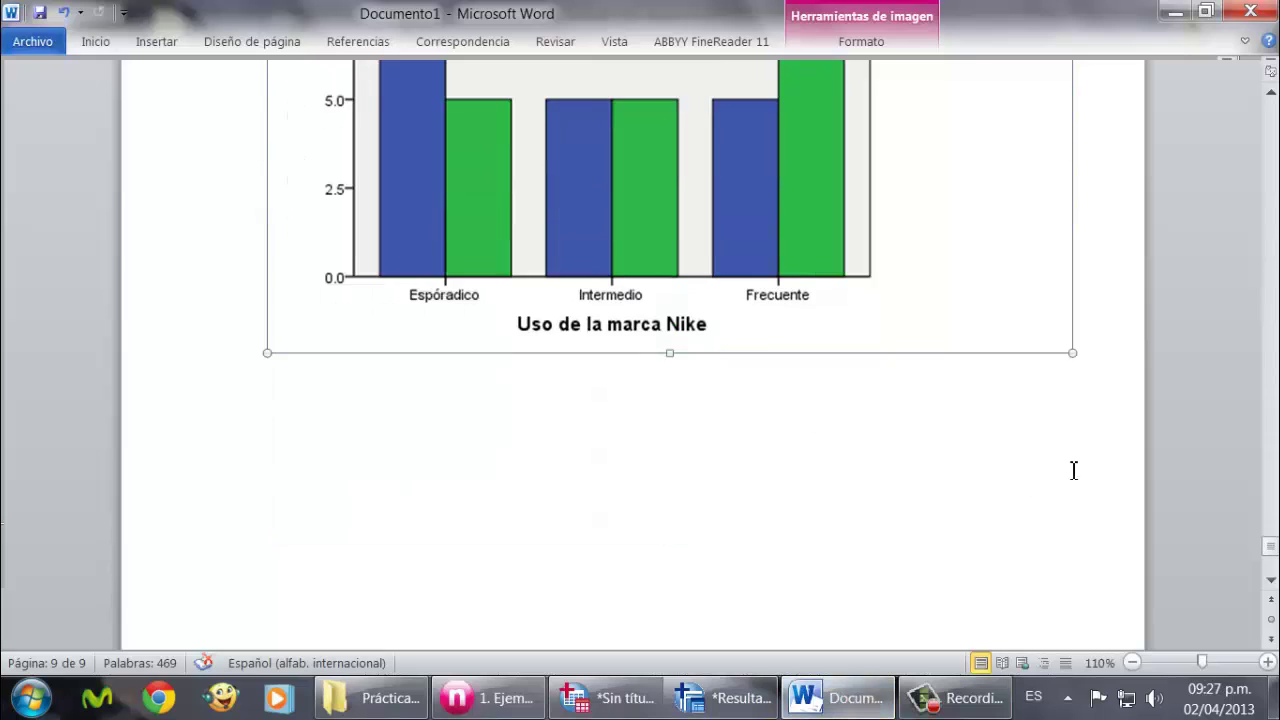
{"action": "left_click", "coordinate": [1108, 391]}
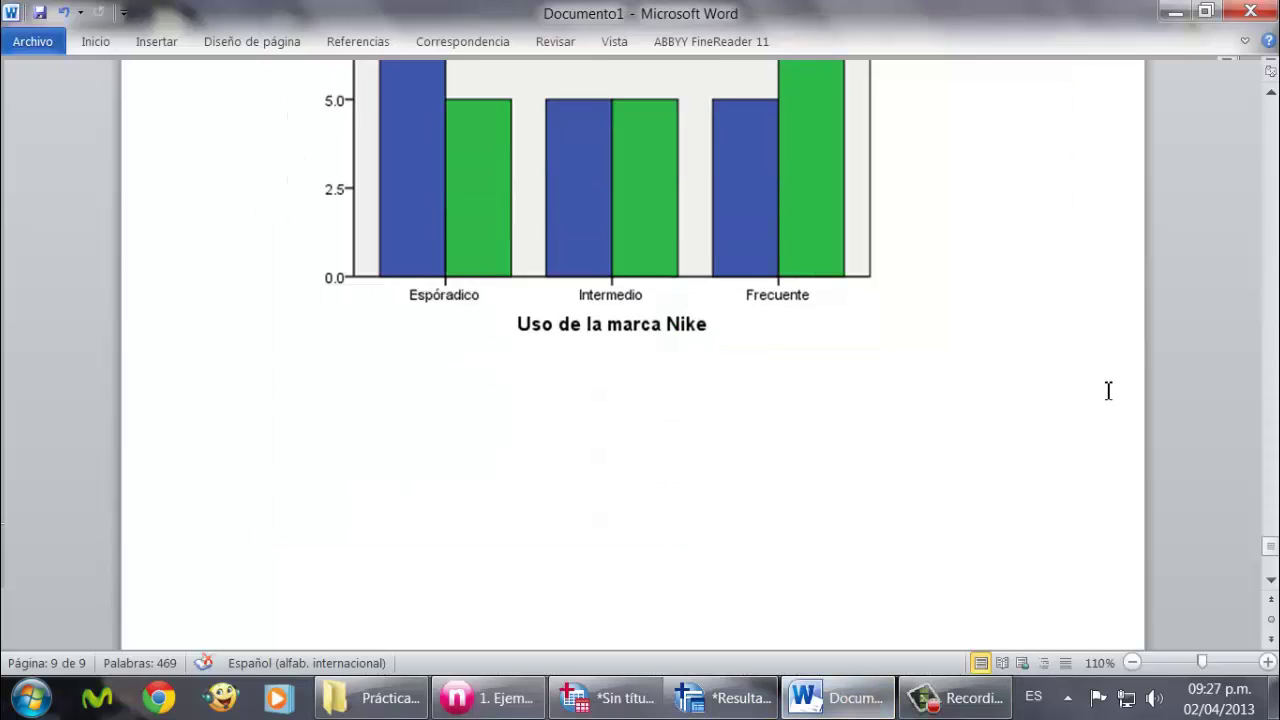
{"action": "type", "text": "c. ¿La conciencia de la marca Nike es mayor que 3.0?"}
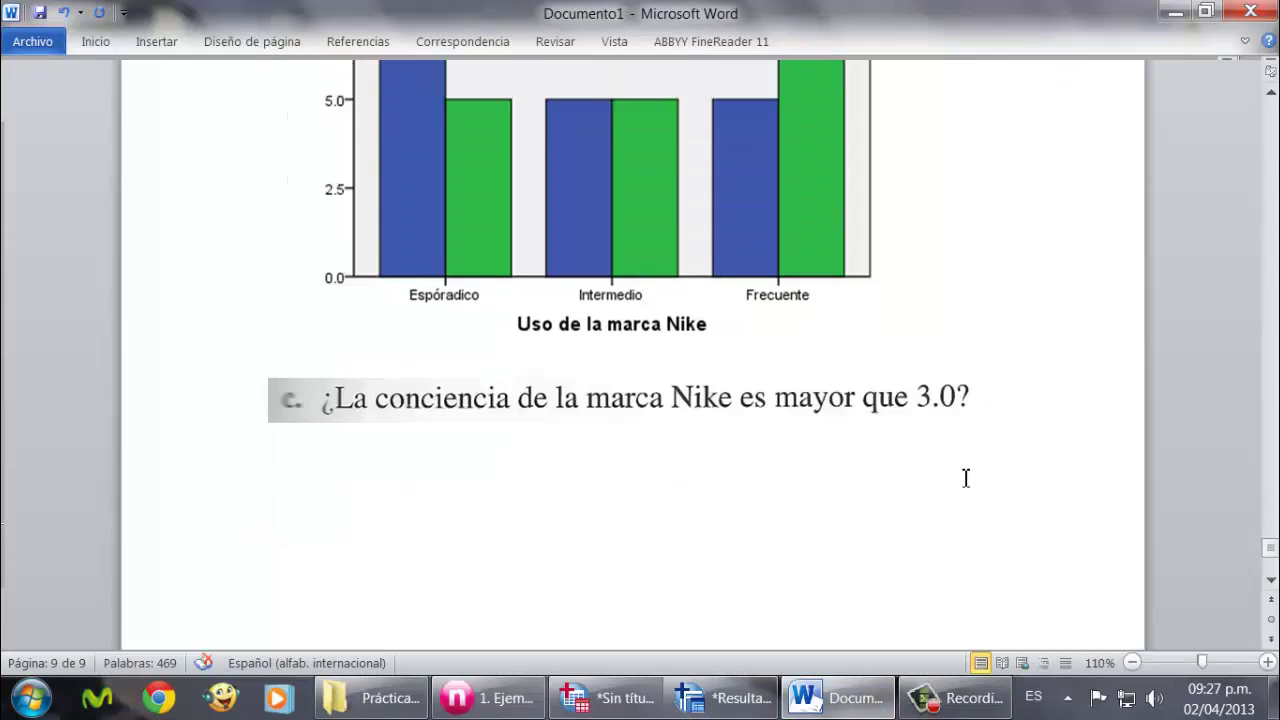
{"action": "left_click", "coordinate": [945, 697]}
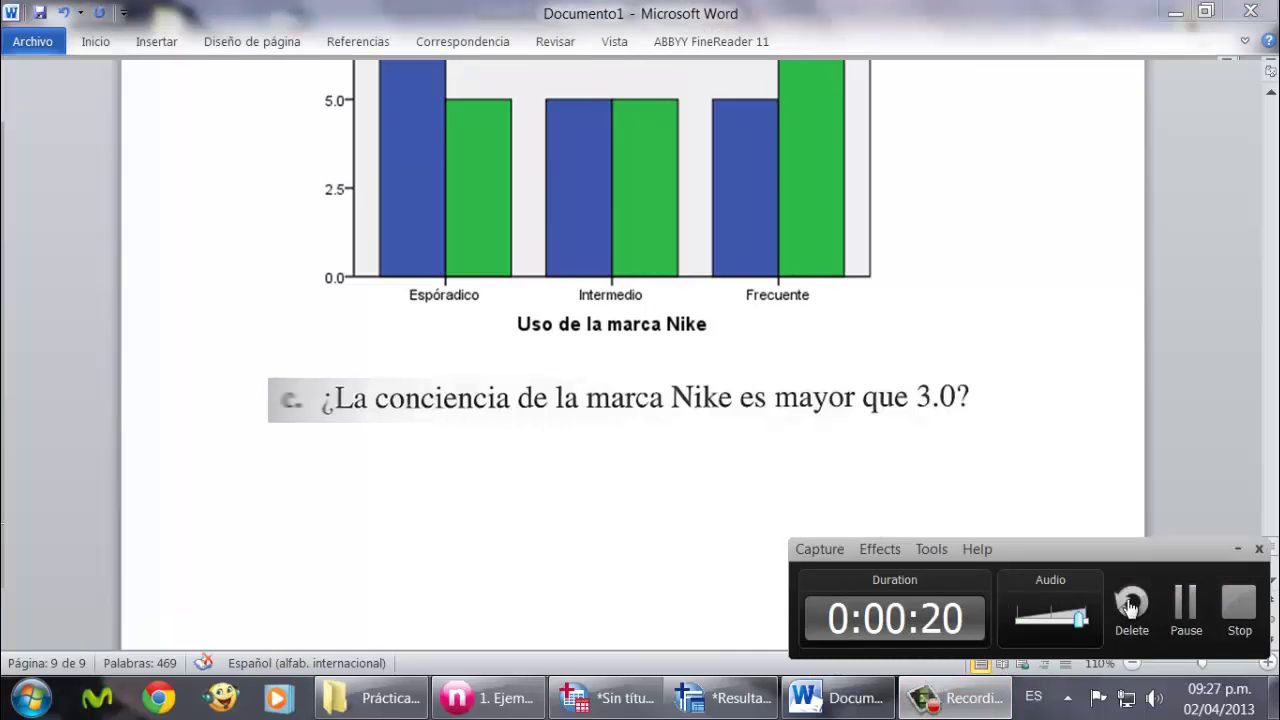
{"action": "left_click", "coordinate": [1186, 603]}
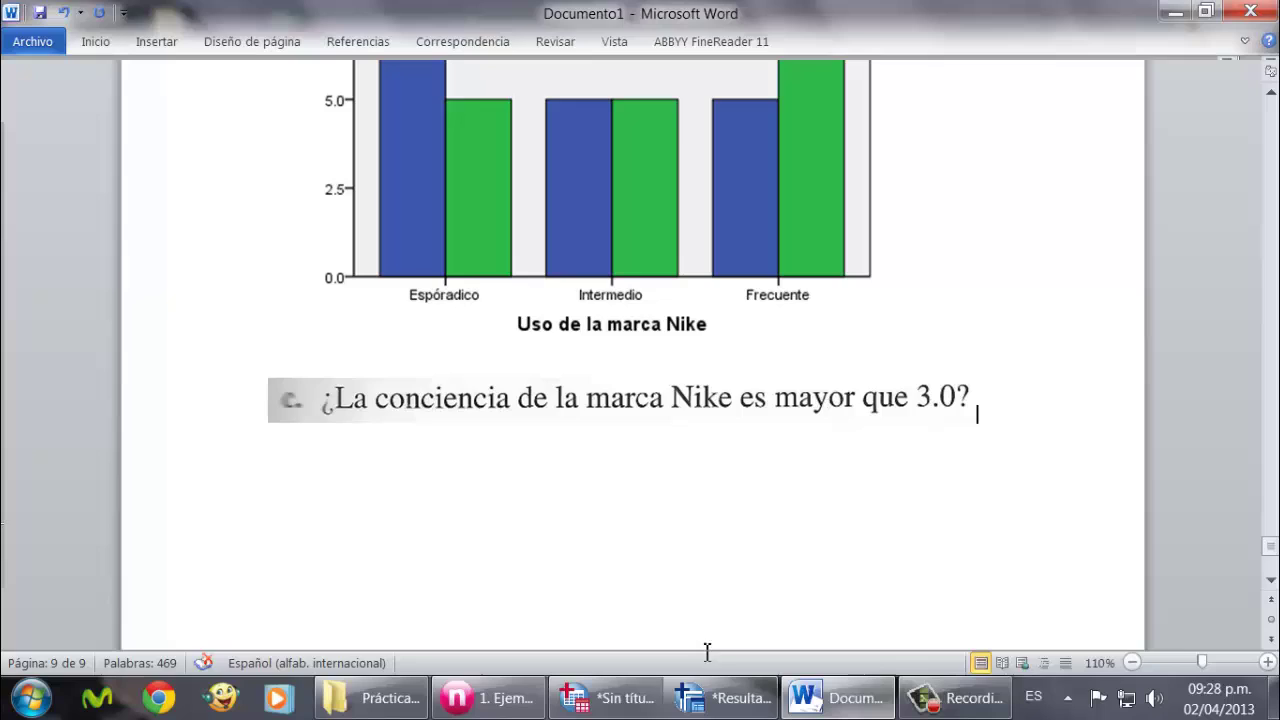
{"action": "left_click", "coordinate": [607, 700]}
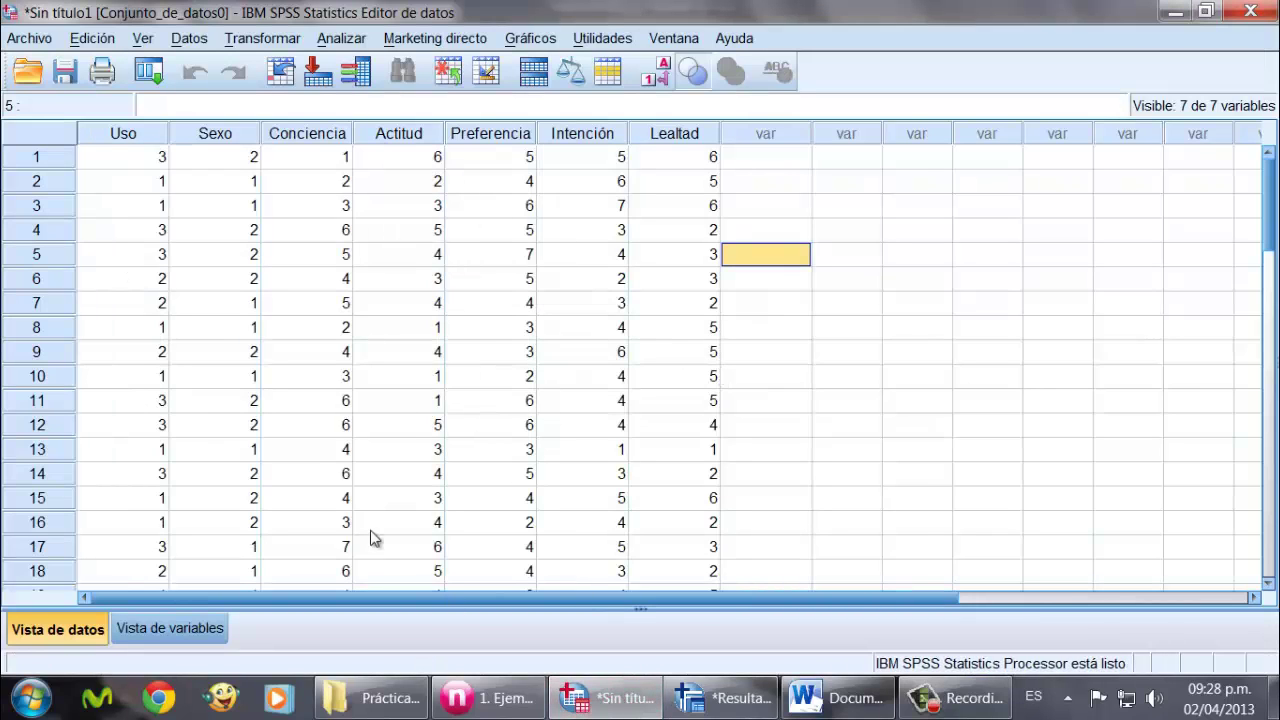
{"action": "left_click", "coordinate": [341, 40]}
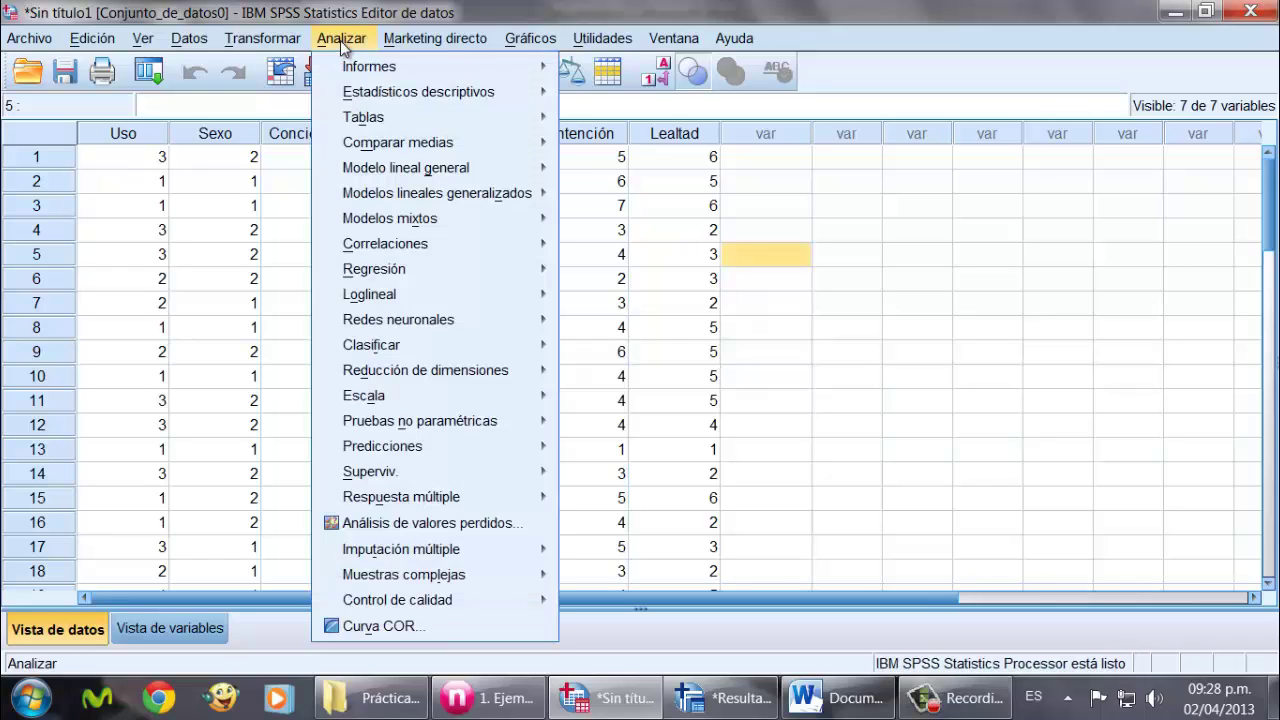
{"action": "left_click", "coordinate": [340, 40]}
{"action": "left_click", "coordinate": [836, 698]}
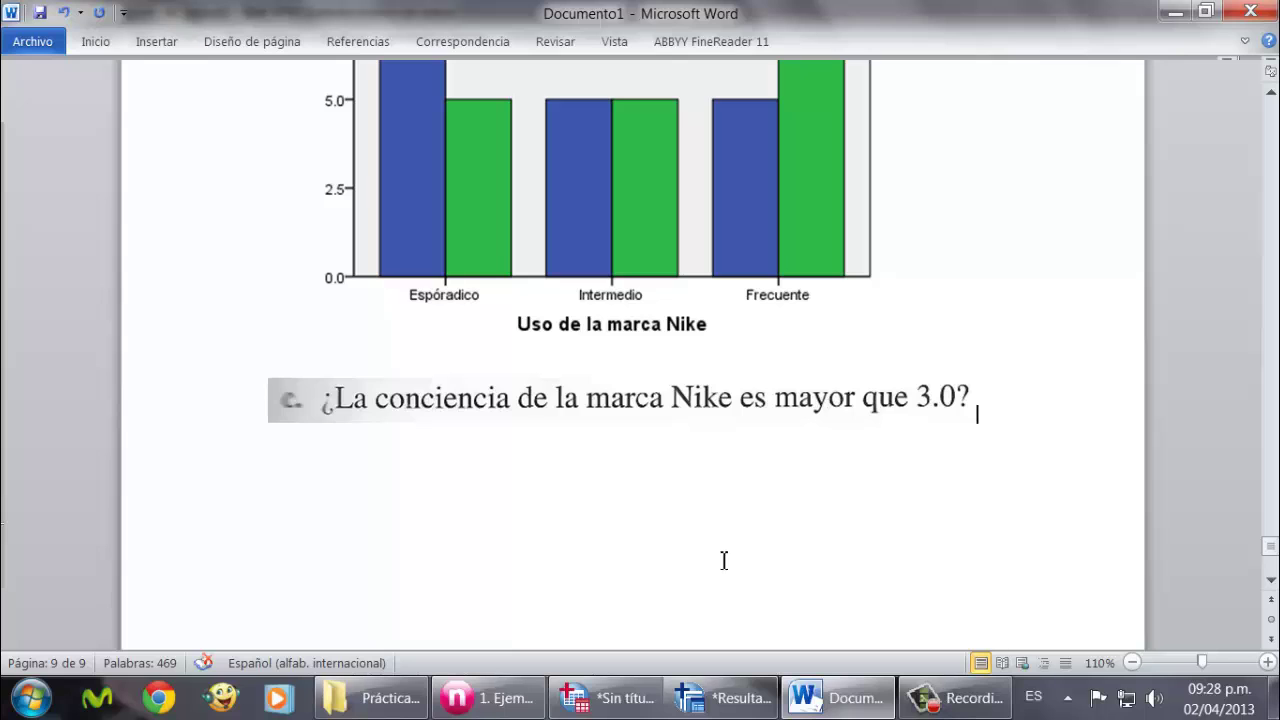
Step: Switch to the SPSS data editor and start a Descriptives analysis with Conciencia de compra as the variable
{"action": "left_click", "coordinate": [590, 705]}
{"action": "left_click", "coordinate": [334, 44]}
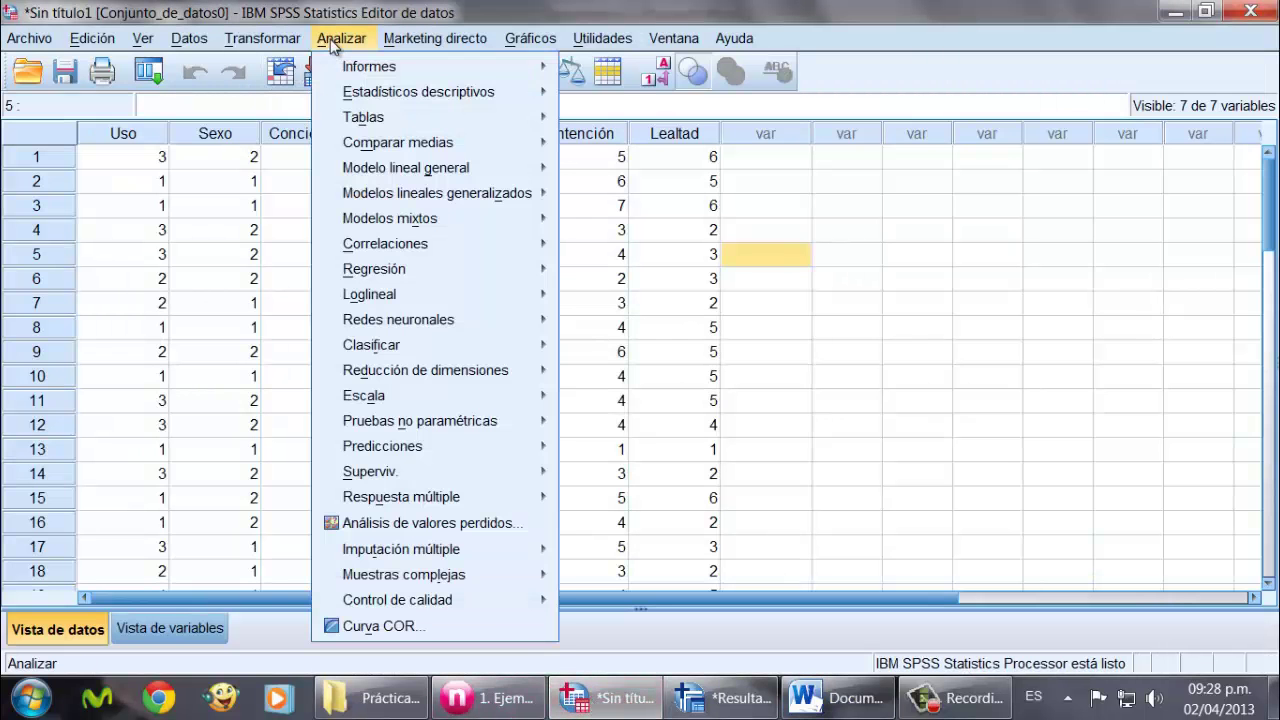
{"action": "mouse_move", "coordinate": [390, 91]}
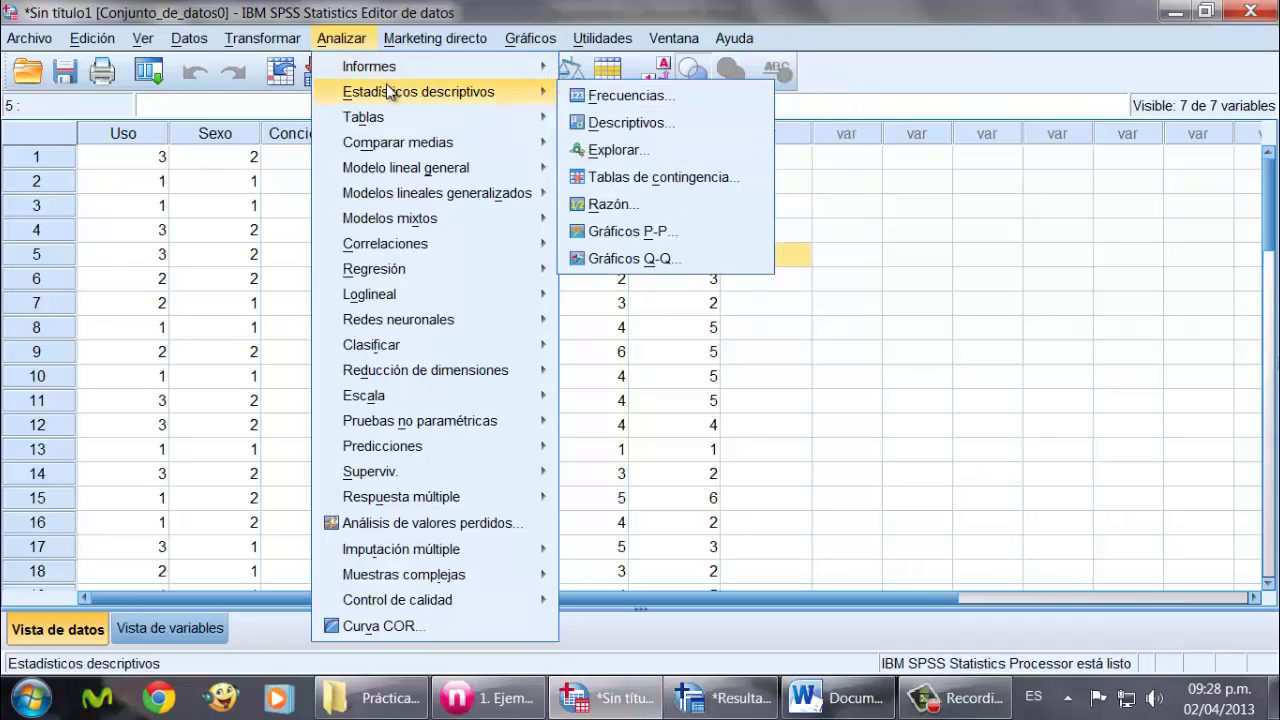
{"action": "left_click", "coordinate": [632, 124]}
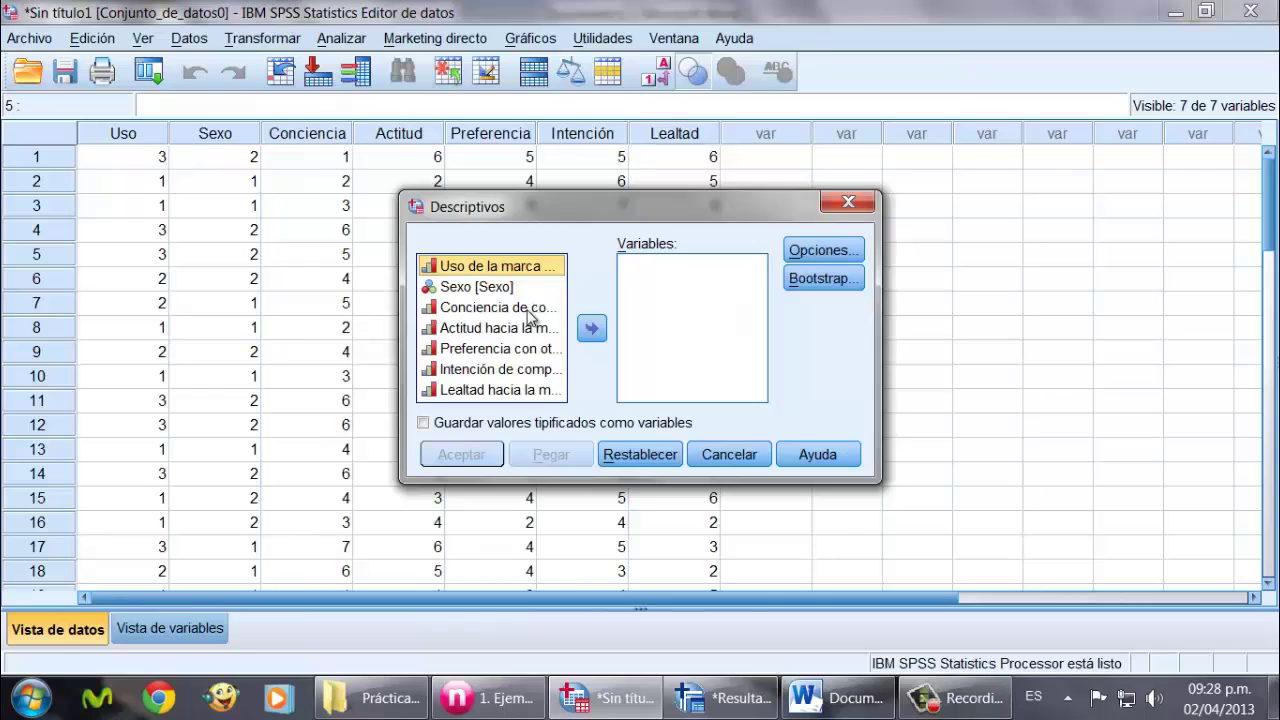
{"action": "left_click", "coordinate": [530, 312]}
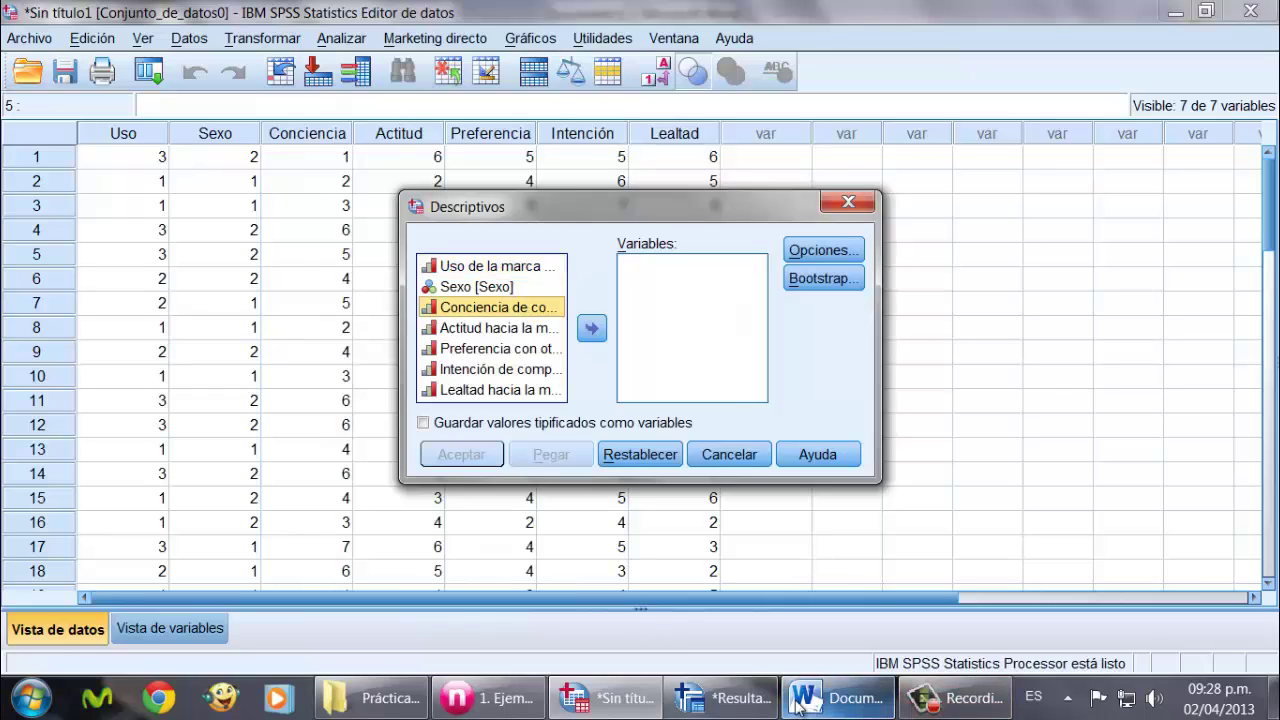
{"action": "left_click", "coordinate": [836, 704]}
{"action": "left_click", "coordinate": [836, 704]}
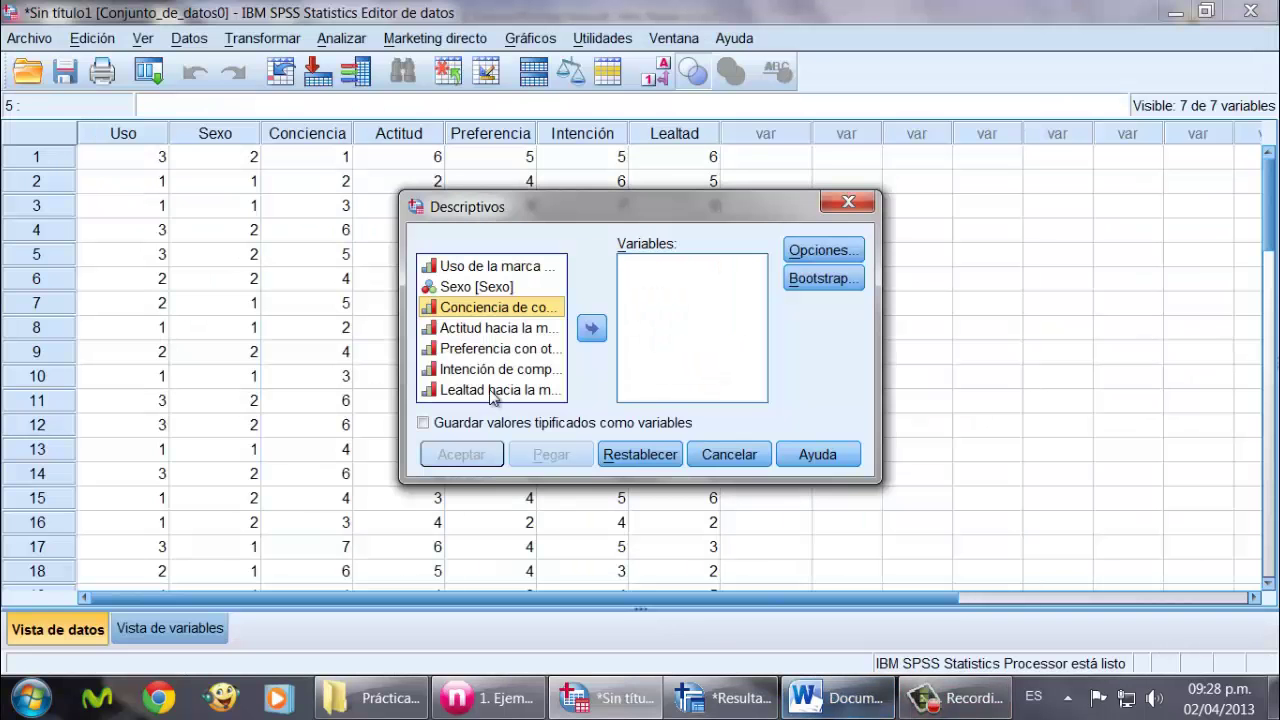
{"action": "left_click", "coordinate": [592, 330]}
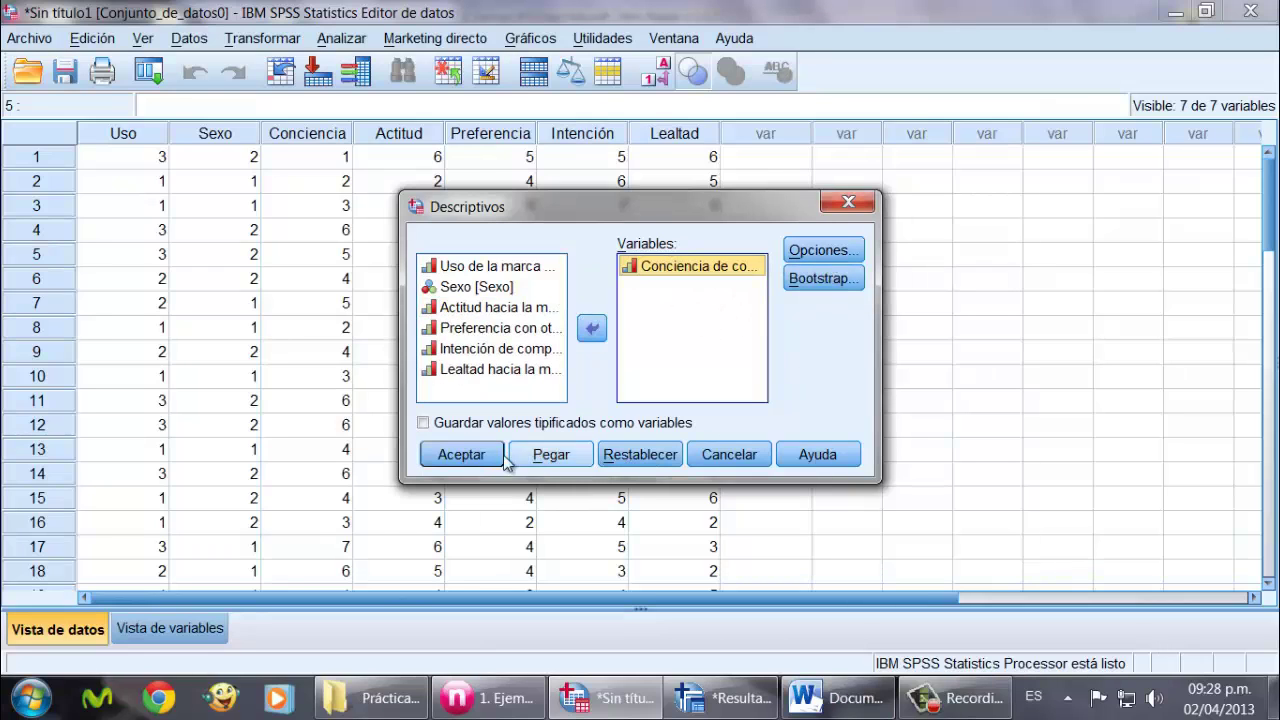
Step: Leave only the mean selected by removing standard deviation, minimum and maximum, and run the Descriptives analysis
{"action": "left_click", "coordinate": [816, 251]}
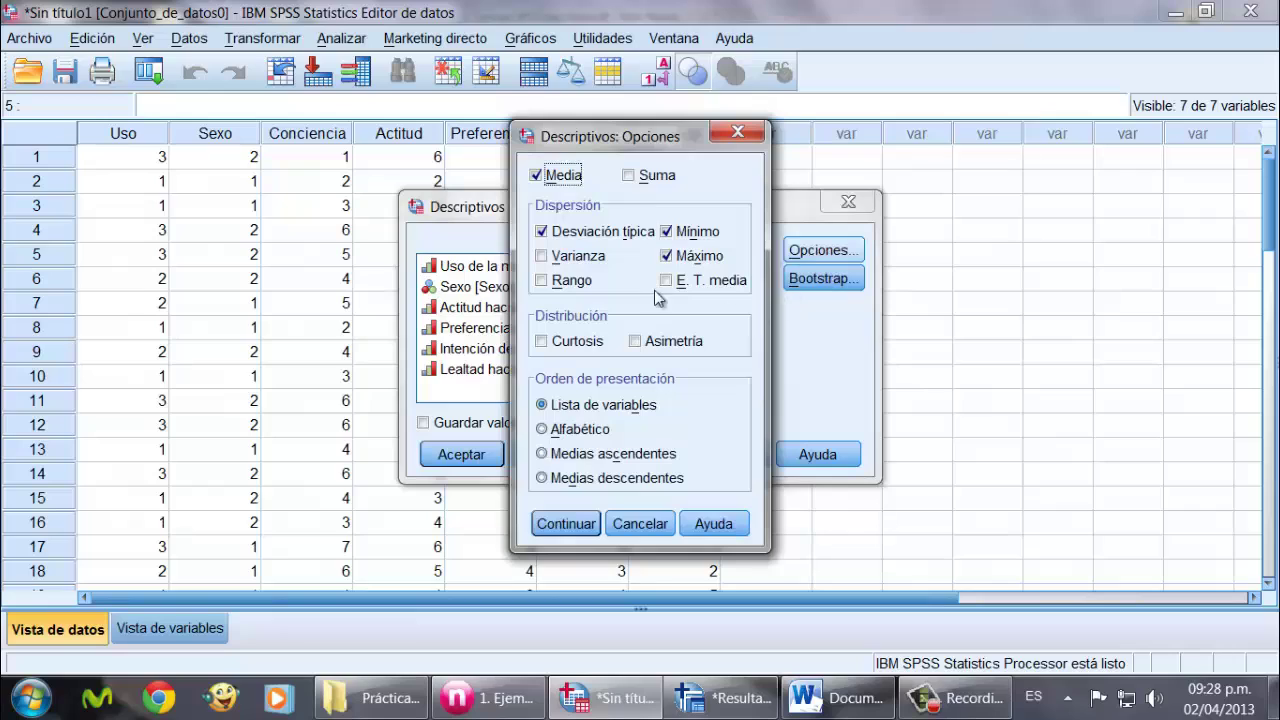
{"action": "left_click", "coordinate": [666, 256]}
{"action": "left_click", "coordinate": [666, 231]}
{"action": "left_click", "coordinate": [542, 231]}
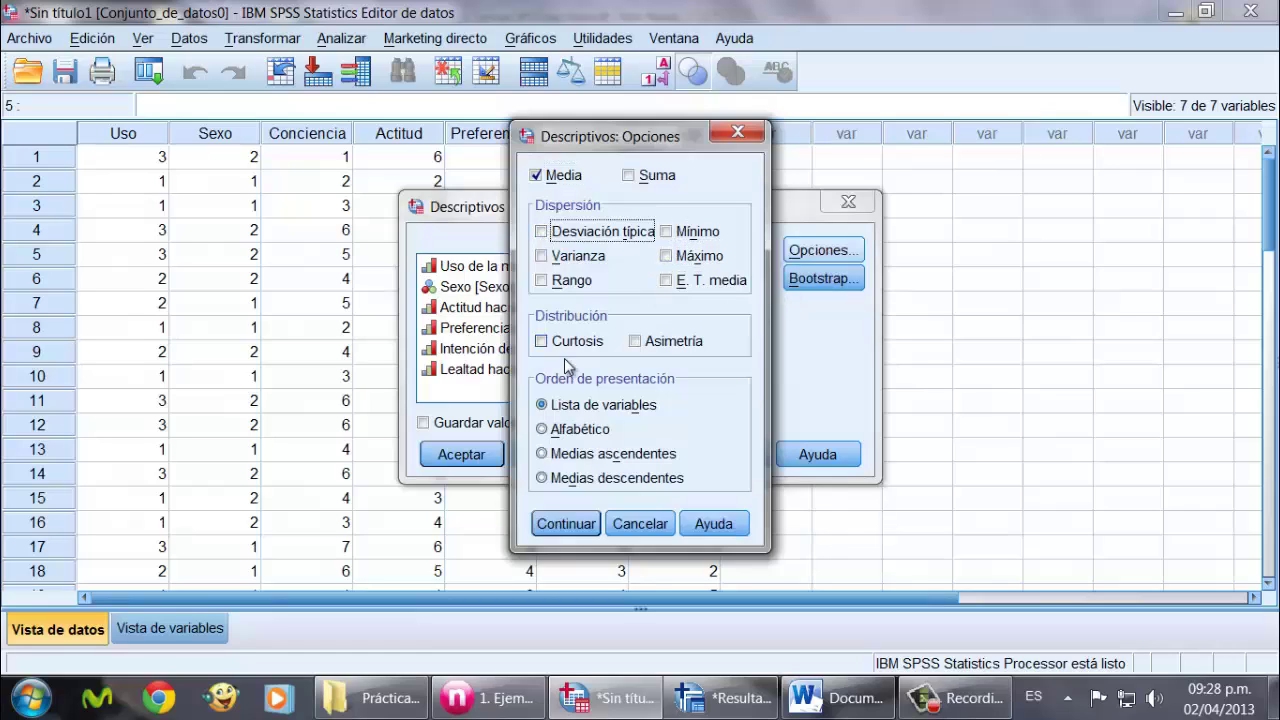
{"action": "left_click", "coordinate": [566, 524]}
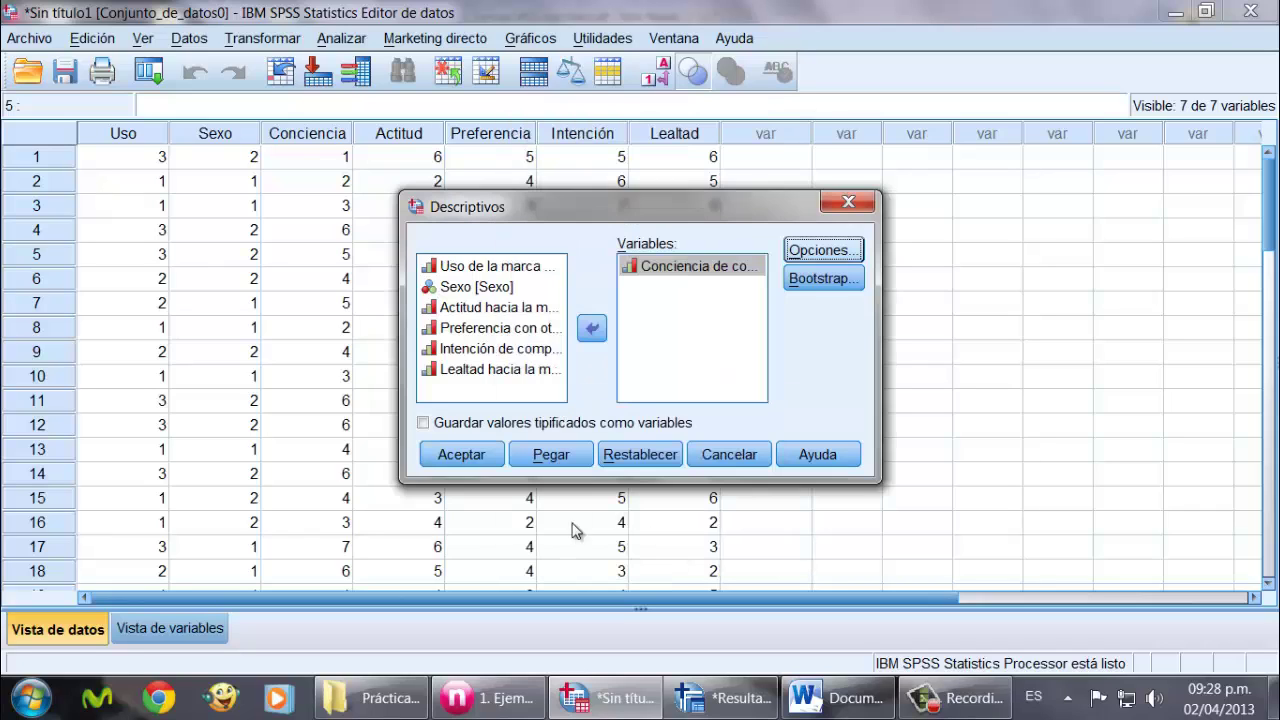
{"action": "left_click", "coordinate": [481, 457]}
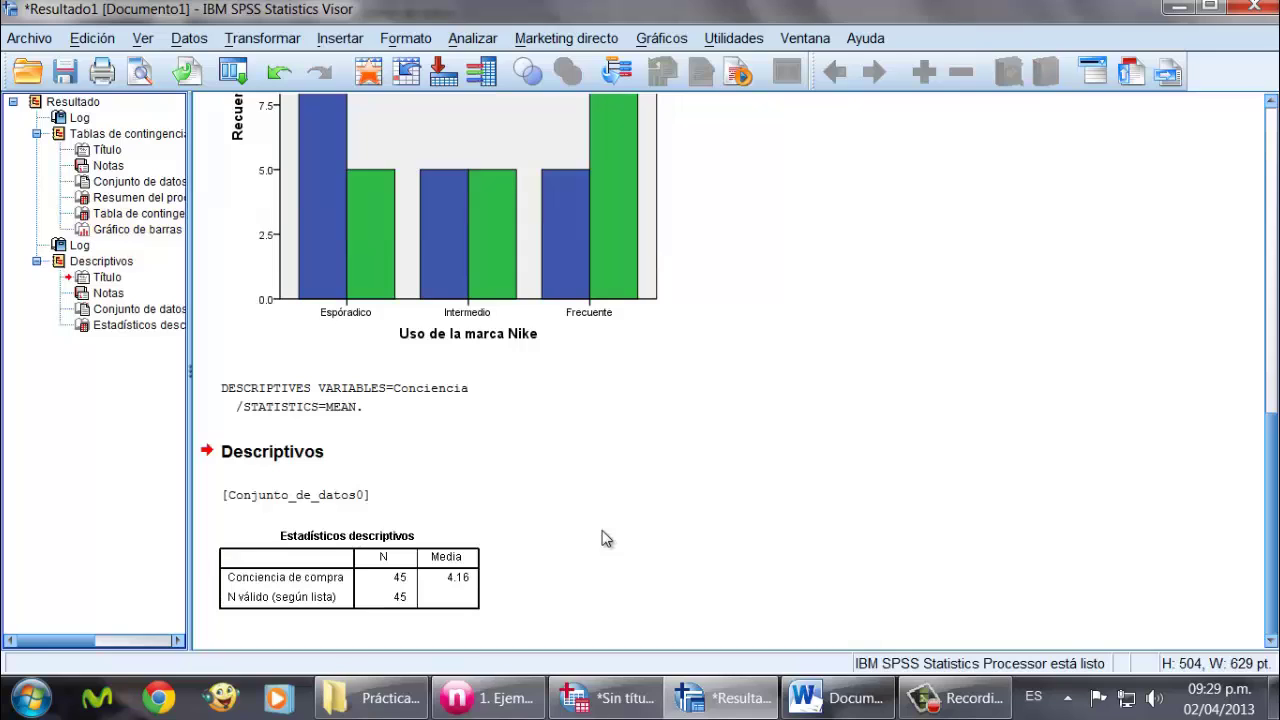
Step: Copy the Estadísticos descriptivos table from the output and paste it below question c in the Word document
{"action": "left_click", "coordinate": [373, 572]}
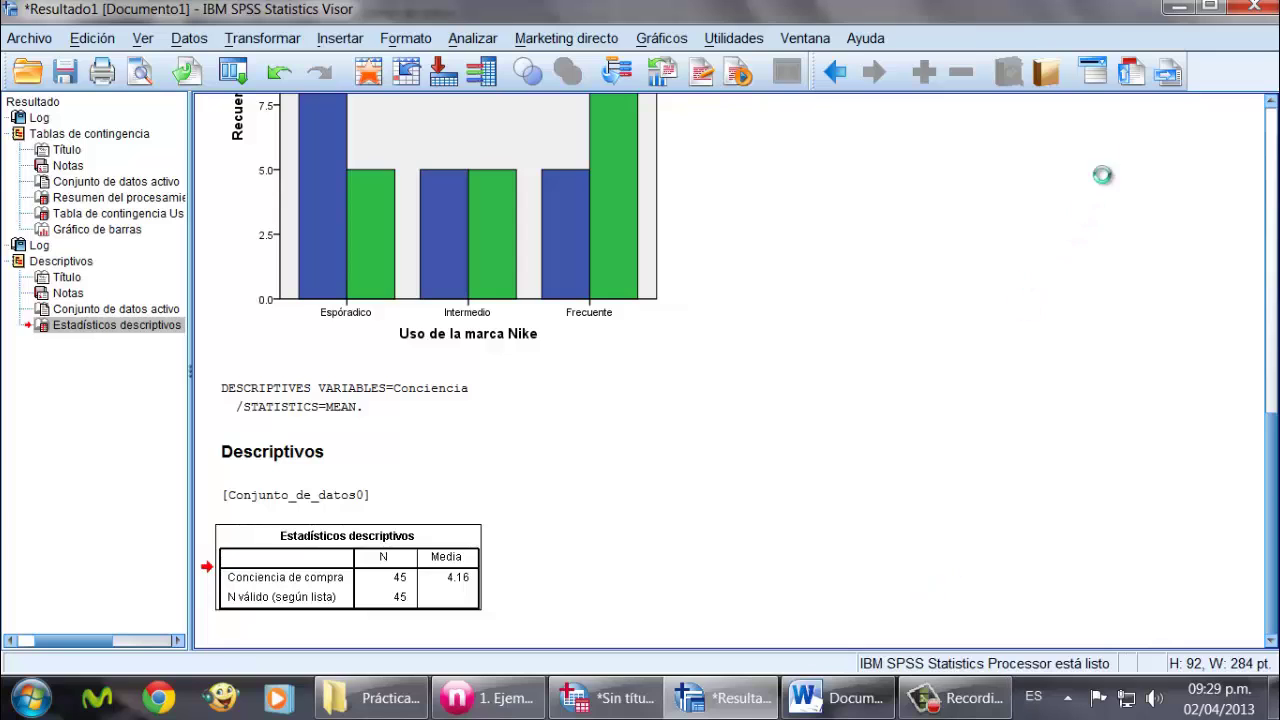
{"action": "left_click", "coordinate": [1178, 8]}
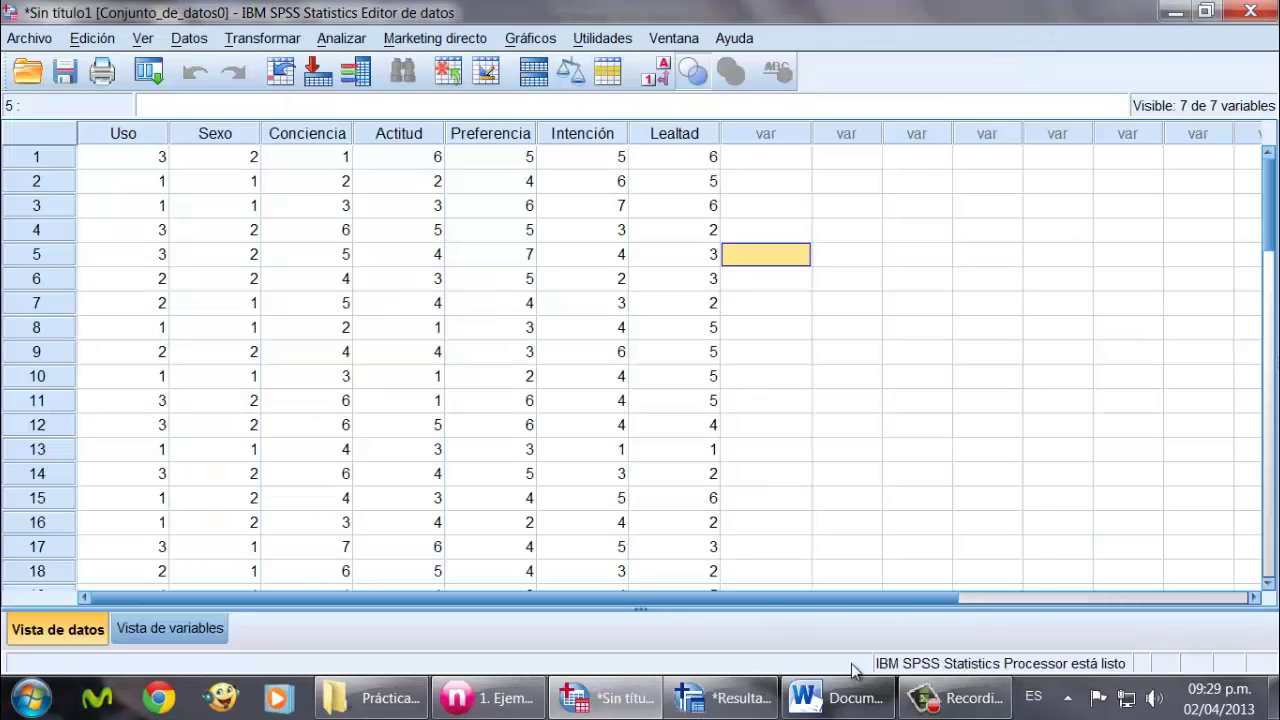
{"action": "left_click", "coordinate": [838, 700]}
{"action": "left_click", "coordinate": [1008, 469]}
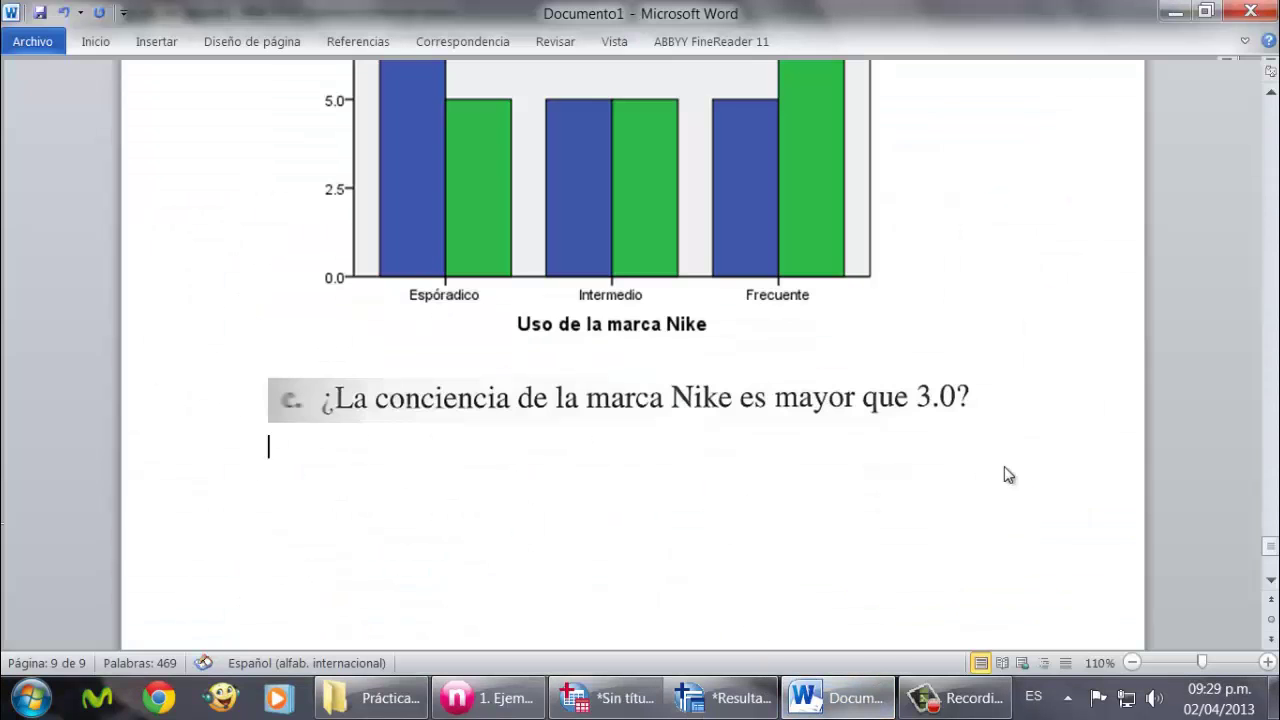
{"action": "key", "text": "ctrl+v"}
Step: Highlight the Conciencia de compra mean in yellow in the pasted table
{"action": "scroll", "coordinate": [541, 565], "scroll_direction": "up", "scroll_amount": 1}
{"action": "scroll", "coordinate": [600, 503], "scroll_direction": "up", "scroll_amount": 5}
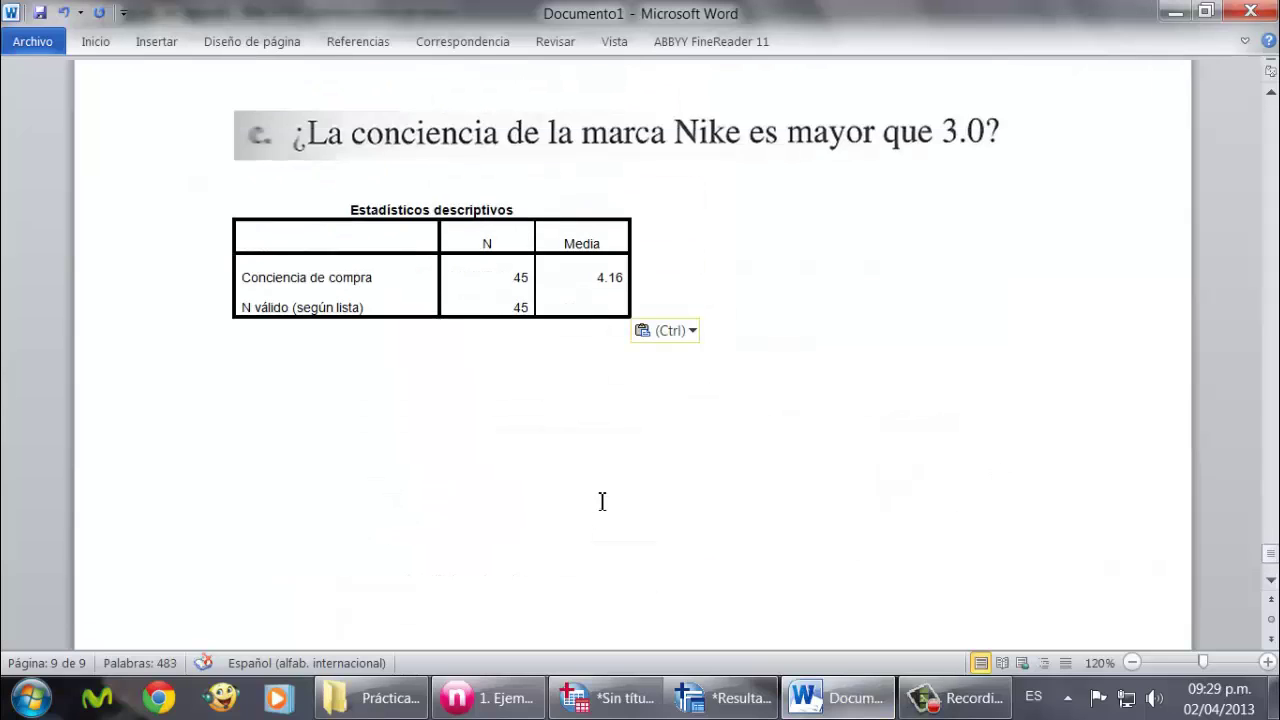
{"action": "left_click_drag", "start_coordinate": [598, 416], "coordinate": [630, 413]}
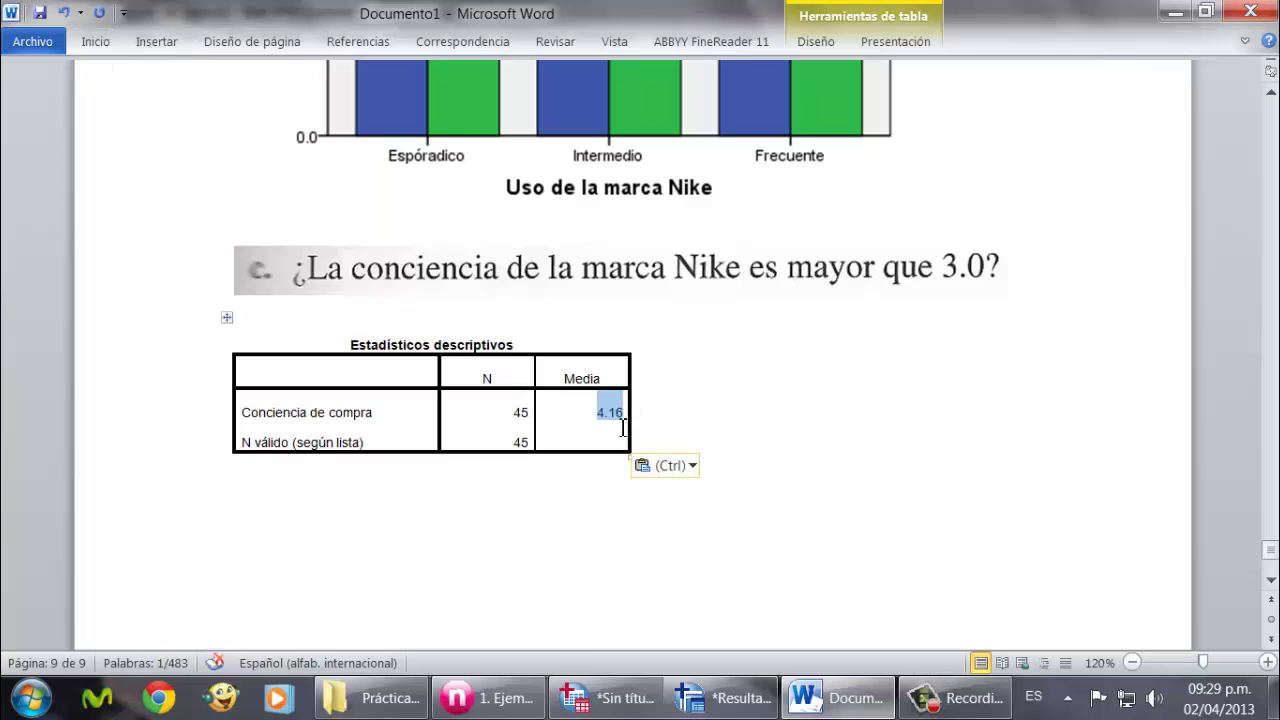
{"action": "left_click_drag", "start_coordinate": [596, 412], "coordinate": [629, 410]}
{"action": "left_click", "coordinate": [704, 377]}
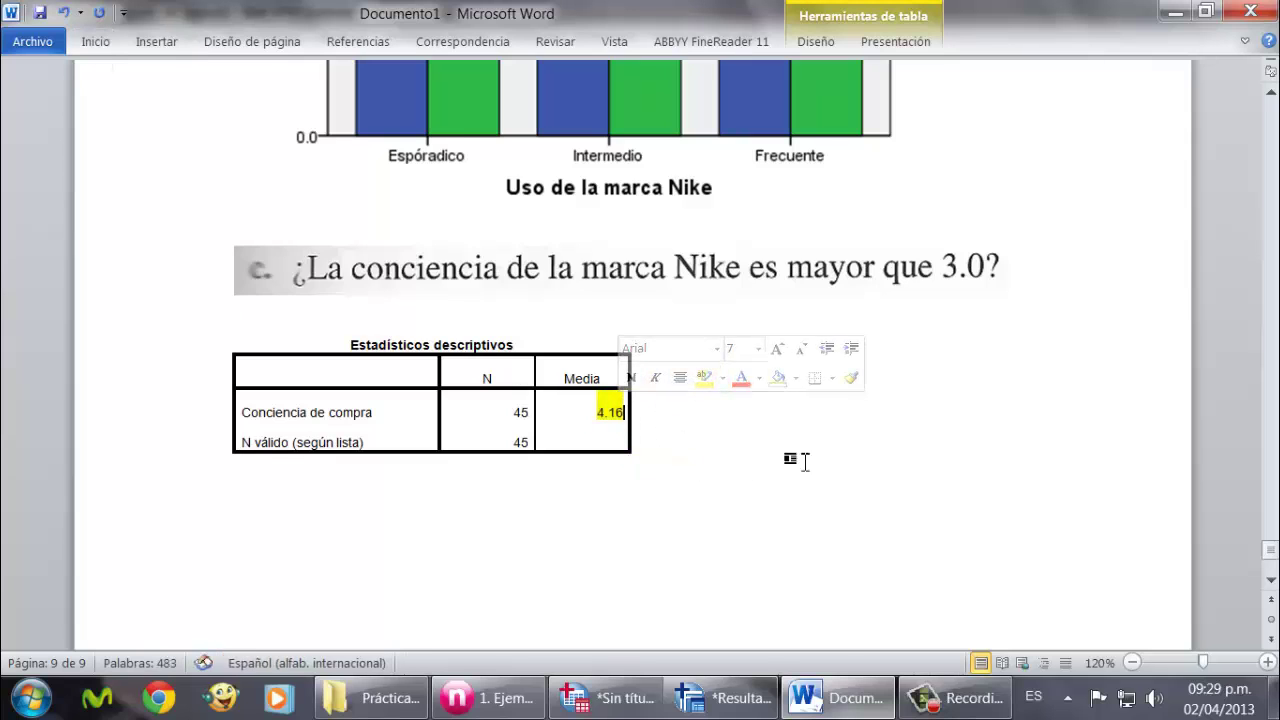
{"action": "left_click", "coordinate": [837, 477]}
Step: Write the answer "Sí" on a new line between question c and the descriptive statistics table
{"action": "left_click", "coordinate": [1050, 278]}
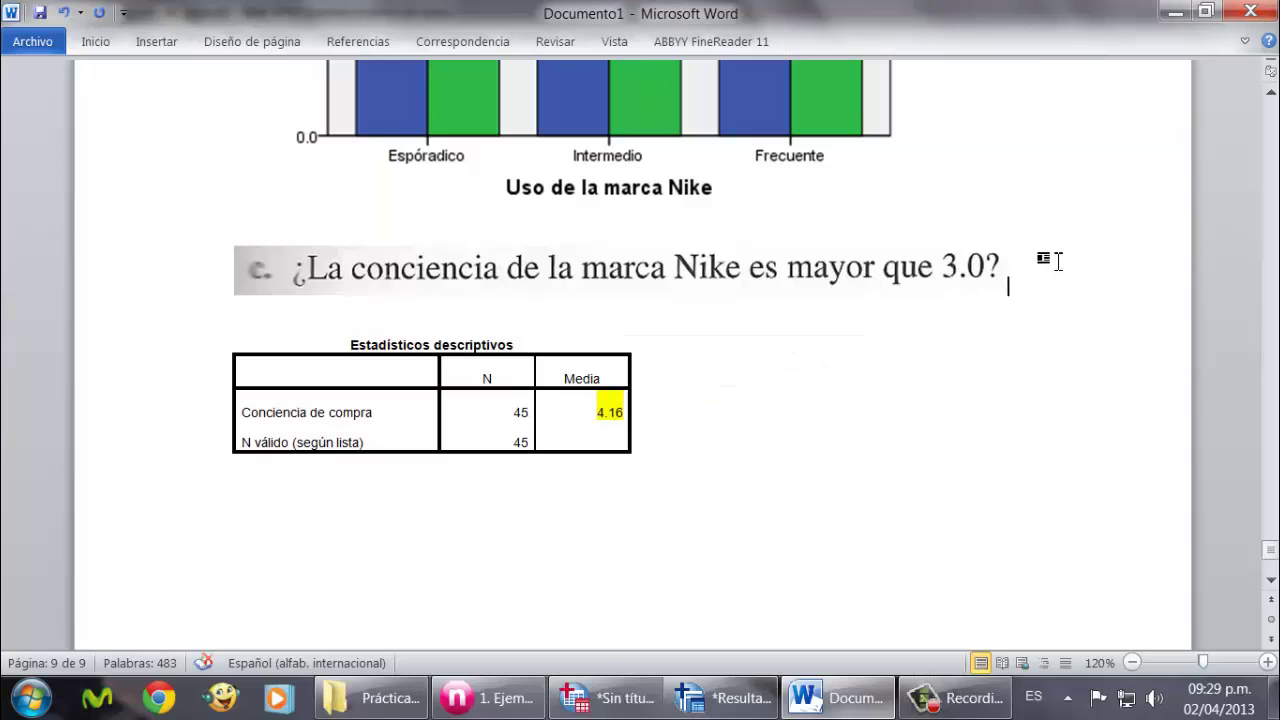
{"action": "type", "text": "s"}
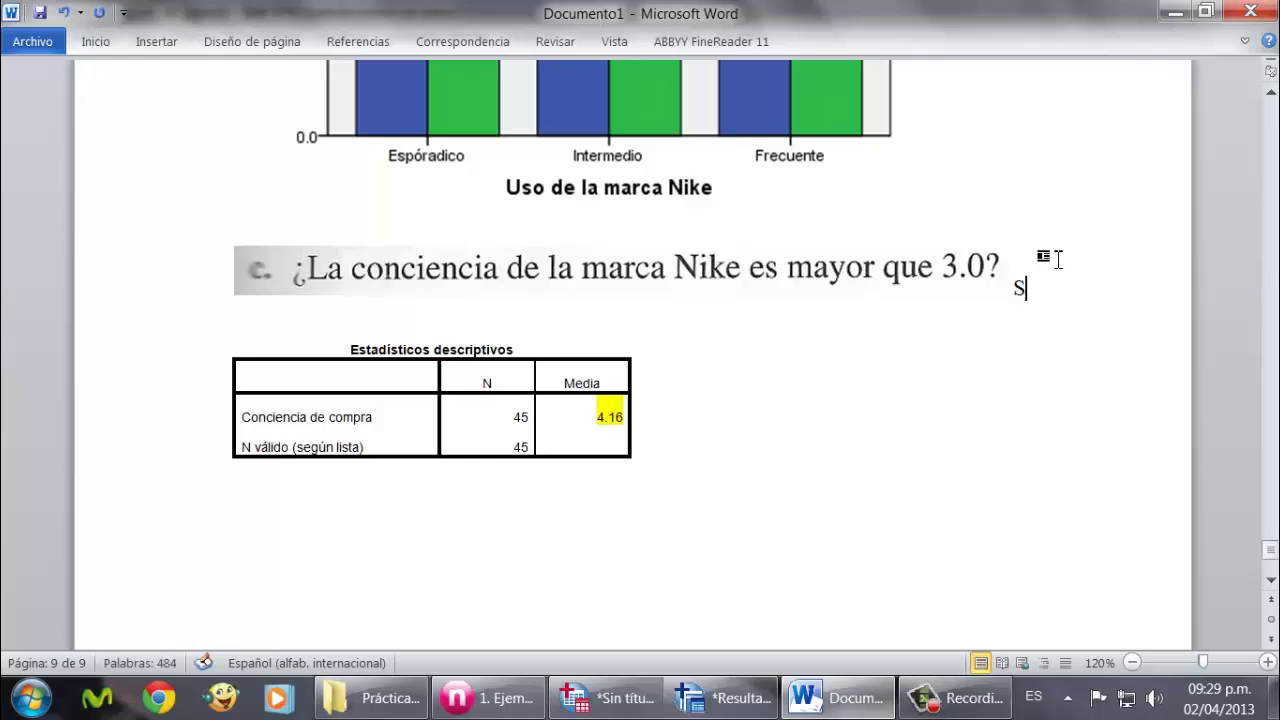
{"action": "key", "text": "BackSpace"}
{"action": "key", "text": "Return"}
{"action": "type", "text": "Sí"}
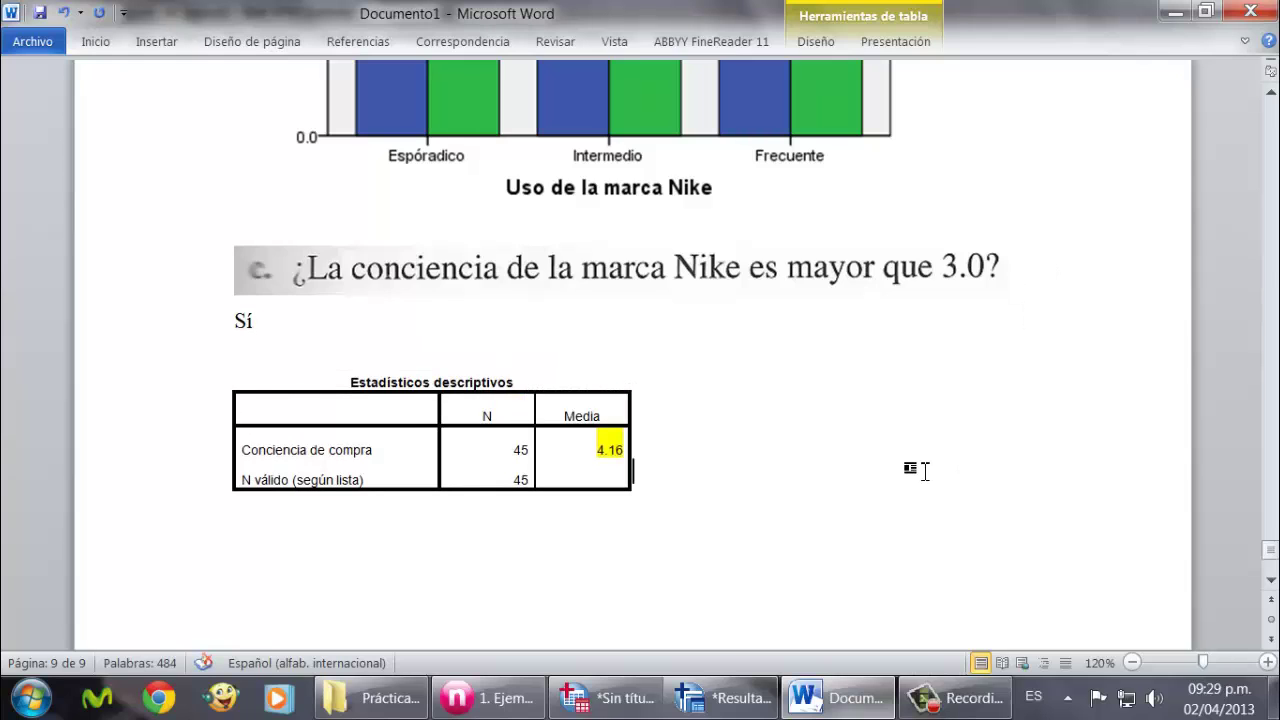
Step: Copy a snapshot of question d from the Nike PDF and paste it below the descriptive statistics table in Word
{"action": "key", "text": "alt+Tab"}
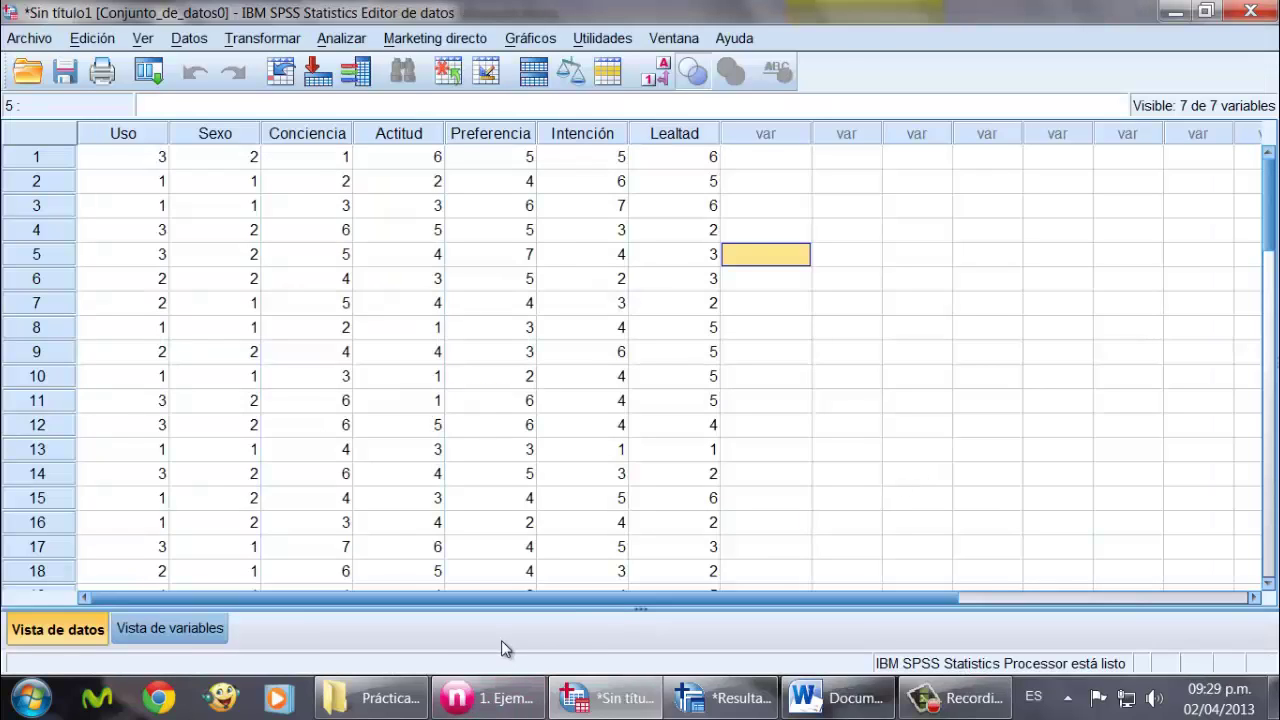
{"action": "left_click", "coordinate": [836, 698]}
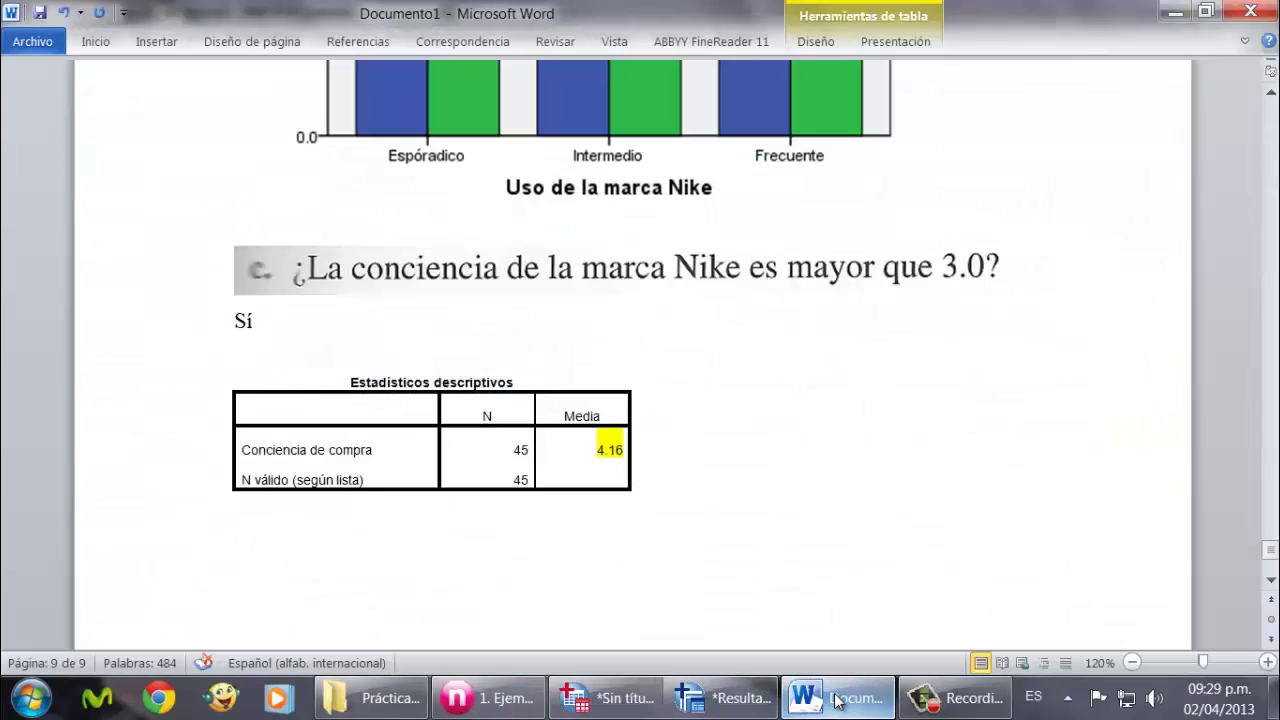
{"action": "left_click", "coordinate": [490, 698]}
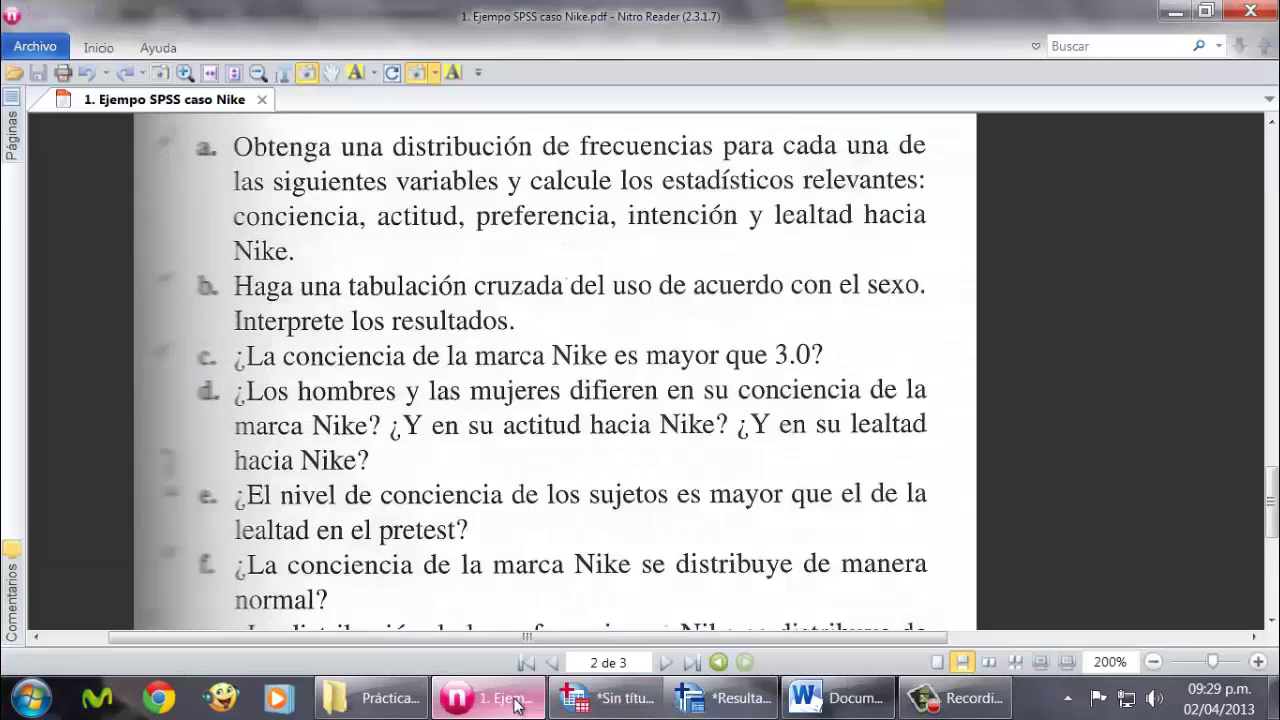
{"action": "left_click_drag", "start_coordinate": [190, 479], "coordinate": [943, 366]}
{"action": "left_click", "coordinate": [836, 698]}
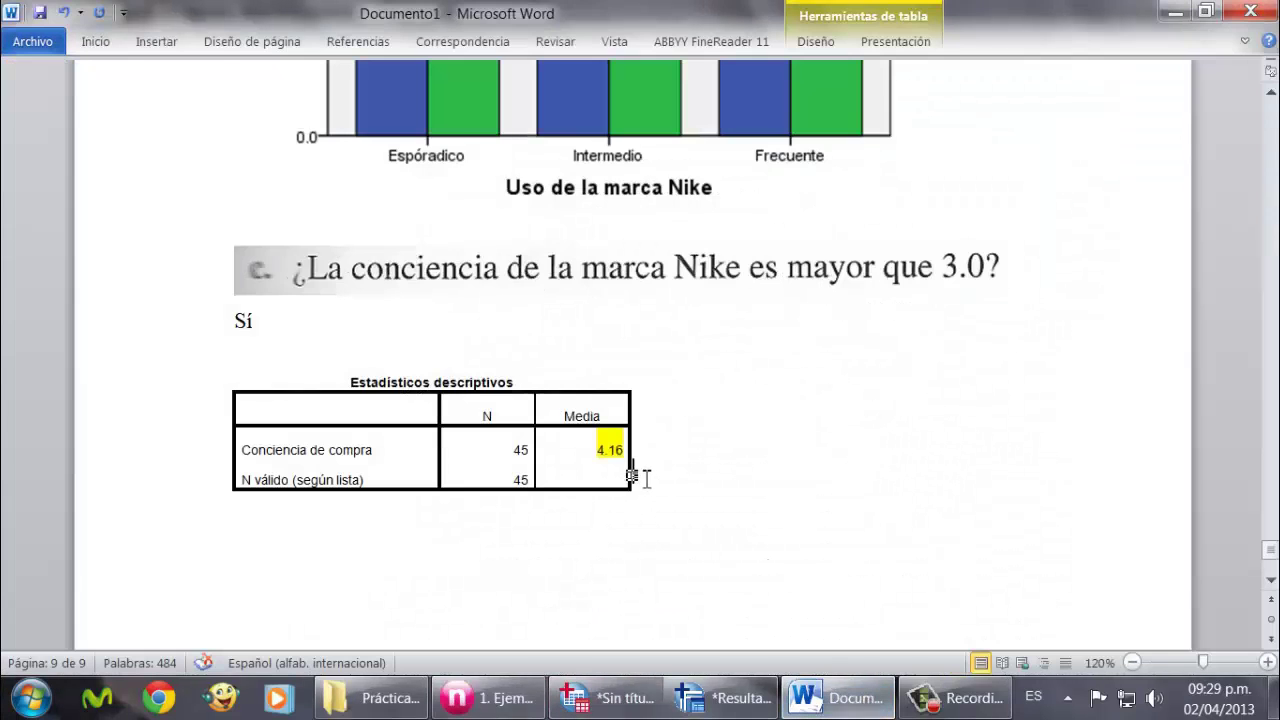
{"action": "key", "text": "ctrl+v"}
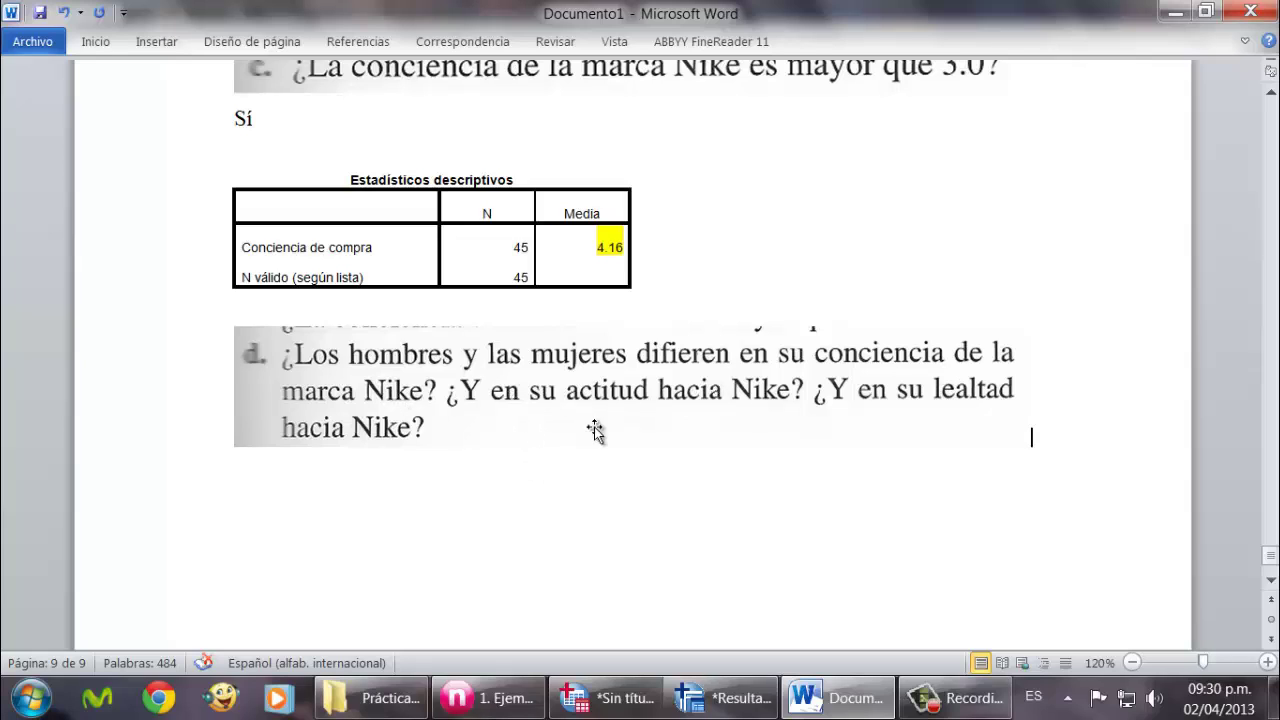
Step: Open the SPSS Crosstabs dialog (Tablas de contingencia) and remove Uso from the rows and Sexo from the columns
{"action": "left_click", "coordinate": [609, 703]}
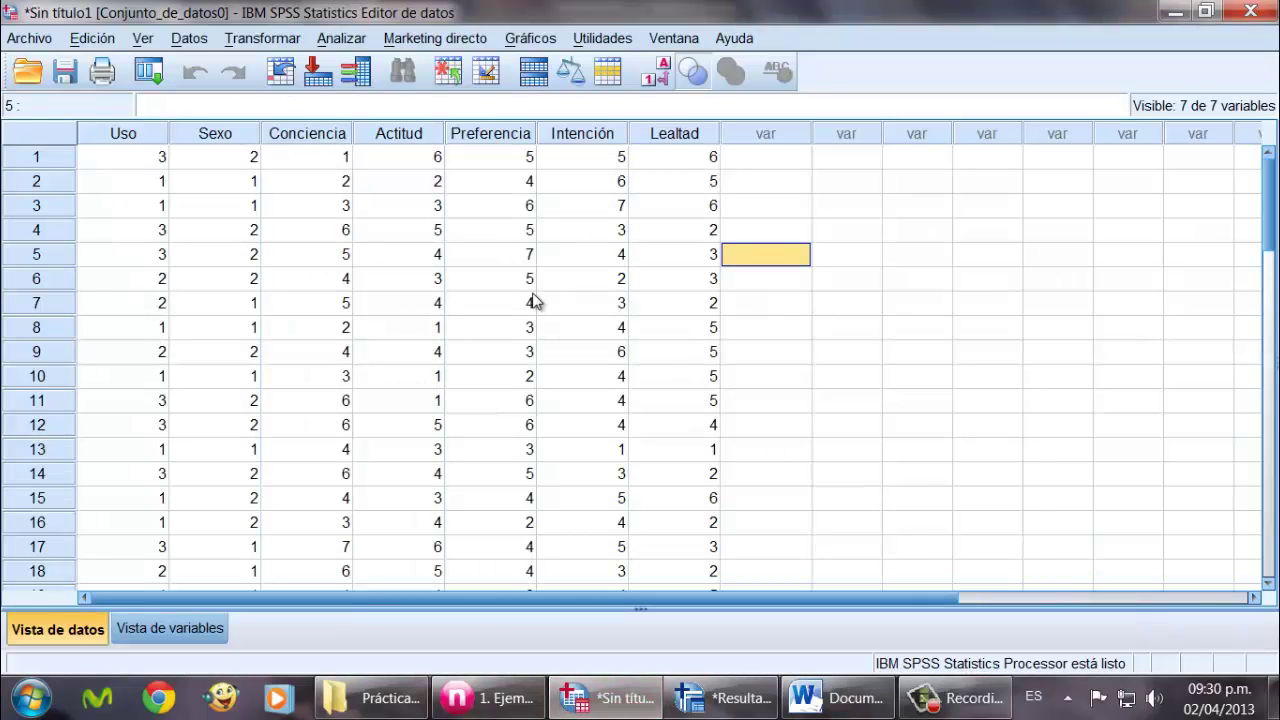
{"action": "left_click", "coordinate": [348, 40]}
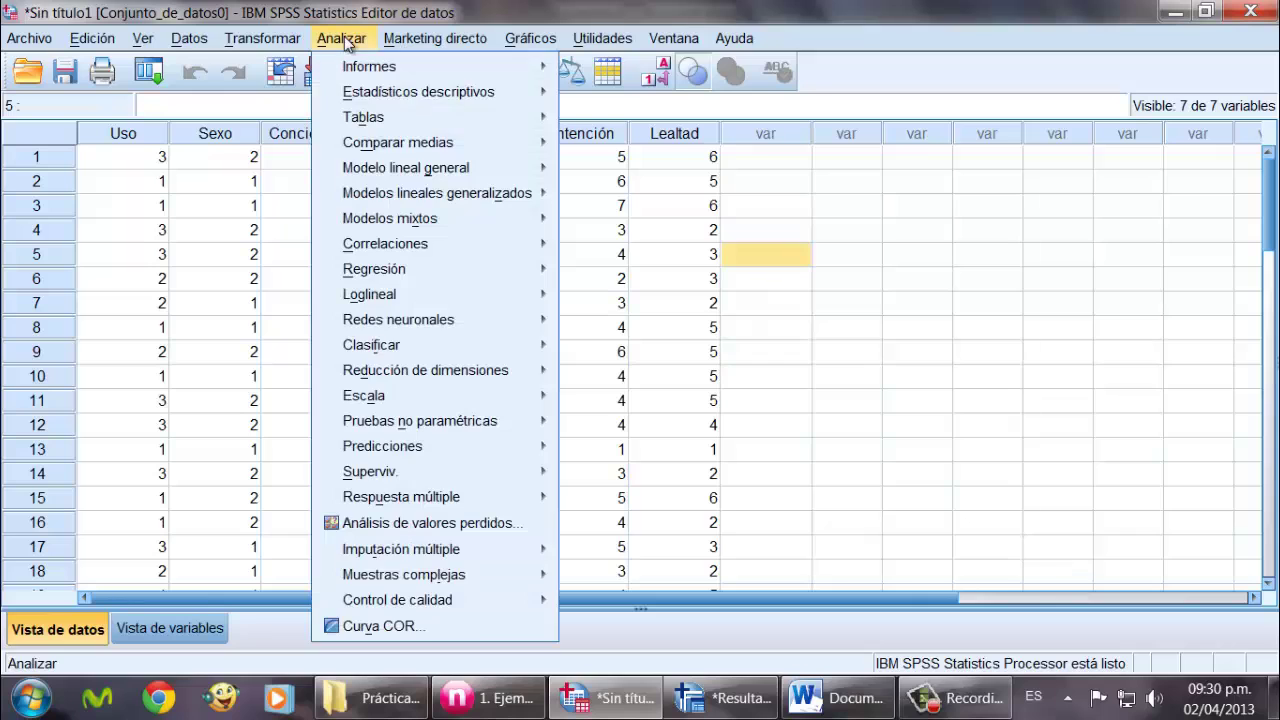
{"action": "mouse_move", "coordinate": [414, 101]}
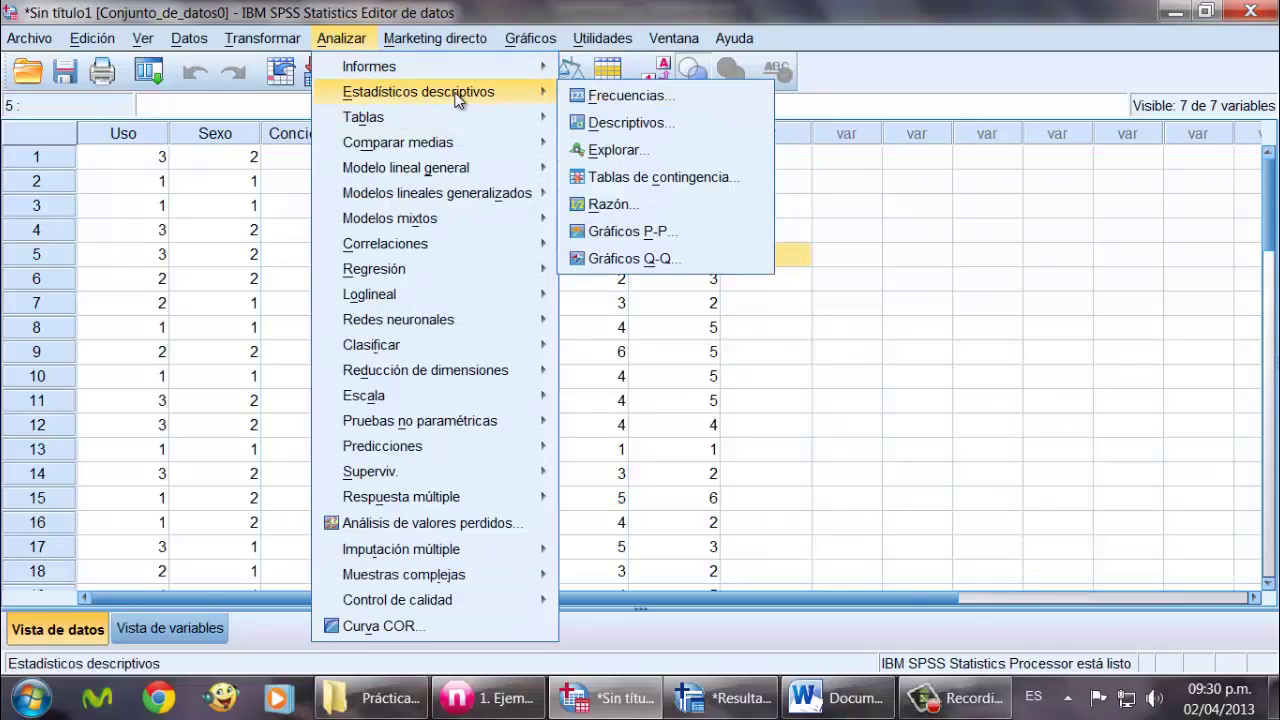
{"action": "left_click", "coordinate": [658, 177]}
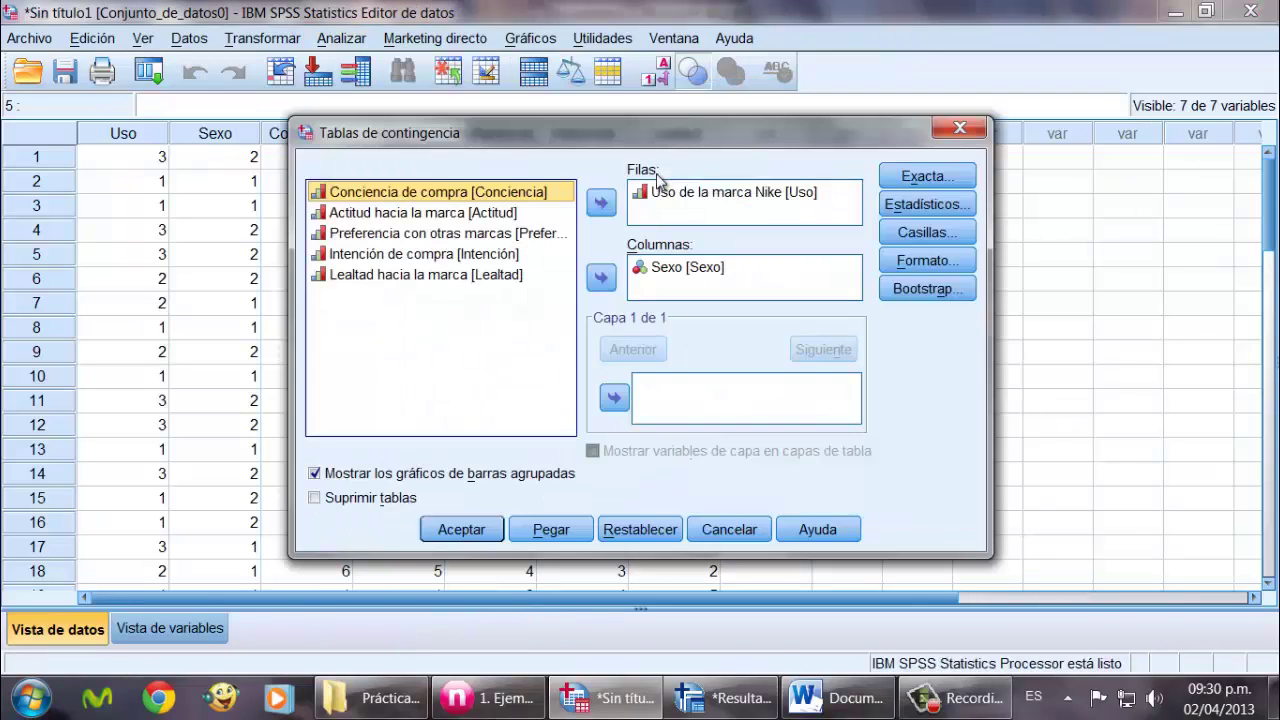
{"action": "left_click", "coordinate": [655, 194]}
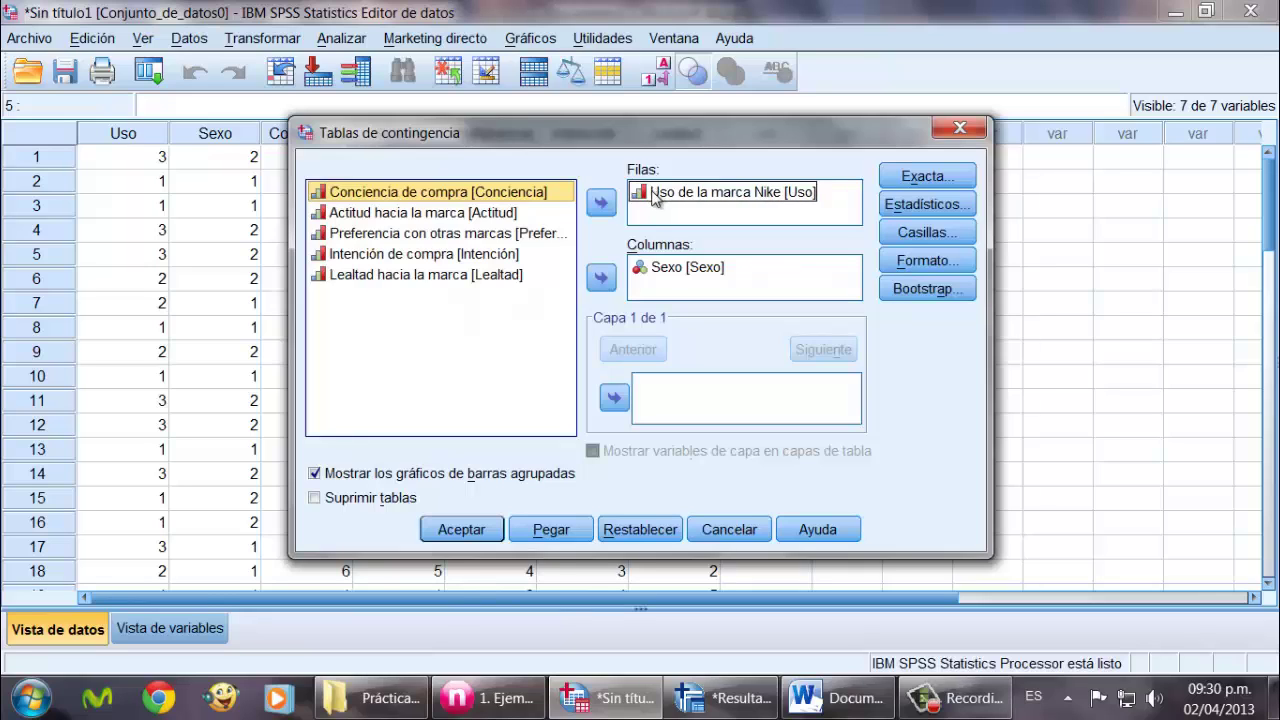
{"action": "left_click", "coordinate": [655, 194]}
{"action": "left_click", "coordinate": [600, 203]}
{"action": "left_click", "coordinate": [600, 278]}
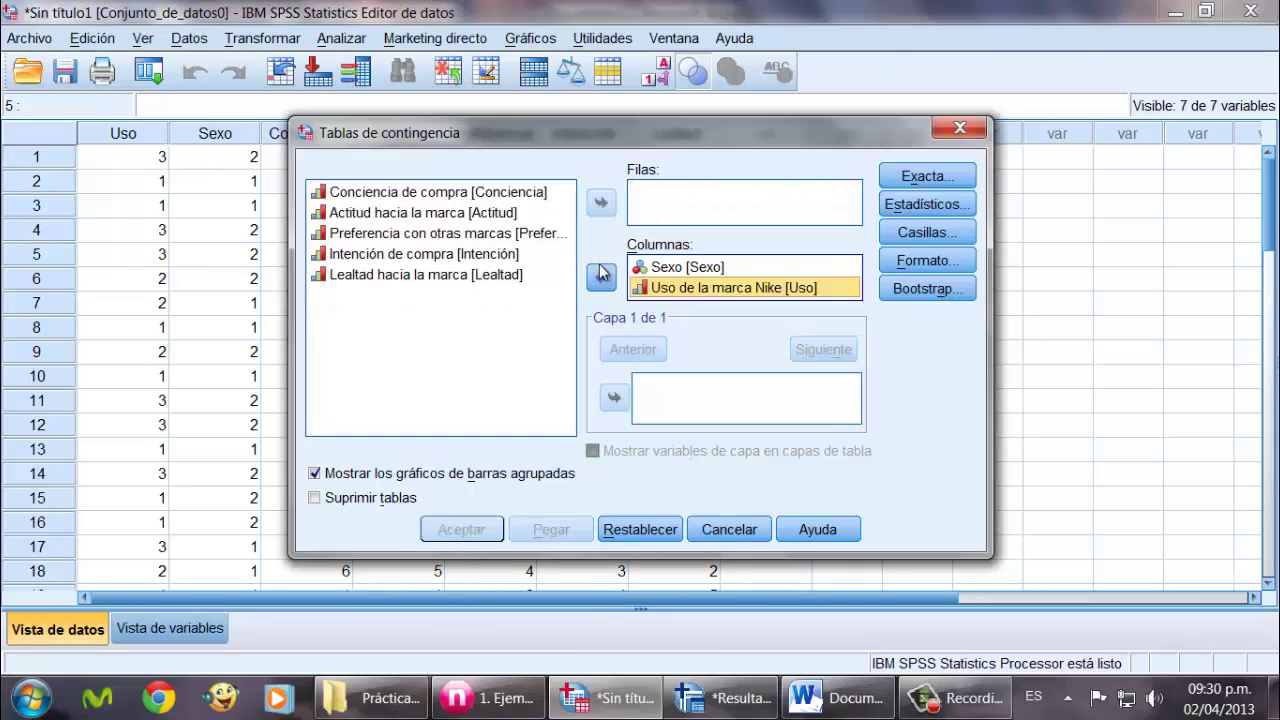
{"action": "left_click", "coordinate": [602, 279]}
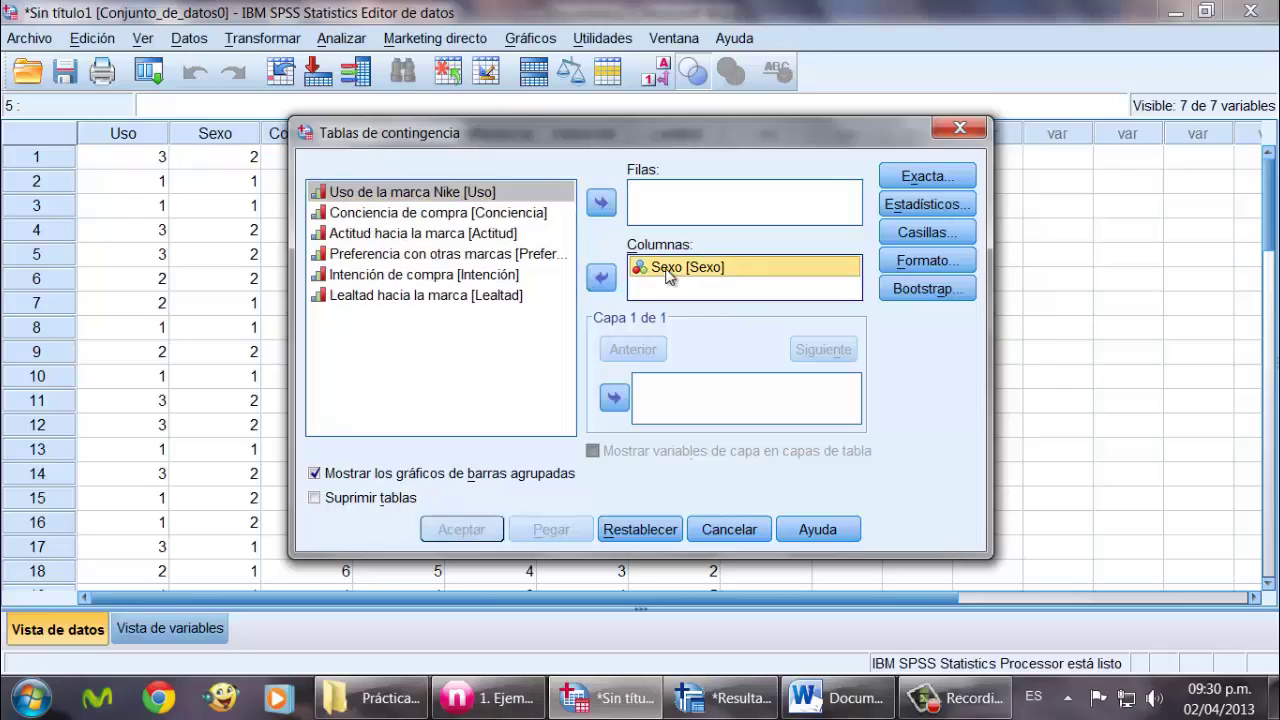
{"action": "left_click", "coordinate": [602, 279]}
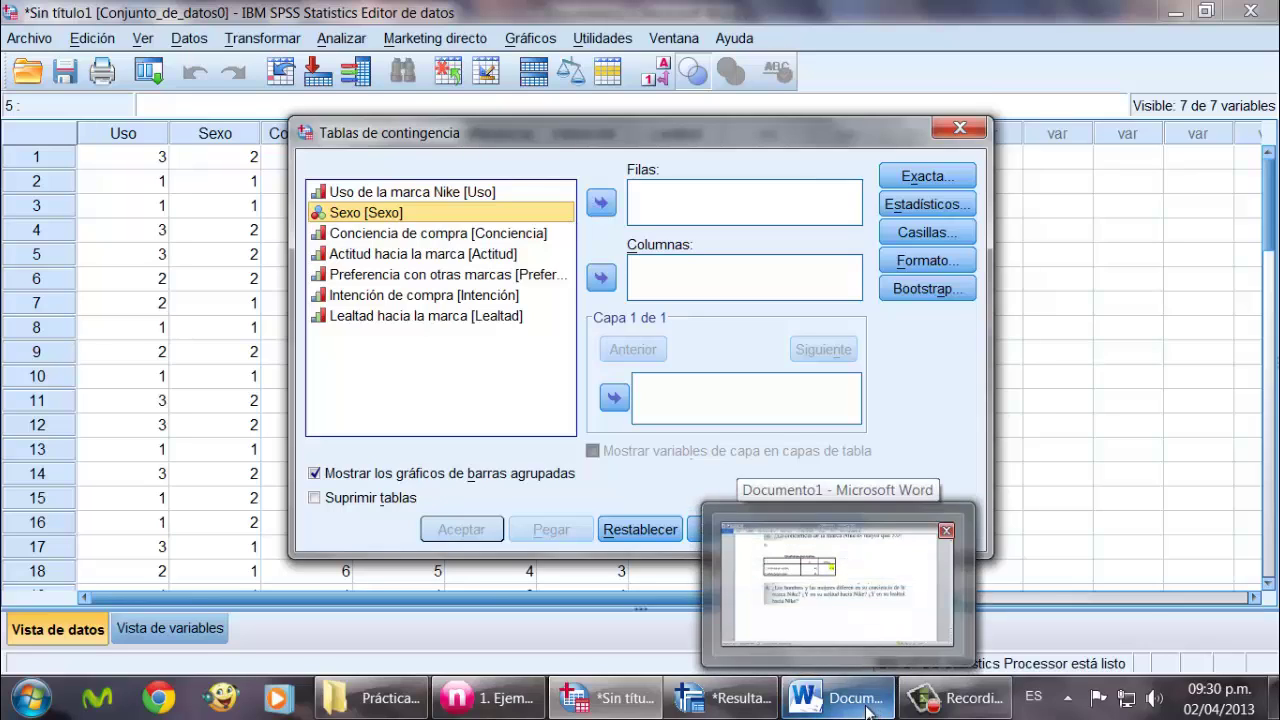
Step: Set Sexo as the crosstab row variable and check question d in the Word document
{"action": "left_click", "coordinate": [601, 203]}
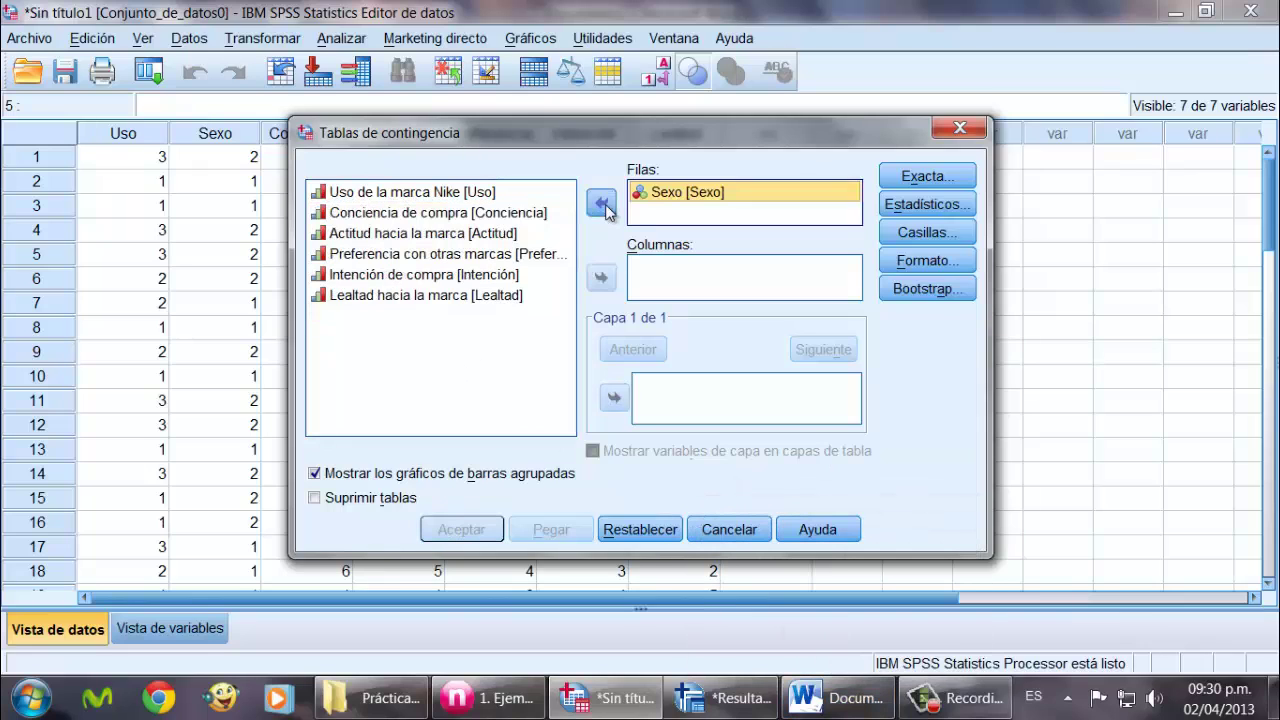
{"action": "mouse_move", "coordinate": [831, 711]}
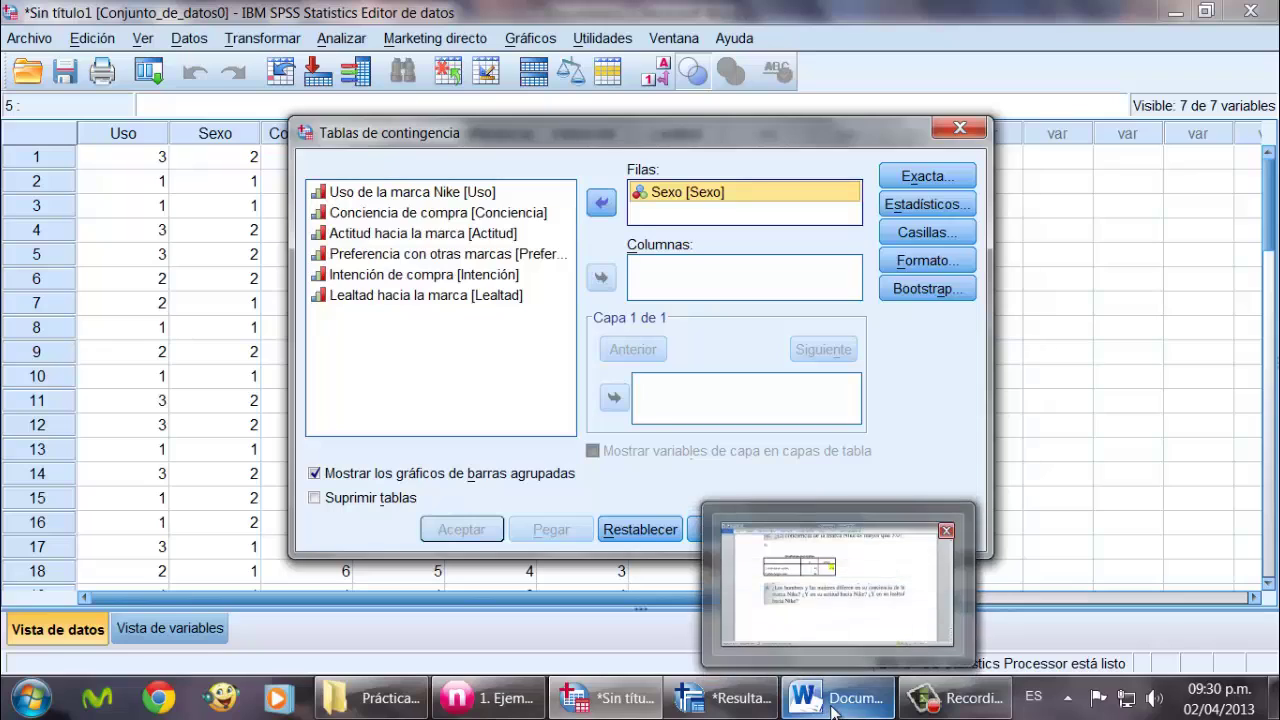
{"action": "left_click", "coordinate": [832, 710]}
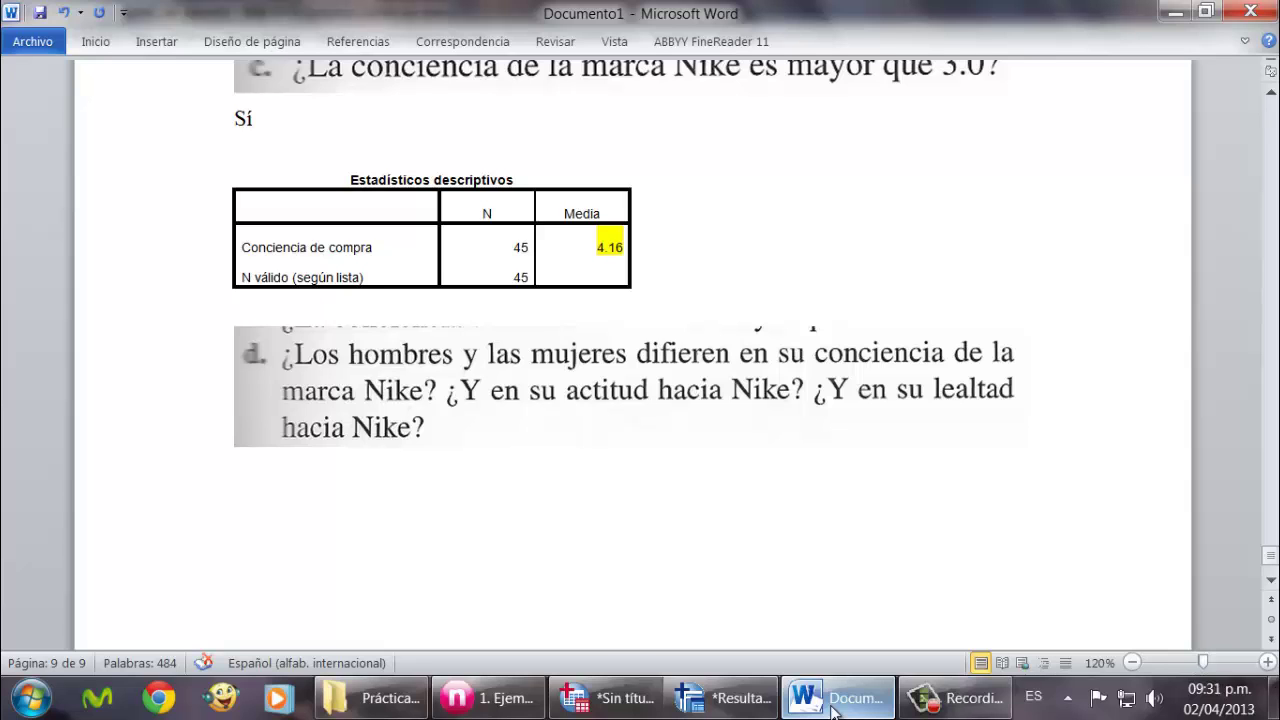
{"action": "left_click", "coordinate": [831, 711]}
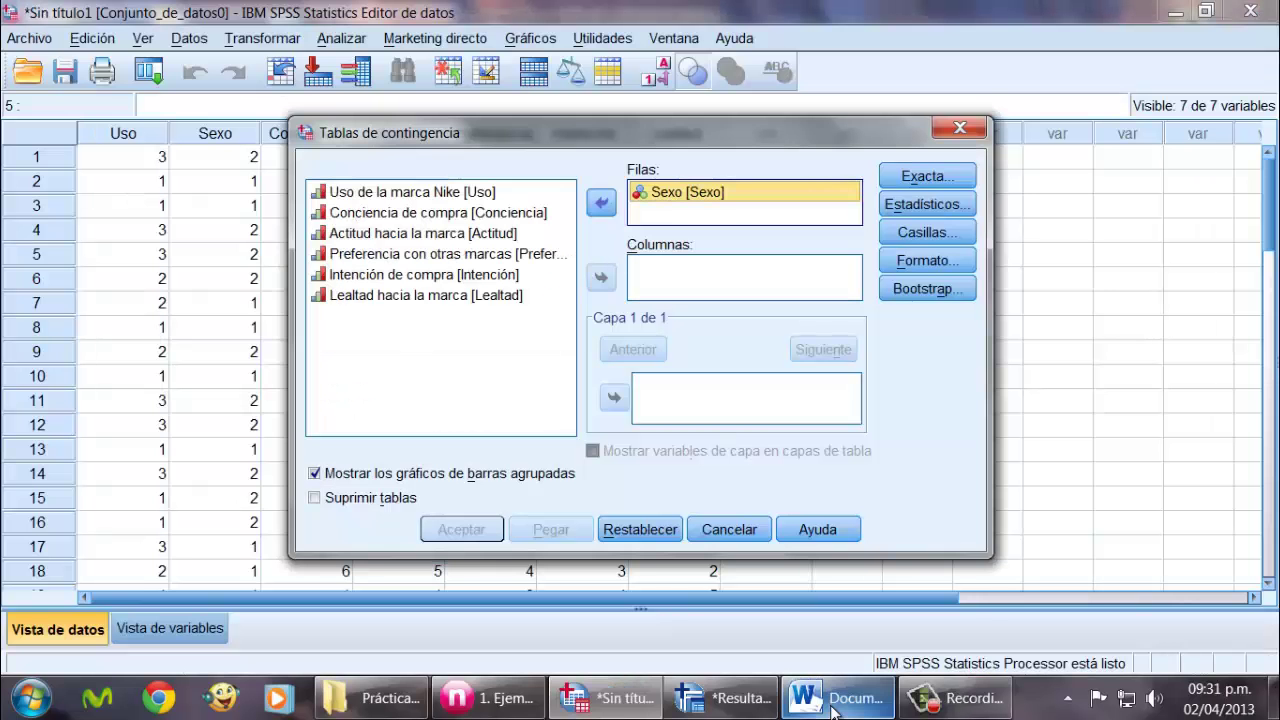
Step: Add Conciencia de compra, Actitud hacia la marca and Lealtad hacia la marca as the crosstab column variables
{"action": "left_click", "coordinate": [365, 213]}
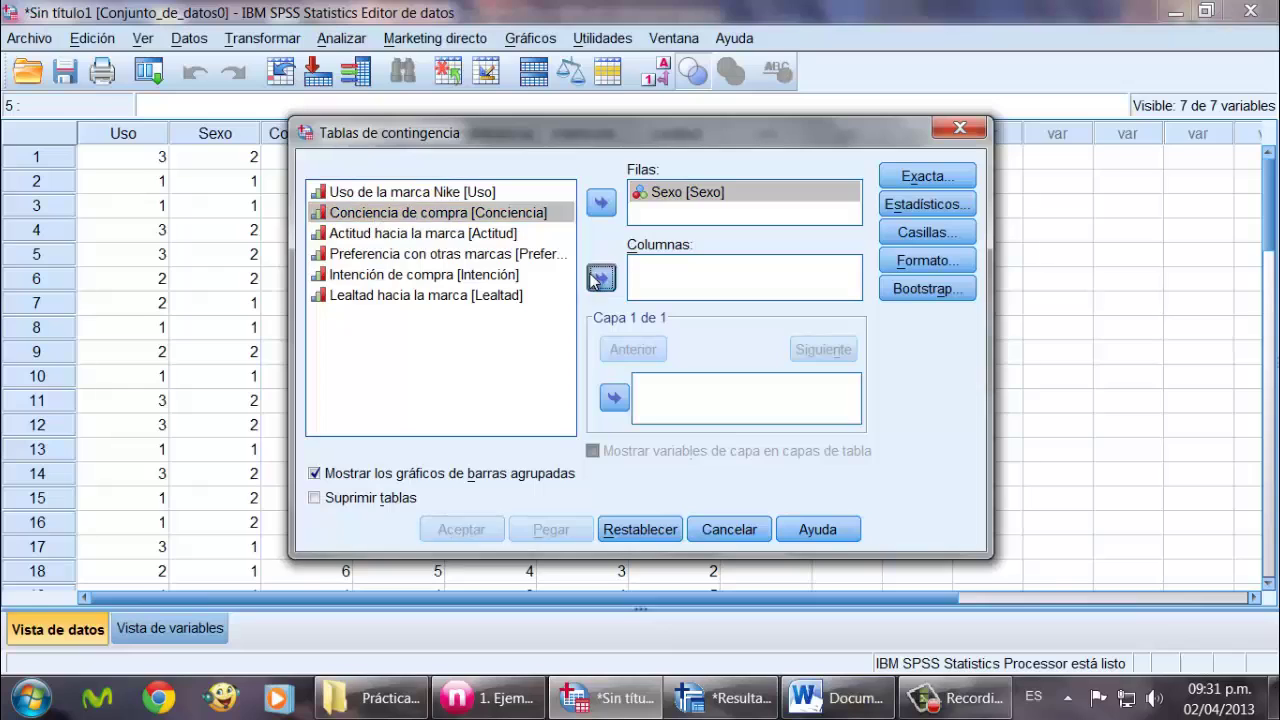
{"action": "left_click", "coordinate": [601, 278]}
{"action": "left_click", "coordinate": [601, 278]}
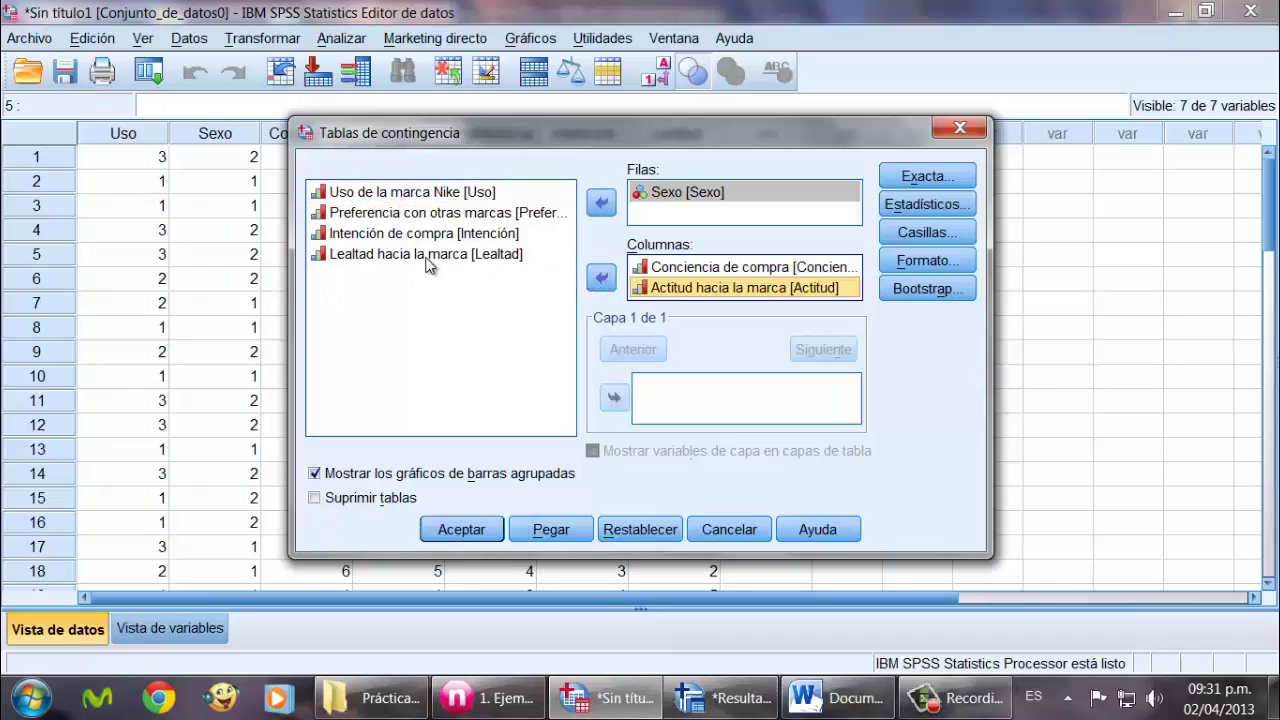
{"action": "left_click", "coordinate": [425, 254]}
{"action": "left_click", "coordinate": [601, 283]}
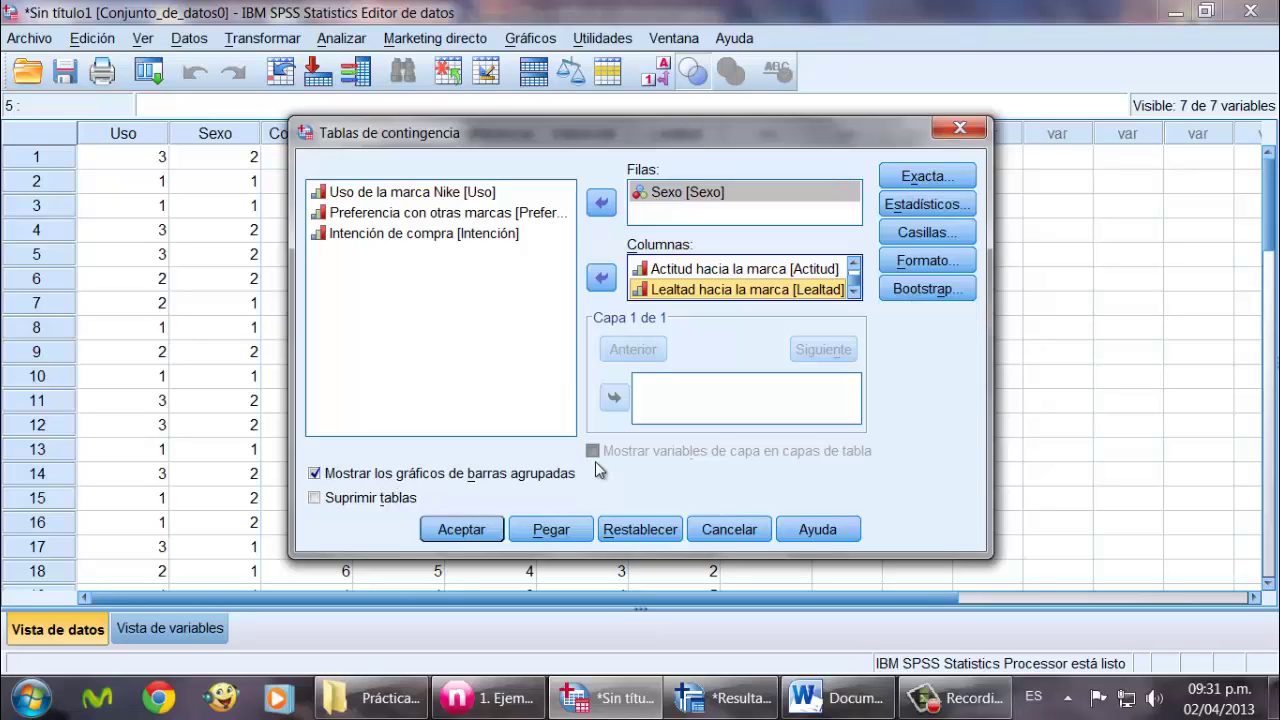
{"action": "left_click", "coordinate": [920, 180]}
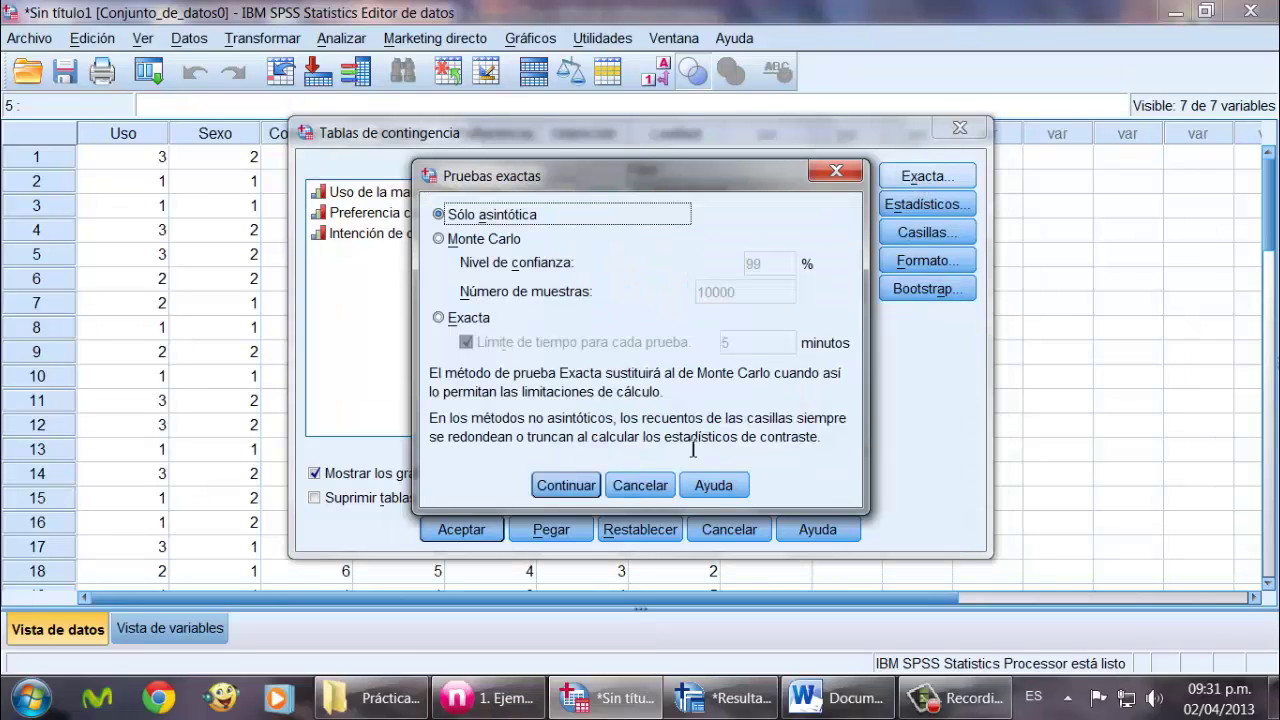
{"action": "left_click", "coordinate": [641, 486]}
{"action": "left_click", "coordinate": [926, 205]}
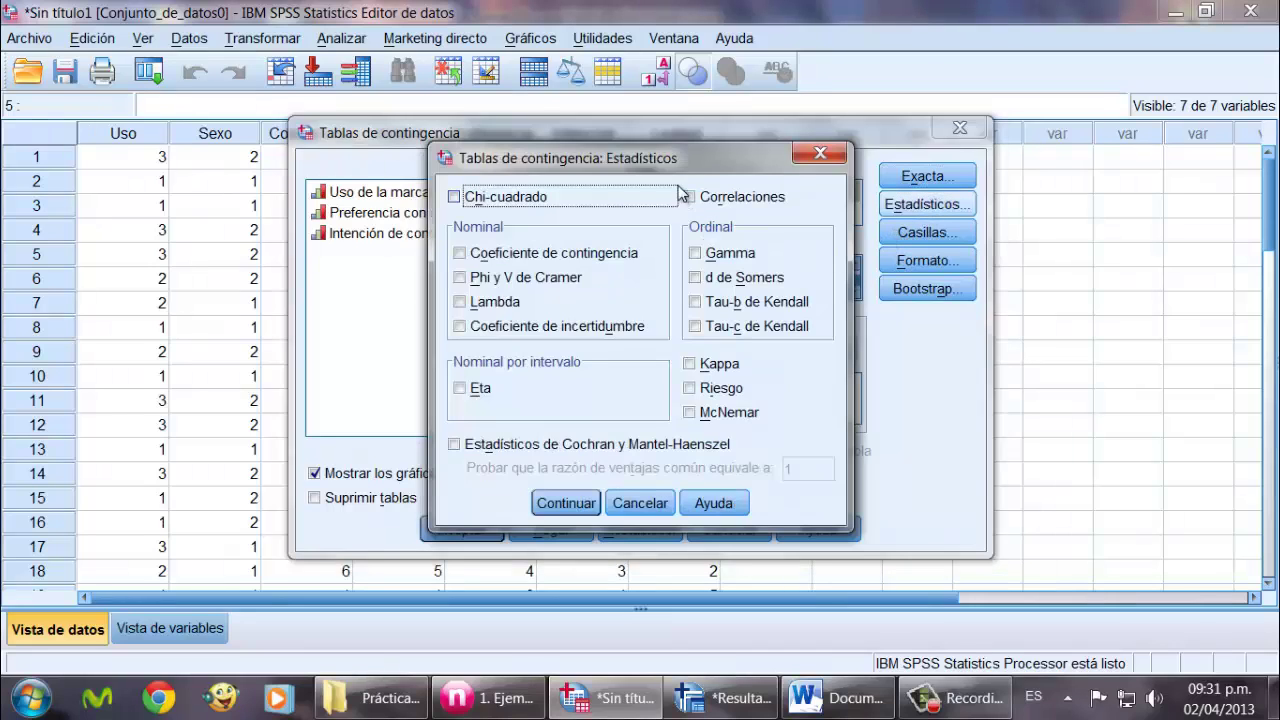
{"action": "left_click_drag", "start_coordinate": [690, 159], "coordinate": [896, 162]}
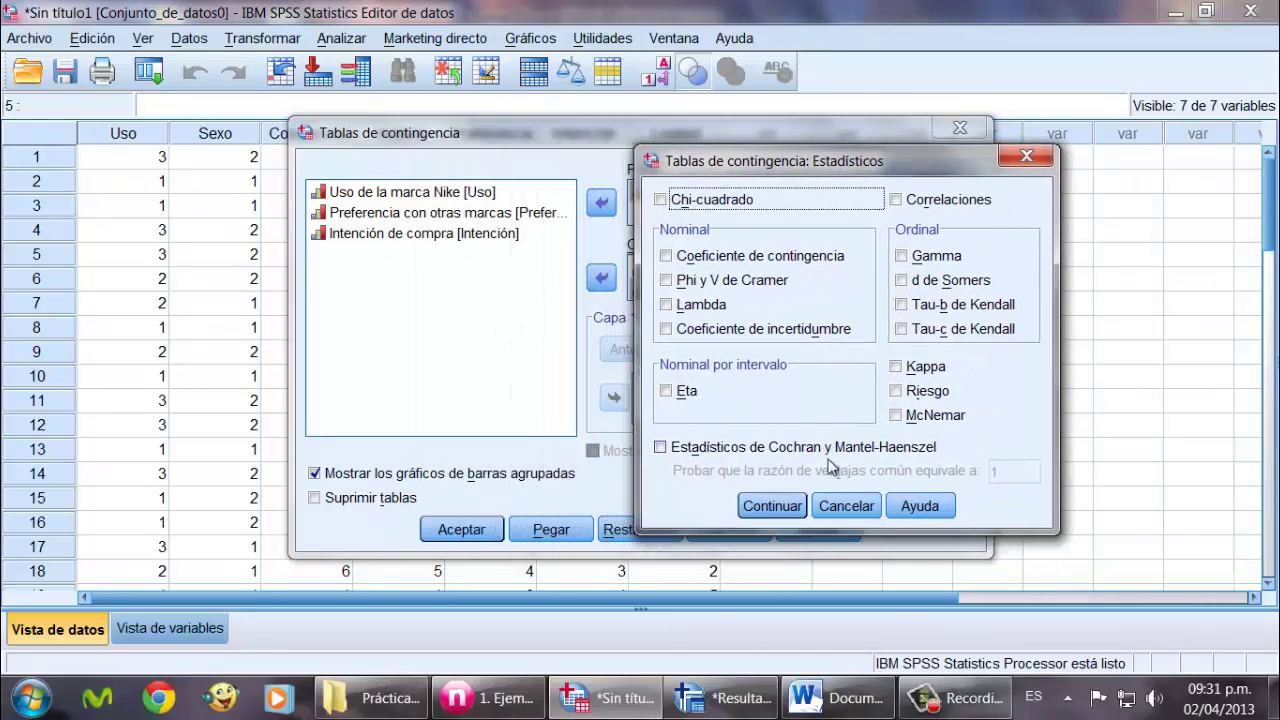
{"action": "left_click", "coordinate": [846, 505]}
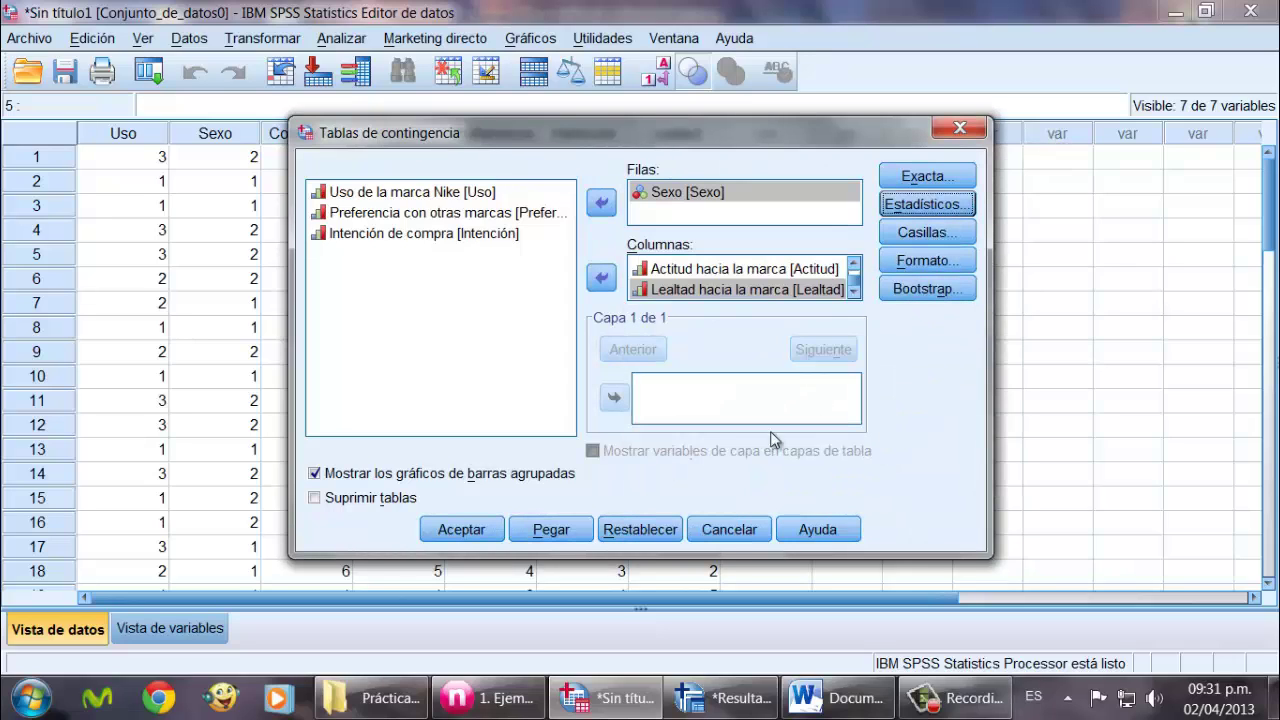
Step: Run the crosstabs and review the Sexo by Conciencia de compra table and its bar chart in the output
{"action": "left_click", "coordinate": [476, 536]}
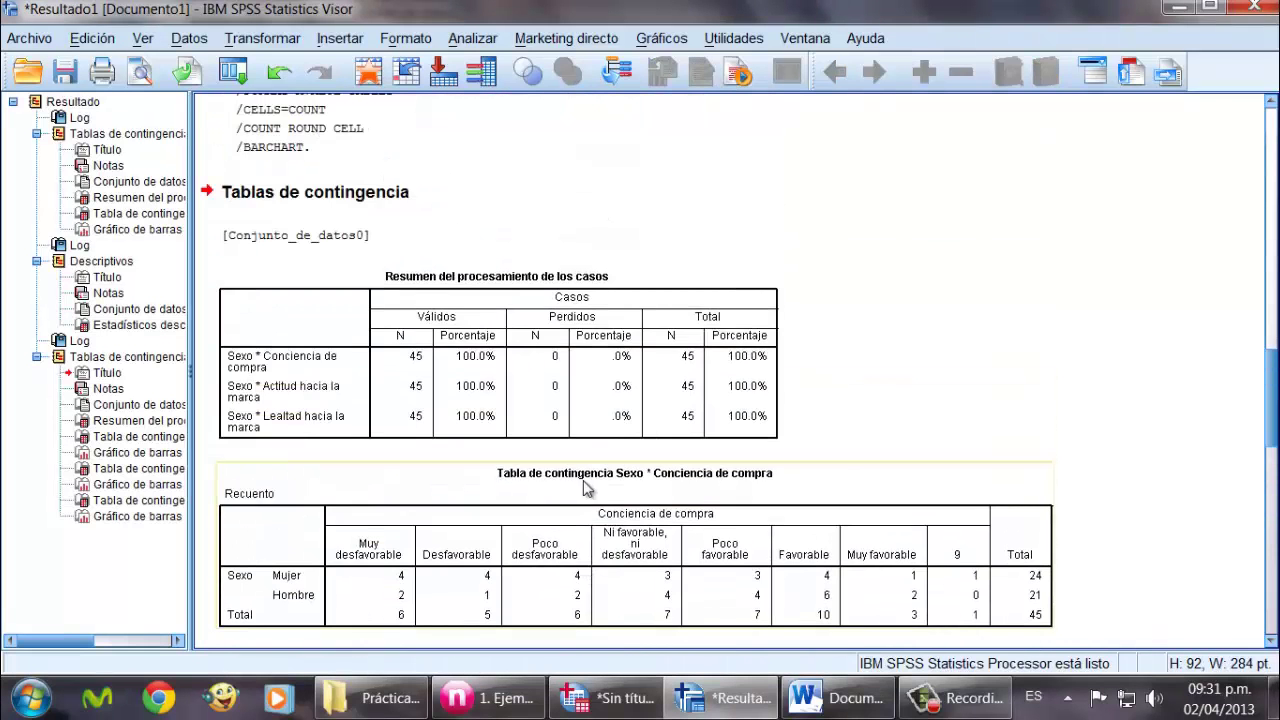
{"action": "scroll", "coordinate": [550, 470], "scroll_direction": "down", "scroll_amount": 2}
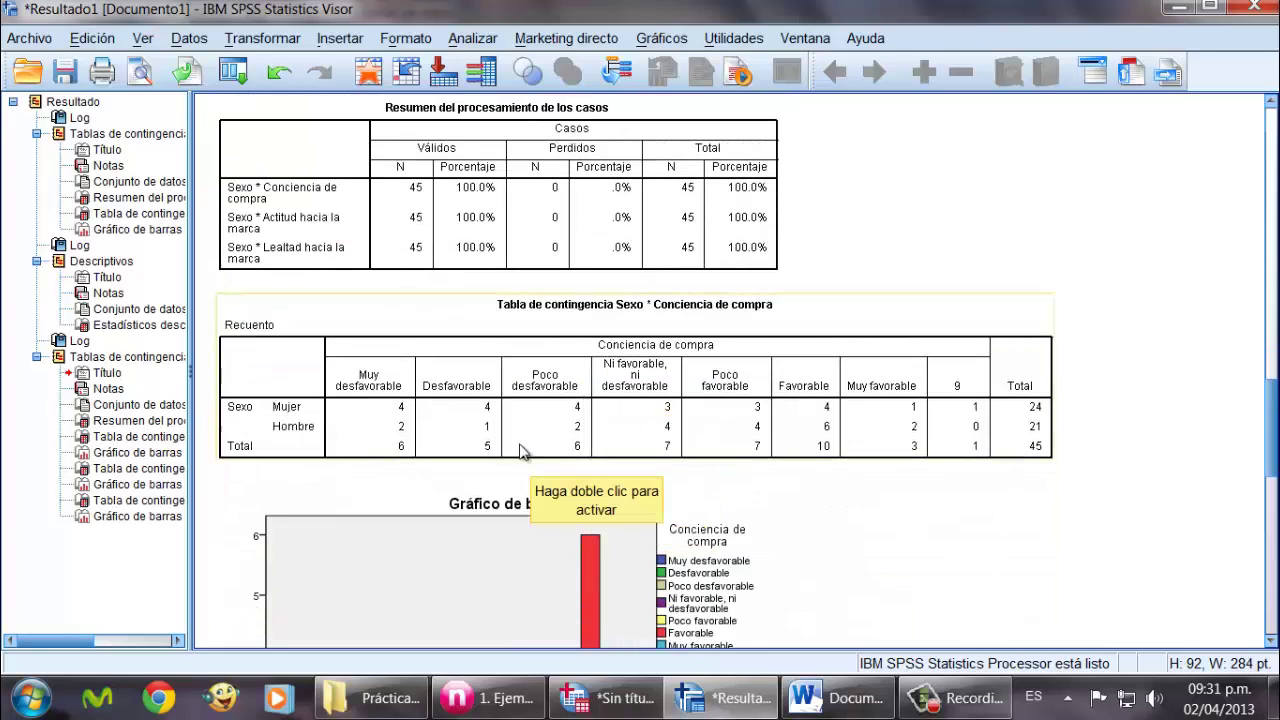
{"action": "left_click", "coordinate": [580, 415]}
{"action": "scroll", "coordinate": [580, 415], "scroll_direction": "down", "scroll_amount": 2}
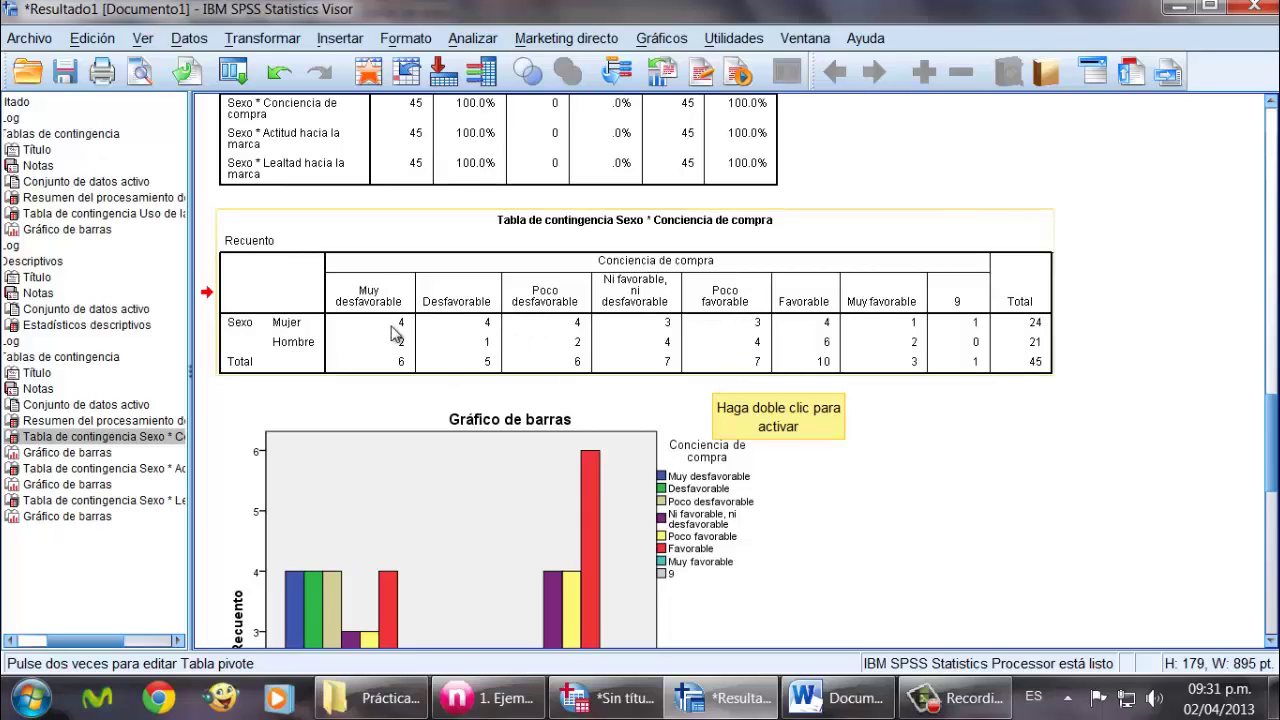
{"action": "scroll", "coordinate": [505, 331], "scroll_direction": "down", "scroll_amount": 18}
{"action": "scroll", "coordinate": [506, 331], "scroll_direction": "up", "scroll_amount": 8}
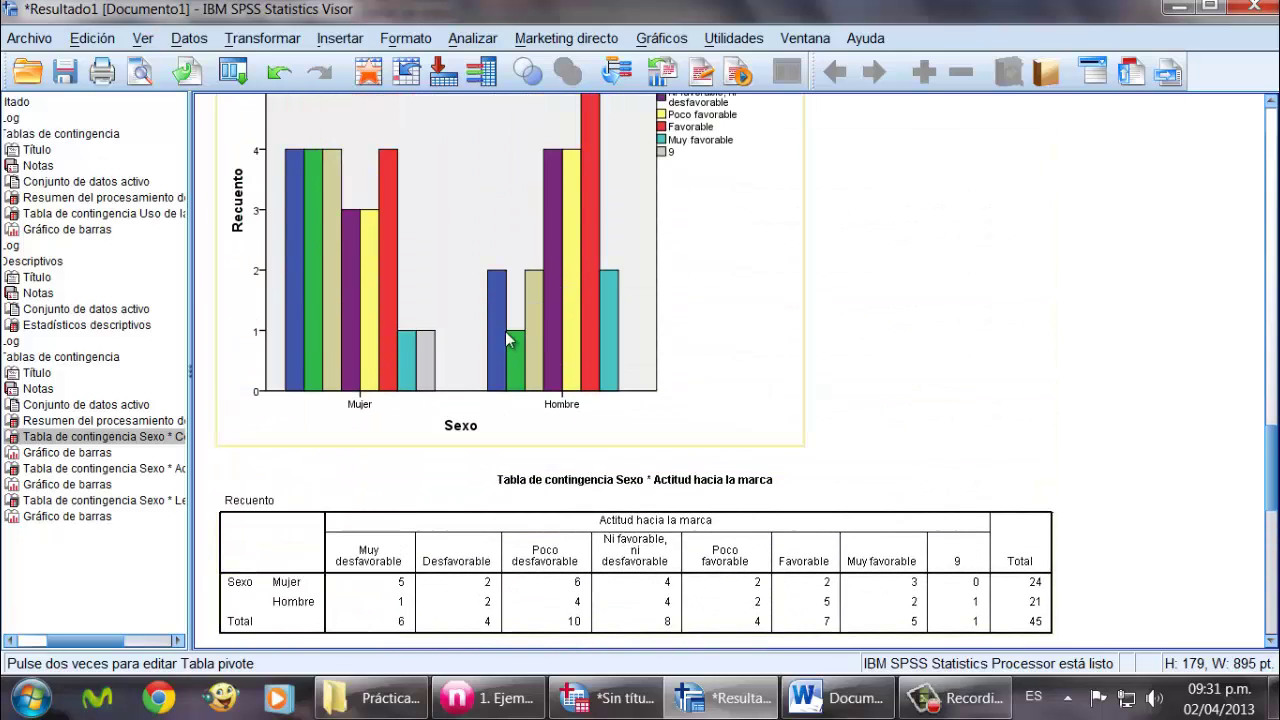
{"action": "scroll", "coordinate": [507, 340], "scroll_direction": "up", "scroll_amount": 5}
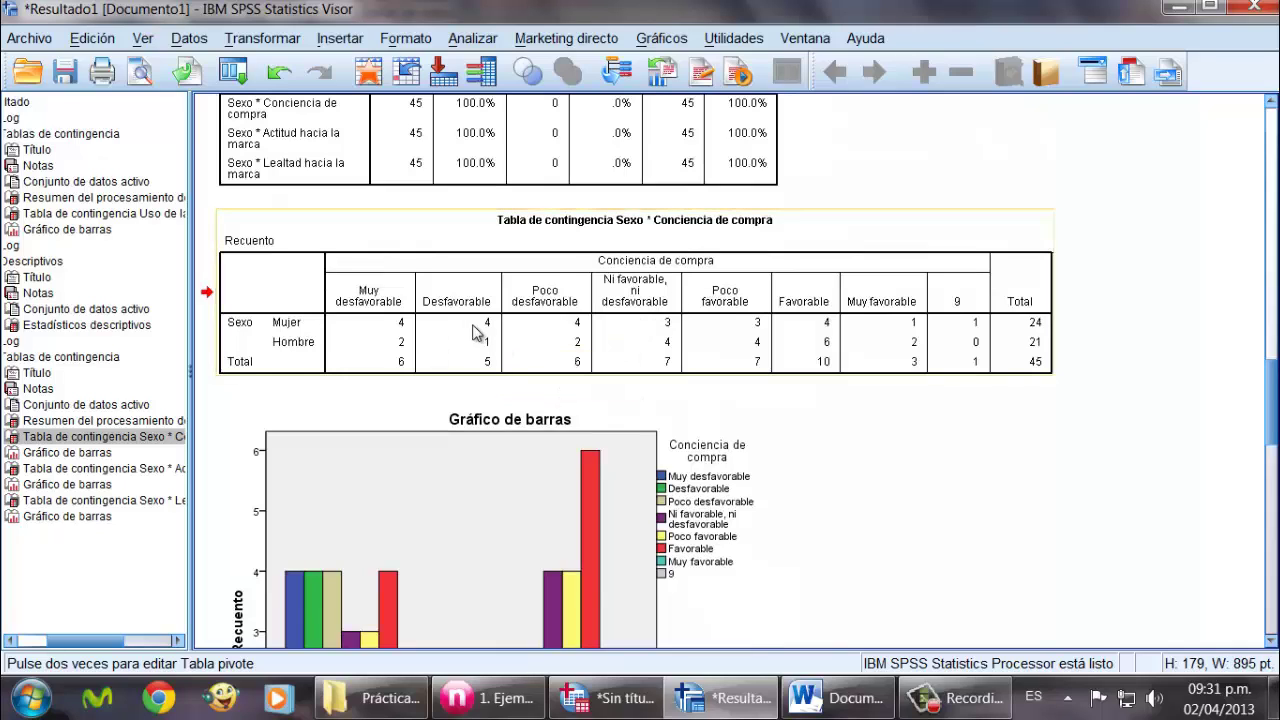
{"action": "scroll", "coordinate": [474, 332], "scroll_direction": "down", "scroll_amount": 5}
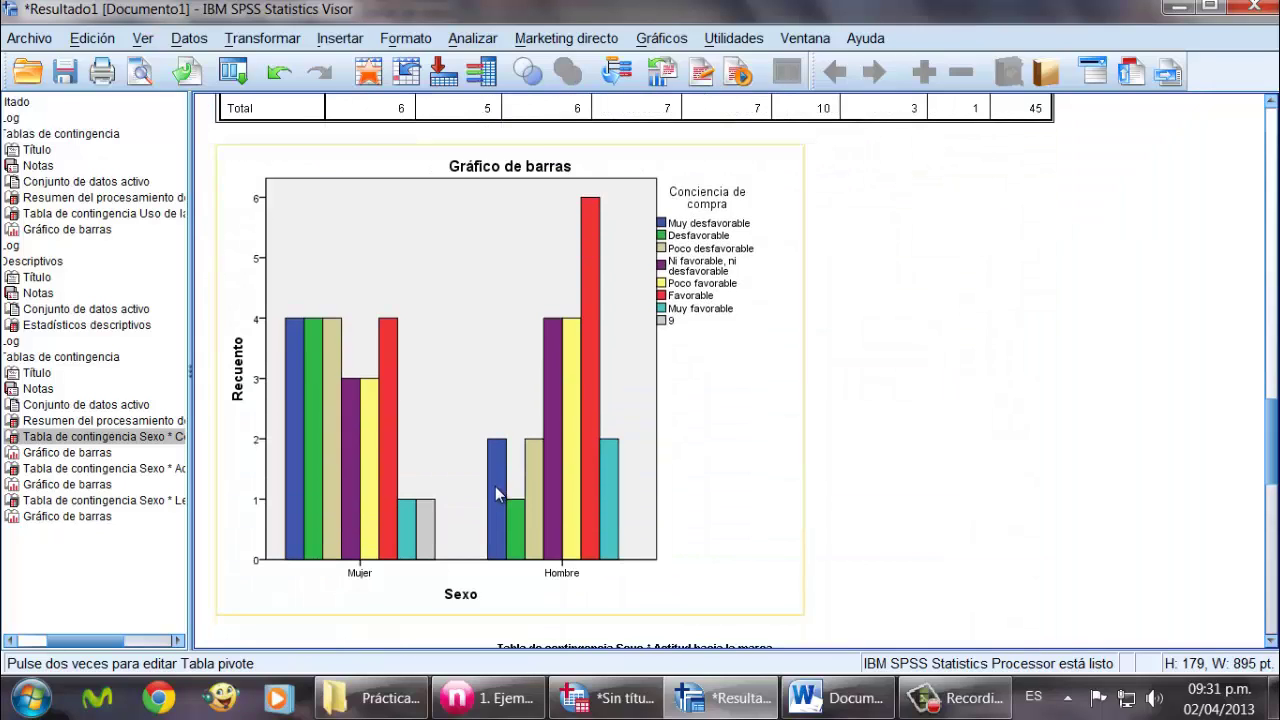
{"action": "scroll", "coordinate": [573, 527], "scroll_direction": "up", "scroll_amount": 5}
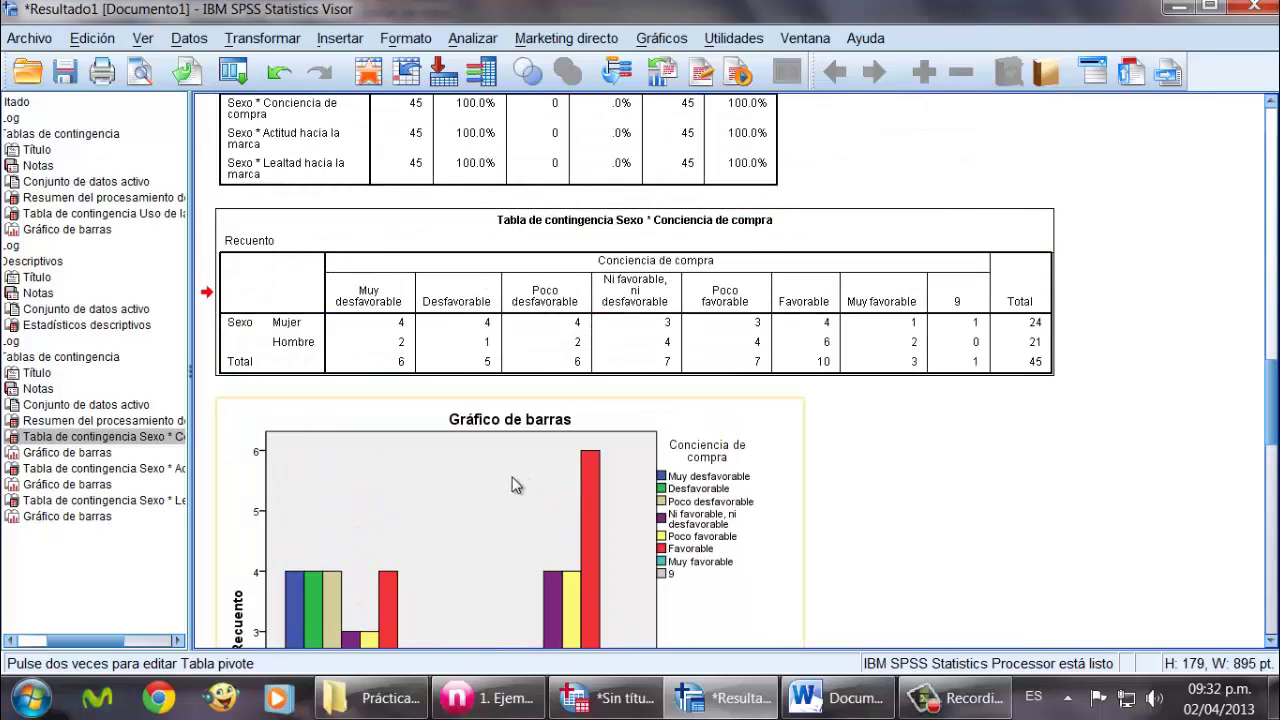
Step: Select all three Sexo crosstab tables together with their bar charts in the output outline
{"action": "key", "text": "shift+Down"}
{"action": "key", "text": "shift+Down"}
{"action": "key", "text": "shift+Down"}
{"action": "key", "text": "shift+Down"}
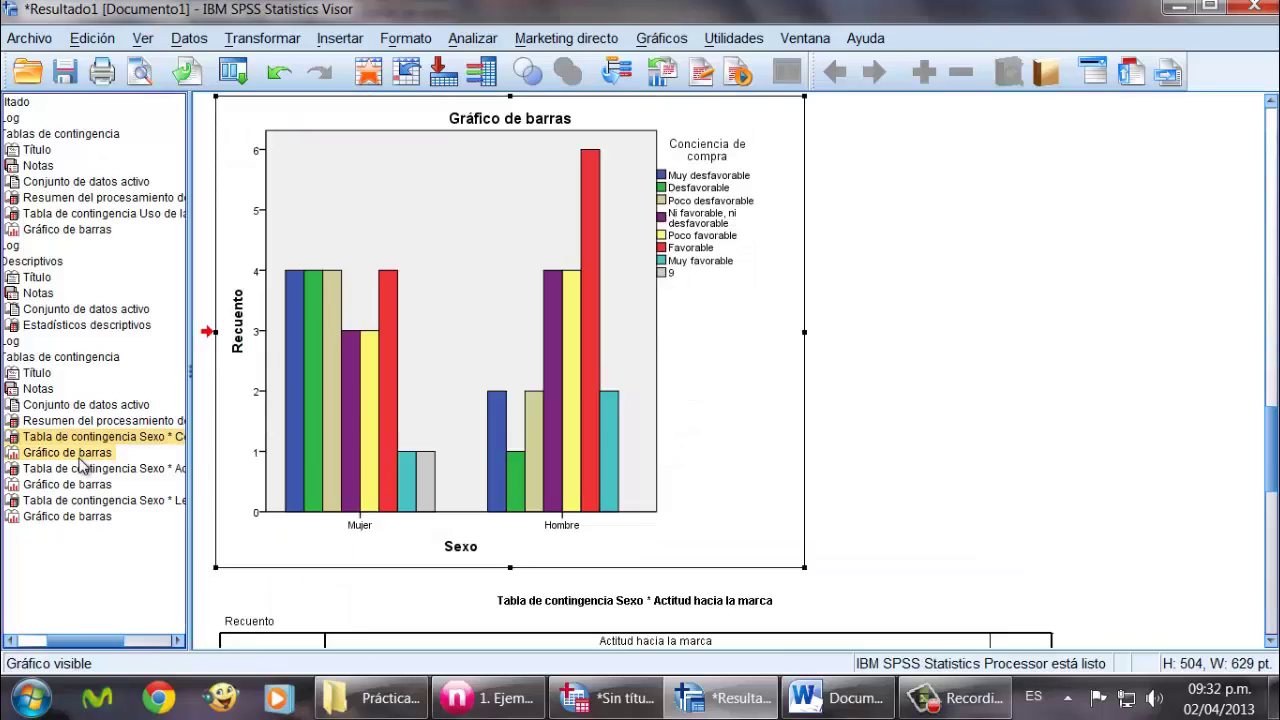
{"action": "key", "text": "shift+Down"}
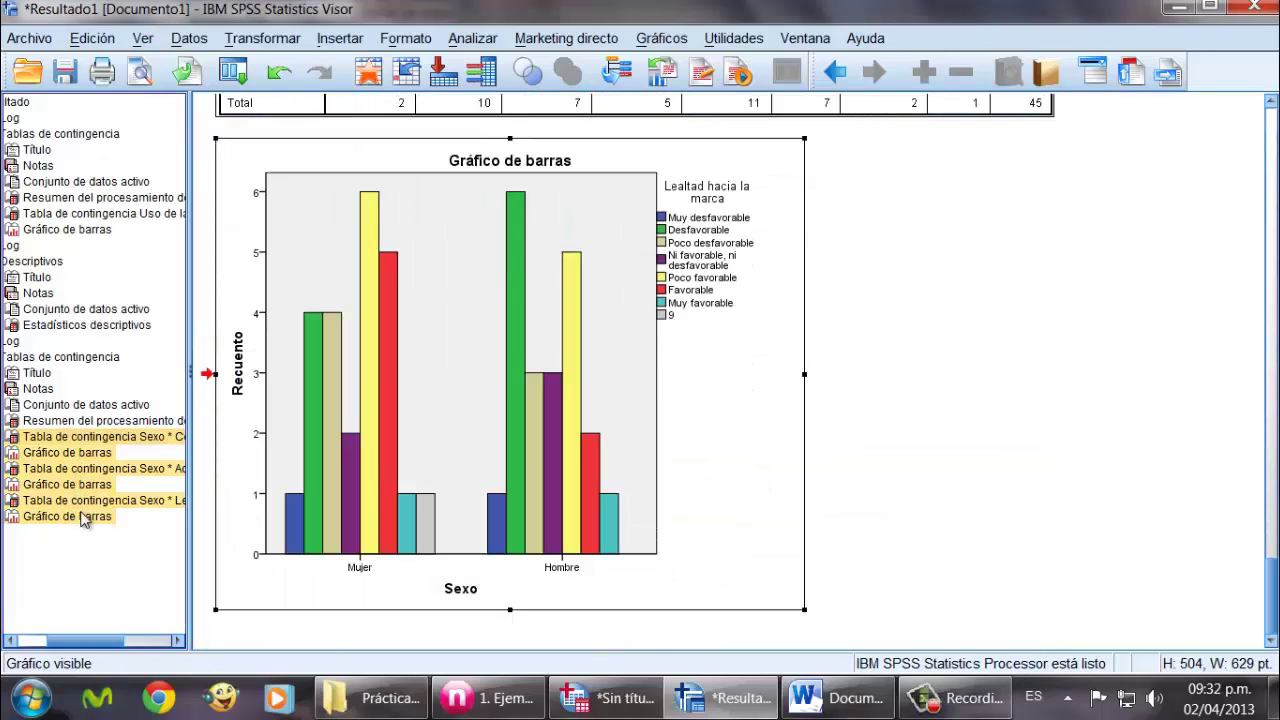
{"action": "left_click", "coordinate": [830, 698]}
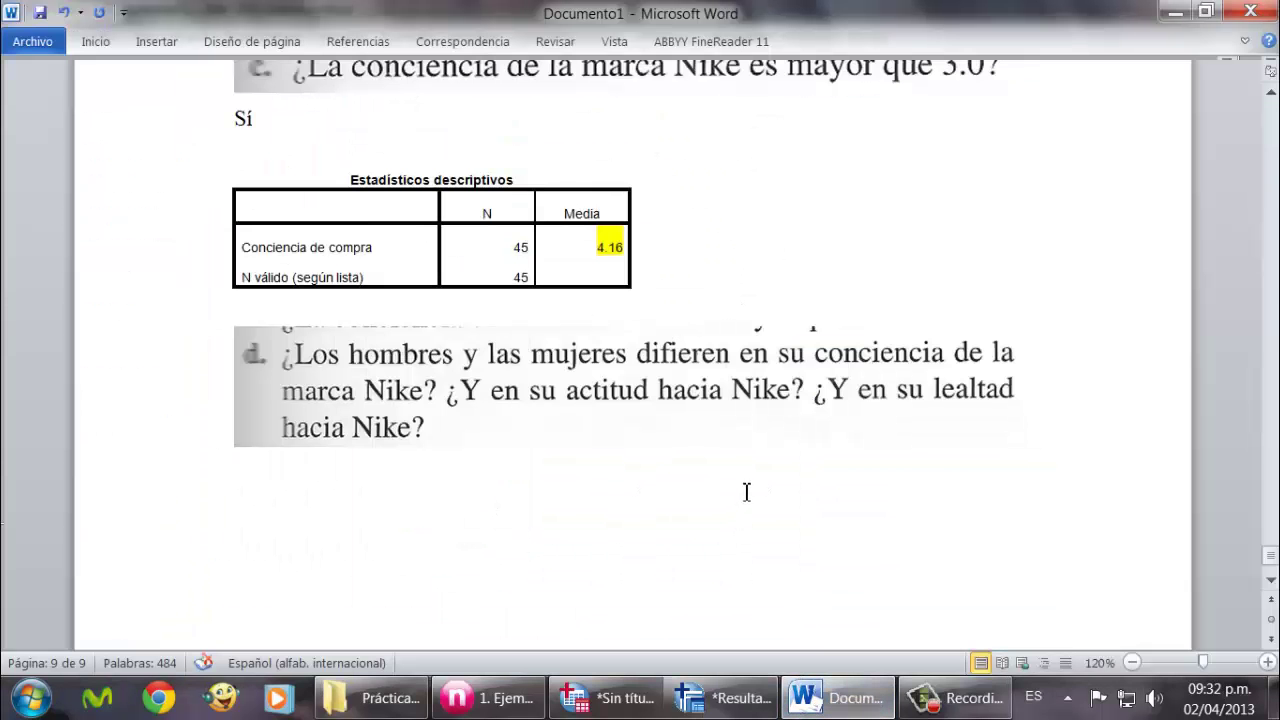
{"action": "key", "text": "ctrl+v"}
{"action": "left_click", "coordinate": [715, 490]}
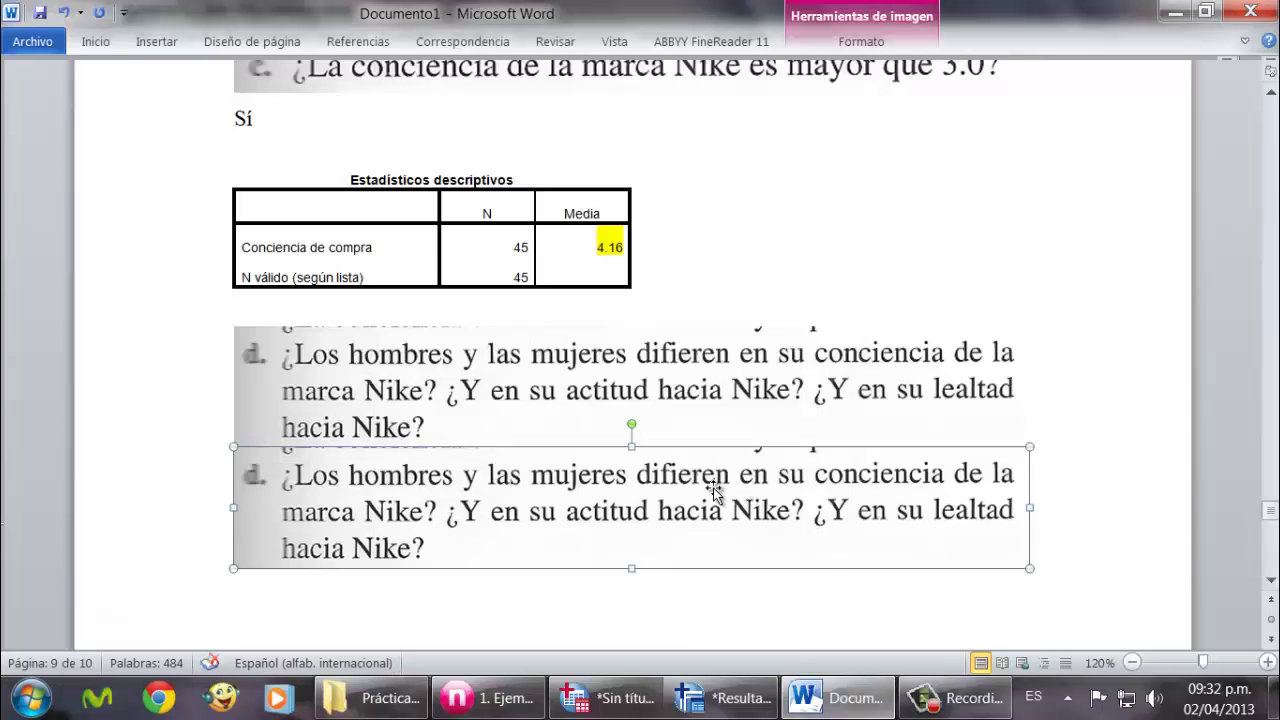
{"action": "key", "text": "Delete"}
{"action": "left_click", "coordinate": [490, 698]}
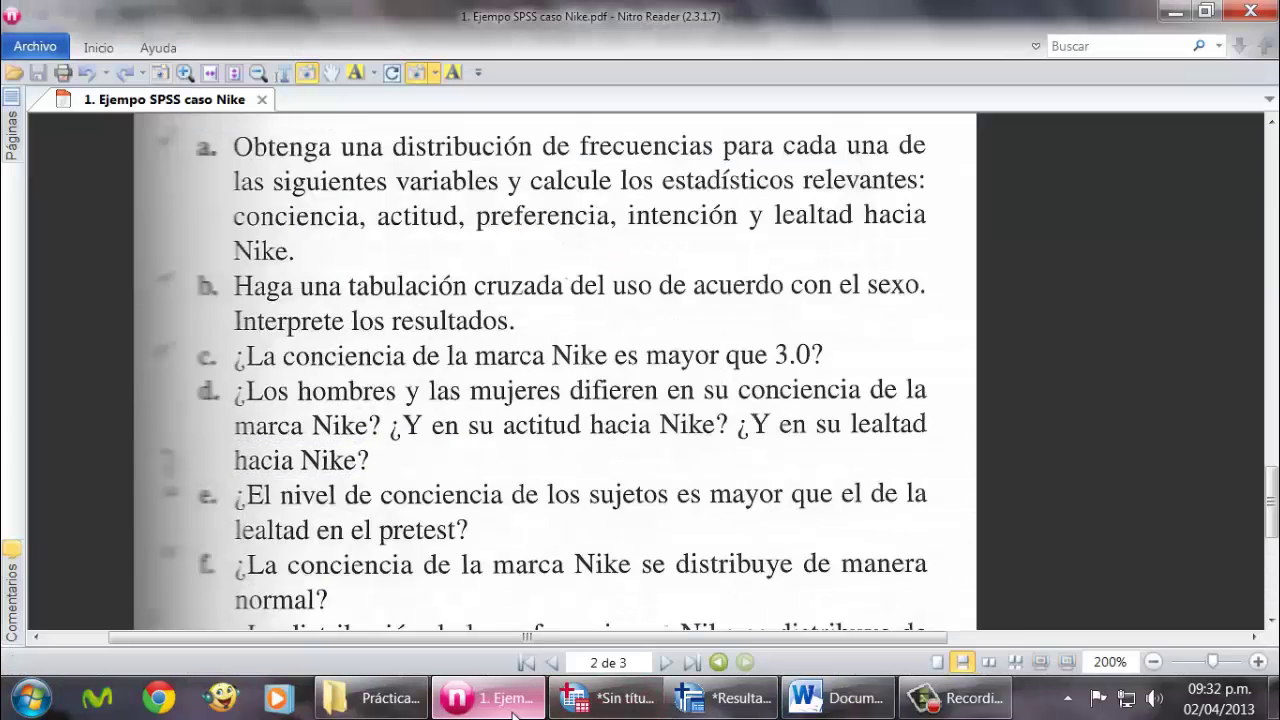
{"action": "left_click", "coordinate": [607, 694]}
Step: Copy the three selected Sexo crosstabs and bar charts from the SPSS output and paste them below question d in Word
{"action": "left_click", "coordinate": [692, 692]}
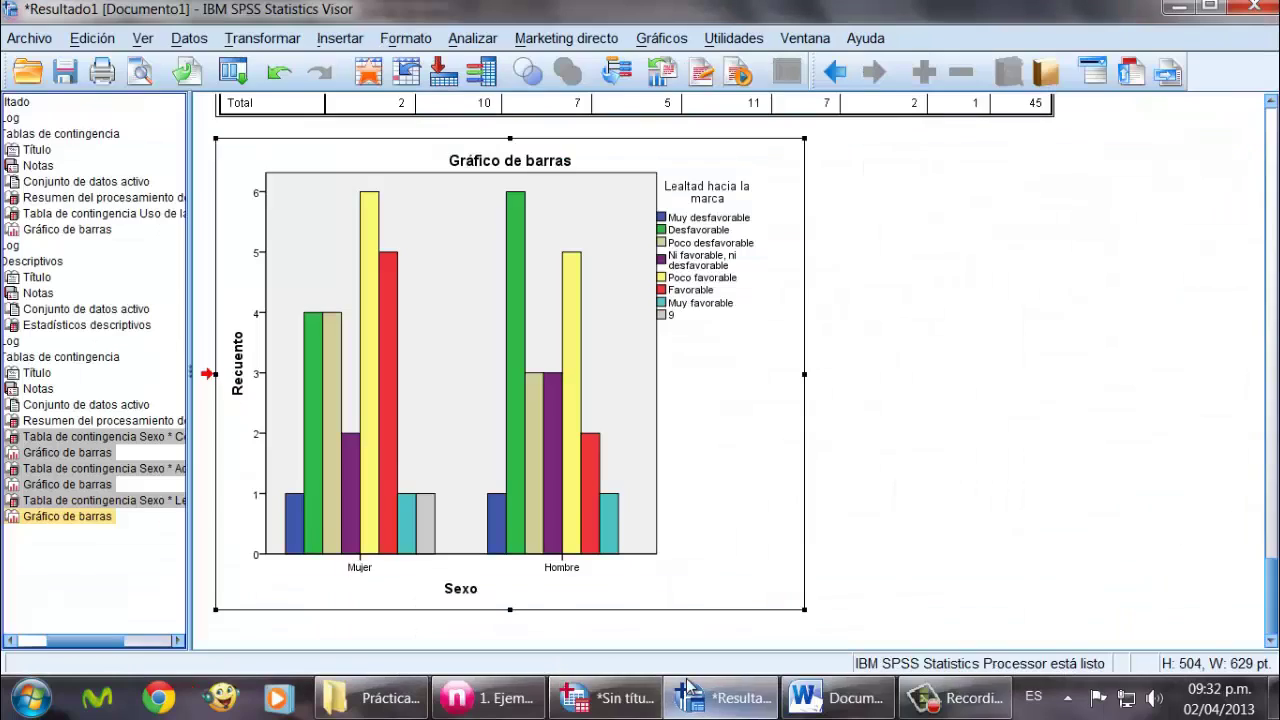
{"action": "left_click", "coordinate": [72, 501]}
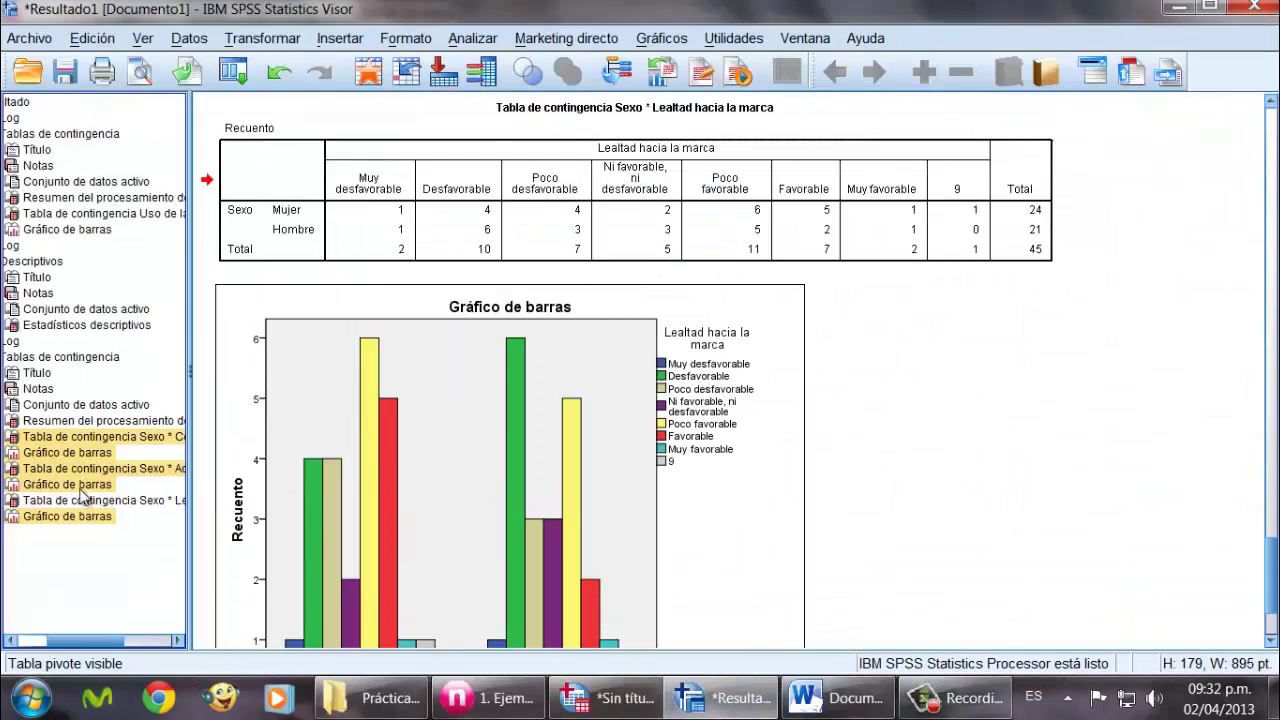
{"action": "right_click", "coordinate": [88, 500]}
{"action": "left_click", "coordinate": [118, 484]}
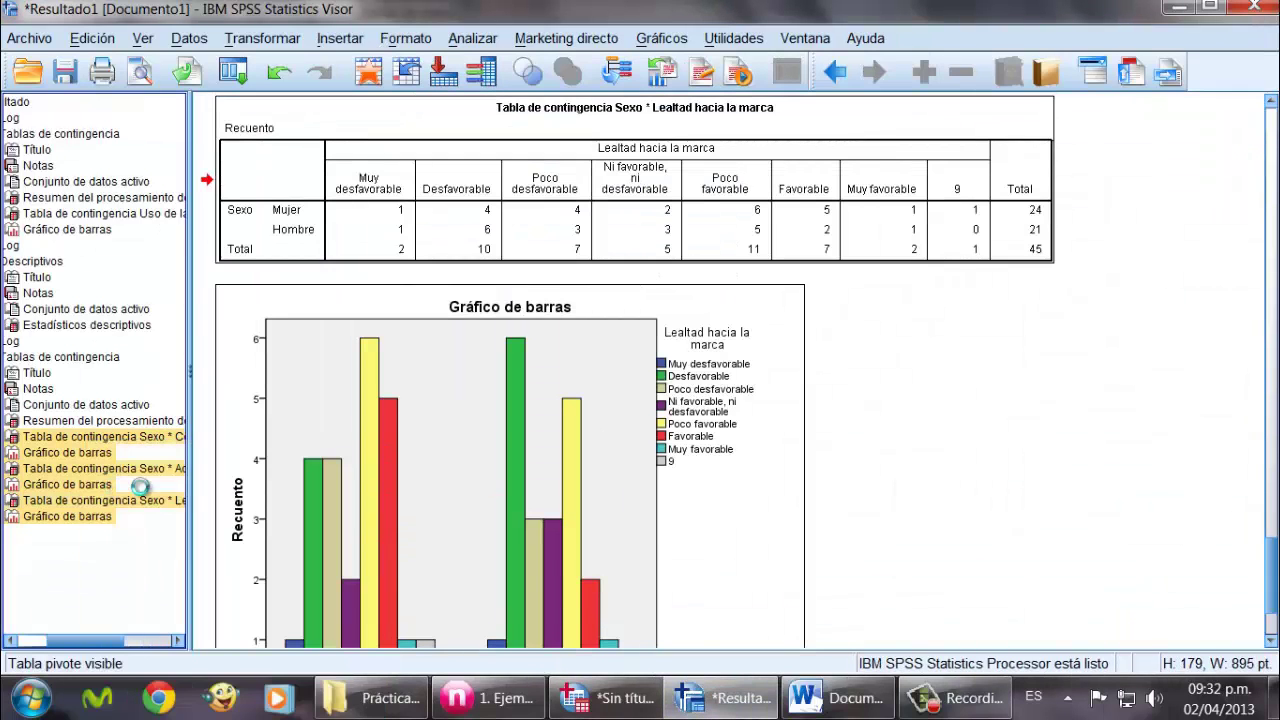
{"action": "left_click", "coordinate": [838, 697]}
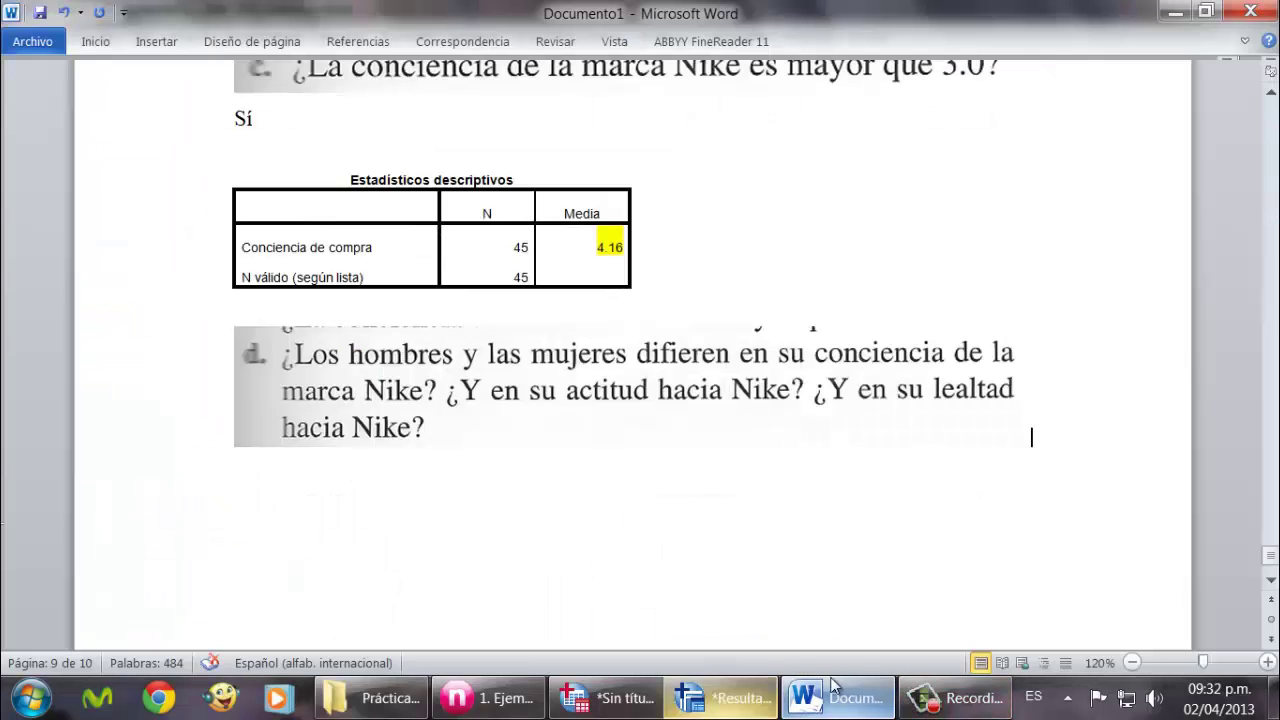
{"action": "key", "text": "ctrl+v"}
Step: Move the pasted Sexo by Conciencia de compra table leftward so its full width fits on the page
{"action": "scroll", "coordinate": [1000, 500], "scroll_direction": "up", "scroll_amount": 8}
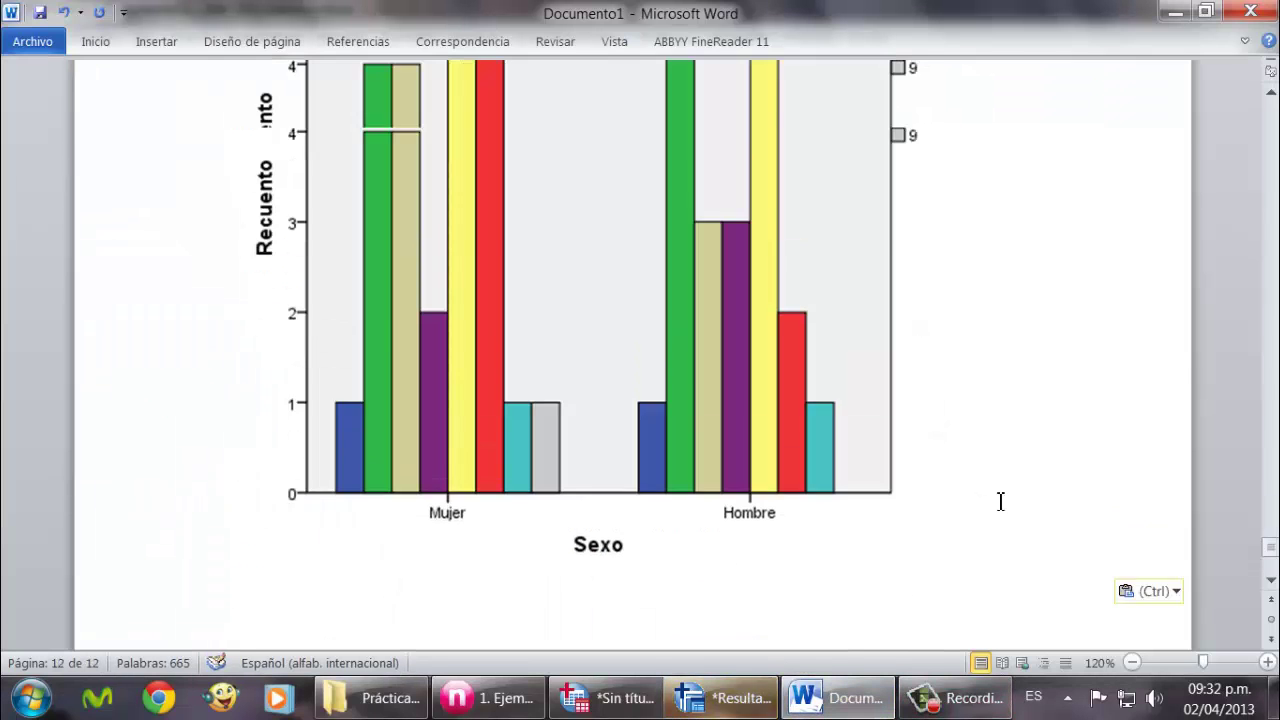
{"action": "left_click_drag", "start_coordinate": [1272, 538], "coordinate": [1264, 460]}
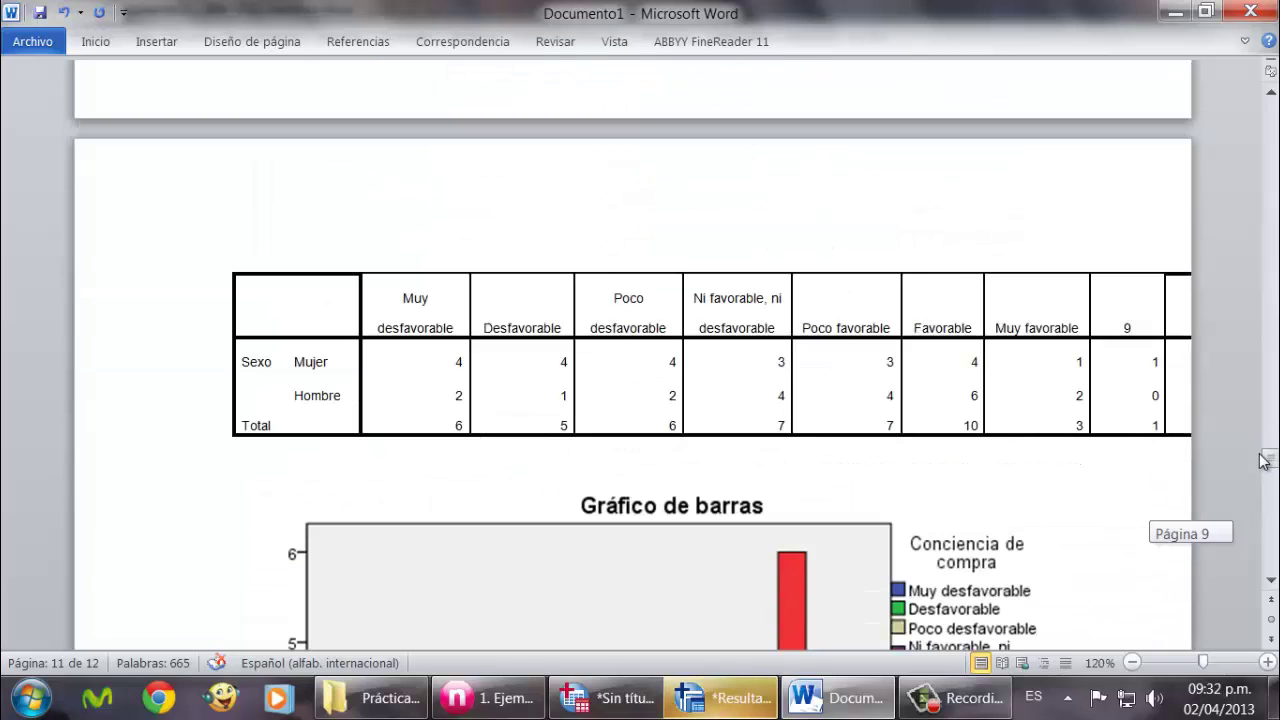
{"action": "left_click", "coordinate": [405, 299]}
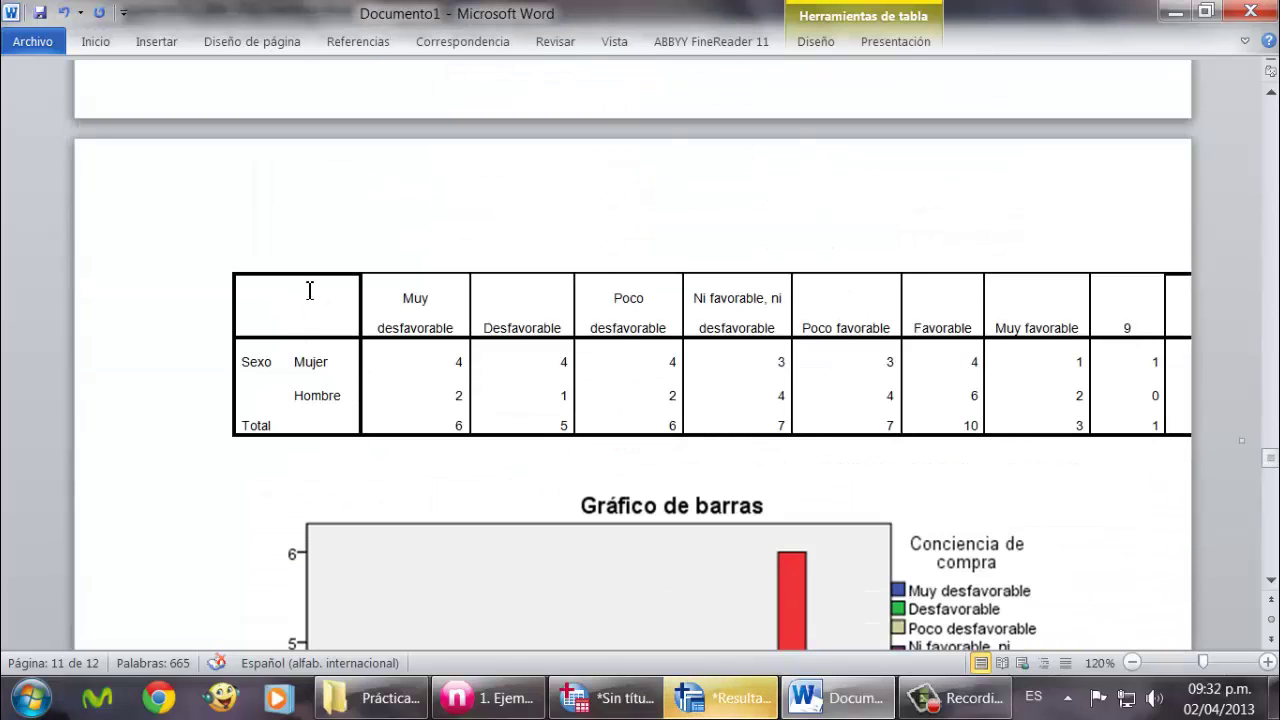
{"action": "scroll", "coordinate": [449, 337], "scroll_direction": "up", "scroll_amount": 10}
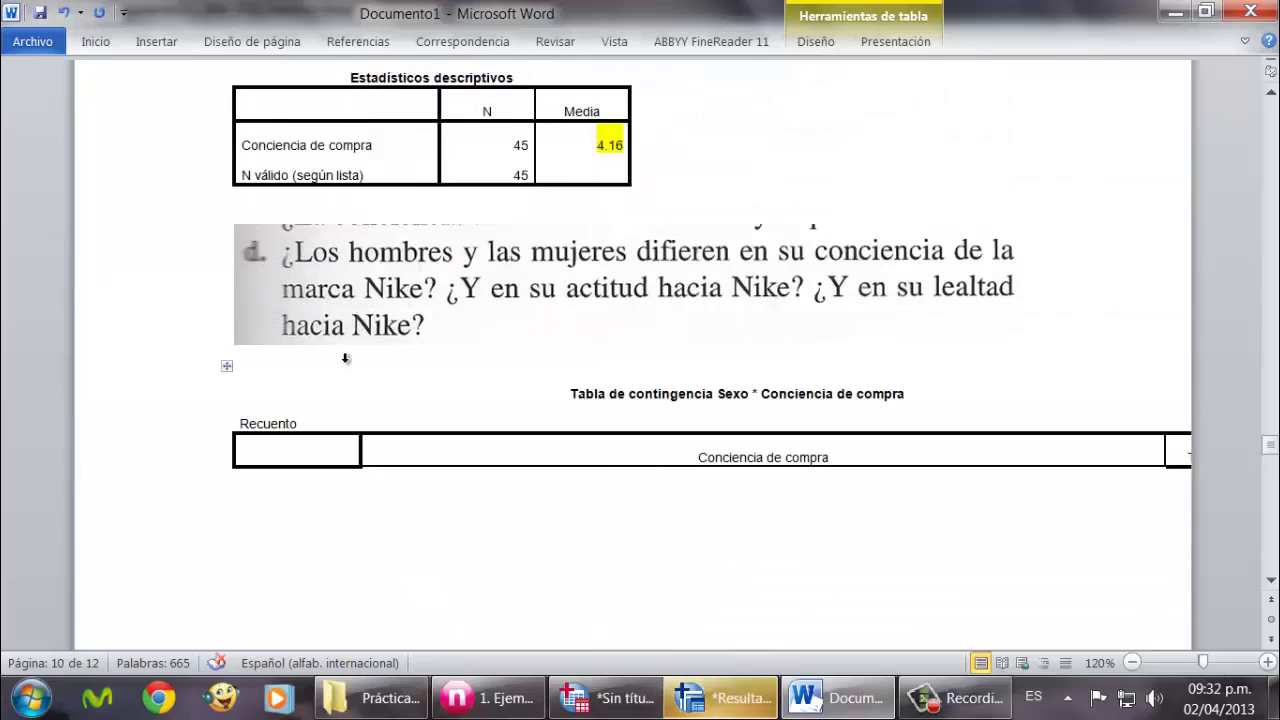
{"action": "left_click_drag", "start_coordinate": [229, 369], "coordinate": [172, 376]}
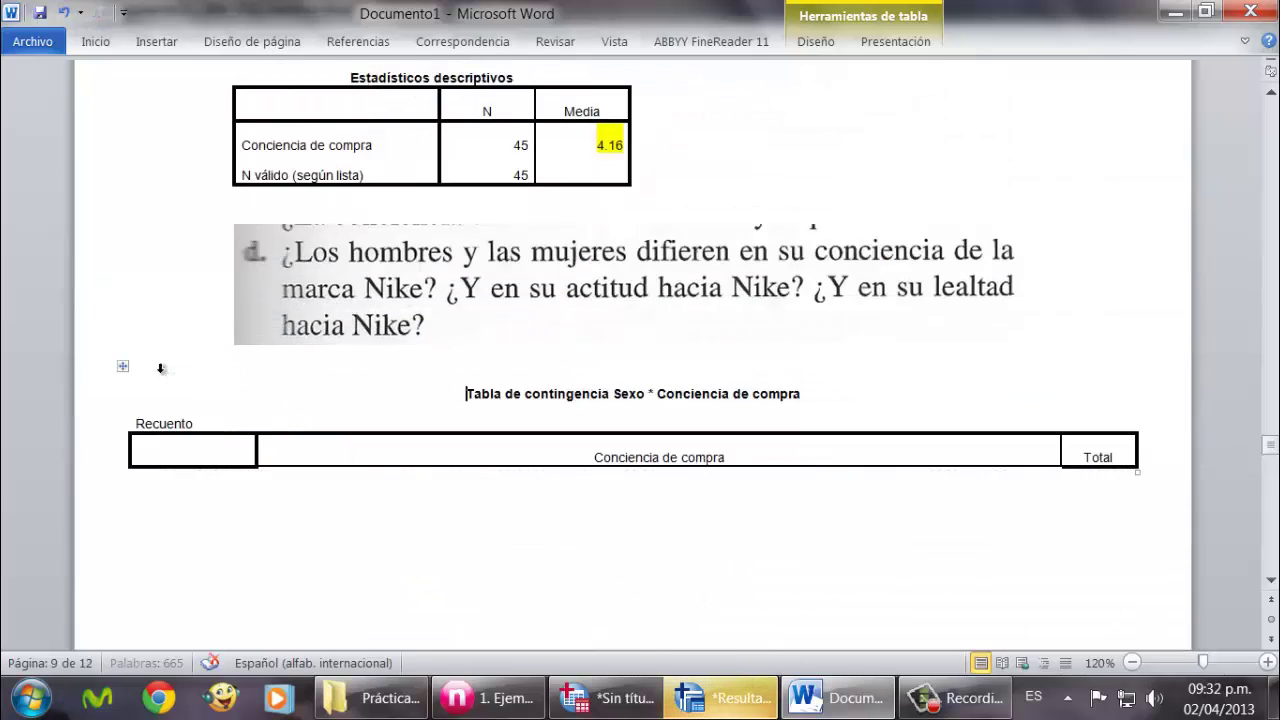
Step: Insert blank lines between question d and the Conciencia de compra crosstab so the whole table sits on the following page
{"action": "left_click", "coordinate": [255, 366]}
{"action": "scroll", "coordinate": [256, 374], "scroll_direction": "down", "scroll_amount": 6}
{"action": "scroll", "coordinate": [477, 446], "scroll_direction": "up", "scroll_amount": 3}
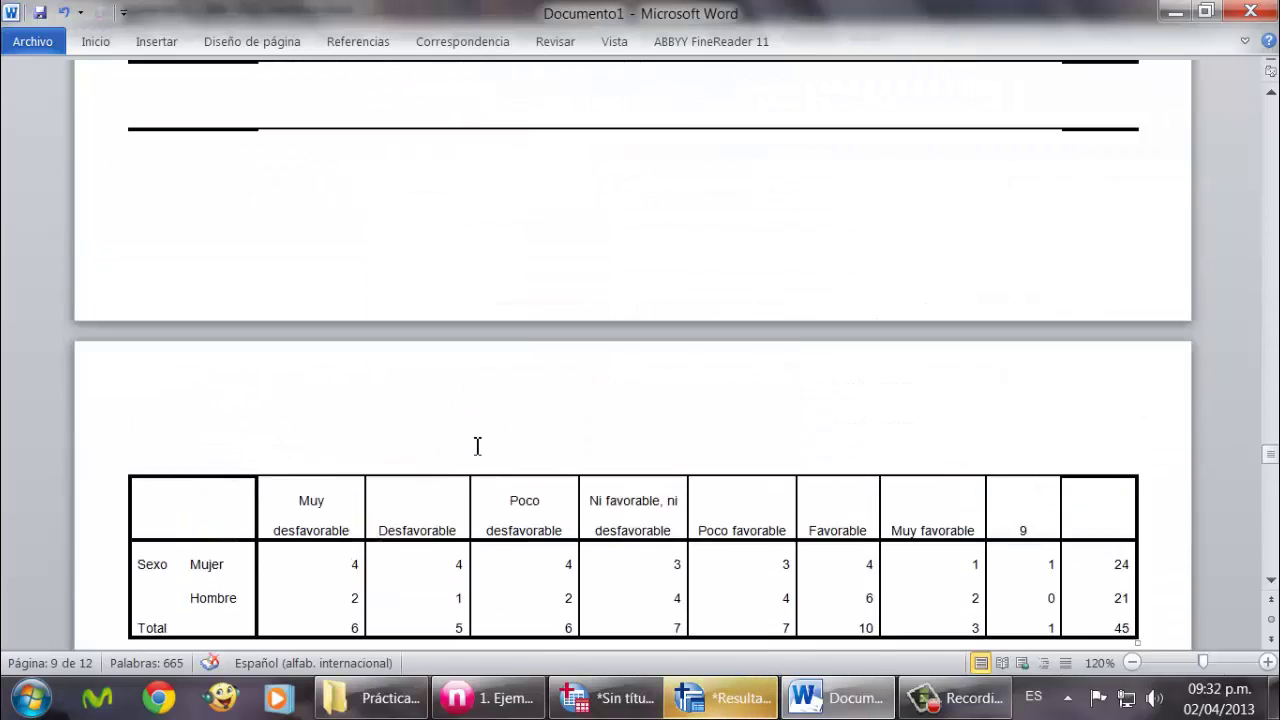
{"action": "key", "text": "Return"}
{"action": "key", "text": "Return"}
{"action": "key", "text": "Return"}
{"action": "key", "text": "Return"}
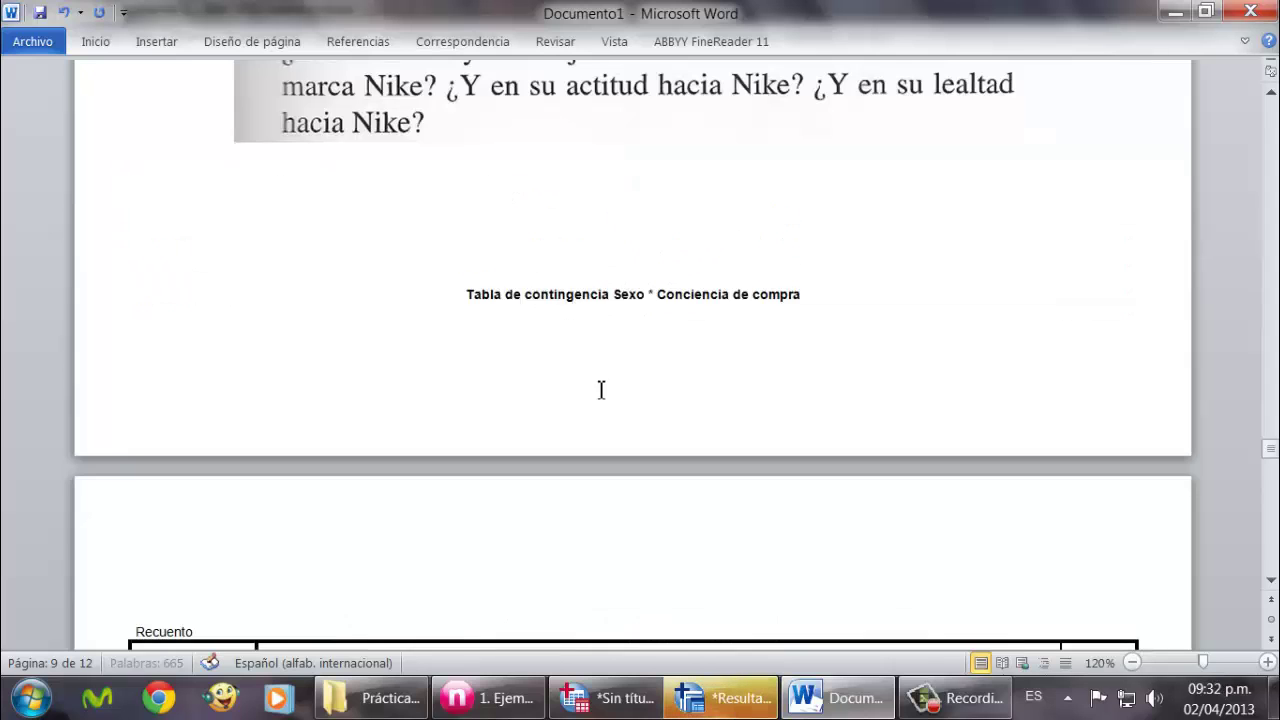
{"action": "scroll", "coordinate": [598, 405], "scroll_direction": "down", "scroll_amount": 3}
{"action": "scroll", "coordinate": [596, 426], "scroll_direction": "up", "scroll_amount": 2}
{"action": "scroll", "coordinate": [590, 424], "scroll_direction": "down", "scroll_amount": 3}
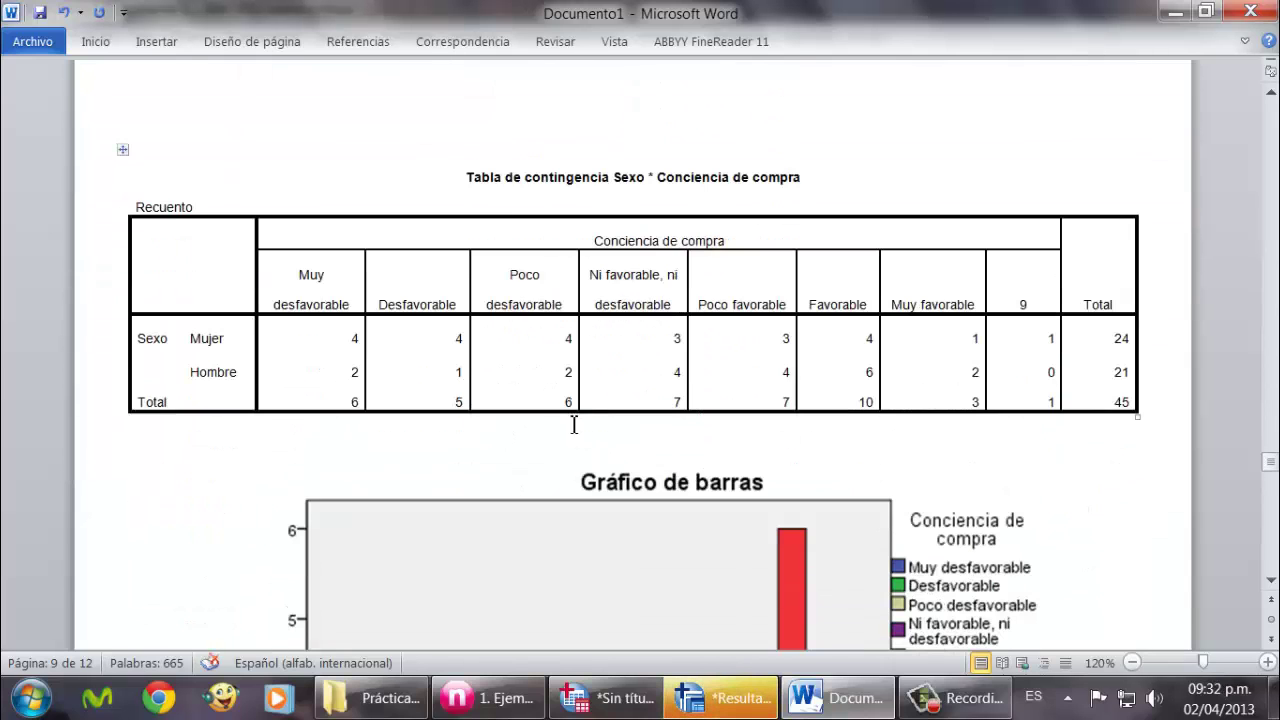
Step: Compare the Mujer and Hombre counts in the Conciencia de compra crosstab and its bar chart
{"action": "left_click", "coordinate": [533, 181]}
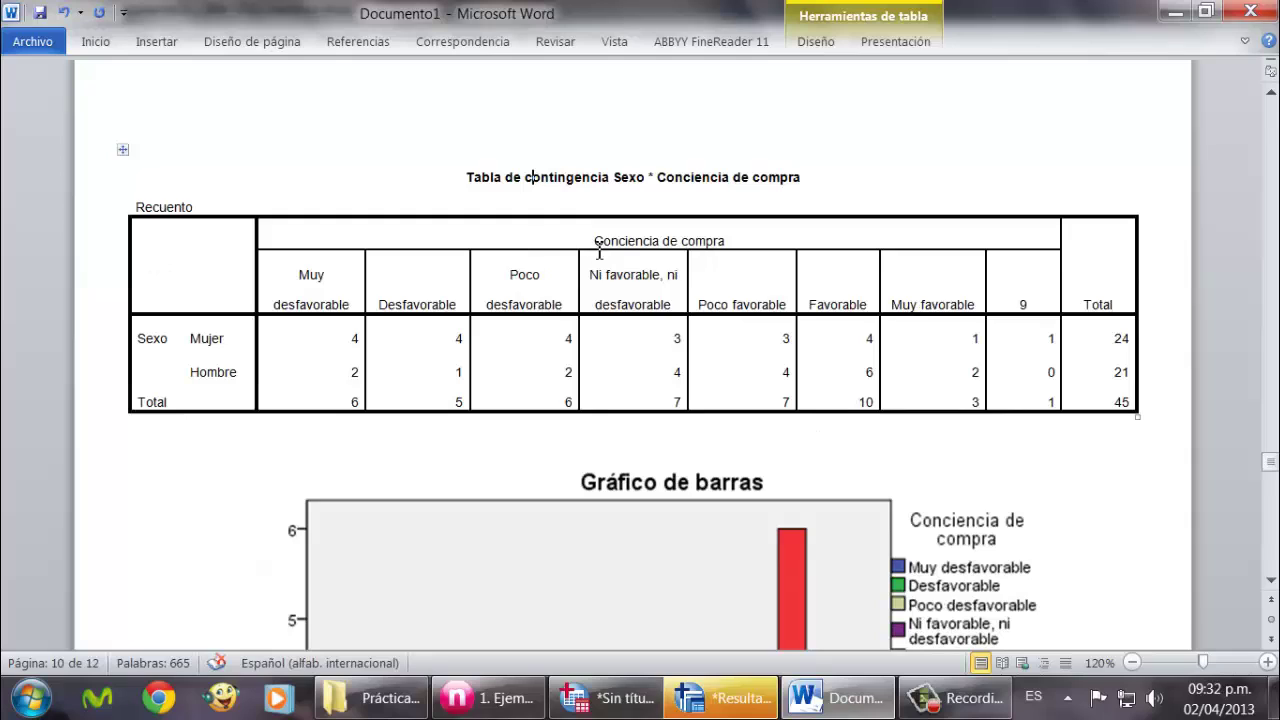
{"action": "left_click_drag", "start_coordinate": [596, 242], "coordinate": [712, 241]}
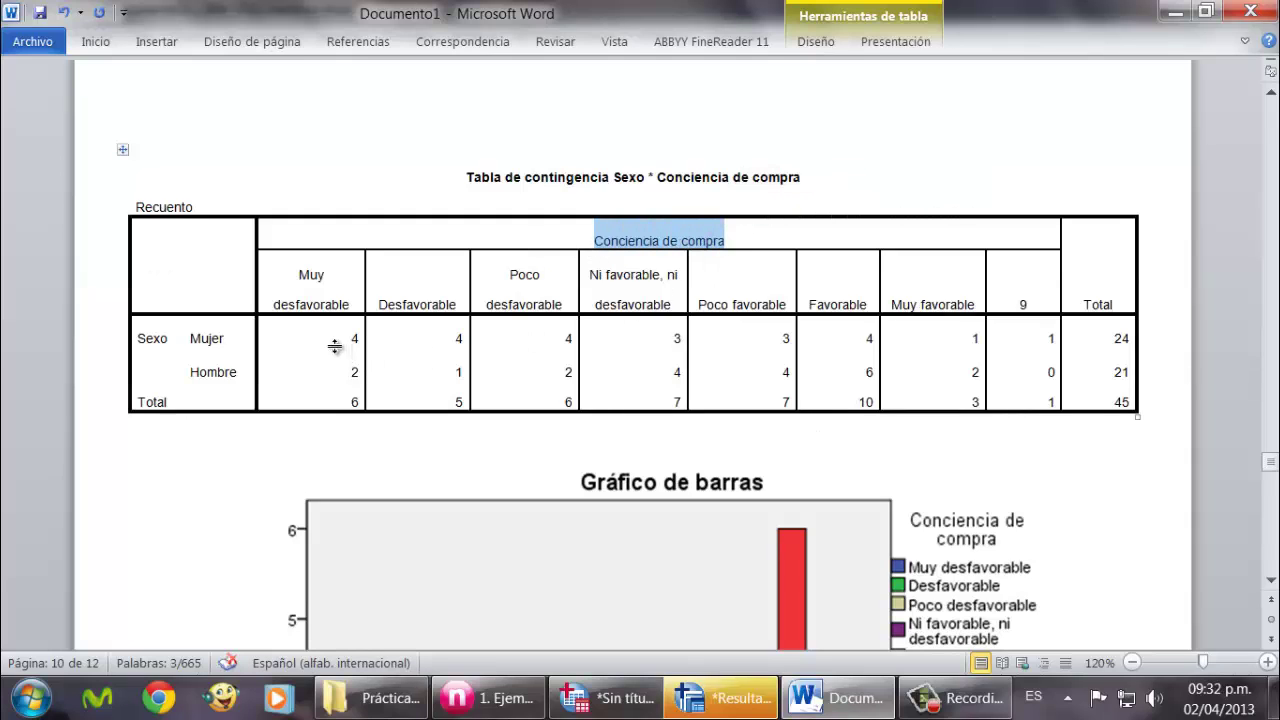
{"action": "left_click_drag", "start_coordinate": [192, 341], "coordinate": [226, 346]}
{"action": "left_click", "coordinate": [228, 346]}
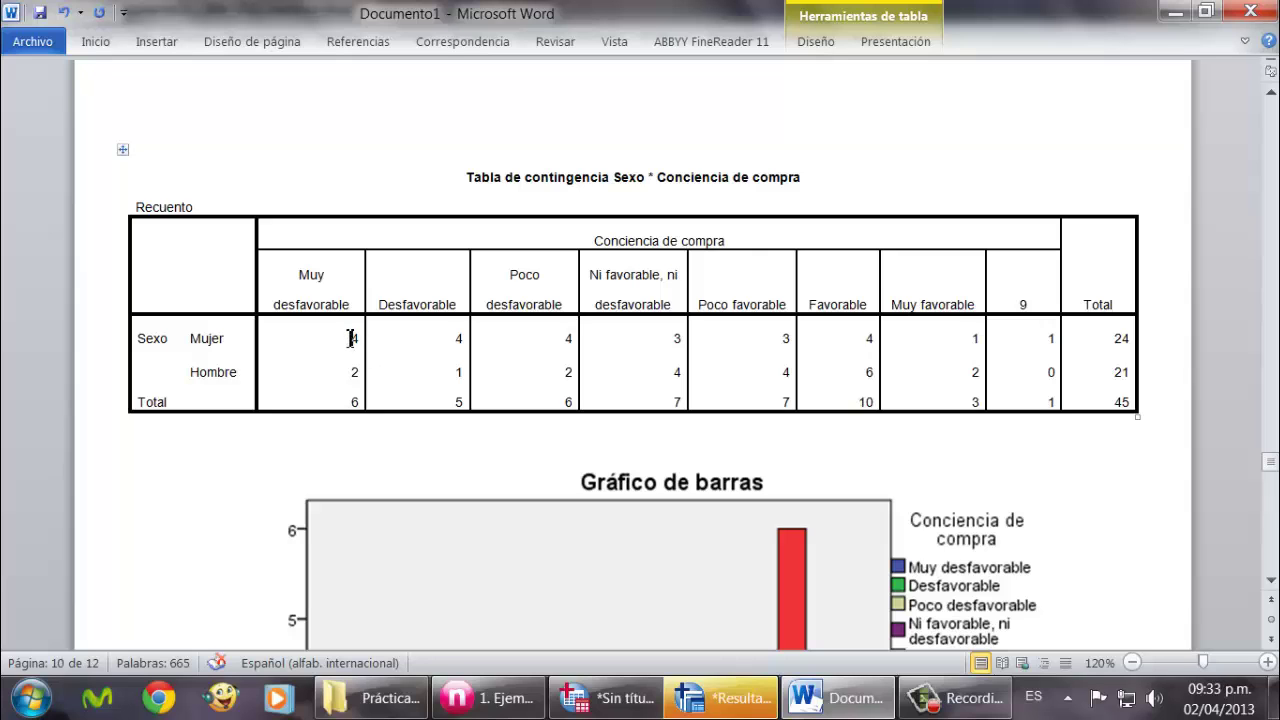
{"action": "scroll", "coordinate": [567, 388], "scroll_direction": "down", "scroll_amount": 6}
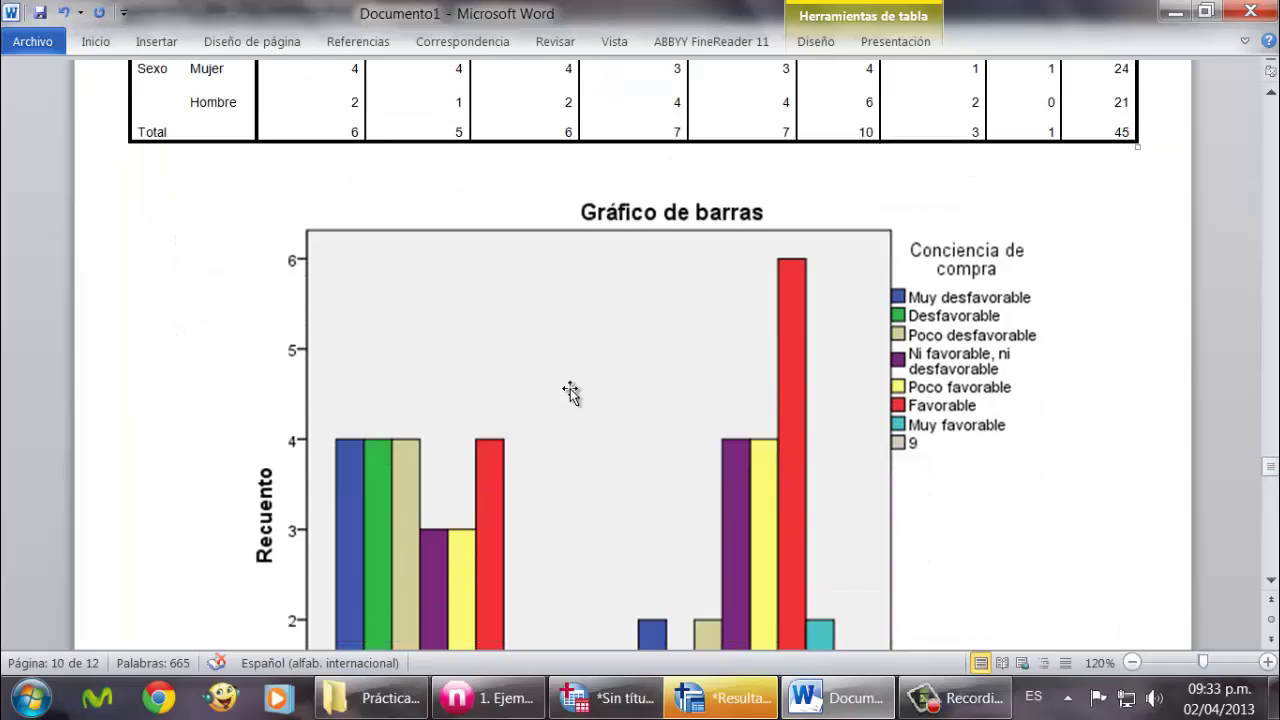